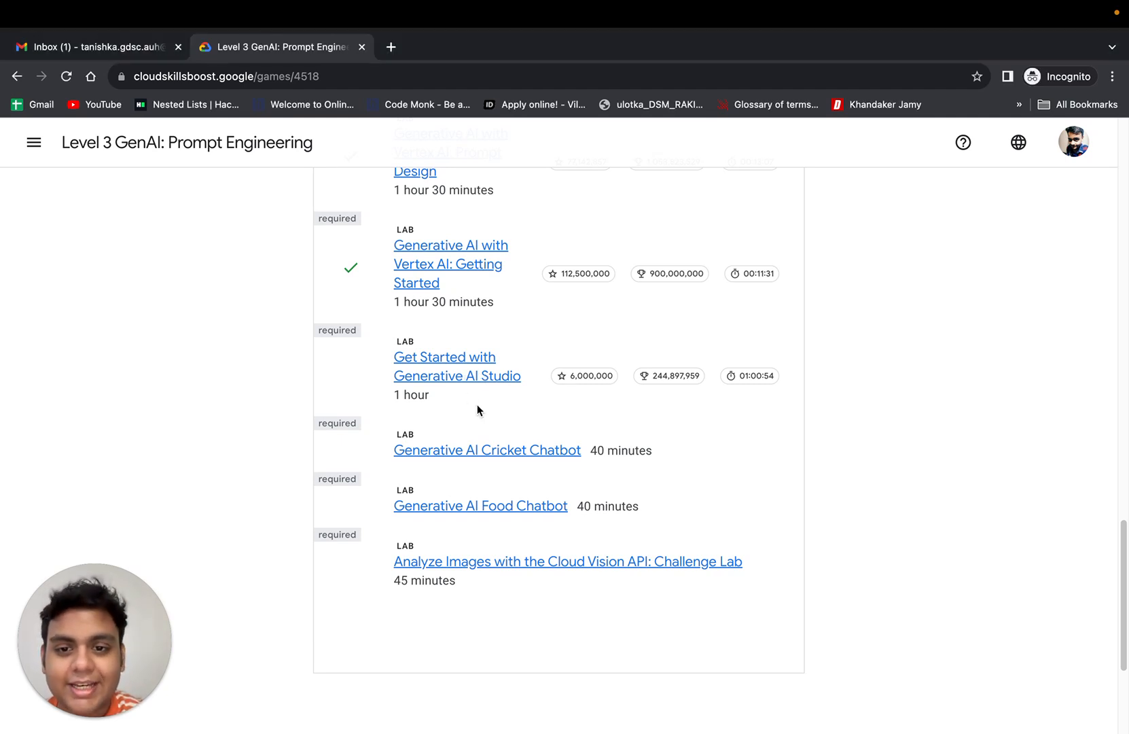
Open the Get Started with Generative AI Studio lab and skim its instructions through to the end.
{"action": "left_click", "coordinate": [486, 367]}
{"action": "scroll", "coordinate": [574, 424], "scroll_direction": "down", "scroll_amount": 5}
{"action": "scroll", "coordinate": [574, 426], "scroll_direction": "down", "scroll_amount": 5}
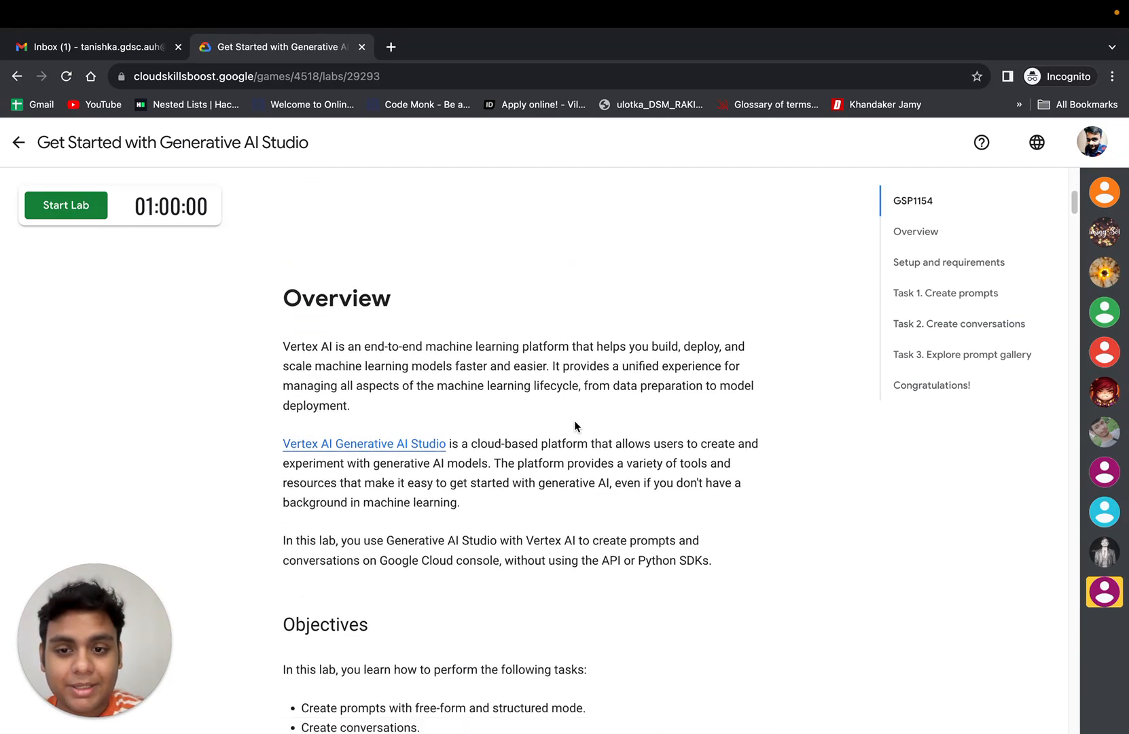
{"action": "scroll", "coordinate": [574, 422], "scroll_direction": "down", "scroll_amount": 20}
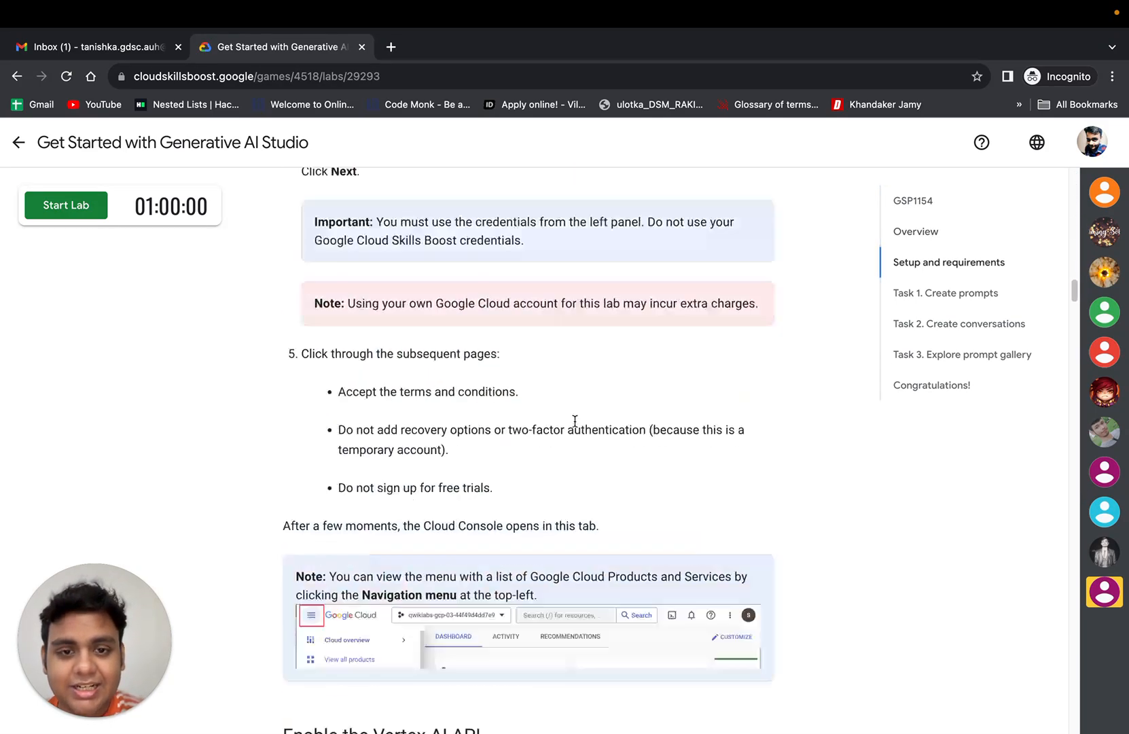
{"action": "scroll", "coordinate": [574, 421], "scroll_direction": "down", "scroll_amount": 20}
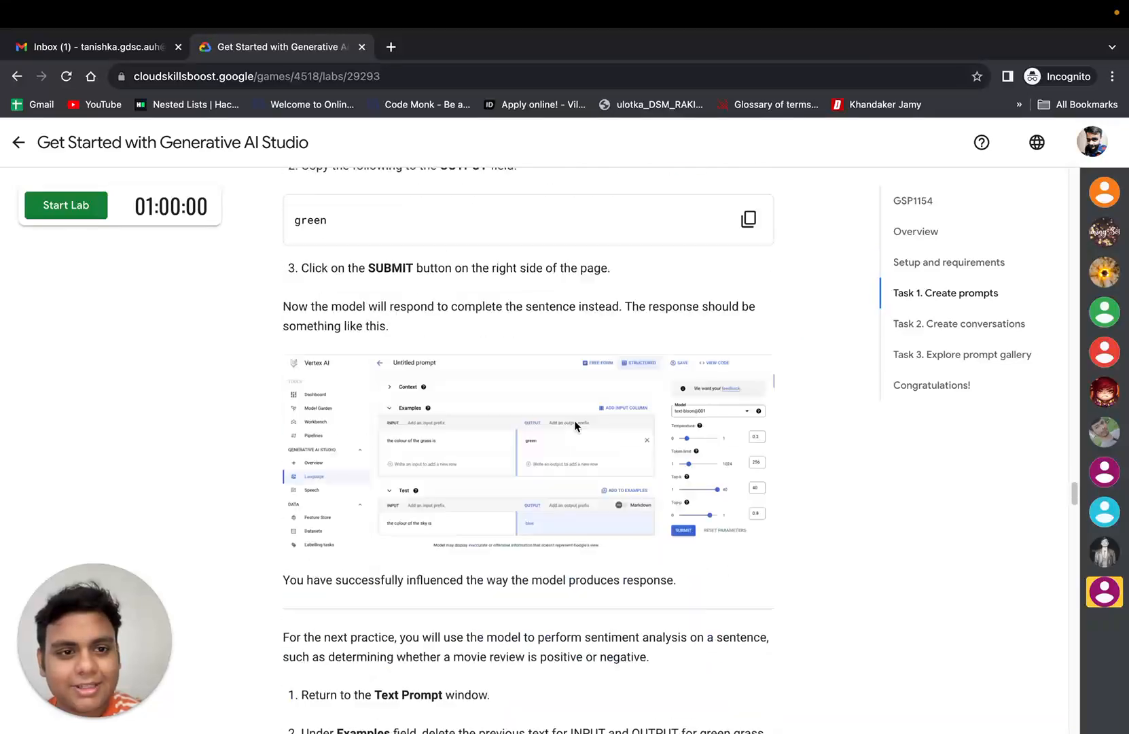
{"action": "scroll", "coordinate": [576, 422], "scroll_direction": "down", "scroll_amount": 20}
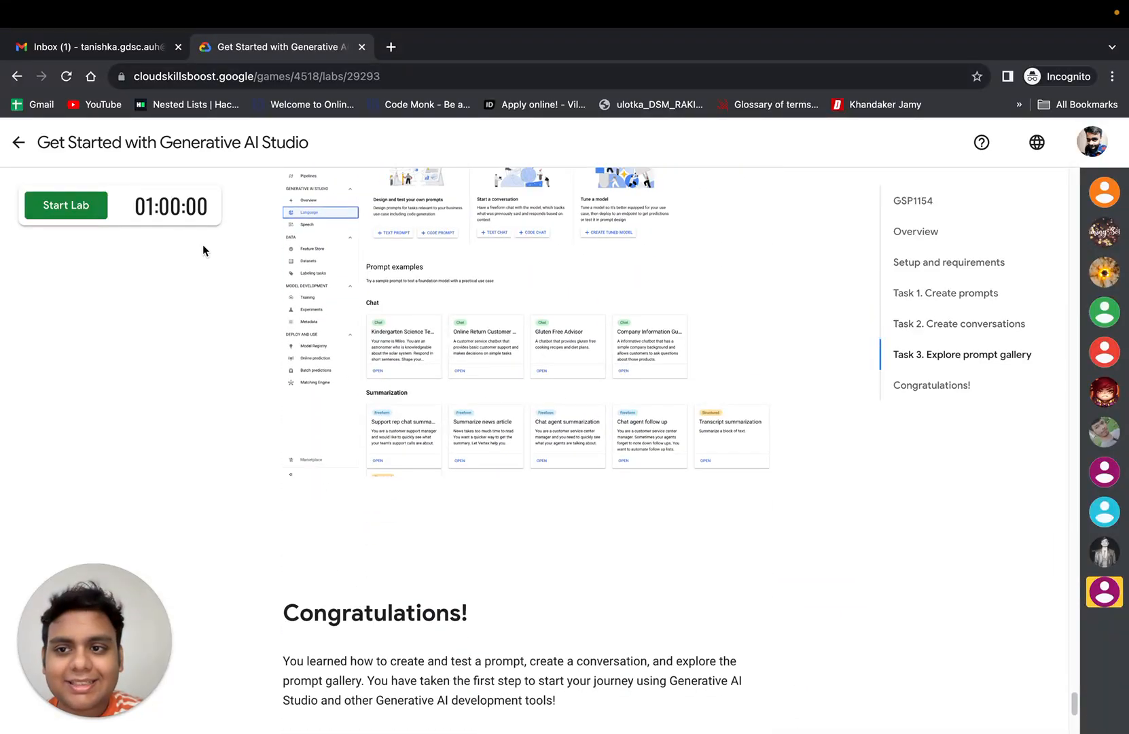
{"action": "scroll", "coordinate": [423, 408], "scroll_direction": "down", "scroll_amount": 5}
Look back from the Task 3 instructions to the FREE-FORM mode part of Task 1 and dismiss the feedback request.
{"action": "left_click", "coordinate": [938, 355]}
{"action": "scroll", "coordinate": [699, 441], "scroll_direction": "up", "scroll_amount": 3}
{"action": "scroll", "coordinate": [699, 442], "scroll_direction": "up", "scroll_amount": 20}
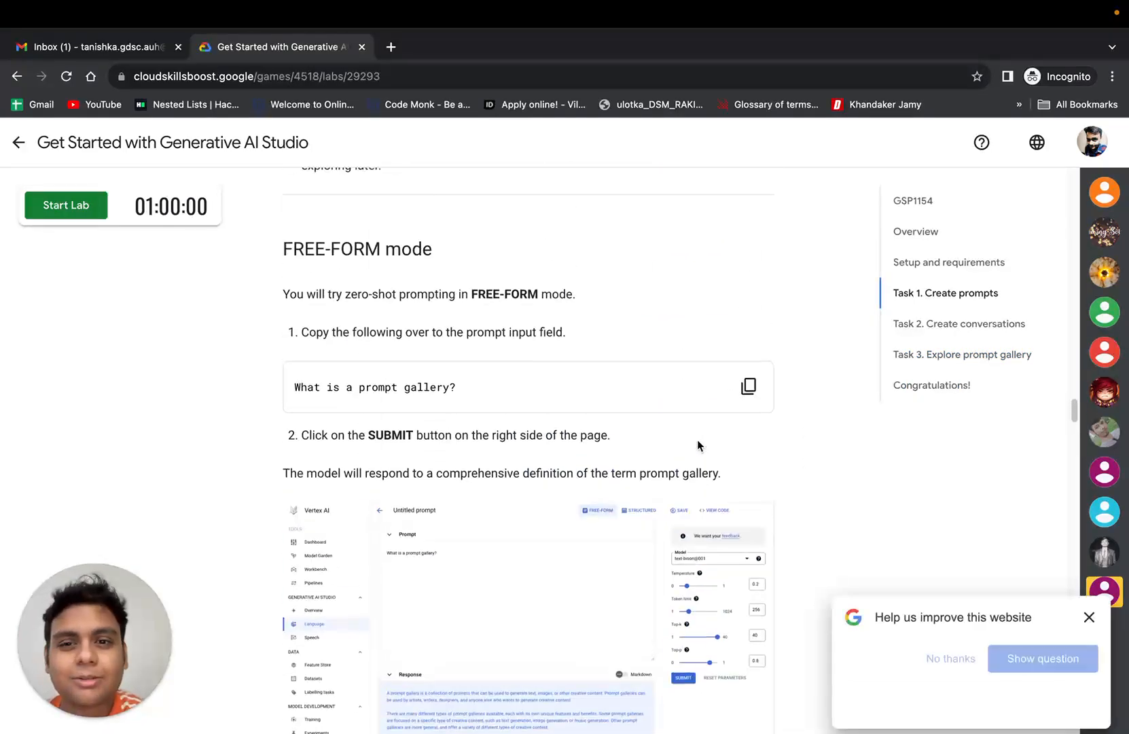
{"action": "scroll", "coordinate": [699, 445], "scroll_direction": "up", "scroll_amount": 3}
{"action": "left_click", "coordinate": [1089, 617]}
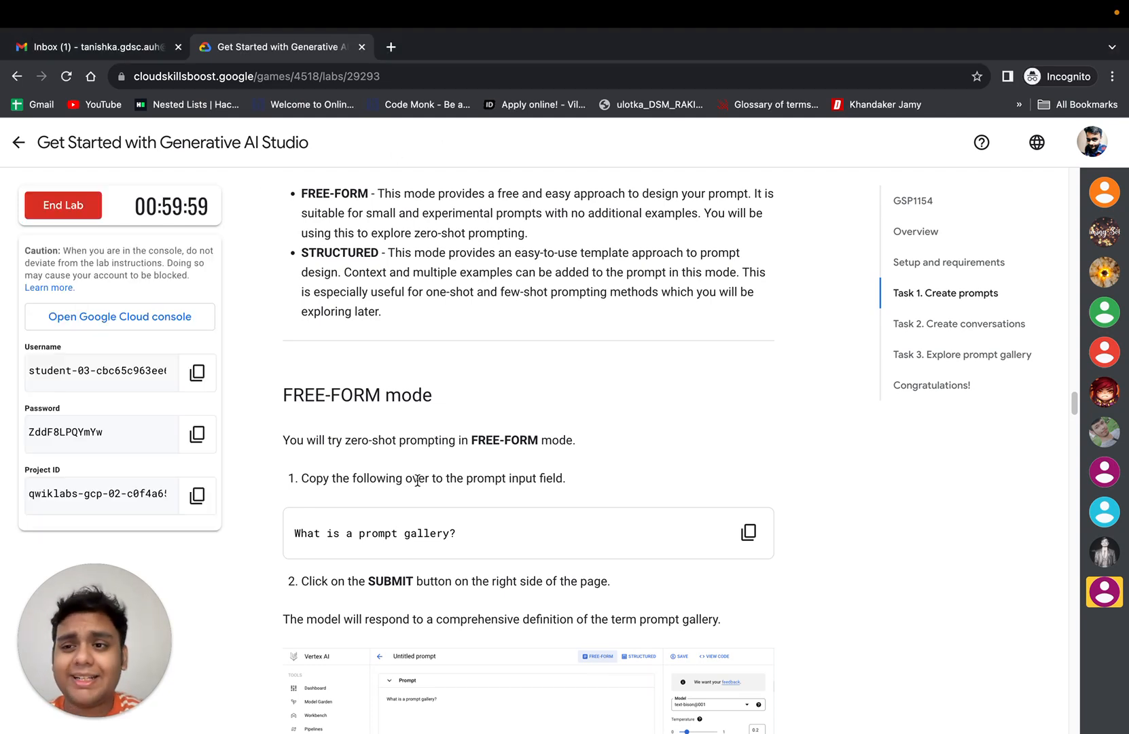
Open the Google Cloud console, sign in with the lab's username and password, and accept the new account notice.
{"action": "left_click", "coordinate": [158, 319]}
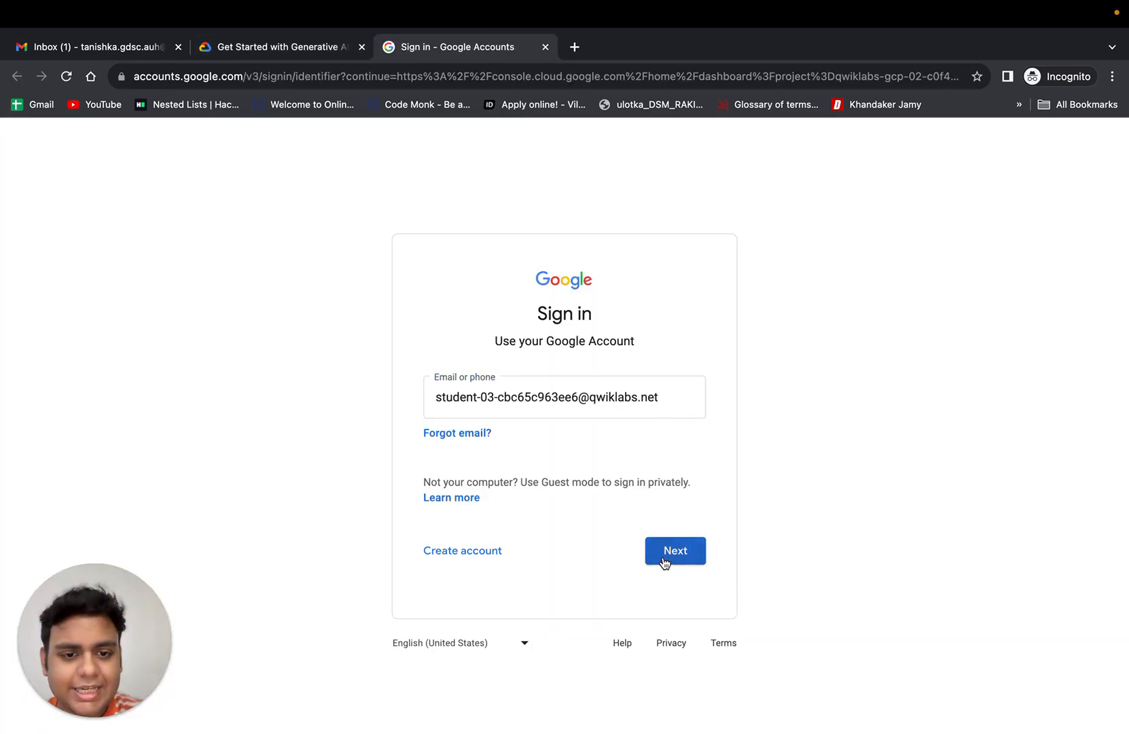
{"action": "left_click", "coordinate": [665, 563]}
{"action": "left_click", "coordinate": [303, 47]}
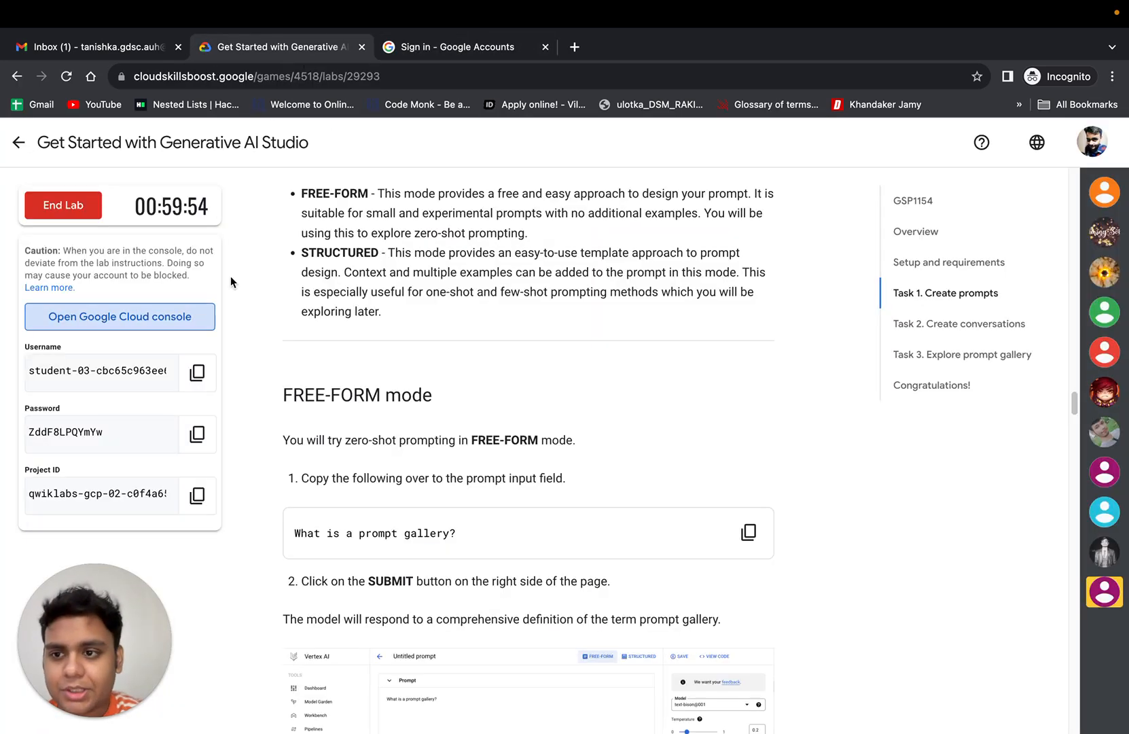
{"action": "left_click", "coordinate": [206, 424]}
{"action": "left_click", "coordinate": [457, 46]}
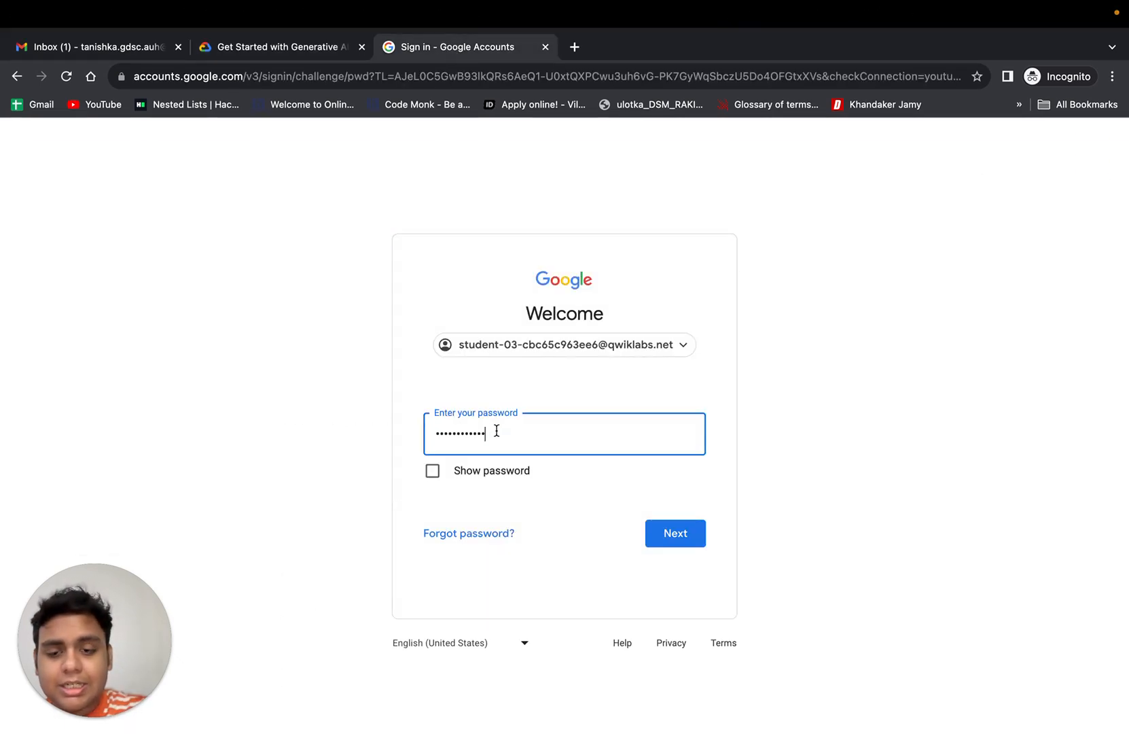
{"action": "left_click", "coordinate": [696, 545]}
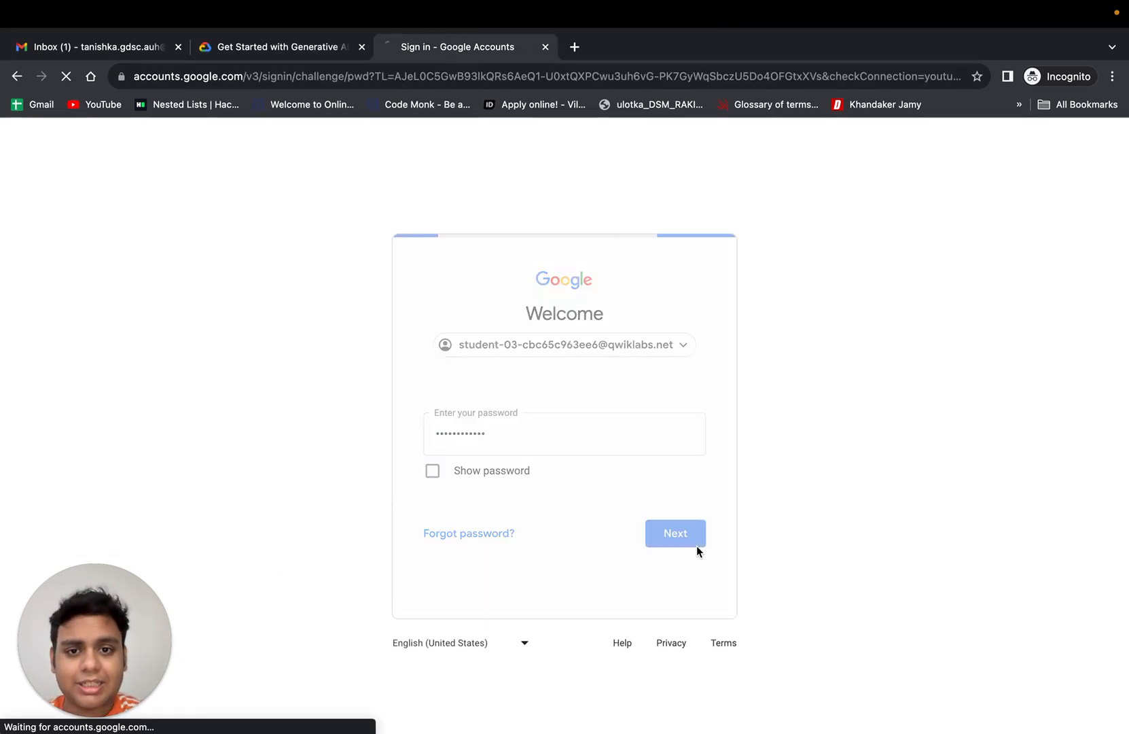
{"action": "left_click", "coordinate": [645, 564]}
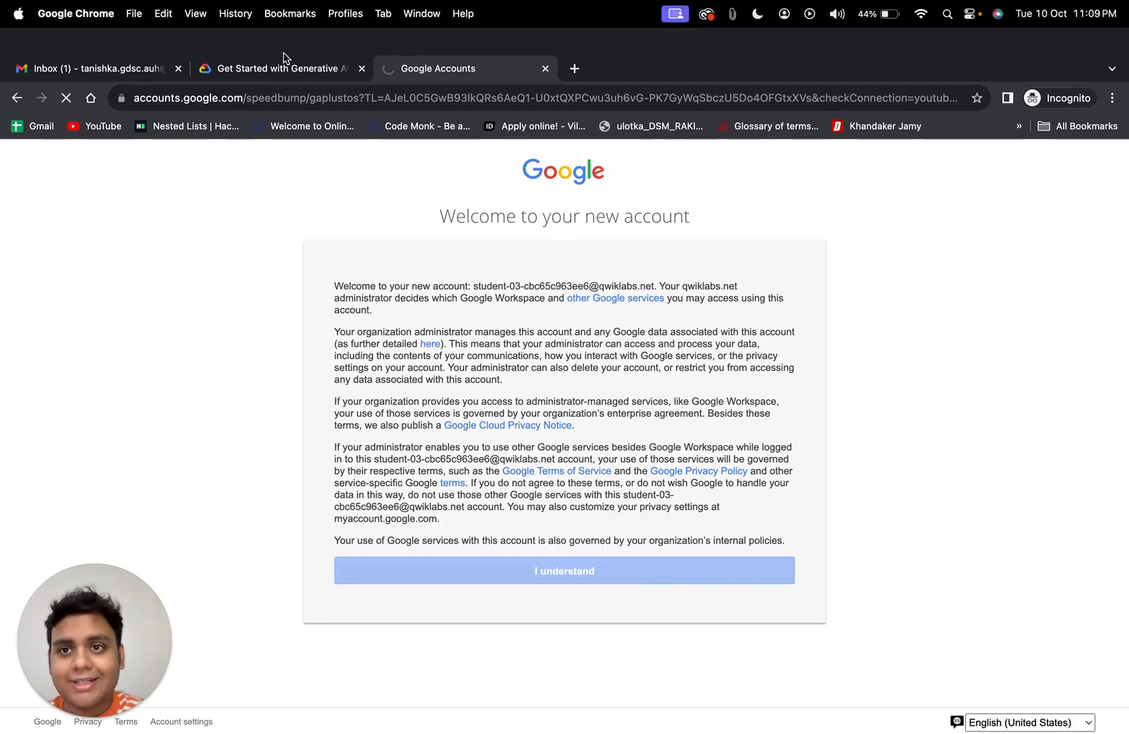
Return to the lab instructions and examine the Enable the Vertex AI API section under Setup and requirements.
{"action": "left_click", "coordinate": [282, 47]}
{"action": "left_click", "coordinate": [945, 269]}
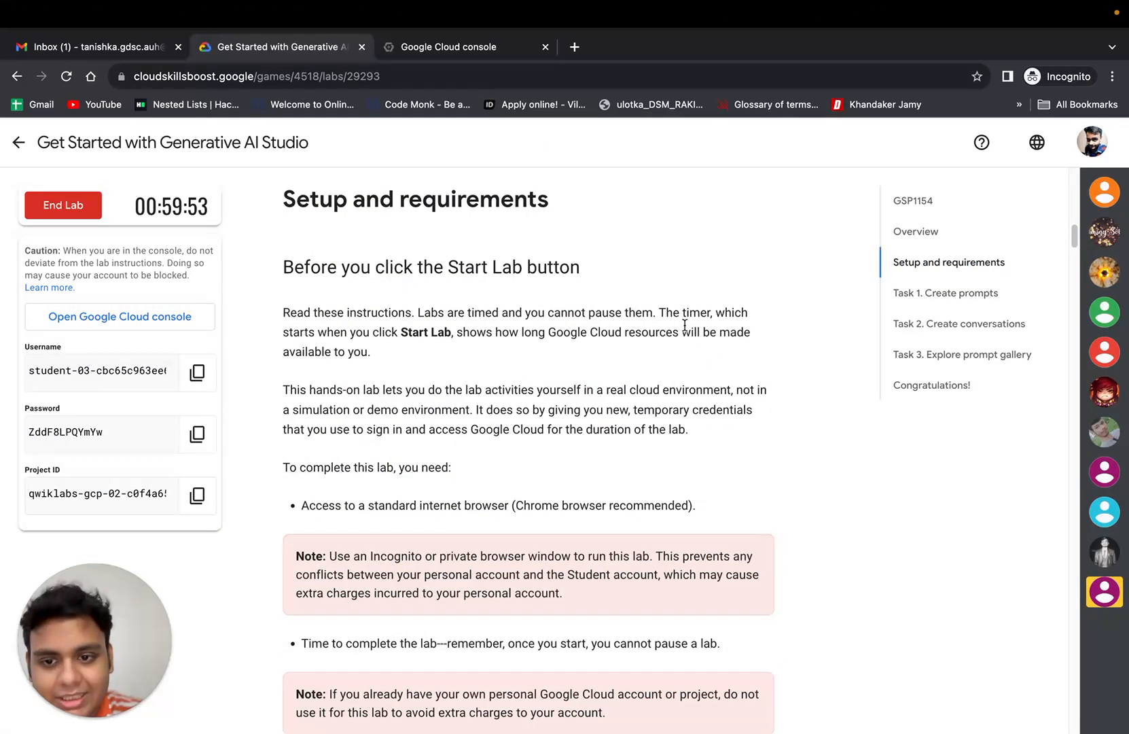
{"action": "scroll", "coordinate": [685, 324], "scroll_direction": "down", "scroll_amount": 15}
{"action": "scroll", "coordinate": [684, 327], "scroll_direction": "down", "scroll_amount": 1}
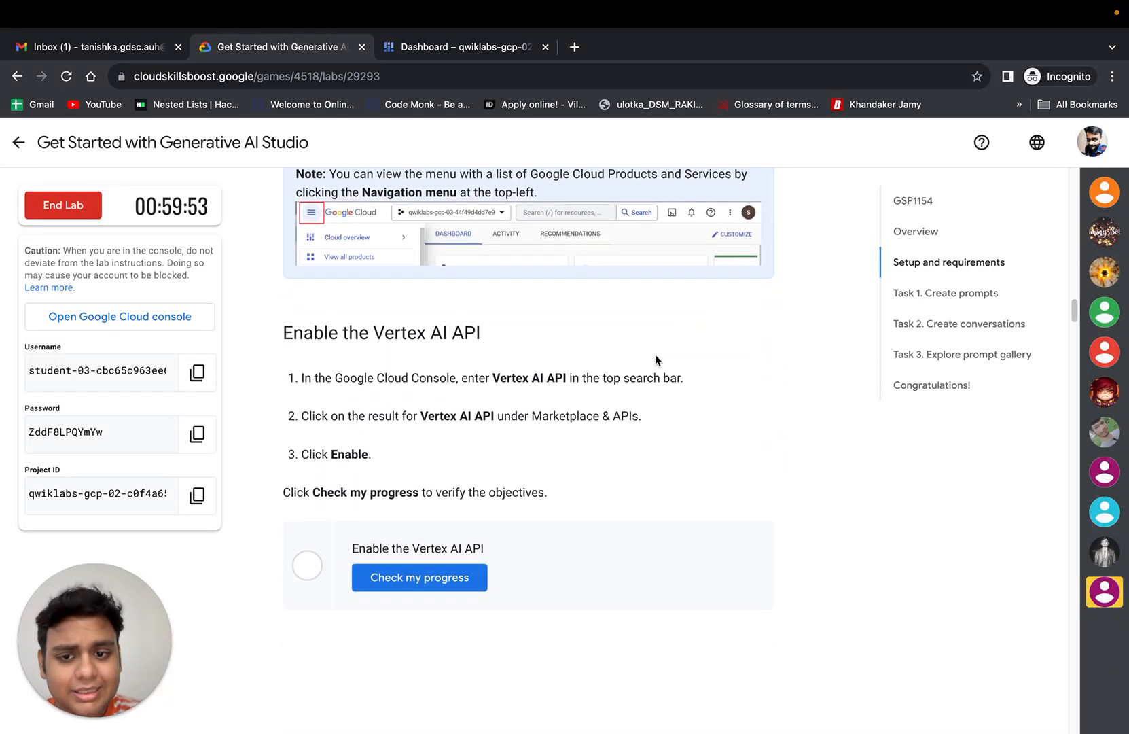
{"action": "left_click_drag", "start_coordinate": [393, 334], "coordinate": [485, 337]}
{"action": "left_click", "coordinate": [485, 337]}
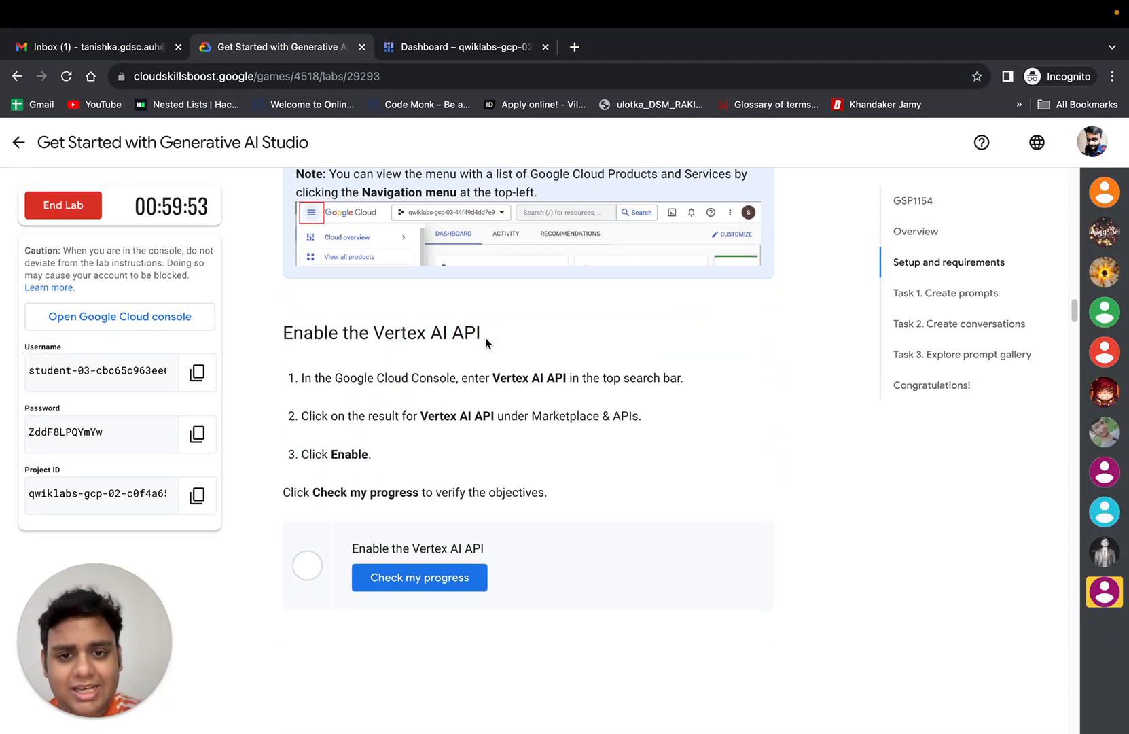
Agree to the Google Cloud terms of service in the console and open Vertex AI by searching for "vertex ai".
{"action": "left_click", "coordinate": [468, 47]}
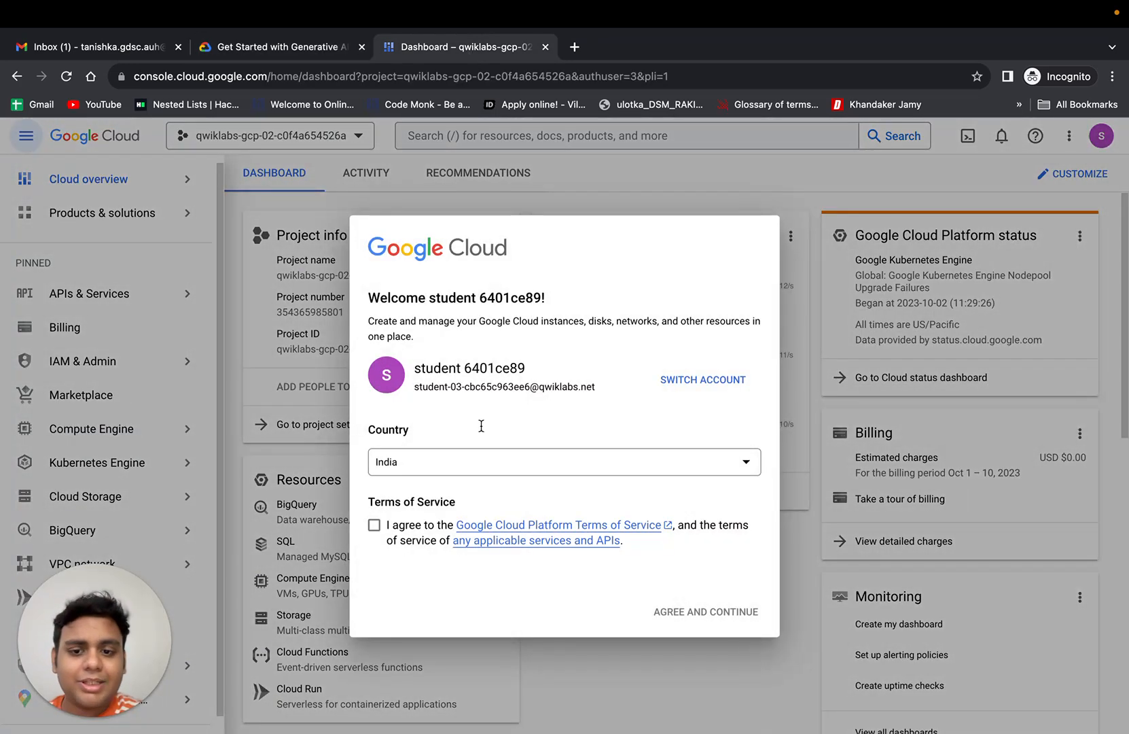
{"action": "left_click", "coordinate": [704, 612]}
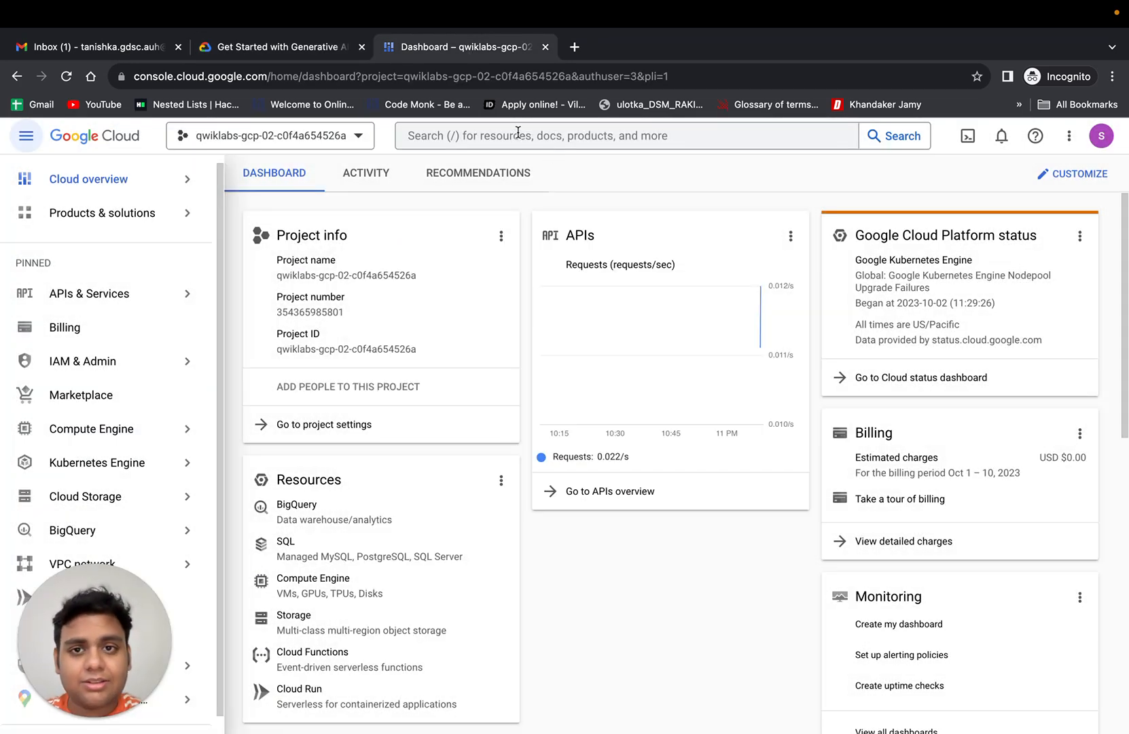
{"action": "left_click", "coordinate": [517, 134]}
{"action": "type", "text": "vertex ai"}
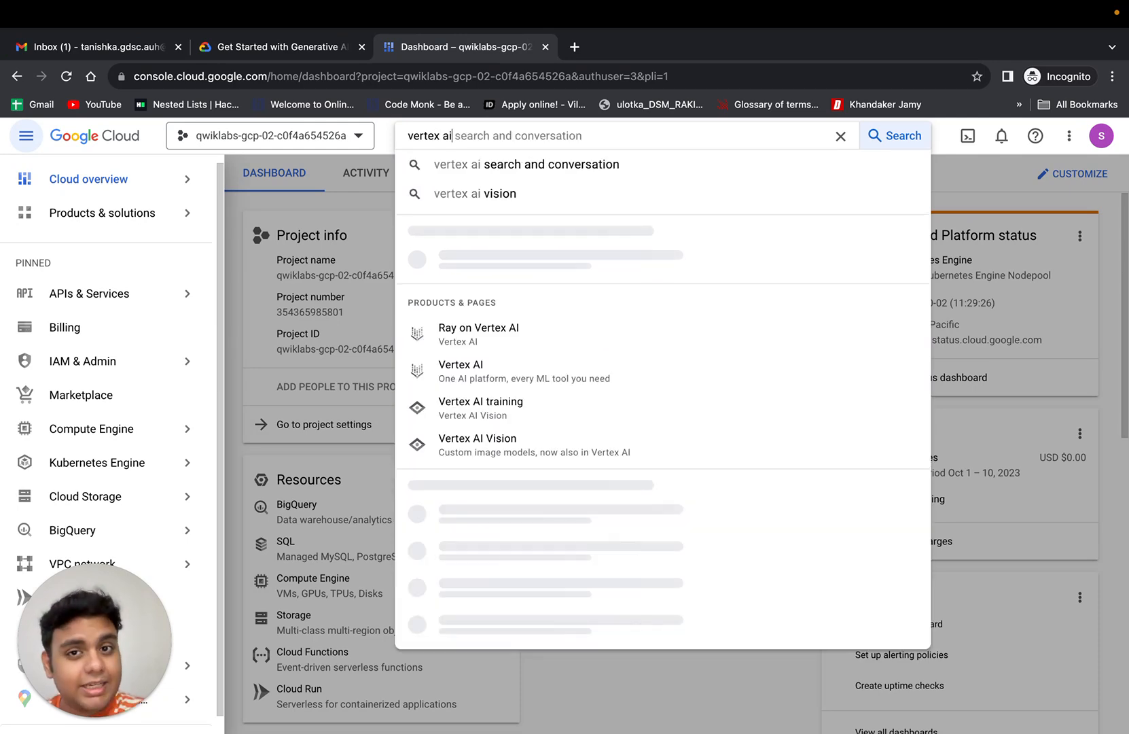
{"action": "left_click", "coordinate": [493, 299]}
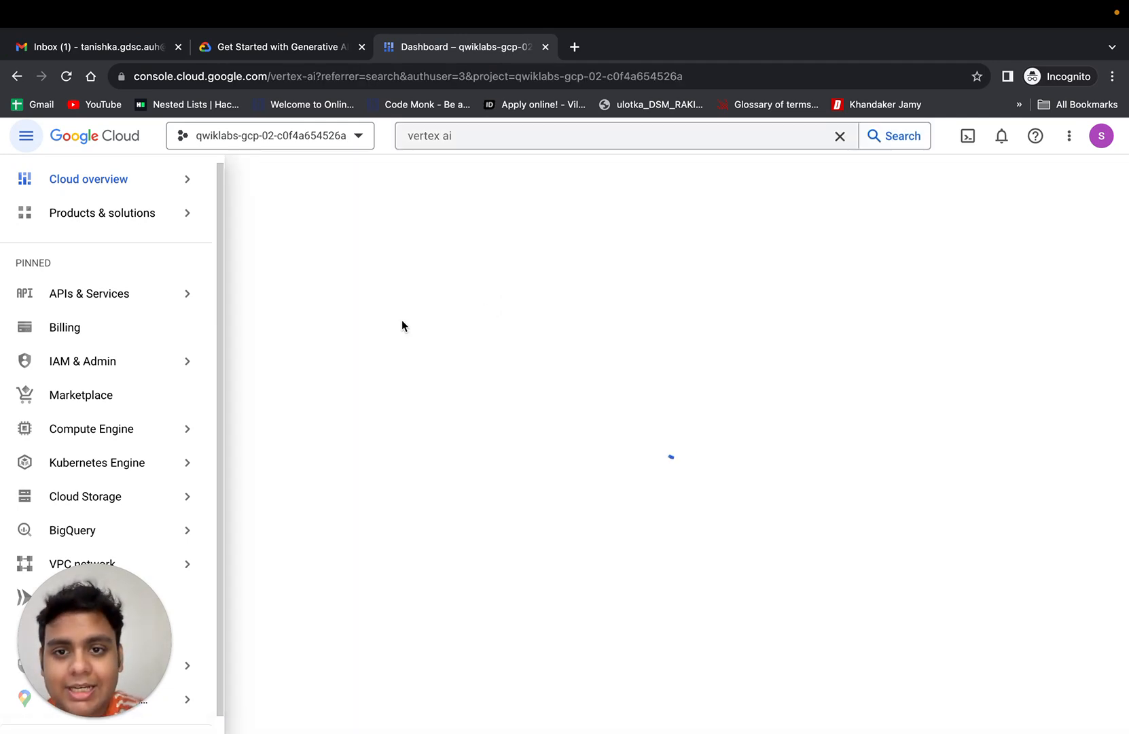
Enable all recommended APIs for Vertex AI and check the lab progress for Enable the Vertex AI API.
{"action": "left_click", "coordinate": [317, 422]}
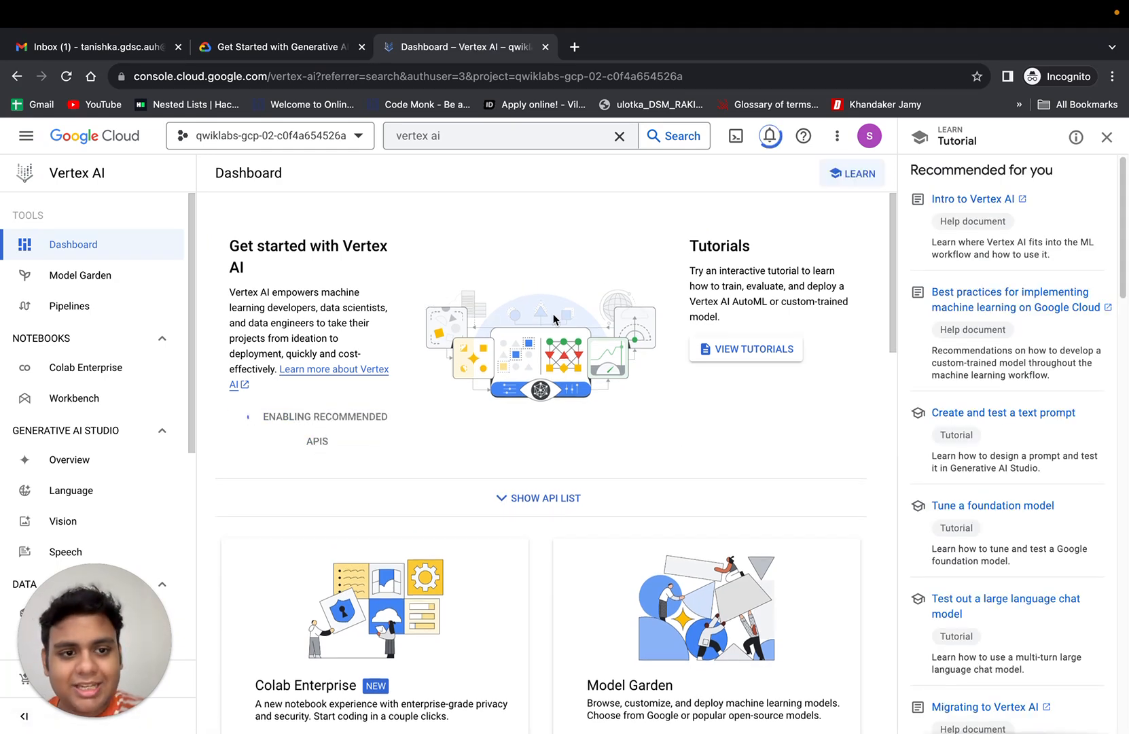
{"action": "left_click", "coordinate": [1107, 139]}
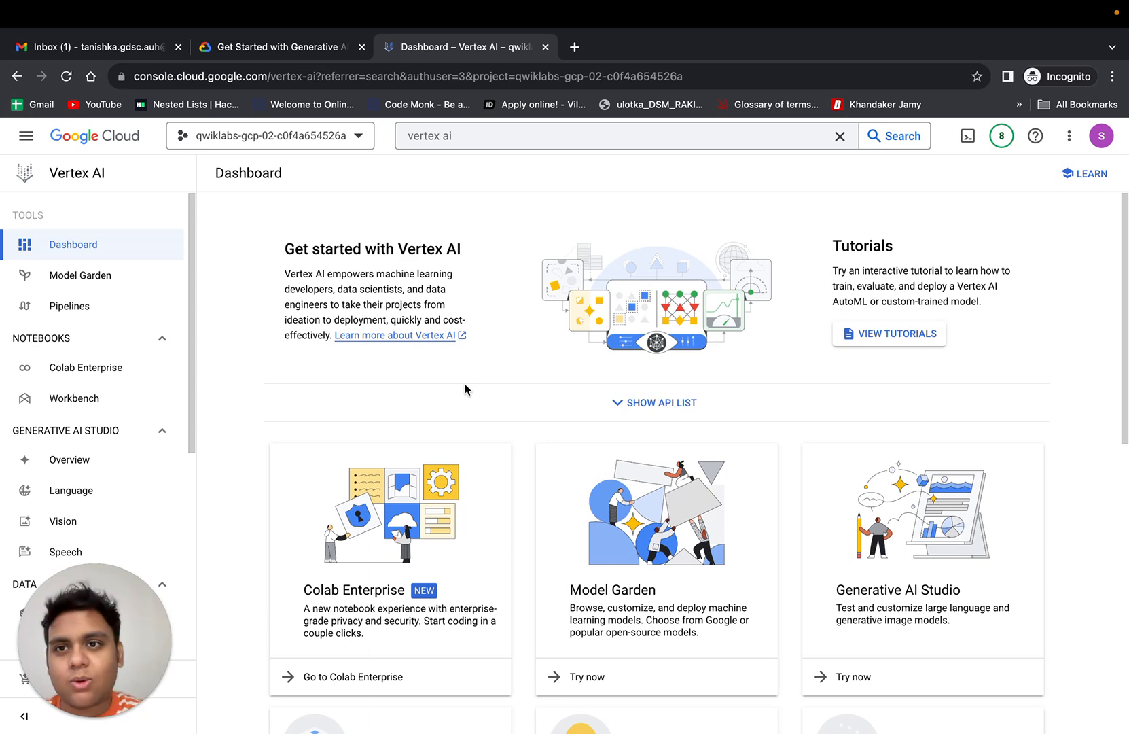
{"action": "left_click", "coordinate": [313, 48]}
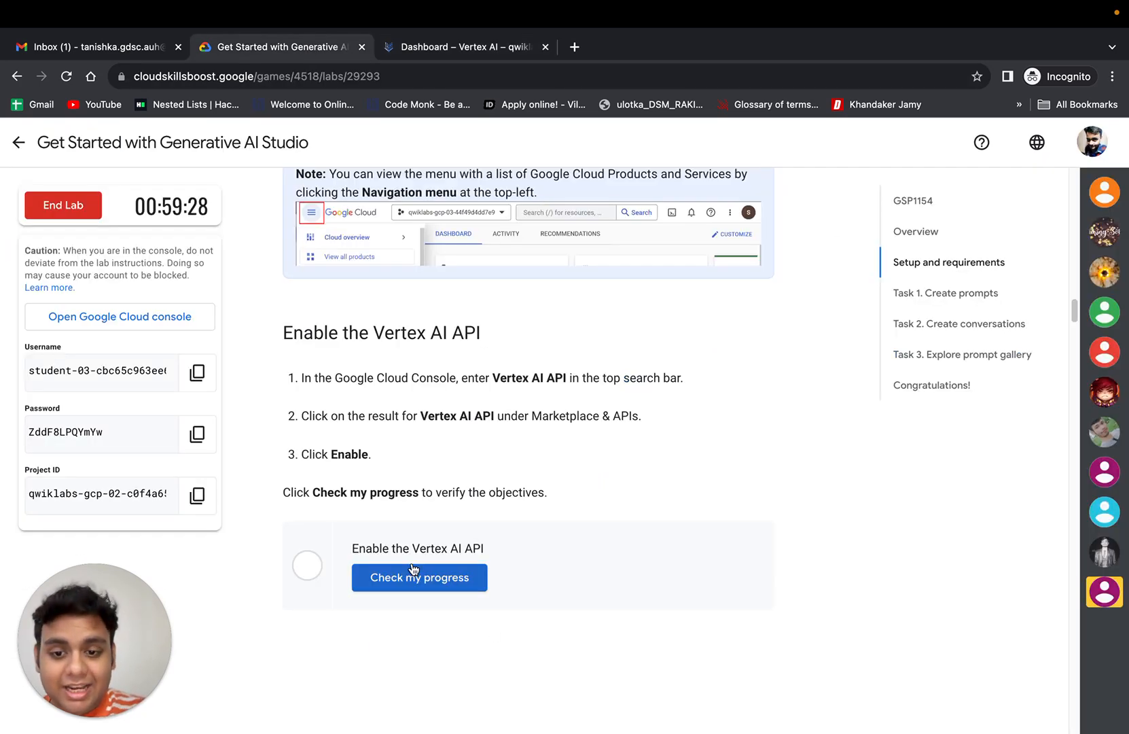
{"action": "left_click", "coordinate": [442, 568]}
Read the Task 1 Create prompts instructions in the lab and look over the Vertex AI dashboard in the console.
{"action": "scroll", "coordinate": [568, 429], "scroll_direction": "down", "scroll_amount": 2}
{"action": "scroll", "coordinate": [570, 435], "scroll_direction": "down", "scroll_amount": 2}
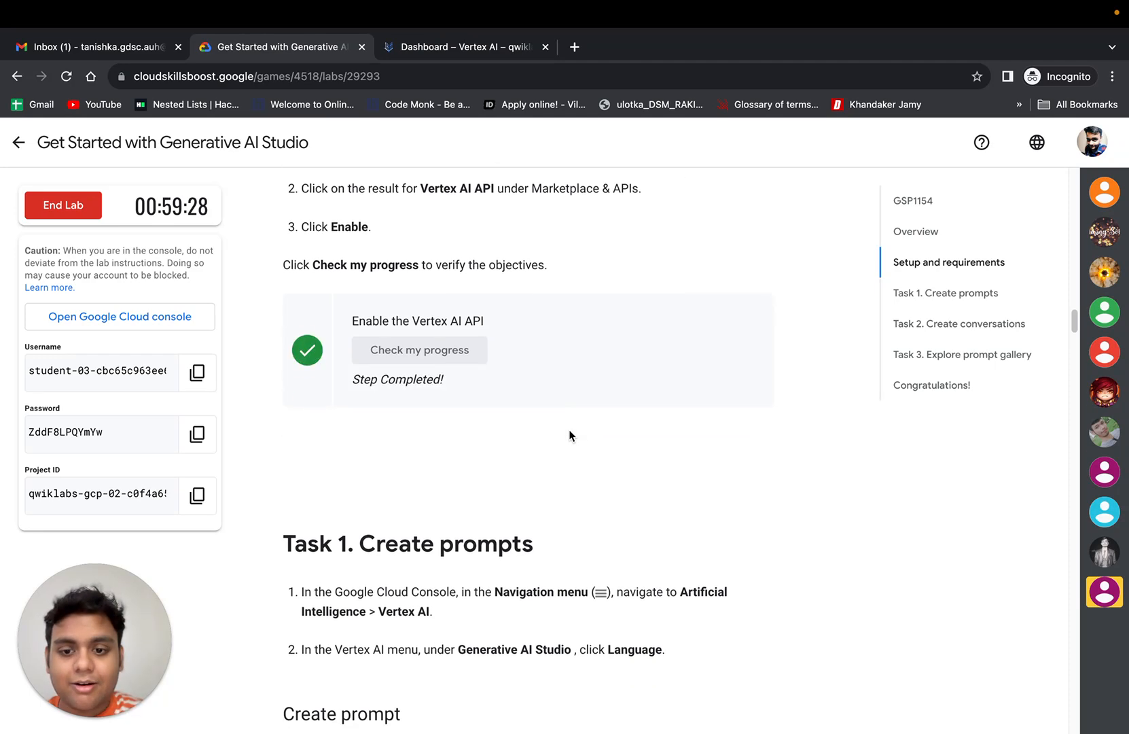
{"action": "scroll", "coordinate": [569, 430], "scroll_direction": "down", "scroll_amount": 4}
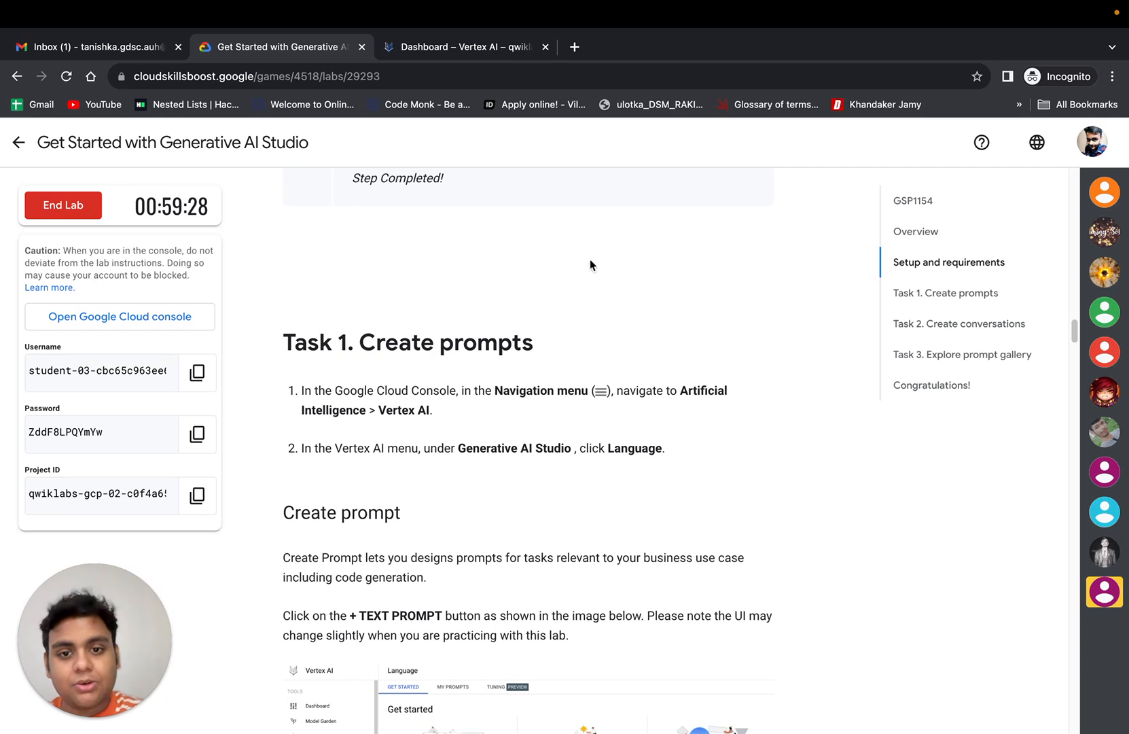
{"action": "left_click", "coordinate": [479, 55]}
{"action": "scroll", "coordinate": [138, 340], "scroll_direction": "down", "scroll_amount": 5}
{"action": "scroll", "coordinate": [138, 333], "scroll_direction": "up", "scroll_amount": 5}
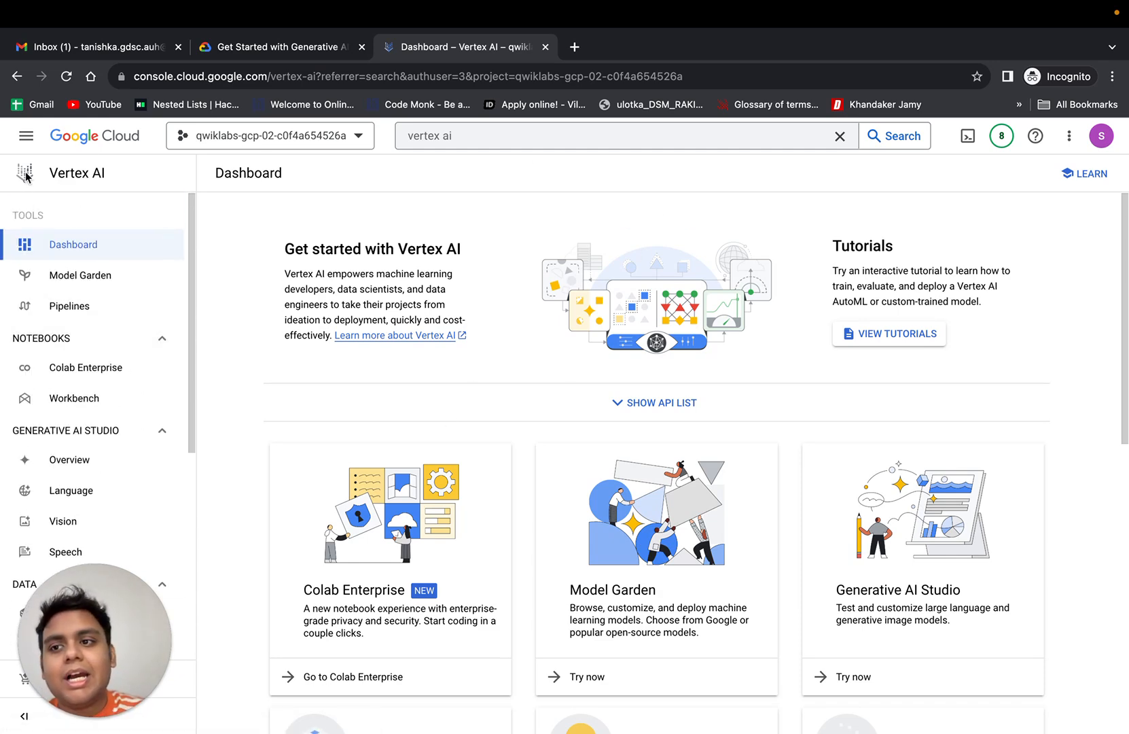
{"action": "left_click", "coordinate": [26, 136]}
{"action": "scroll", "coordinate": [111, 396], "scroll_direction": "down", "scroll_amount": 5}
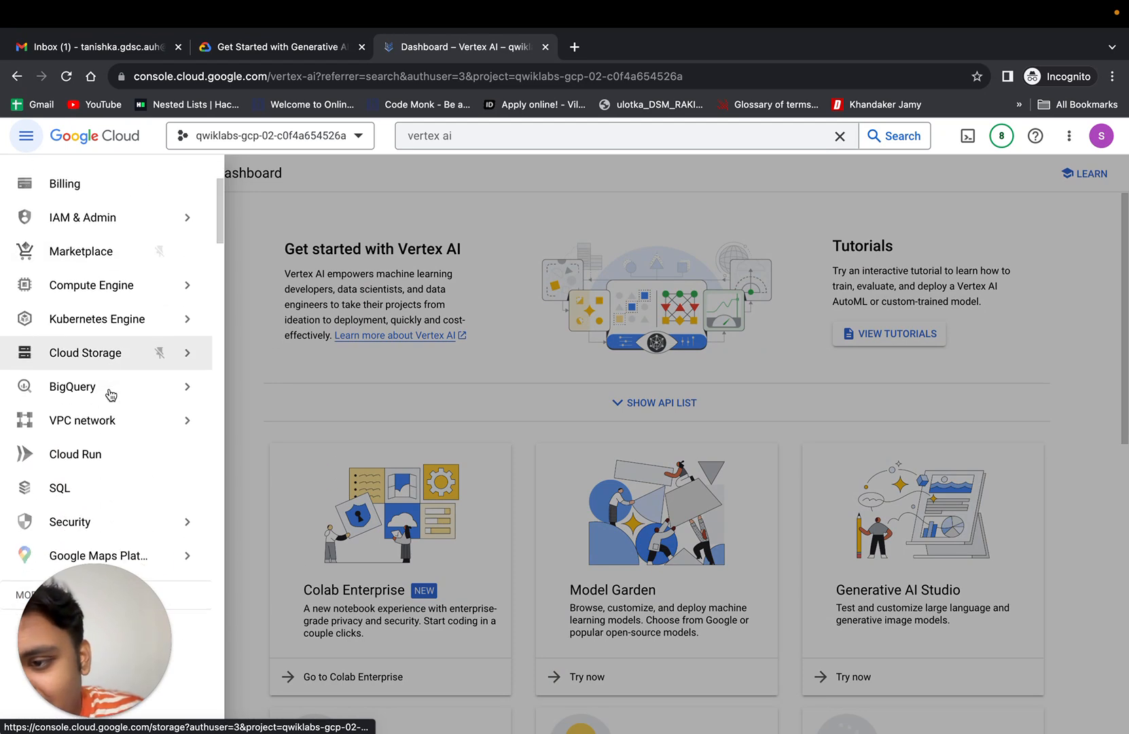
{"action": "scroll", "coordinate": [121, 476], "scroll_direction": "up", "scroll_amount": 5}
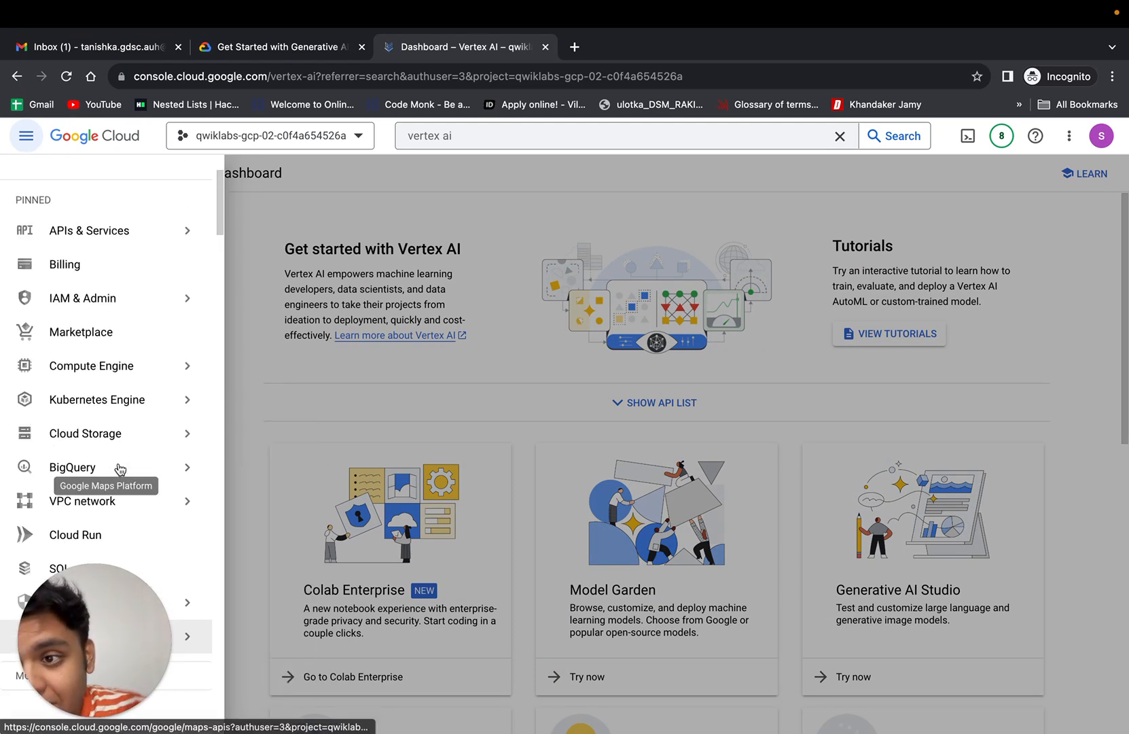
{"action": "left_click", "coordinate": [26, 136]}
{"action": "left_click_drag", "start_coordinate": [163, 626], "coordinate": [1101, 238]}
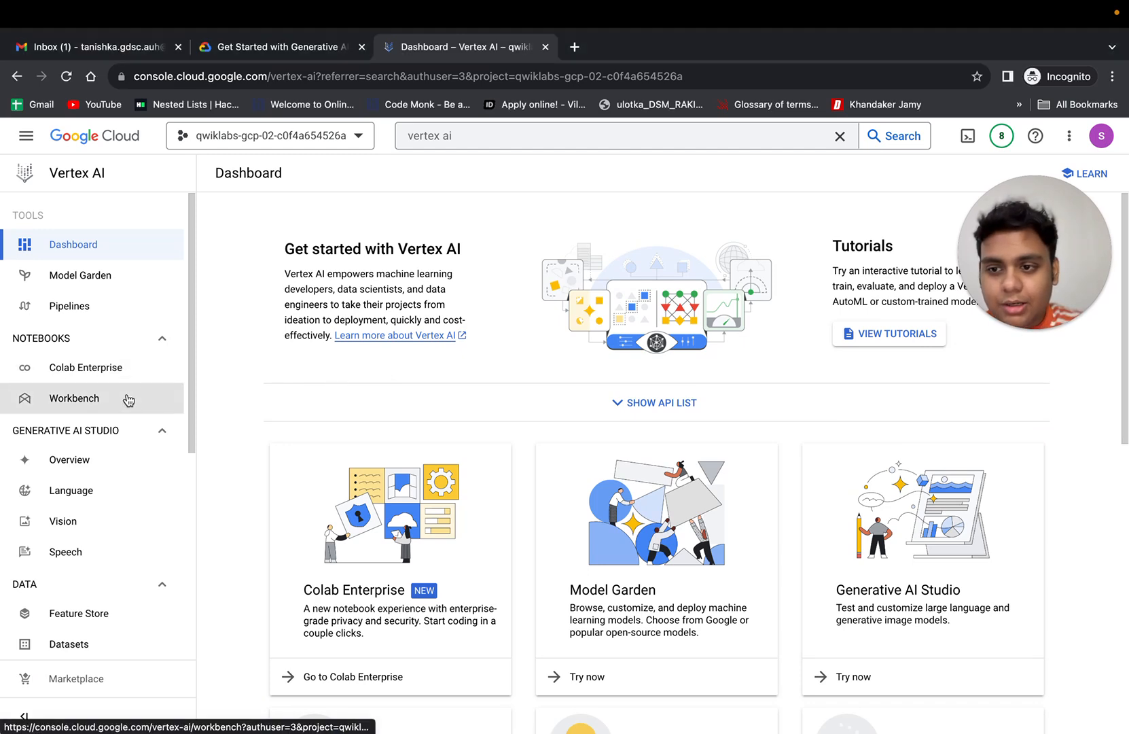
Consult the Task 1 instructions and open the Language page of Generative AI Studio in Vertex AI.
{"action": "left_click", "coordinate": [295, 55]}
{"action": "scroll", "coordinate": [504, 428], "scroll_direction": "down", "scroll_amount": 2}
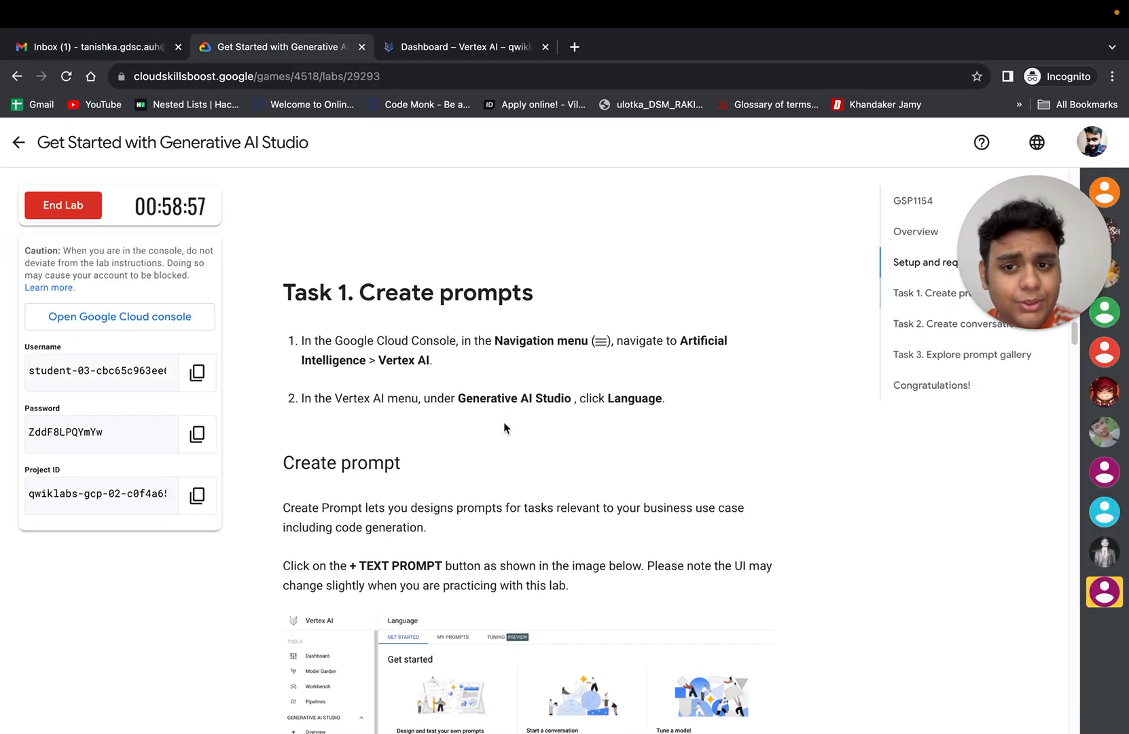
{"action": "left_click", "coordinate": [454, 46]}
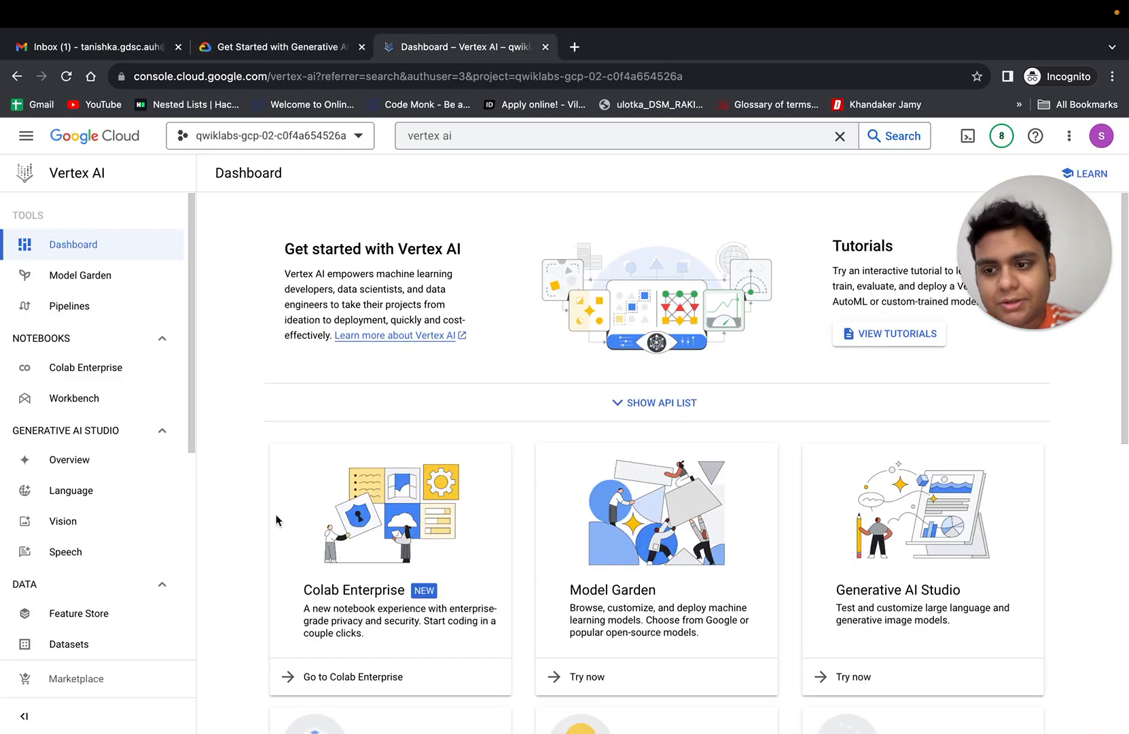
{"action": "scroll", "coordinate": [132, 350], "scroll_direction": "down", "scroll_amount": 3}
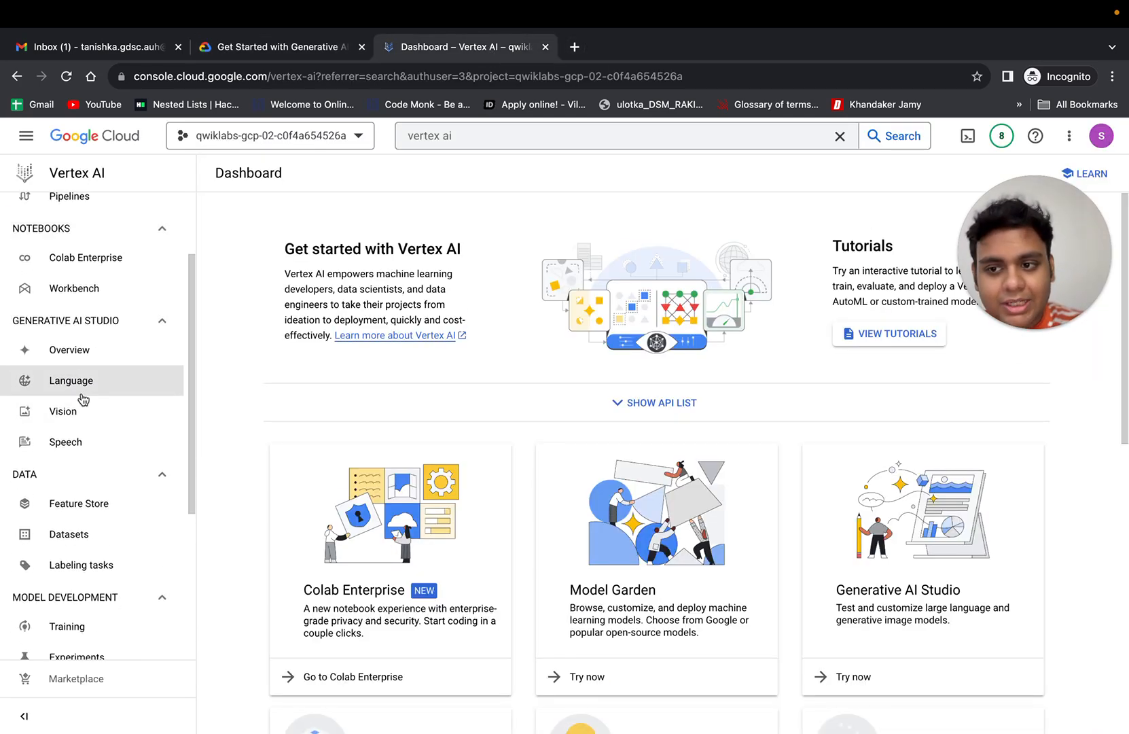
{"action": "left_click", "coordinate": [284, 55]}
{"action": "scroll", "coordinate": [513, 375], "scroll_direction": "down", "scroll_amount": 3}
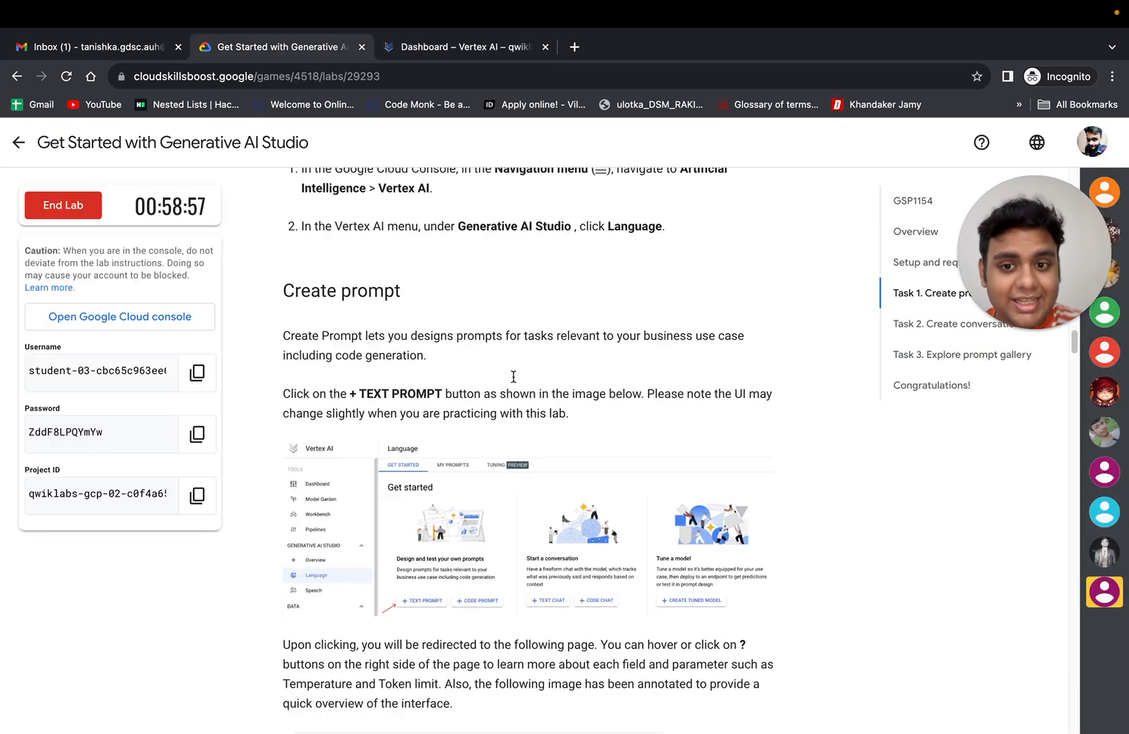
{"action": "left_click", "coordinate": [469, 48]}
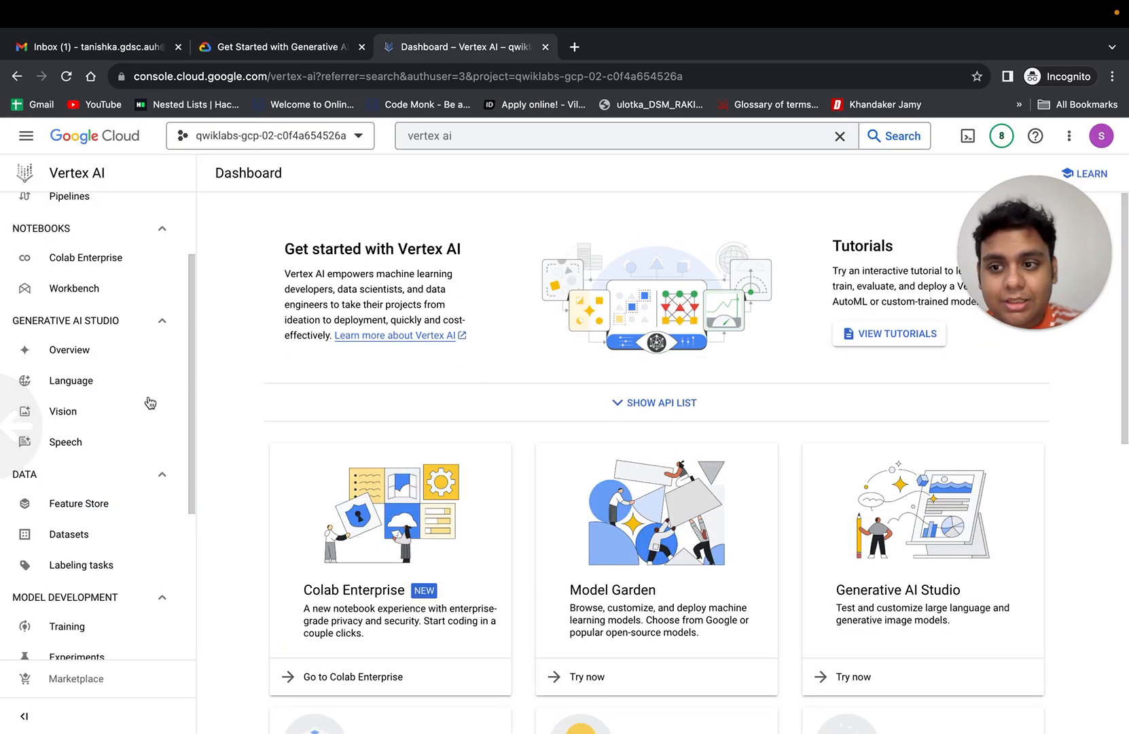
{"action": "left_click", "coordinate": [68, 380]}
Recheck the Task 1 steps in the lab instructions and return to the Language page in the console.
{"action": "left_click", "coordinate": [271, 48]}
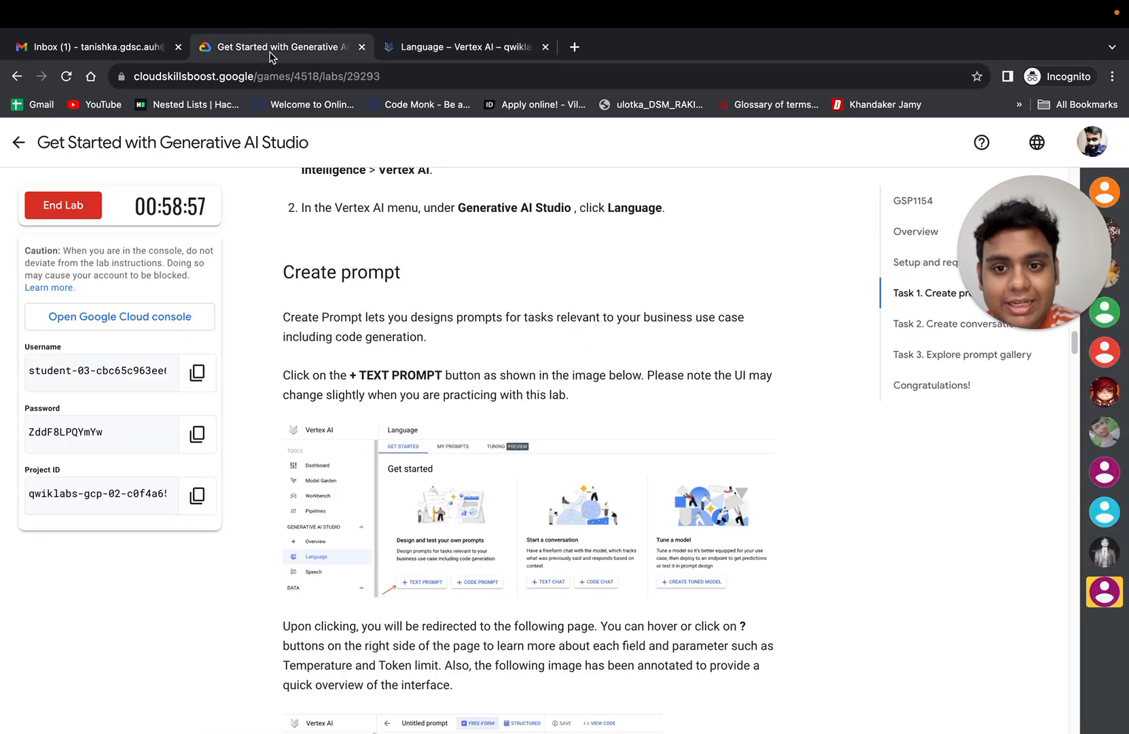
{"action": "scroll", "coordinate": [473, 340], "scroll_direction": "up", "scroll_amount": 2}
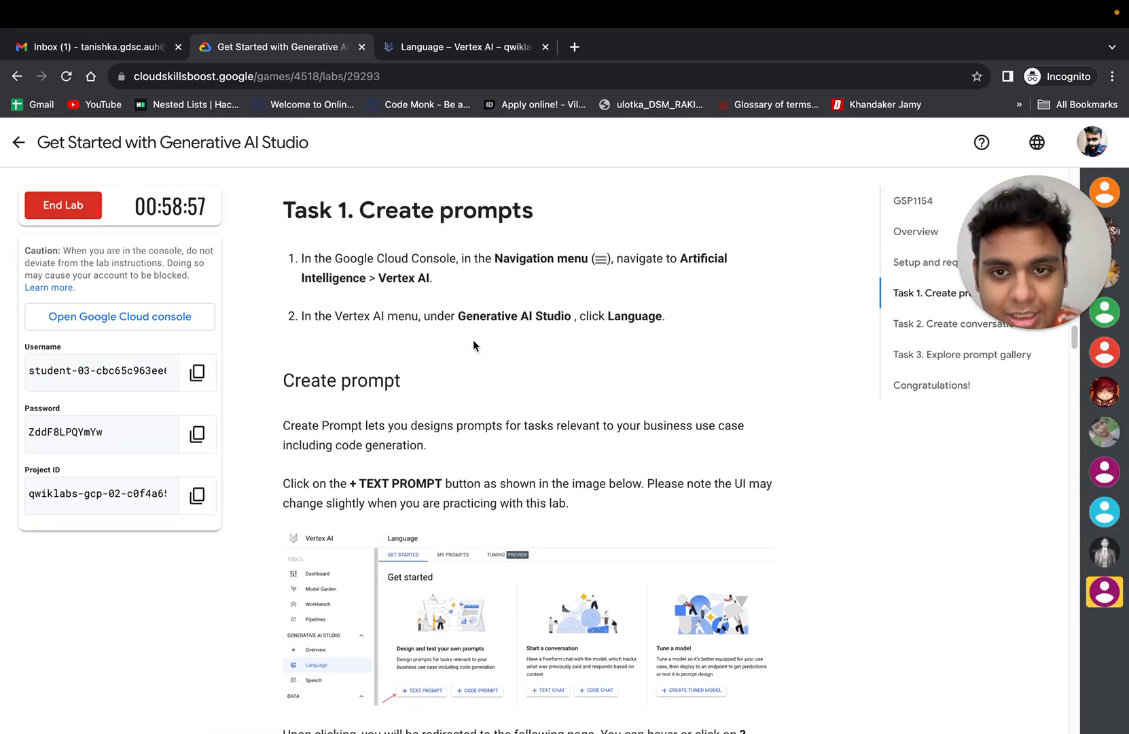
{"action": "left_click", "coordinate": [475, 48]}
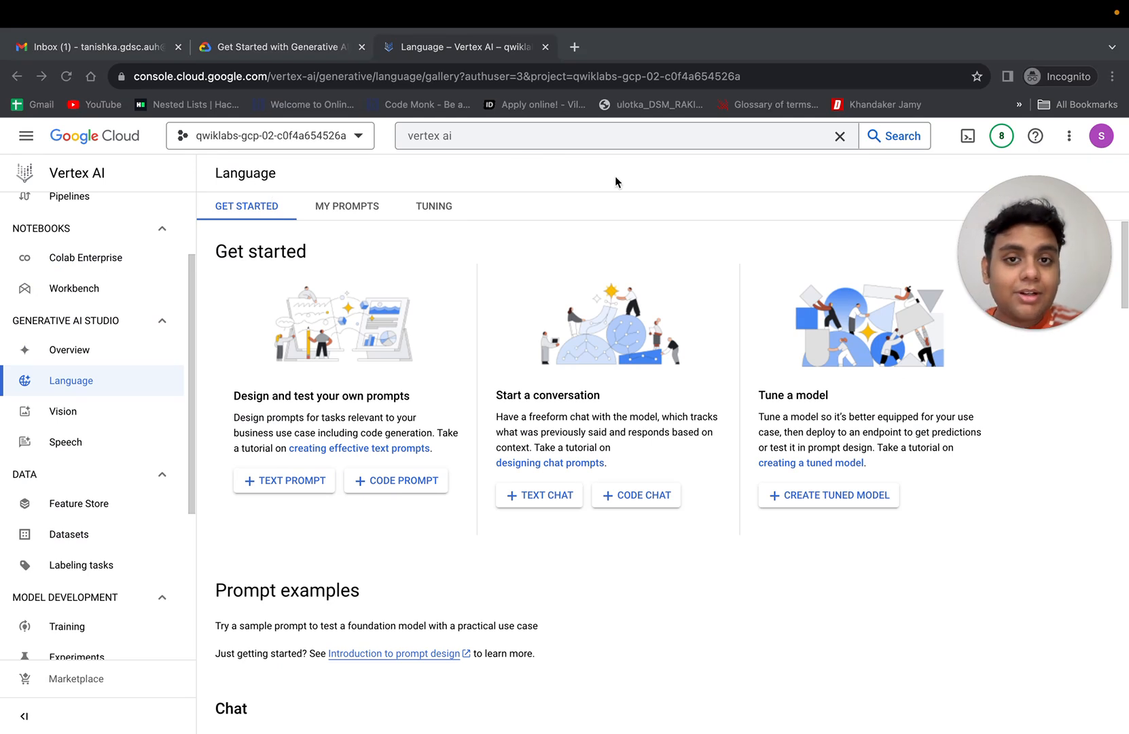
Create a new text prompt from the Language page of Generative AI Studio.
{"action": "left_click", "coordinate": [615, 176]}
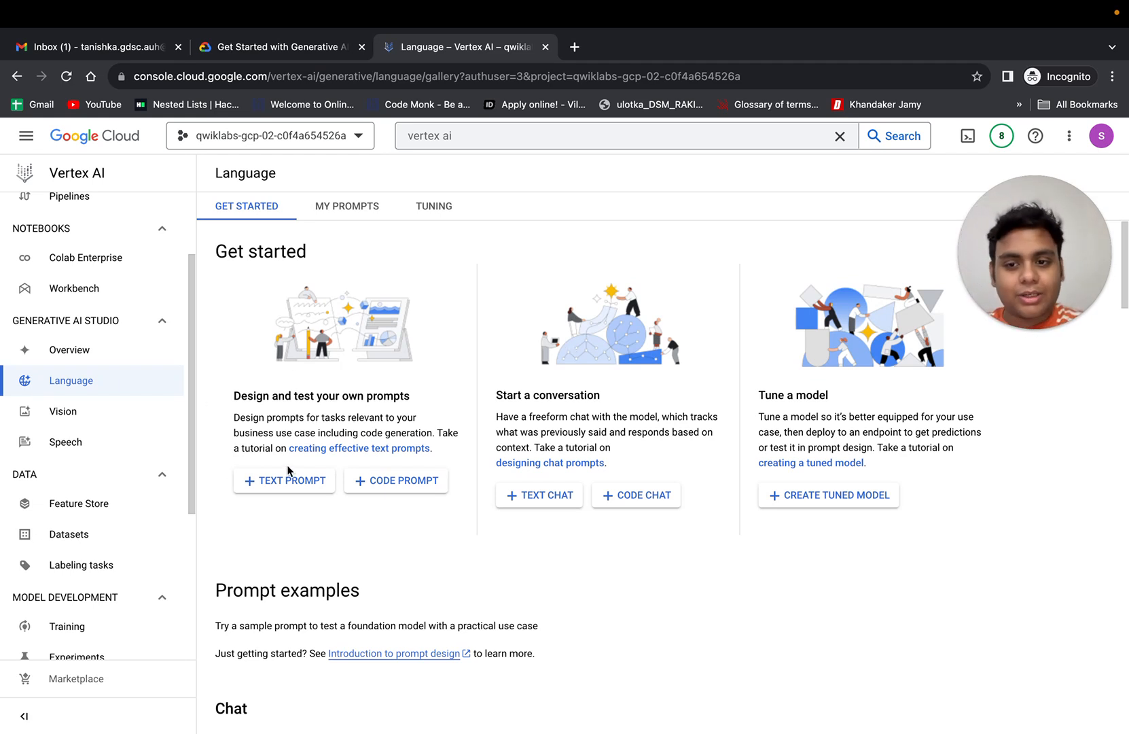
{"action": "left_click", "coordinate": [297, 484]}
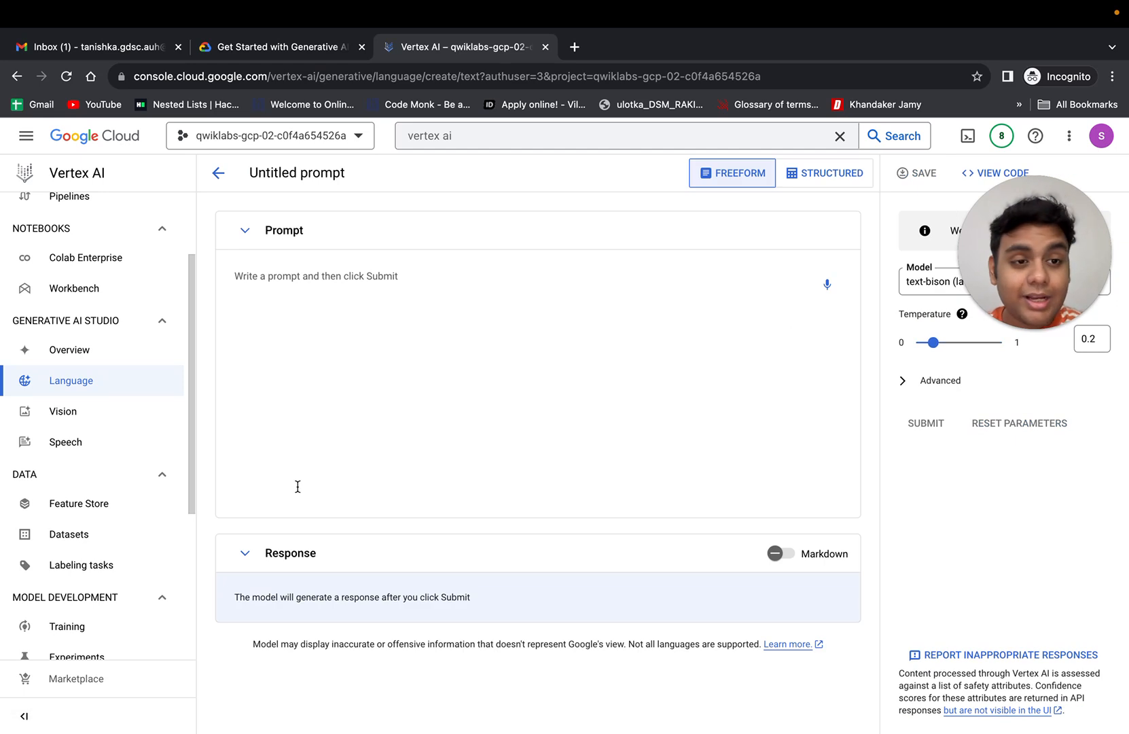
{"action": "left_click_drag", "start_coordinate": [995, 253], "coordinate": [90, 620]}
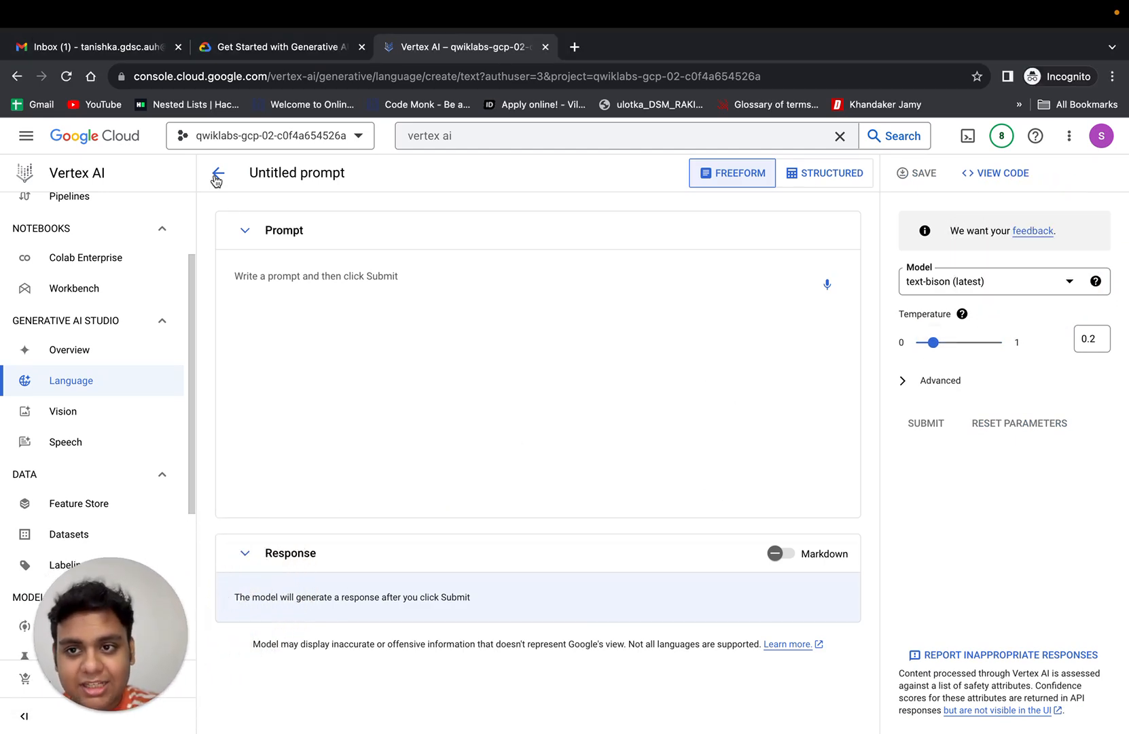
{"action": "left_click", "coordinate": [217, 175]}
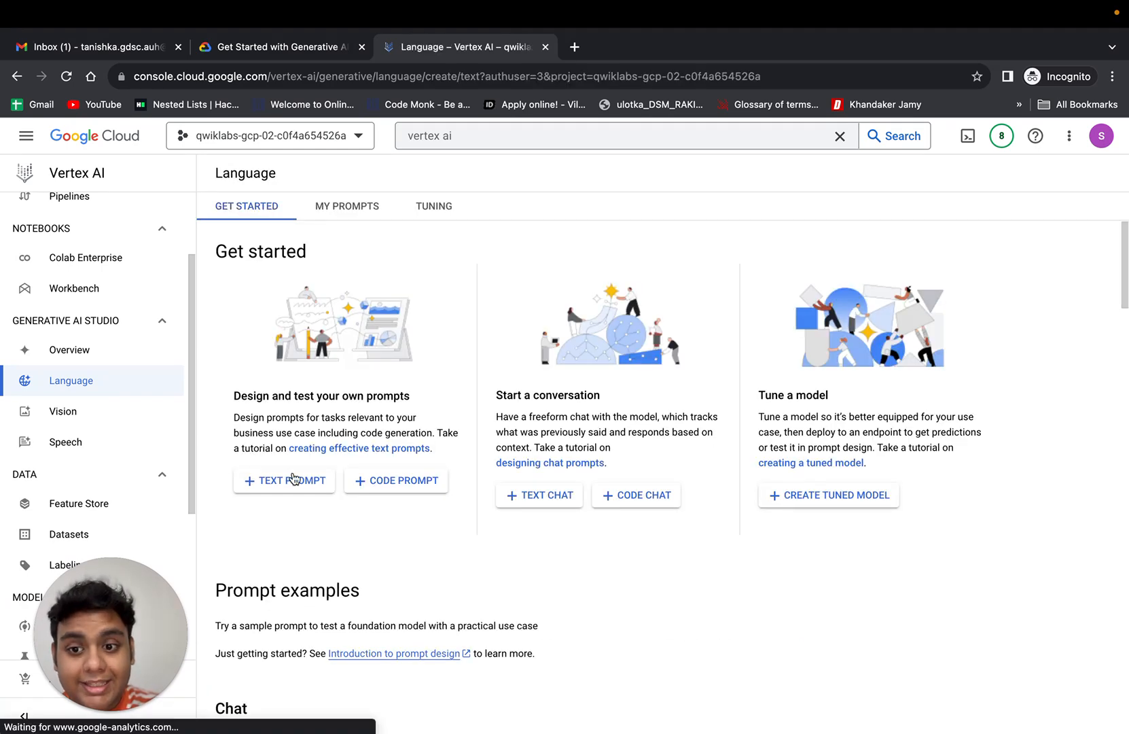
{"action": "left_click", "coordinate": [293, 478]}
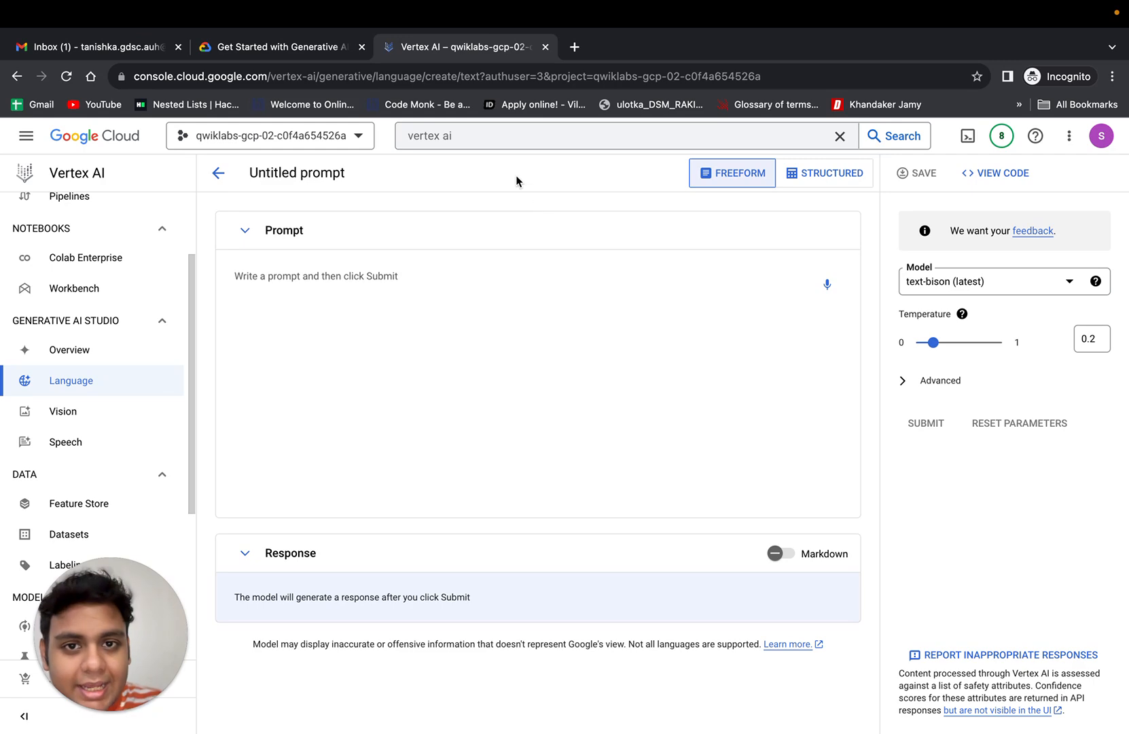
Read the lab's prompt design and FREE-FORM mode sections, and look over the structured layout before returning the prompt to freeform.
{"action": "left_click", "coordinate": [295, 46]}
{"action": "scroll", "coordinate": [480, 466], "scroll_direction": "down", "scroll_amount": 10}
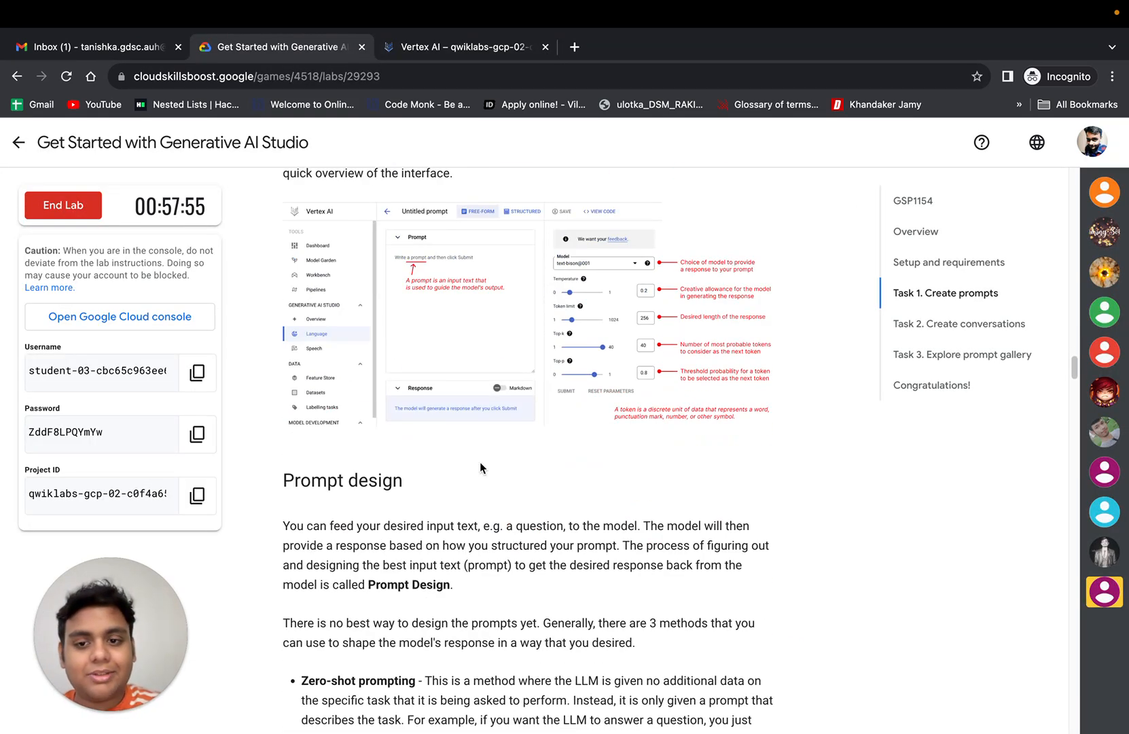
{"action": "scroll", "coordinate": [479, 467], "scroll_direction": "down", "scroll_amount": 10}
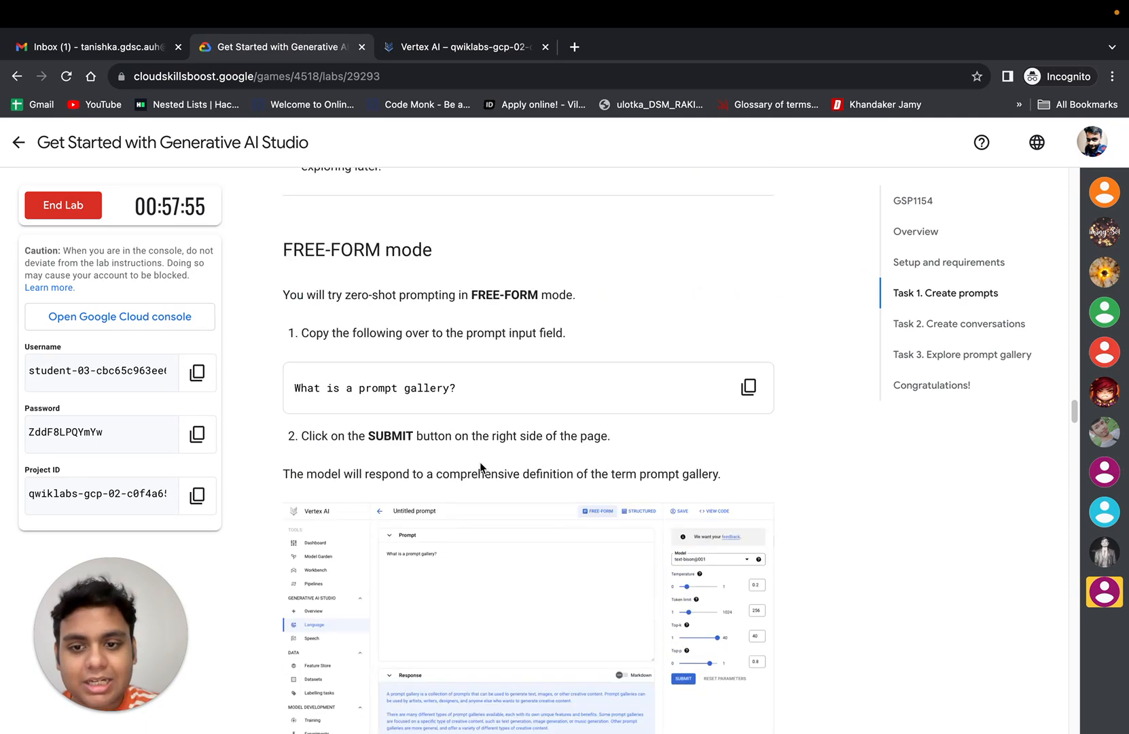
{"action": "scroll", "coordinate": [532, 420], "scroll_direction": "up", "scroll_amount": 3}
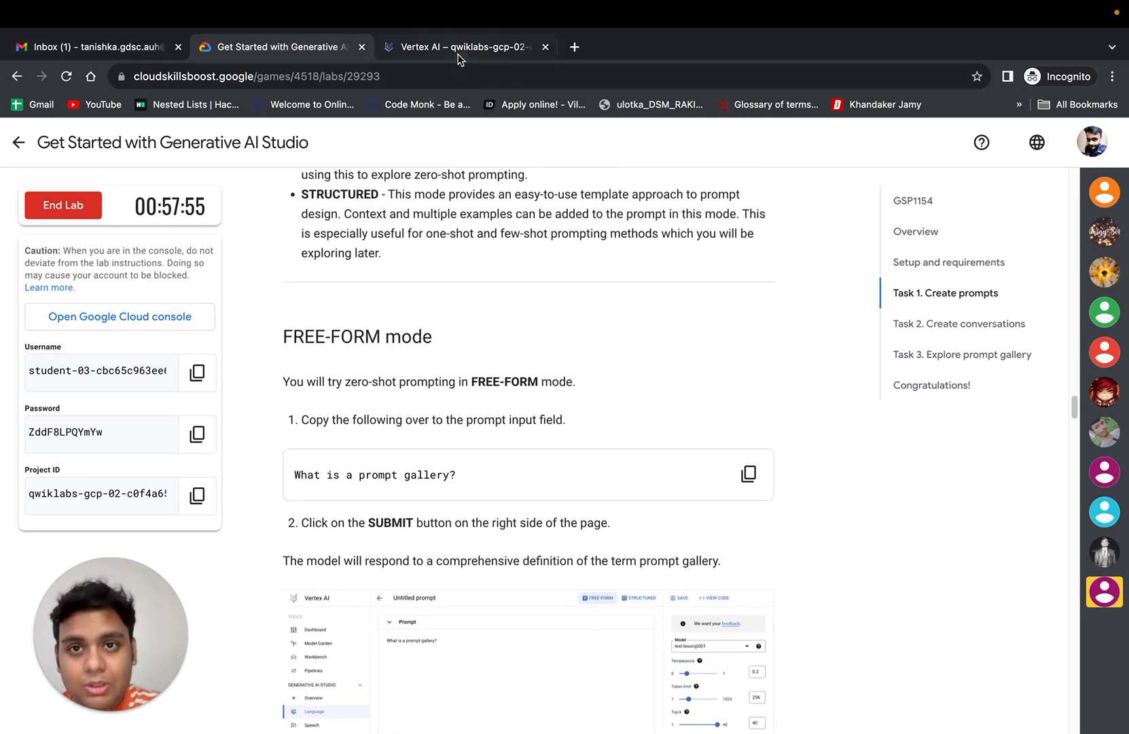
{"action": "left_click", "coordinate": [459, 47]}
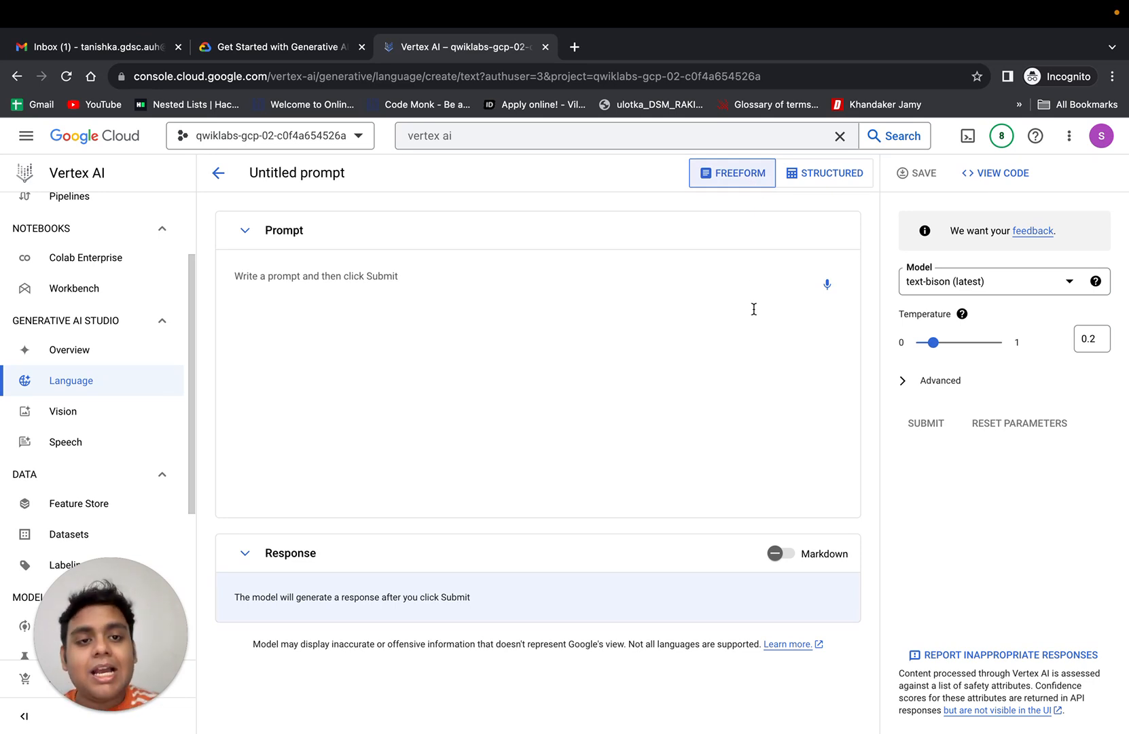
{"action": "left_click", "coordinate": [846, 171]}
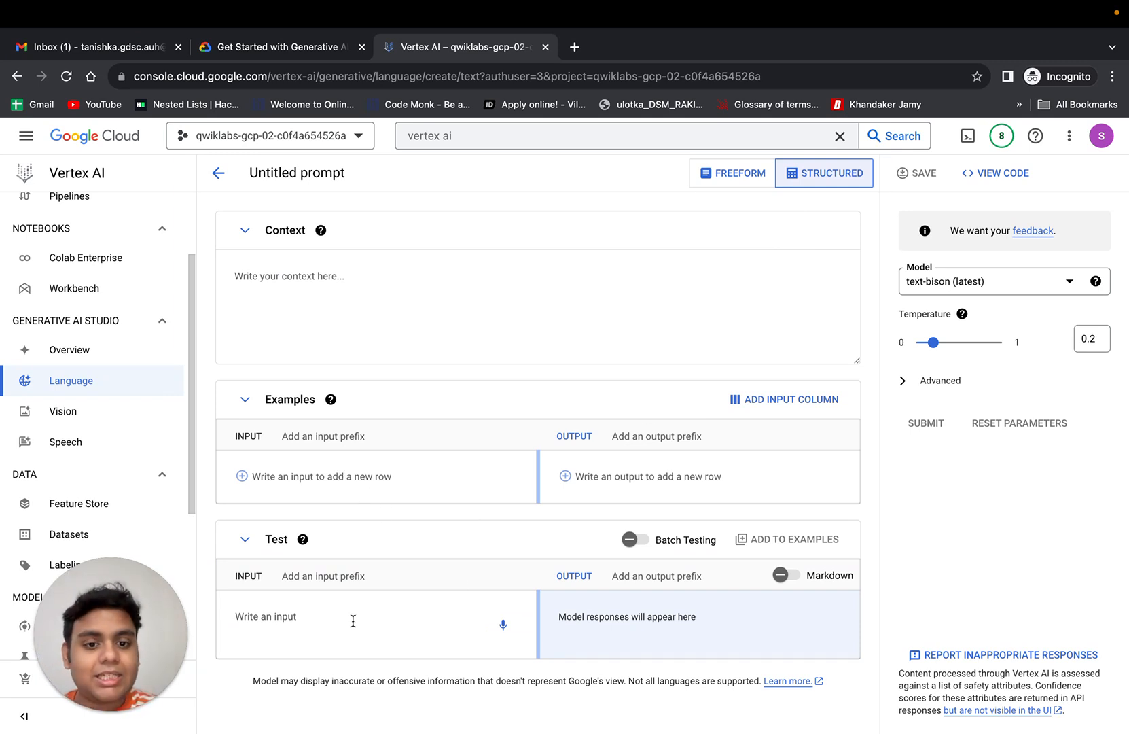
{"action": "left_click", "coordinate": [755, 181]}
Copy "What is a prompt gallery?" from the lab's FREE-FORM mode instructions into the freeform prompt.
{"action": "left_click", "coordinate": [328, 64]}
{"action": "left_click", "coordinate": [332, 54]}
{"action": "scroll", "coordinate": [547, 373], "scroll_direction": "down", "scroll_amount": 3}
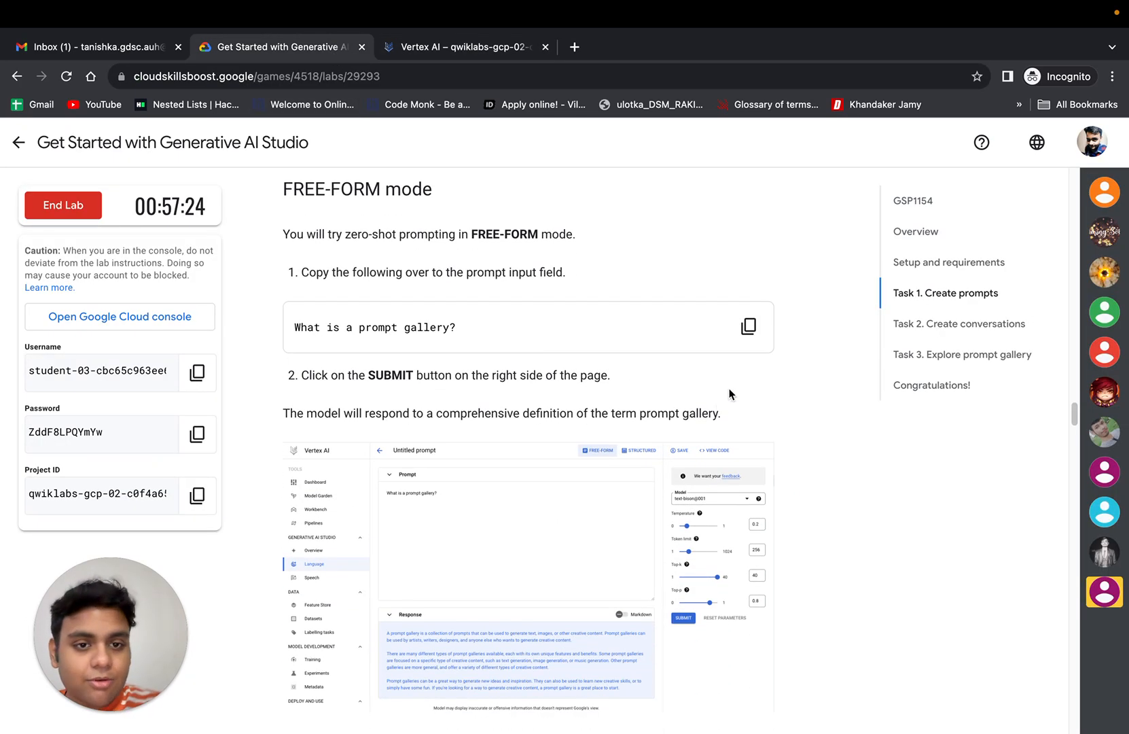
{"action": "left_click", "coordinate": [753, 336]}
{"action": "left_click", "coordinate": [473, 49]}
{"action": "left_click", "coordinate": [397, 338]}
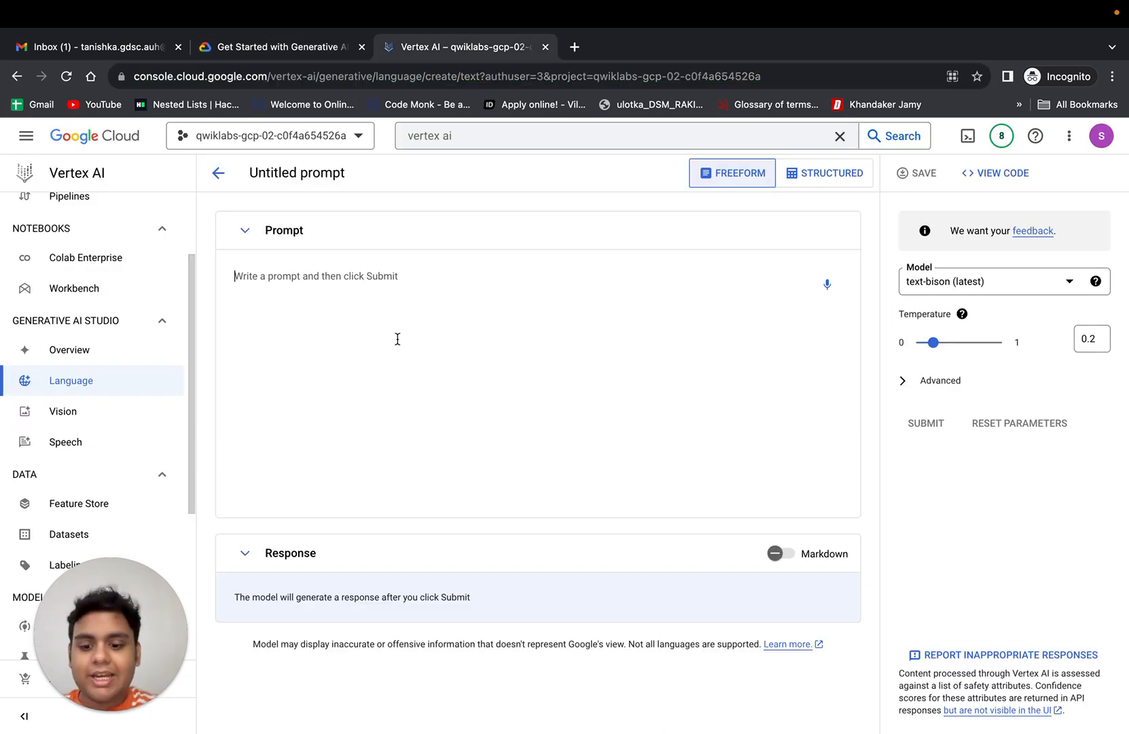
{"action": "key", "text": "ctrl+v"}
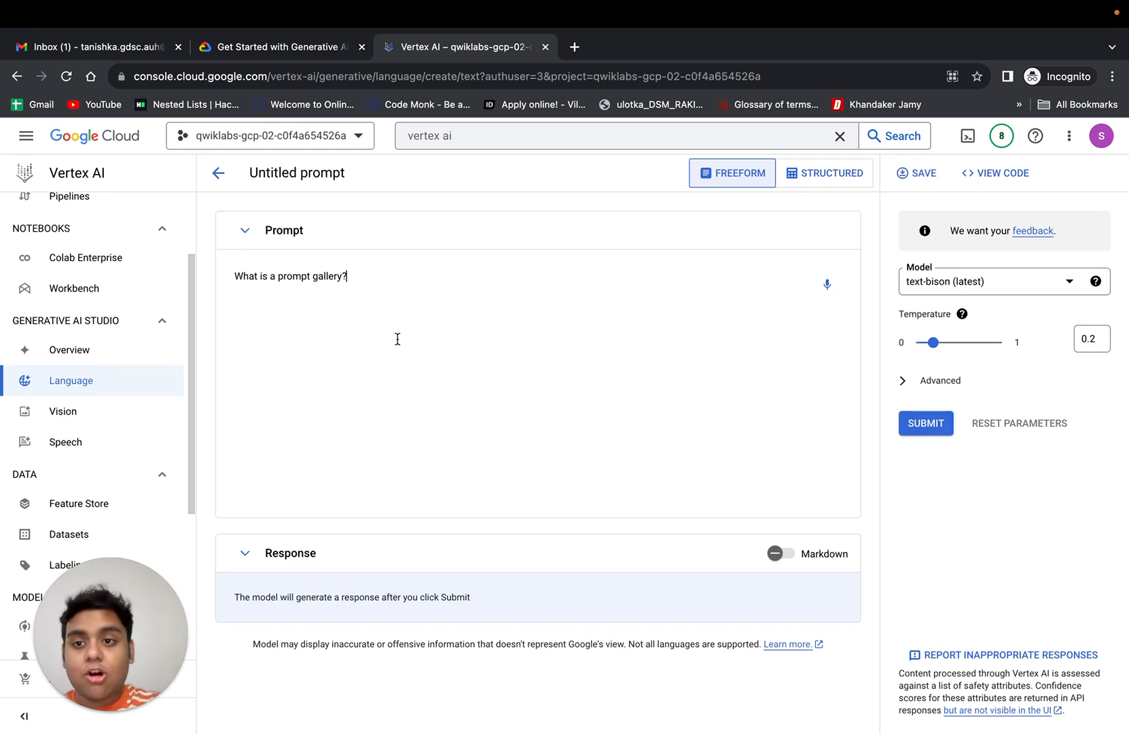
Expand the advanced model parameters and submit the freeform prompt.
{"action": "left_click", "coordinate": [902, 380]}
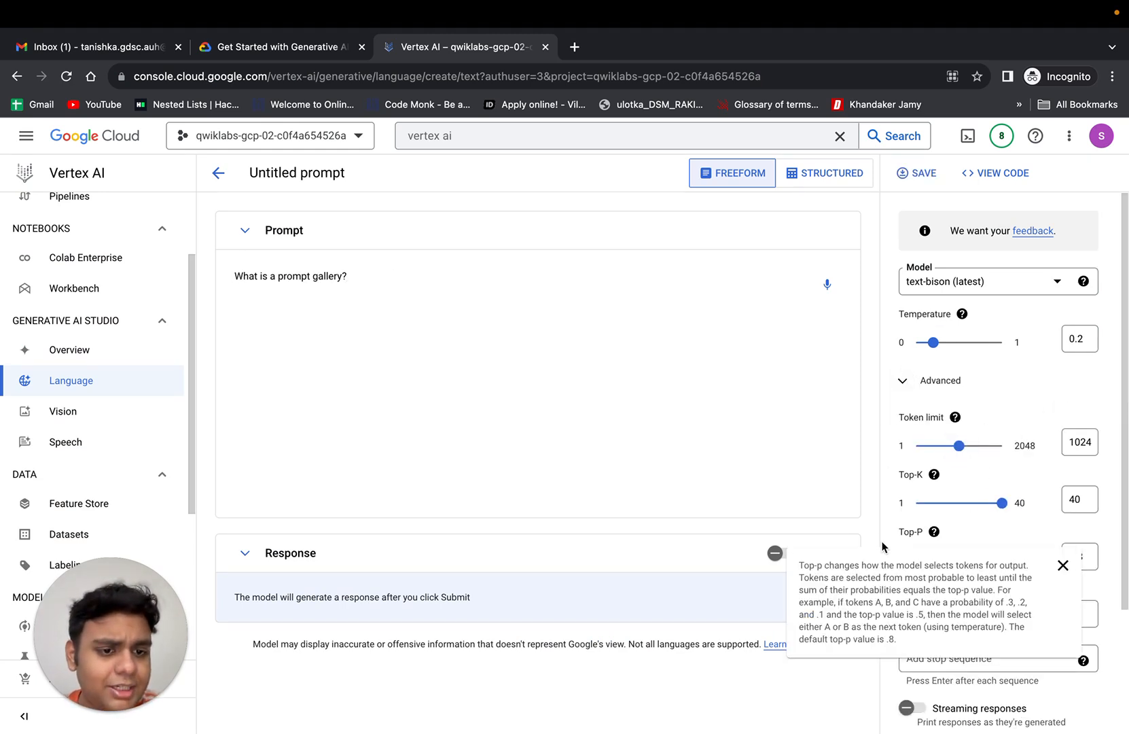
{"action": "scroll", "coordinate": [952, 528], "scroll_direction": "down", "scroll_amount": 3}
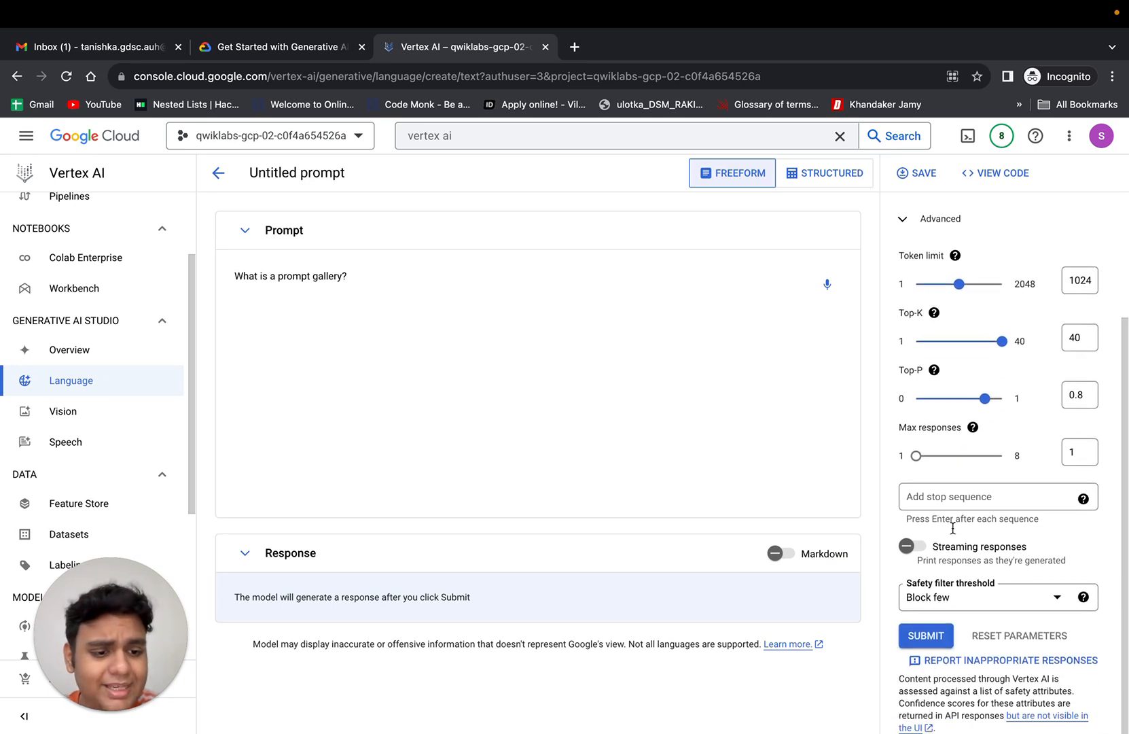
{"action": "left_click", "coordinate": [928, 633]}
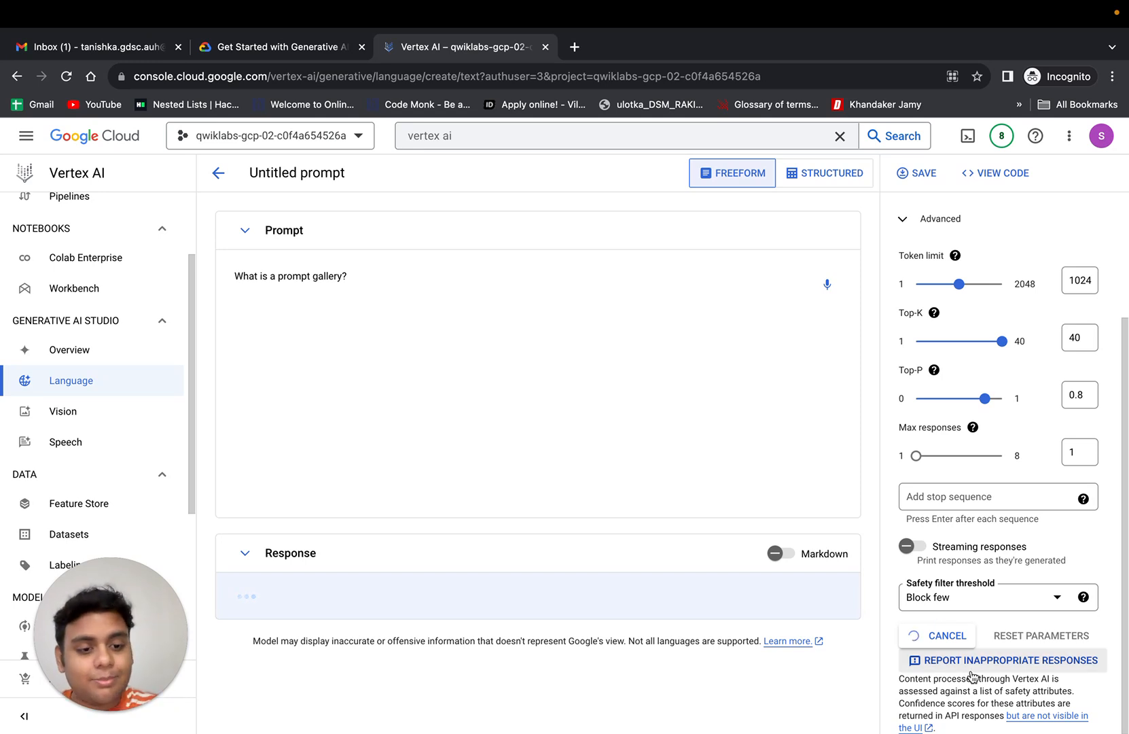
{"action": "left_click_drag", "start_coordinate": [489, 638], "coordinate": [310, 575]}
{"action": "left_click", "coordinate": [310, 575]}
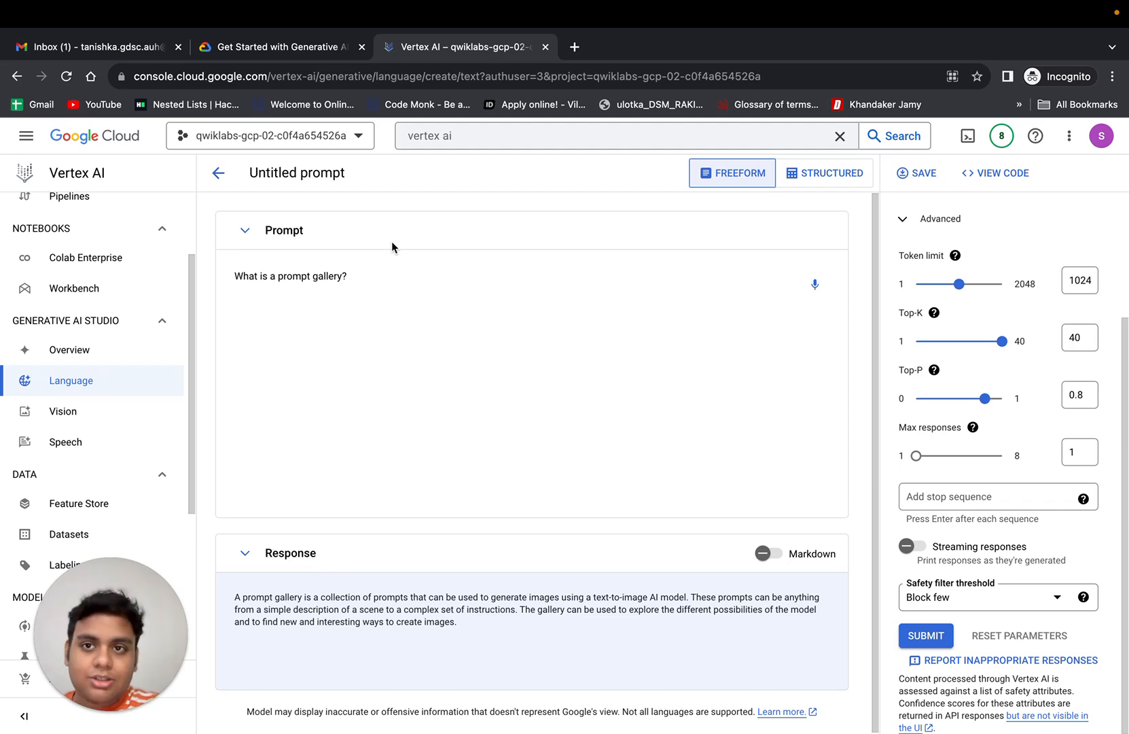
Consult the lab's STRUCTURED mode instructions and switch the text prompt to structured mode.
{"action": "left_click", "coordinate": [275, 47]}
{"action": "scroll", "coordinate": [600, 532], "scroll_direction": "down", "scroll_amount": 5}
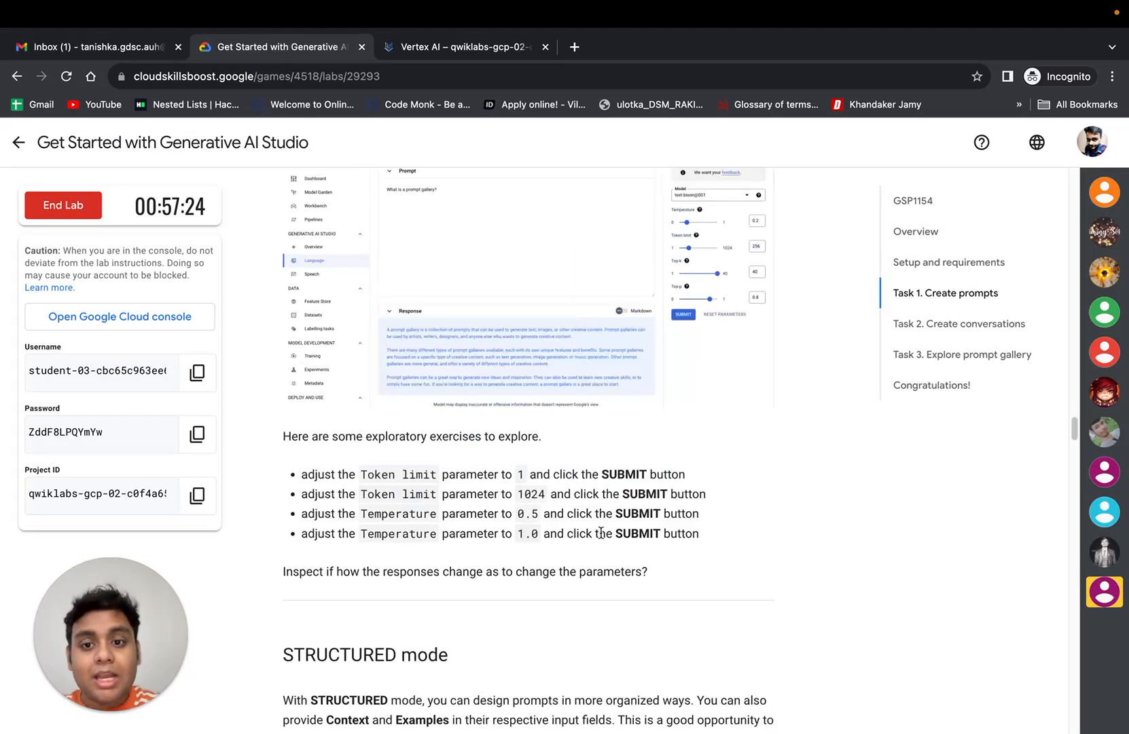
{"action": "scroll", "coordinate": [601, 532], "scroll_direction": "down", "scroll_amount": 4}
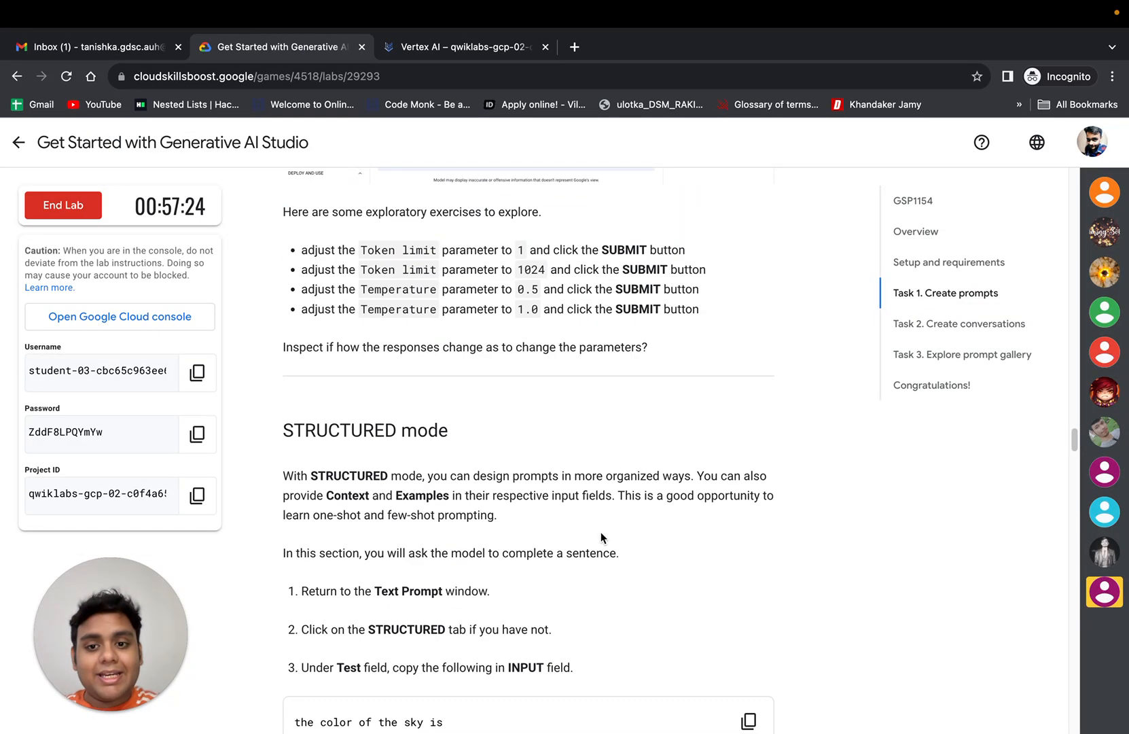
{"action": "scroll", "coordinate": [390, 423], "scroll_direction": "down", "scroll_amount": 2}
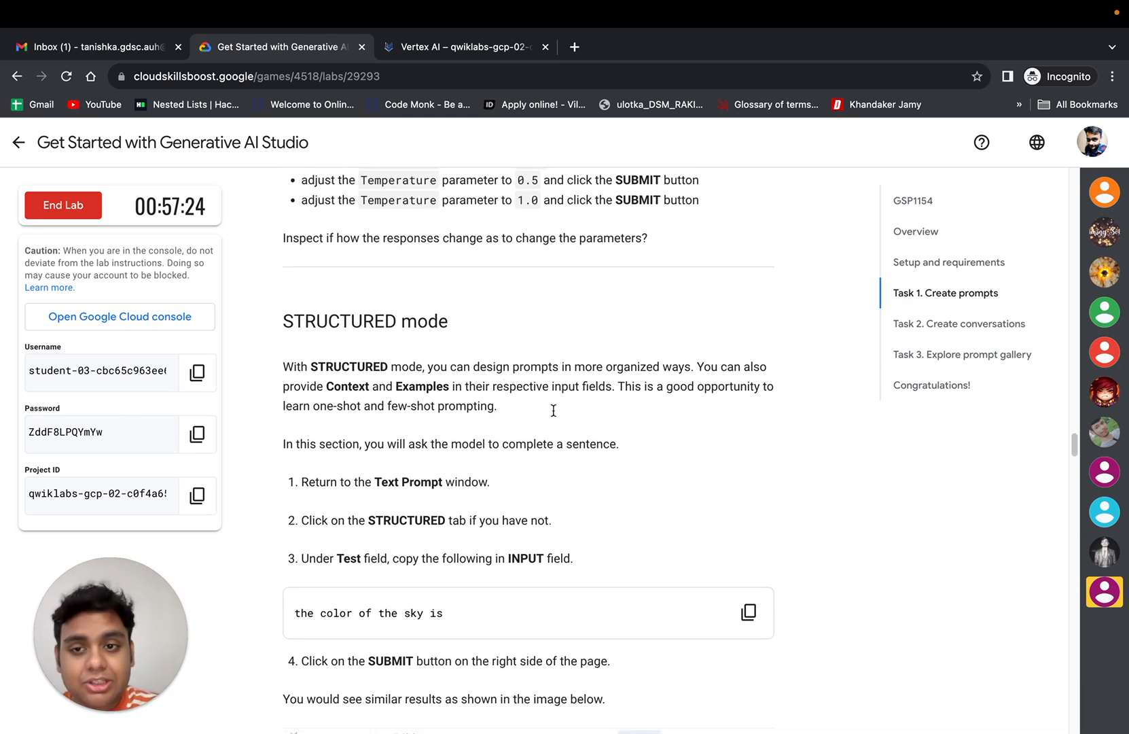
{"action": "left_click", "coordinate": [462, 47]}
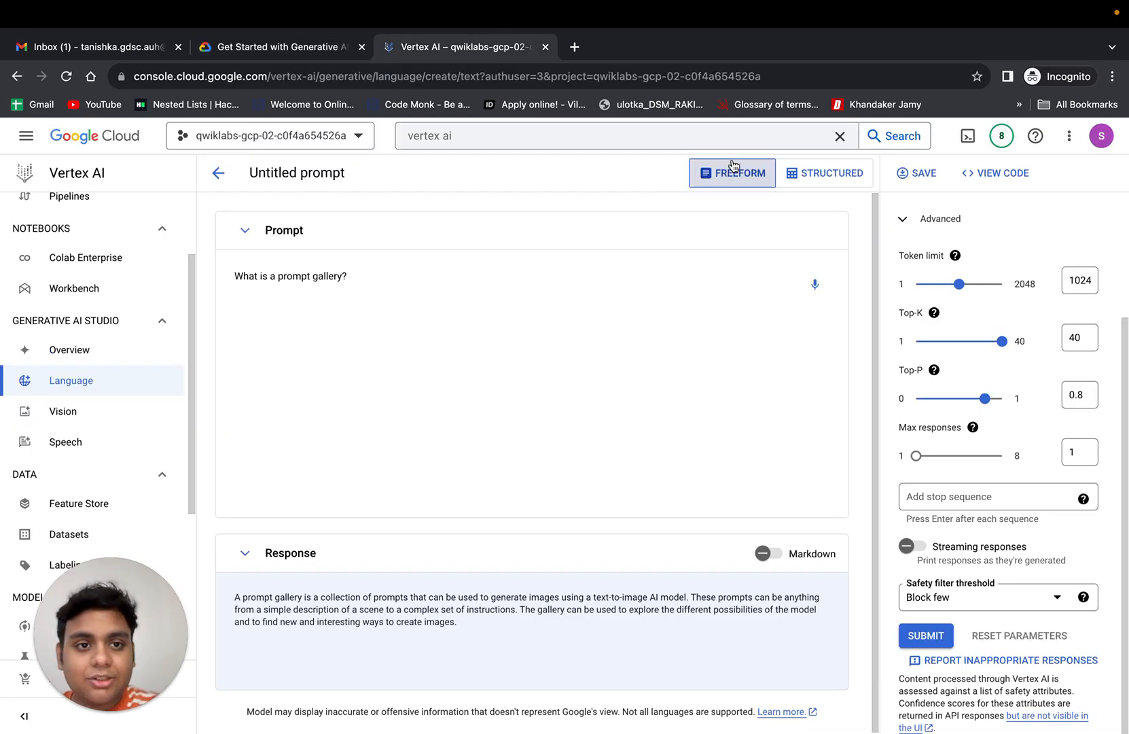
{"action": "left_click", "coordinate": [824, 173]}
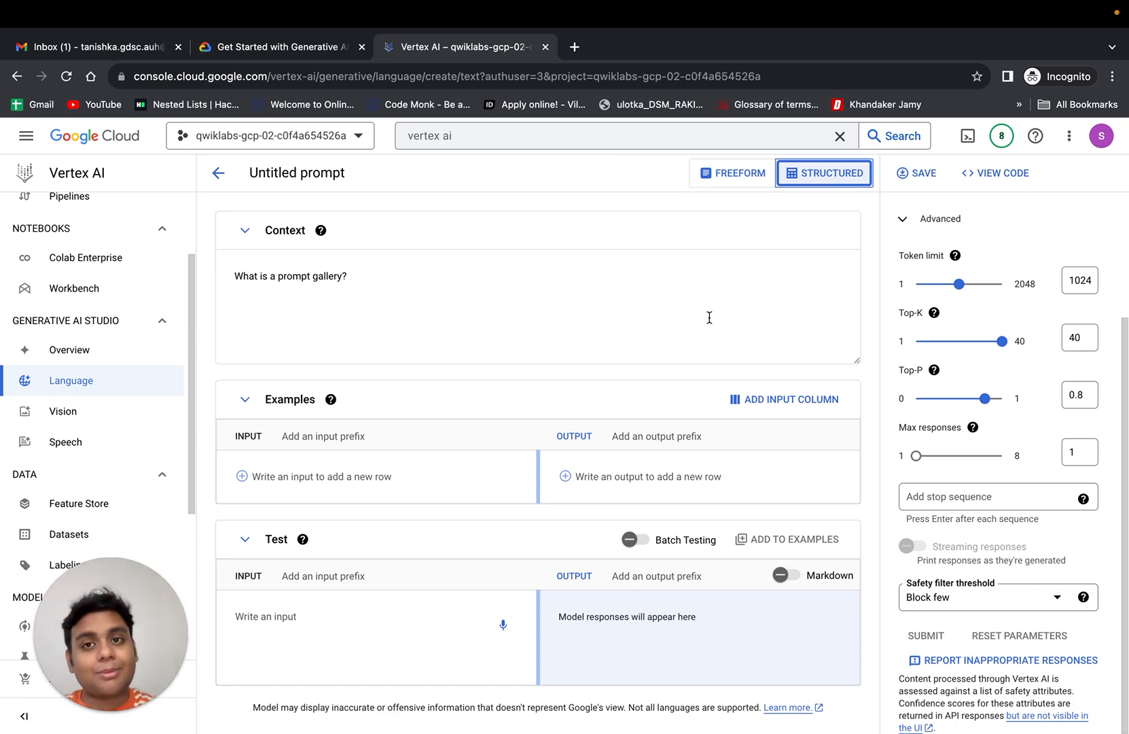
Copy "the color of the sky is" from the lab into the Test input and submit the structured prompt.
{"action": "left_click", "coordinate": [316, 53]}
{"action": "scroll", "coordinate": [527, 363], "scroll_direction": "down", "scroll_amount": 5}
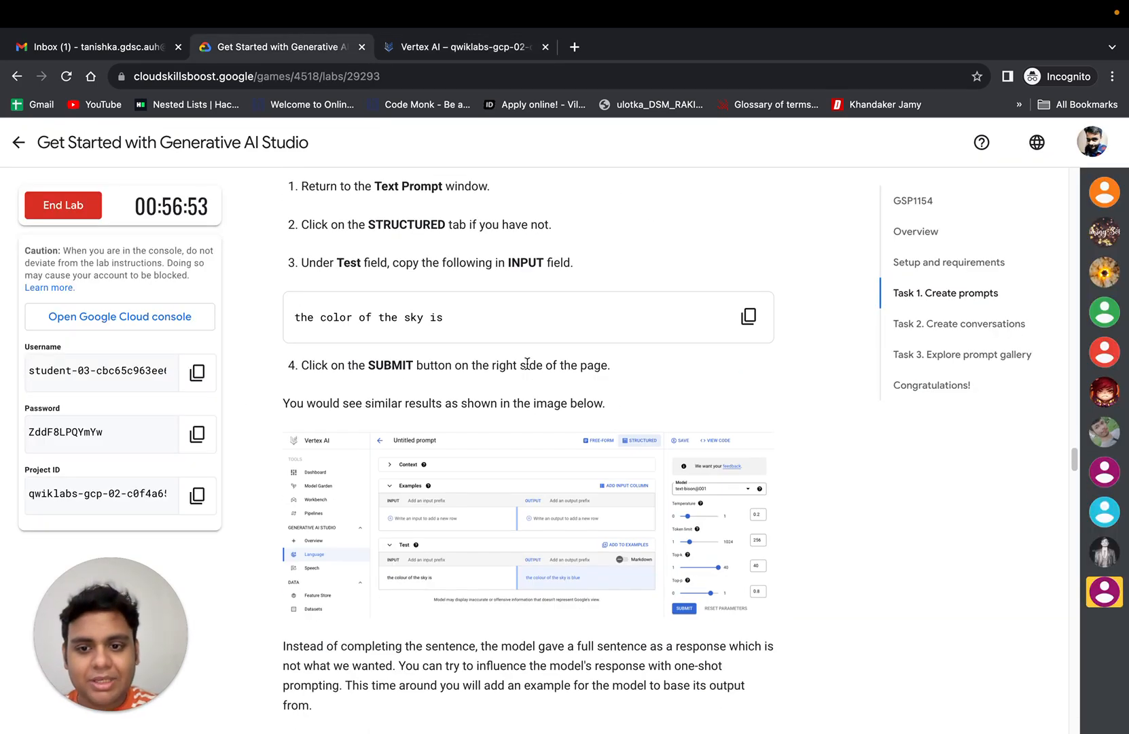
{"action": "left_click", "coordinate": [748, 316]}
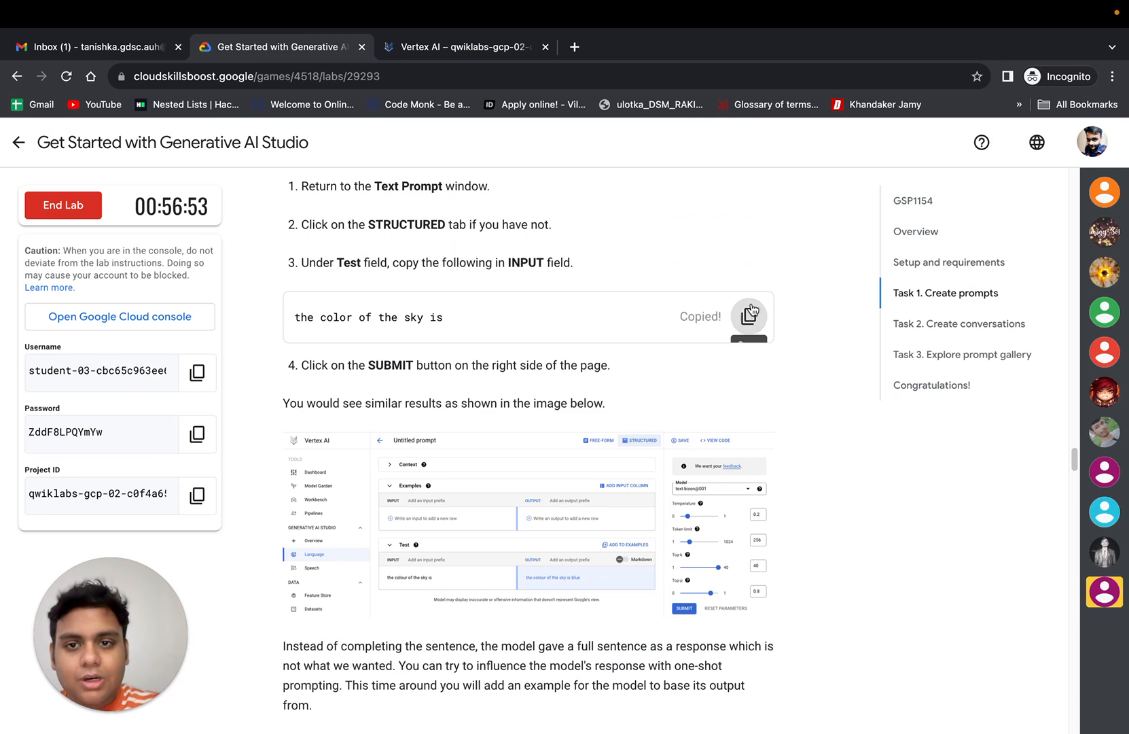
{"action": "left_click", "coordinate": [457, 55]}
{"action": "left_click", "coordinate": [361, 601]}
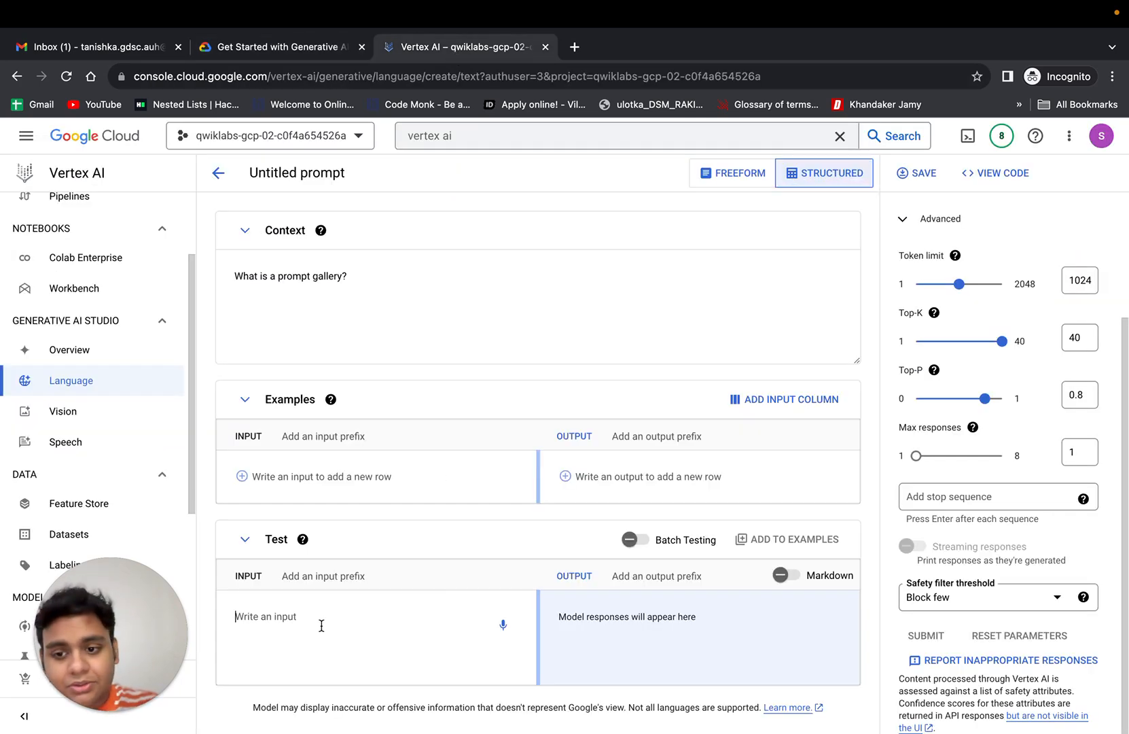
{"action": "key", "text": "ctrl+v"}
{"action": "key", "text": "ctrl+Return"}
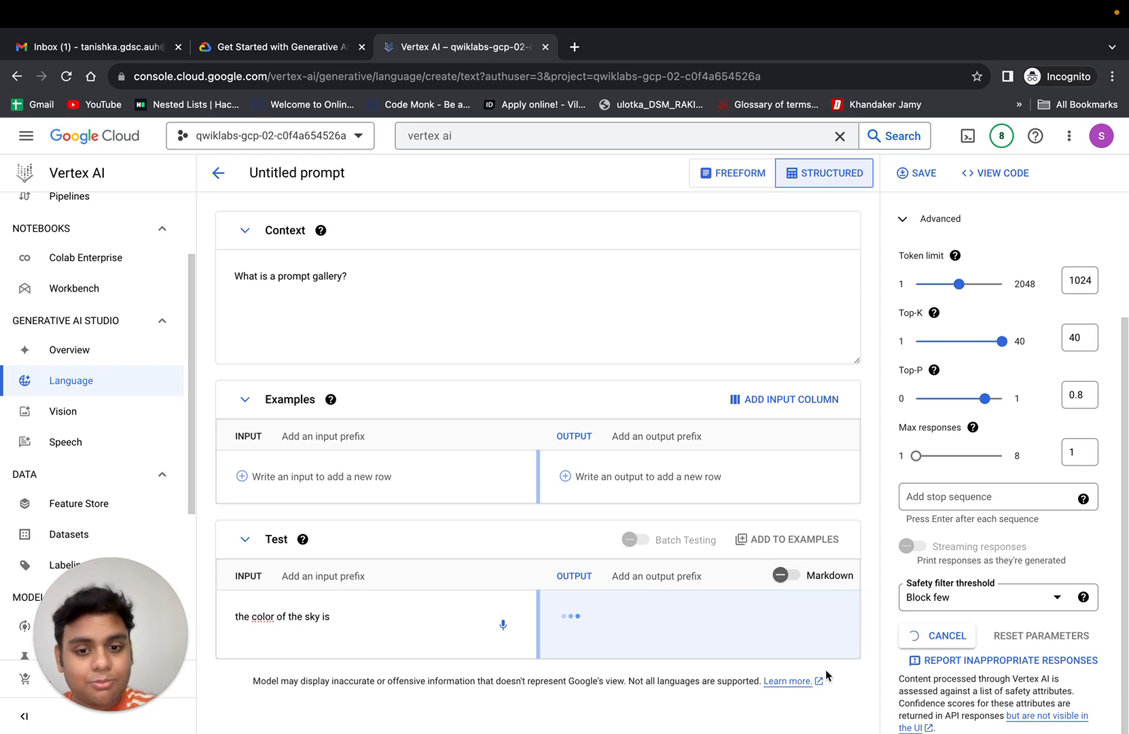
Compare the model's Test output with the lab's STRUCTURED mode instructions and expected result.
{"action": "left_click", "coordinate": [278, 46]}
{"action": "scroll", "coordinate": [609, 341], "scroll_direction": "down", "scroll_amount": 4}
{"action": "scroll", "coordinate": [608, 342], "scroll_direction": "down", "scroll_amount": 2}
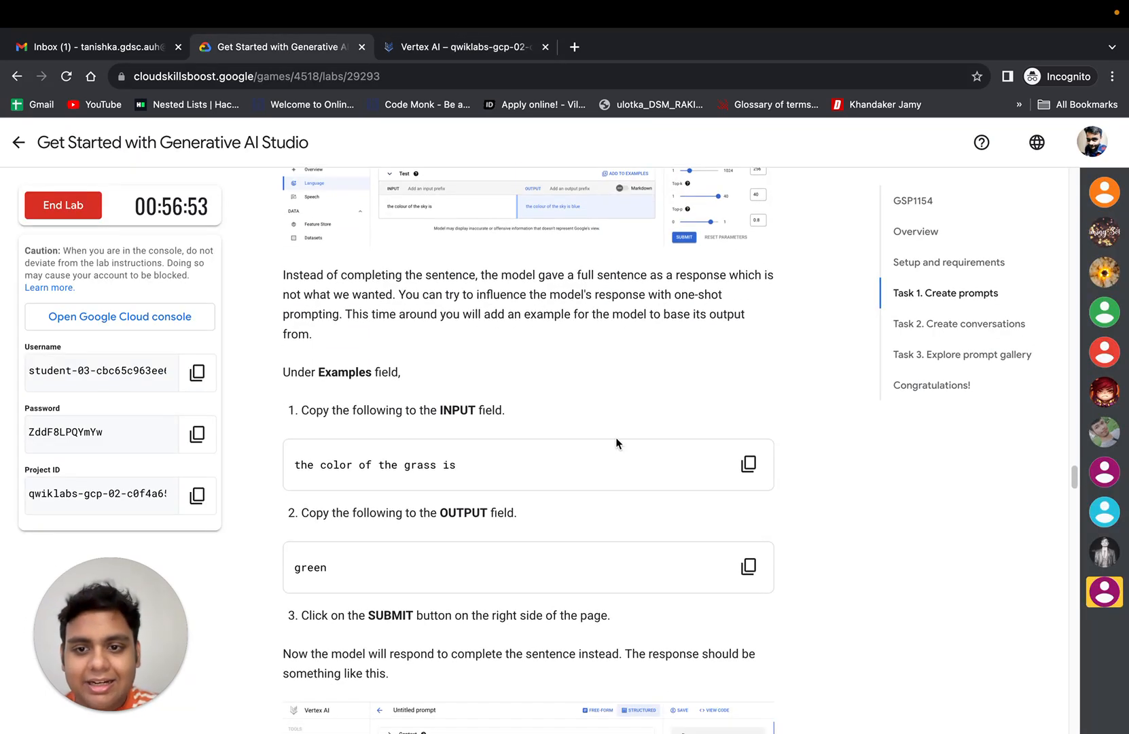
{"action": "left_click", "coordinate": [454, 47]}
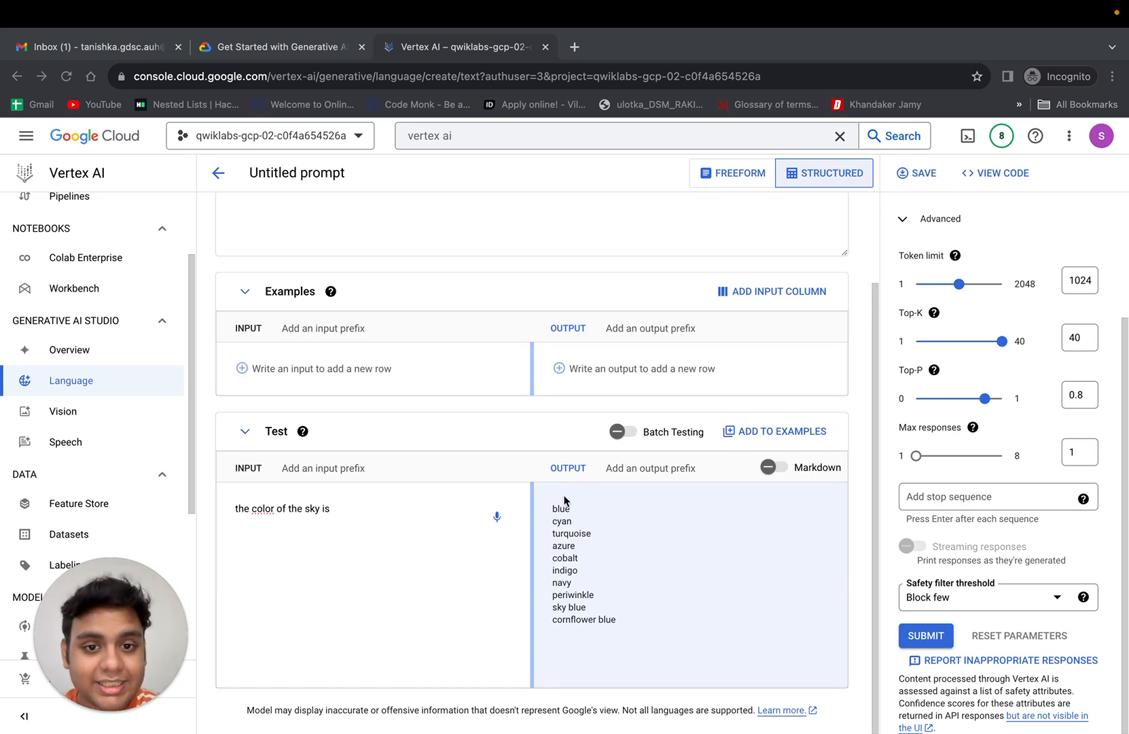
{"action": "left_click", "coordinate": [309, 49]}
{"action": "scroll", "coordinate": [483, 317], "scroll_direction": "up", "scroll_amount": 6}
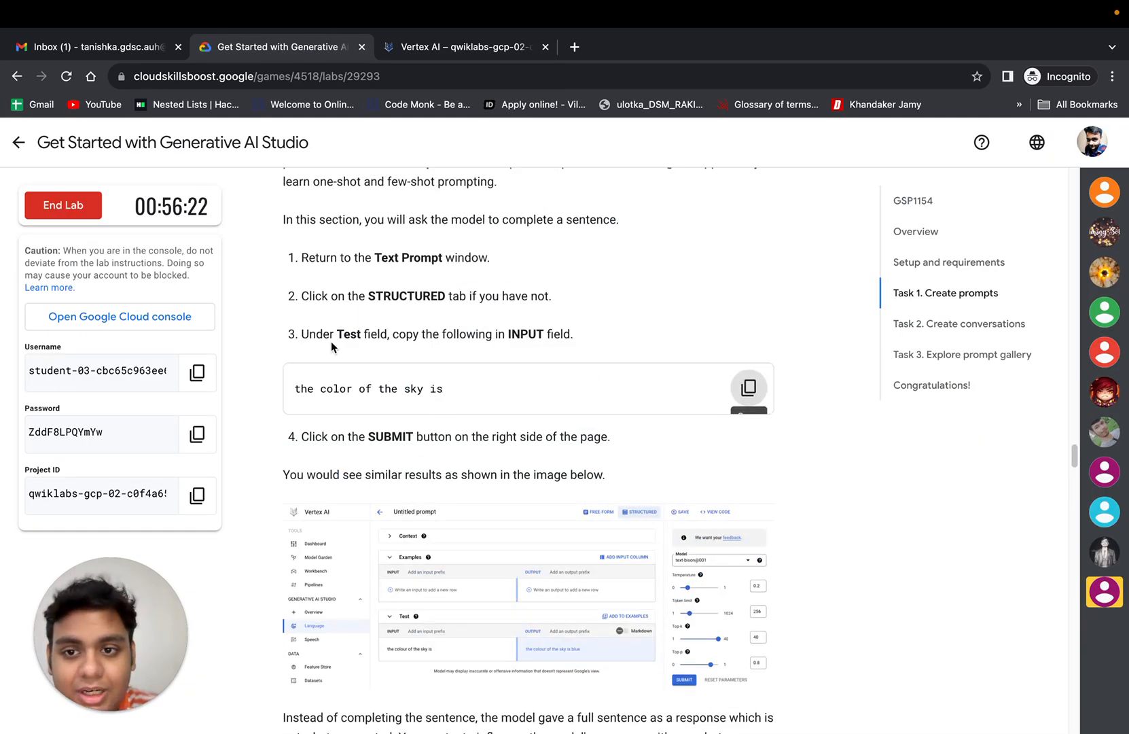
{"action": "left_click_drag", "start_coordinate": [323, 333], "coordinate": [527, 333]}
{"action": "left_click", "coordinate": [524, 332]}
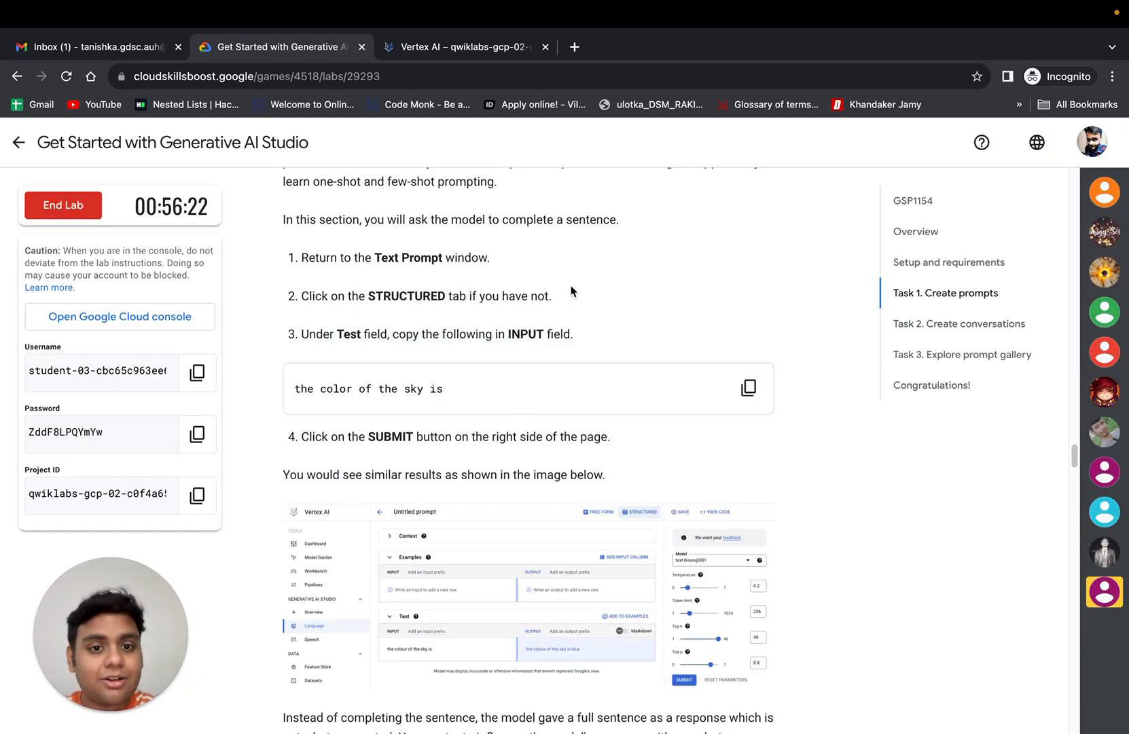
{"action": "left_click", "coordinate": [461, 53]}
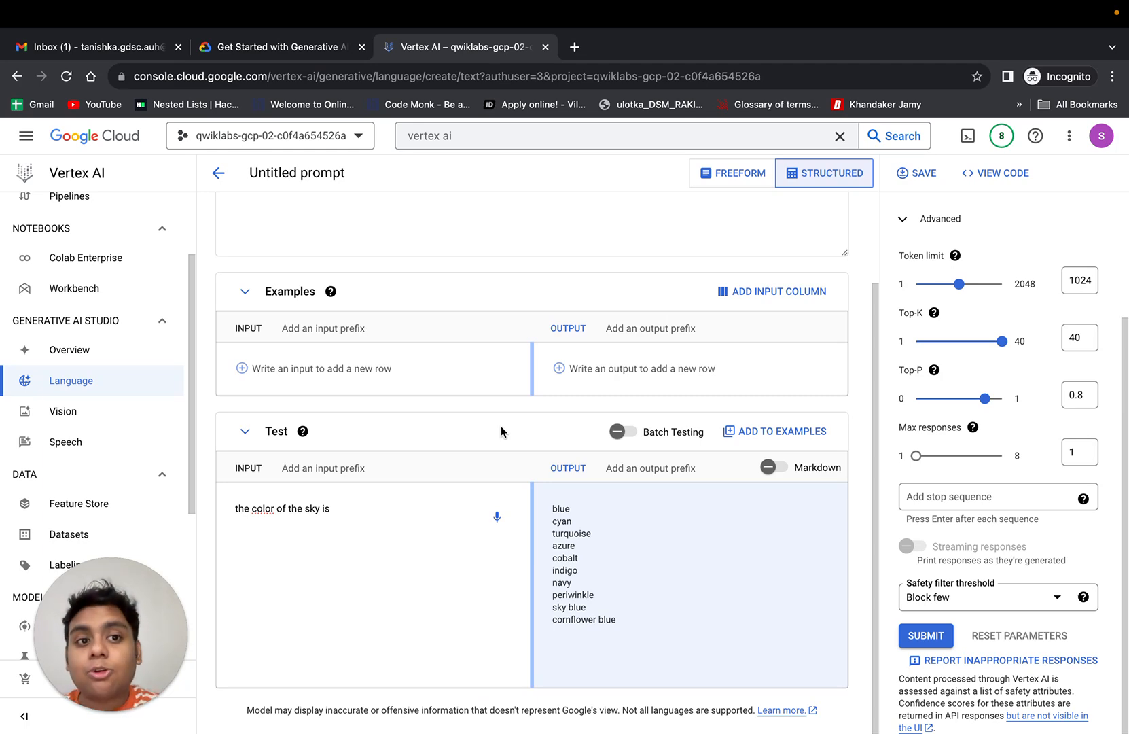
Copy "the color of the grass is" from the lab into the input field of a new Examples row.
{"action": "left_click", "coordinate": [267, 47]}
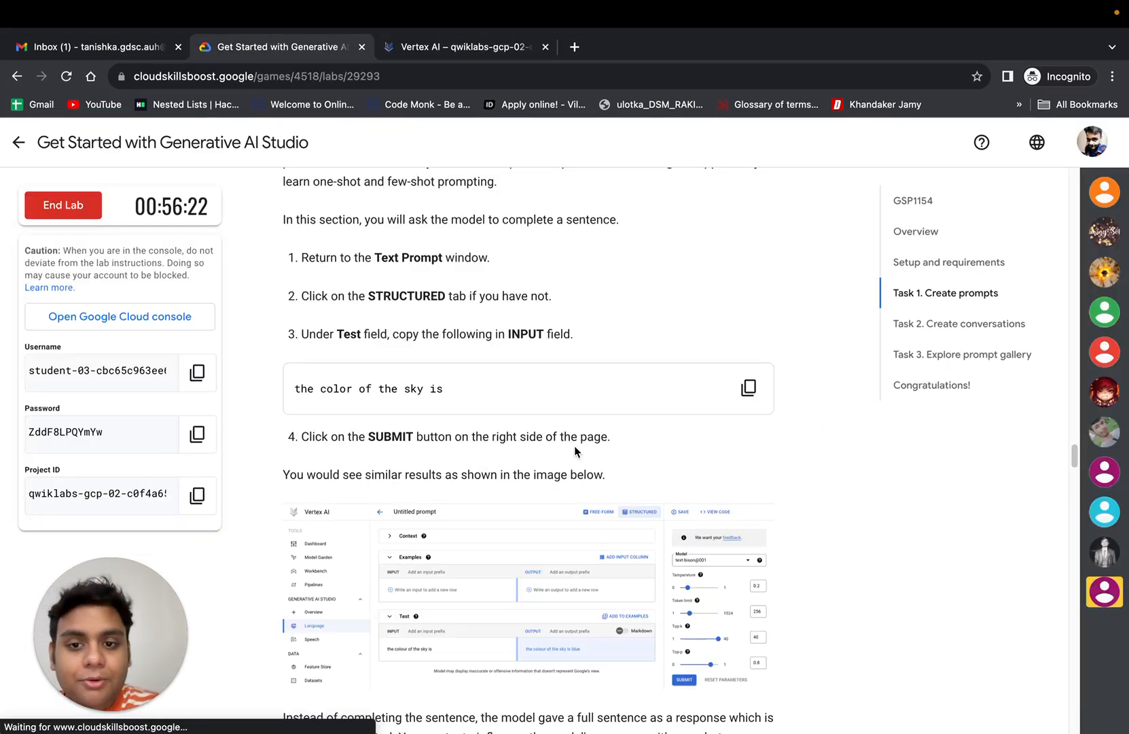
{"action": "scroll", "coordinate": [574, 446], "scroll_direction": "down", "scroll_amount": 3}
{"action": "scroll", "coordinate": [574, 446], "scroll_direction": "down", "scroll_amount": 5}
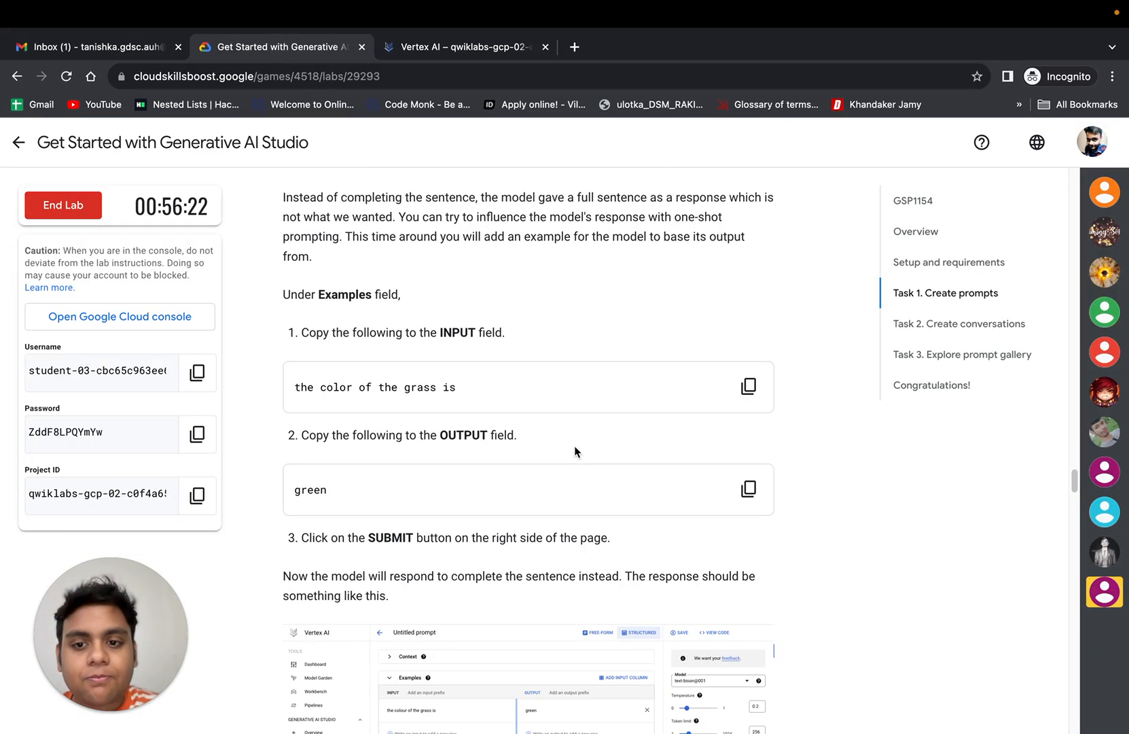
{"action": "left_click", "coordinate": [748, 386]}
{"action": "left_click", "coordinate": [434, 49]}
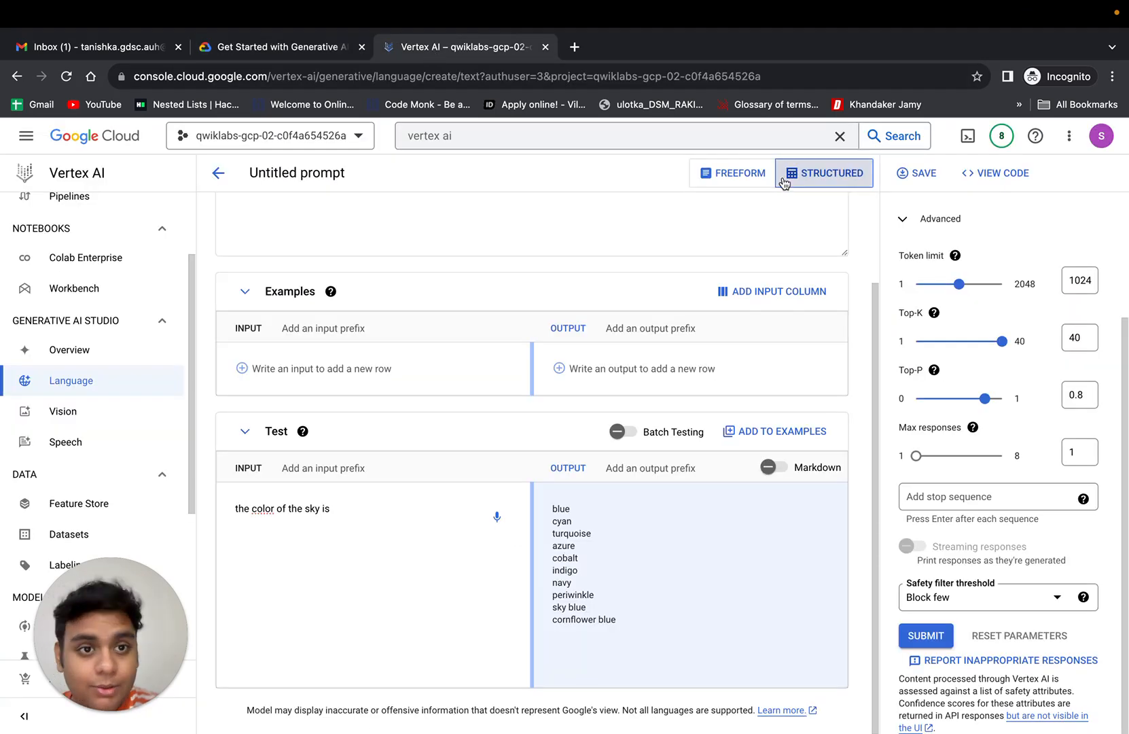
{"action": "left_click", "coordinate": [343, 381]}
{"action": "key", "text": "super+v"}
Copy "green" from the lab into the output of the "the color of the grass is" example, removing the stray extra row.
{"action": "left_click", "coordinate": [279, 48]}
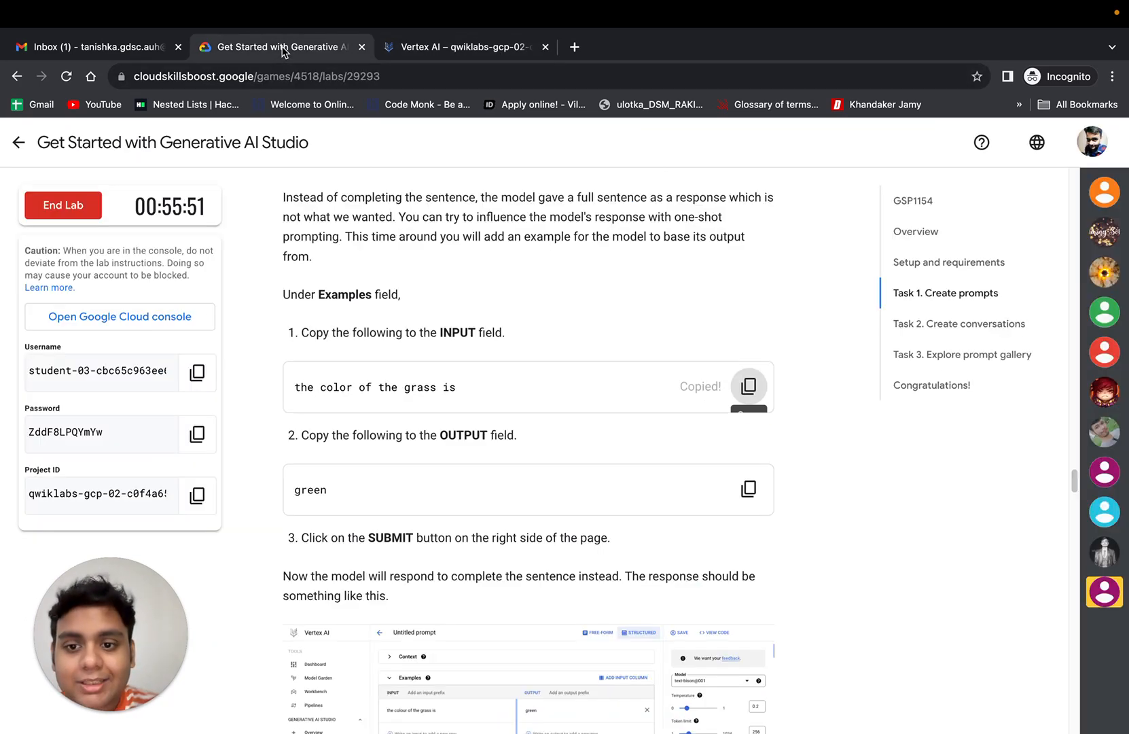
{"action": "left_click", "coordinate": [748, 488]}
{"action": "left_click", "coordinate": [487, 49]}
{"action": "left_click", "coordinate": [579, 425]}
{"action": "key", "text": "super+v"}
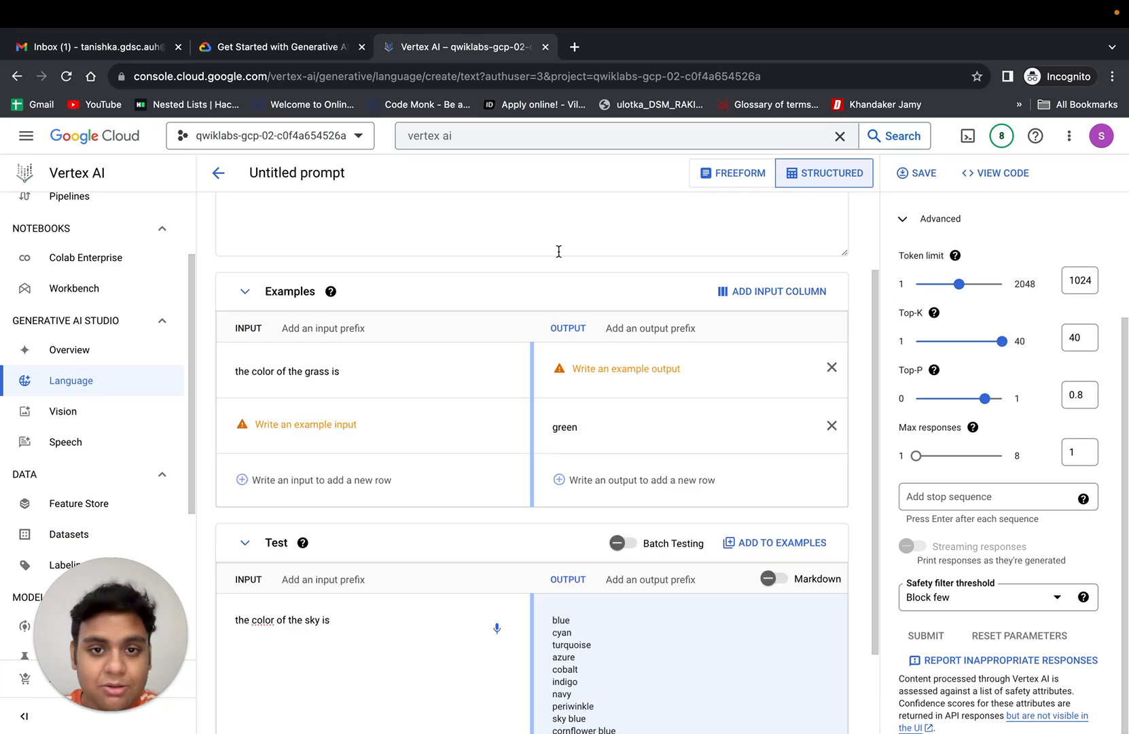
{"action": "left_click", "coordinate": [832, 425]}
{"action": "key", "text": "super+v"}
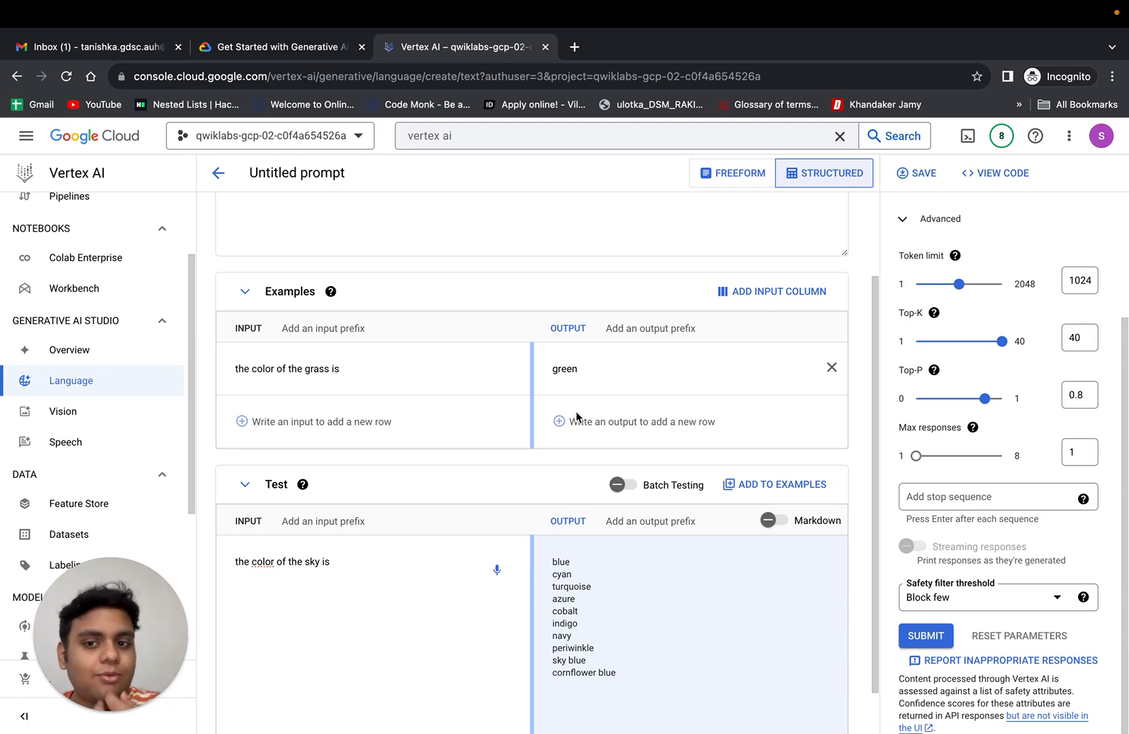
Check the lab's submit instruction and expected response, and submit the structured prompt with the grass example.
{"action": "left_click", "coordinate": [317, 49]}
{"action": "scroll", "coordinate": [479, 466], "scroll_direction": "down", "scroll_amount": 5}
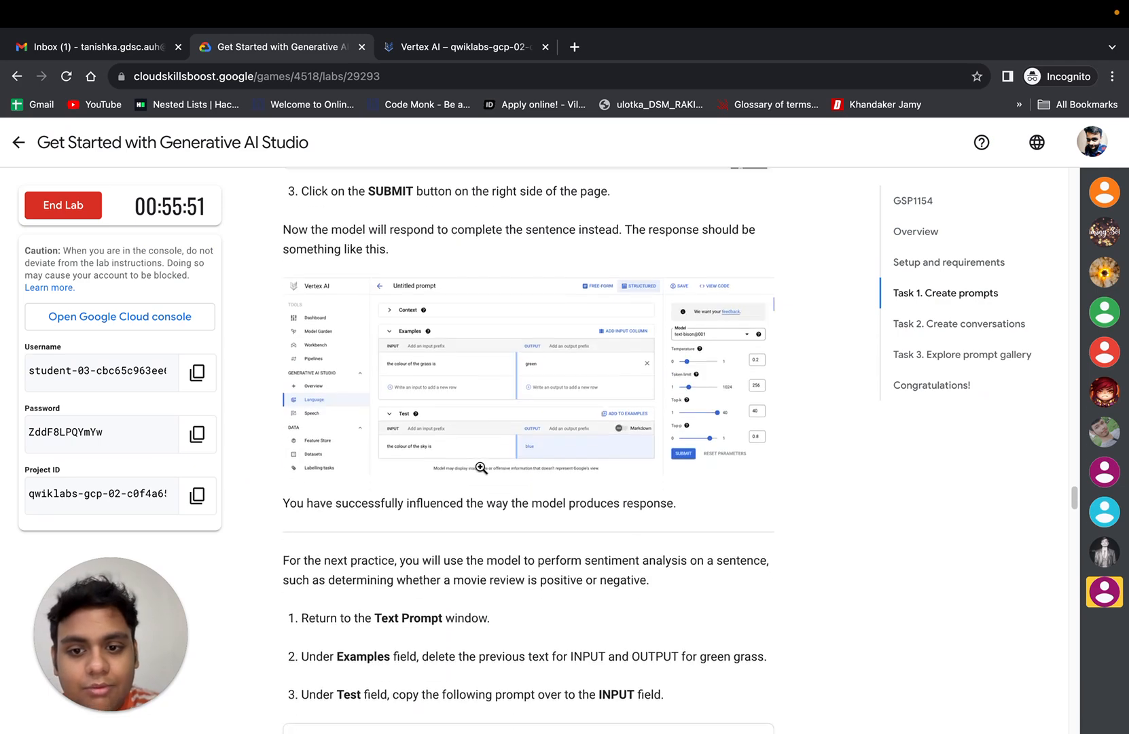
{"action": "left_click", "coordinate": [489, 47]}
{"action": "scroll", "coordinate": [342, 610], "scroll_direction": "down", "scroll_amount": 1}
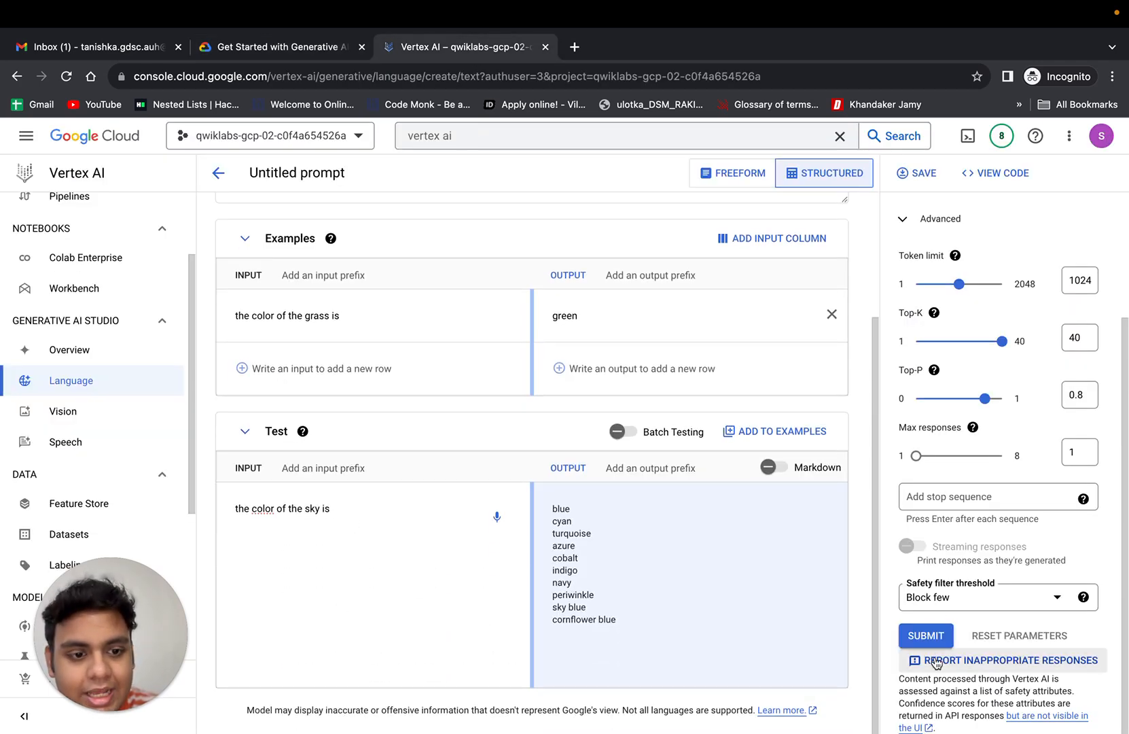
{"action": "left_click", "coordinate": [930, 636]}
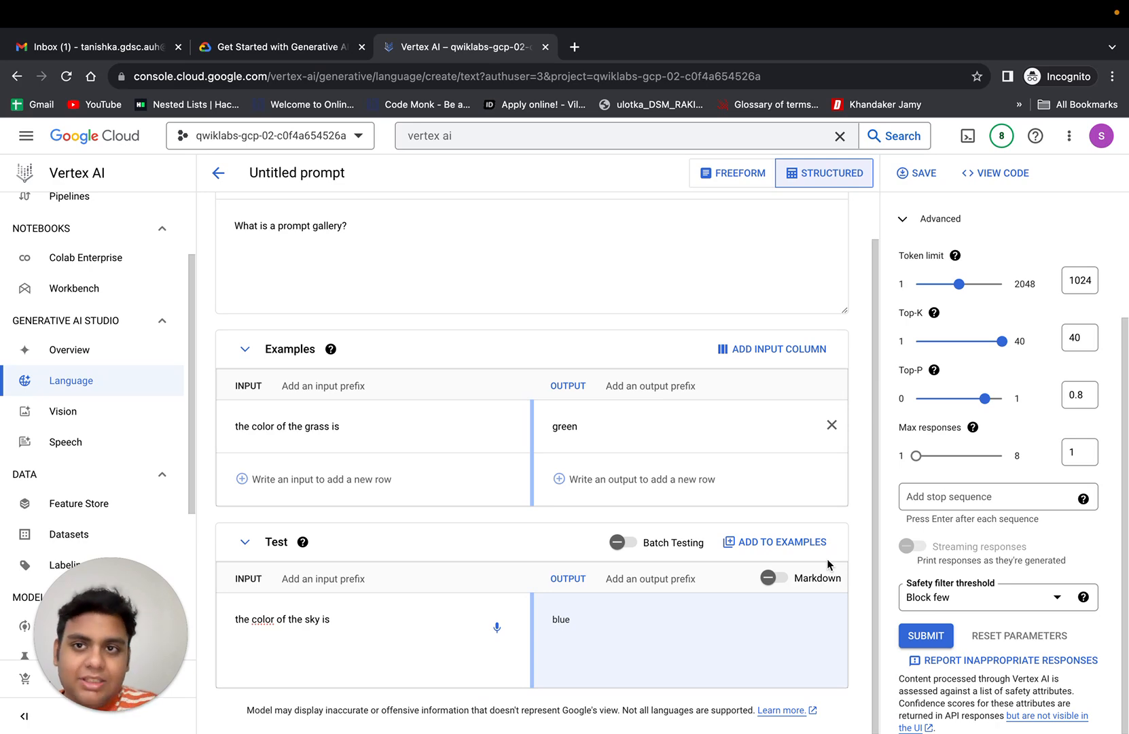
Copy "It was a time well spent!" from the lab's sentiment analysis instructions and delete the grass row from Examples.
{"action": "left_click", "coordinate": [309, 48]}
{"action": "scroll", "coordinate": [590, 360], "scroll_direction": "down", "scroll_amount": 4}
{"action": "scroll", "coordinate": [589, 360], "scroll_direction": "down", "scroll_amount": 2}
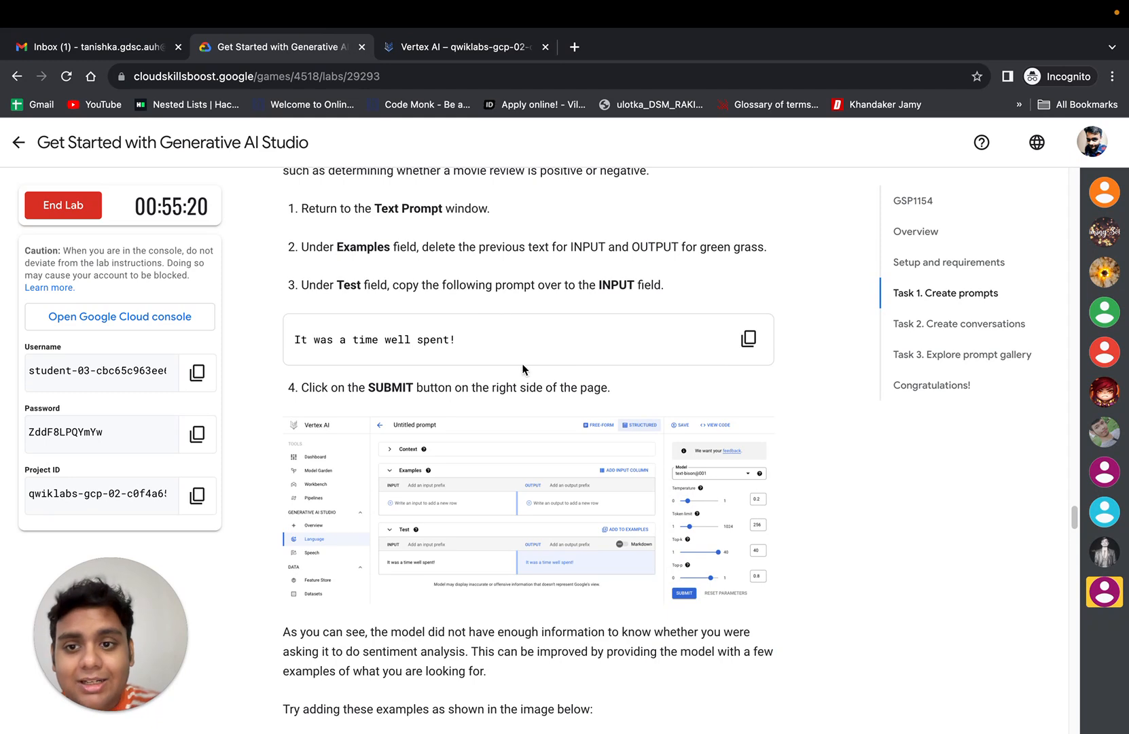
{"action": "left_click", "coordinate": [748, 338]}
{"action": "scroll", "coordinate": [761, 419], "scroll_direction": "up", "scroll_amount": 1}
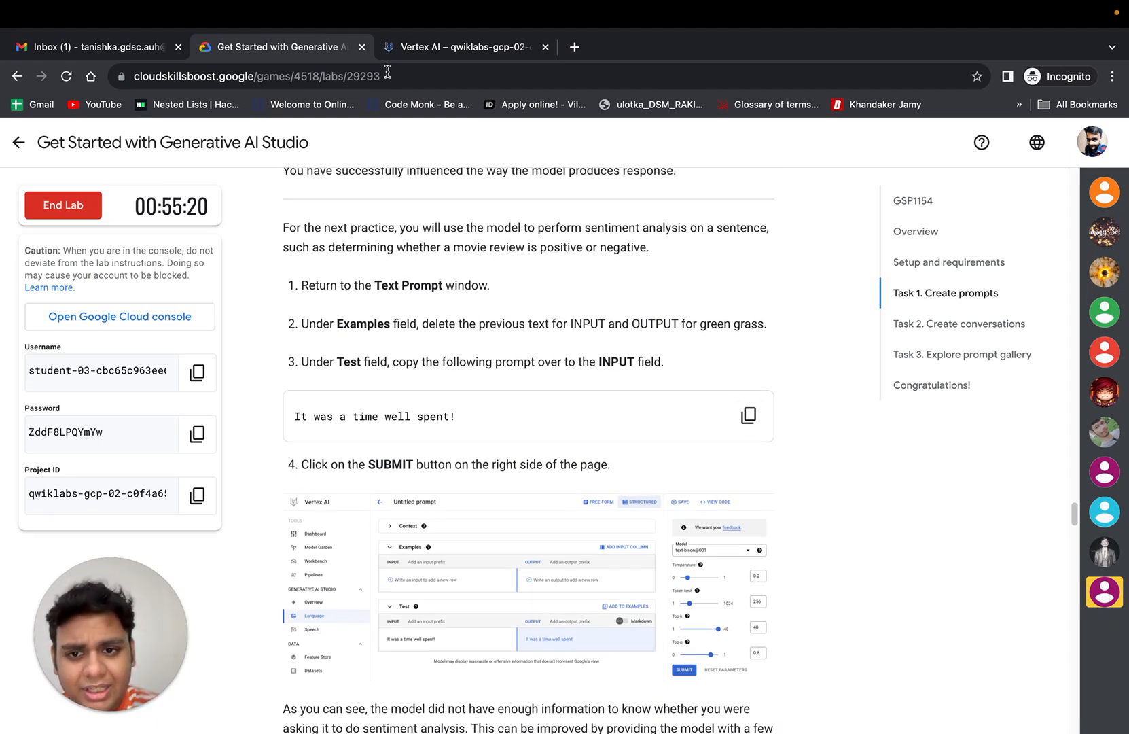
{"action": "left_click", "coordinate": [412, 56]}
{"action": "scroll", "coordinate": [434, 273], "scroll_direction": "up", "scroll_amount": 2}
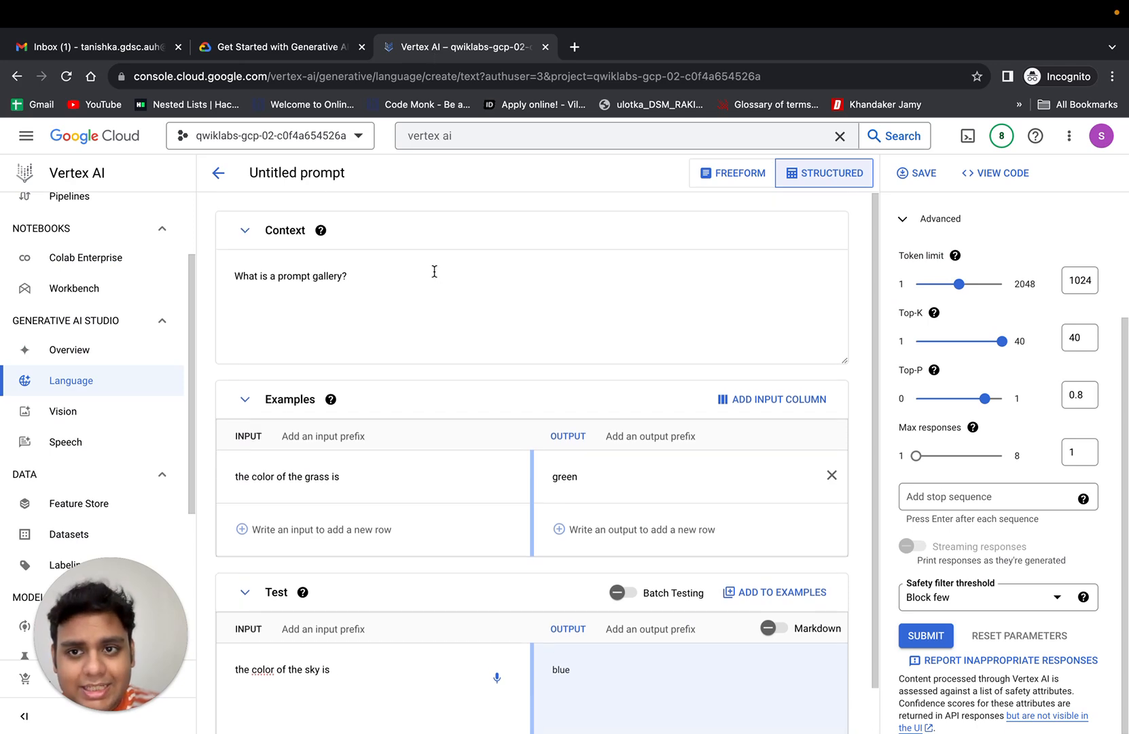
{"action": "left_click", "coordinate": [327, 56]}
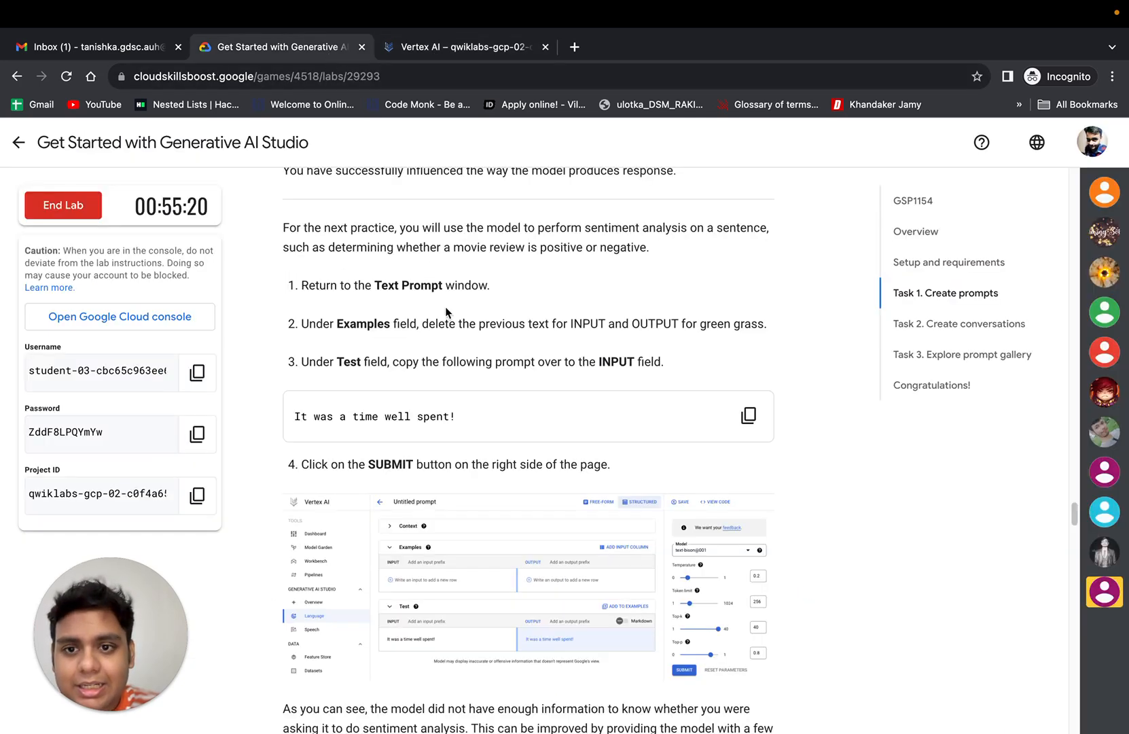
{"action": "left_click", "coordinate": [749, 416]}
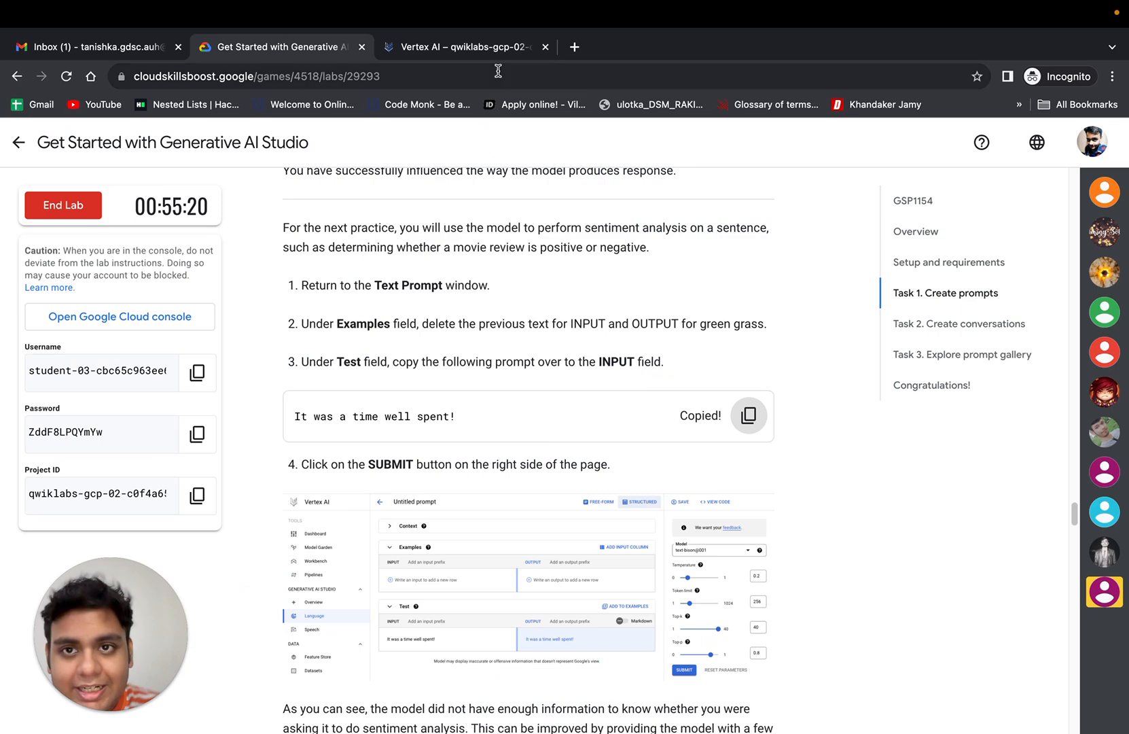
{"action": "left_click", "coordinate": [476, 46]}
{"action": "left_click", "coordinate": [832, 475]}
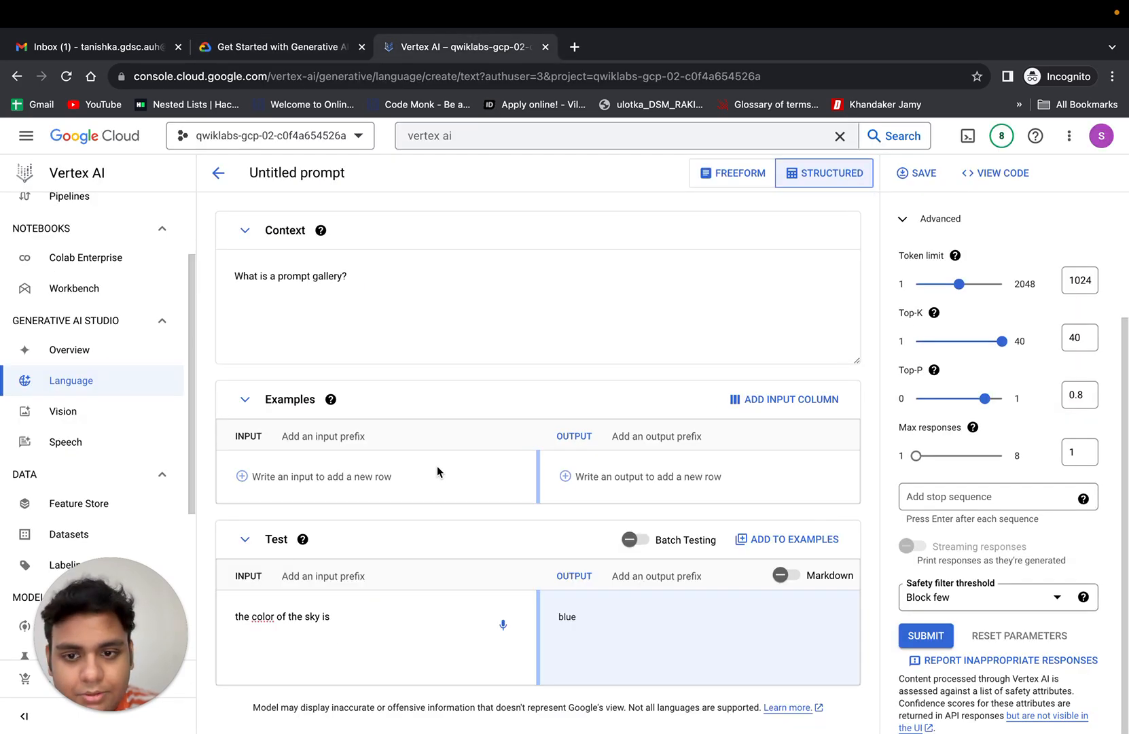
{"action": "left_click", "coordinate": [398, 458]}
{"action": "key", "text": "ctrl+v"}
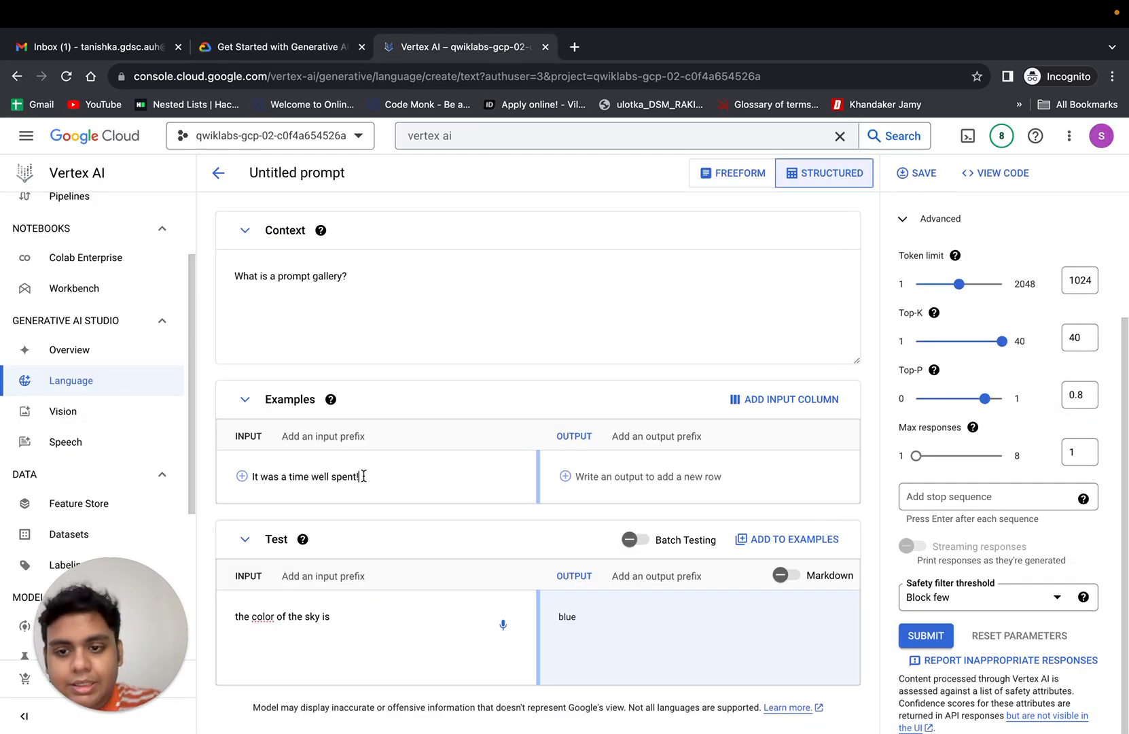
{"action": "left_click", "coordinate": [567, 499]}
{"action": "left_click", "coordinate": [285, 46]}
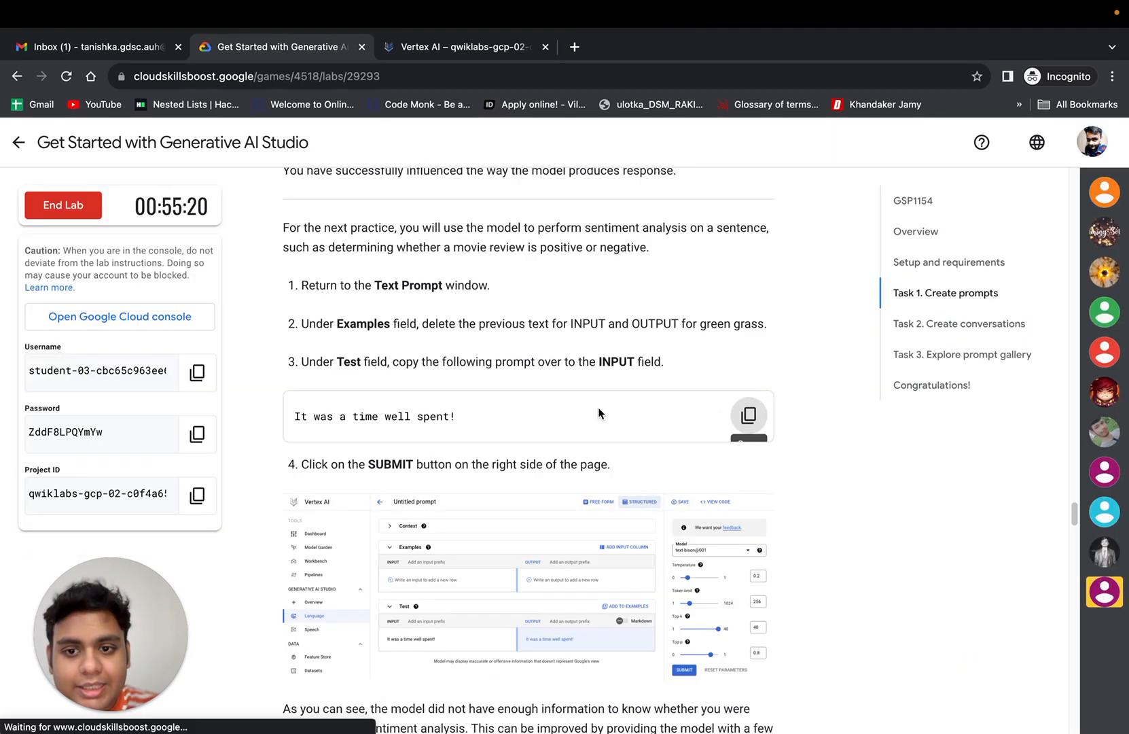
{"action": "scroll", "coordinate": [674, 374], "scroll_direction": "down", "scroll_amount": 1}
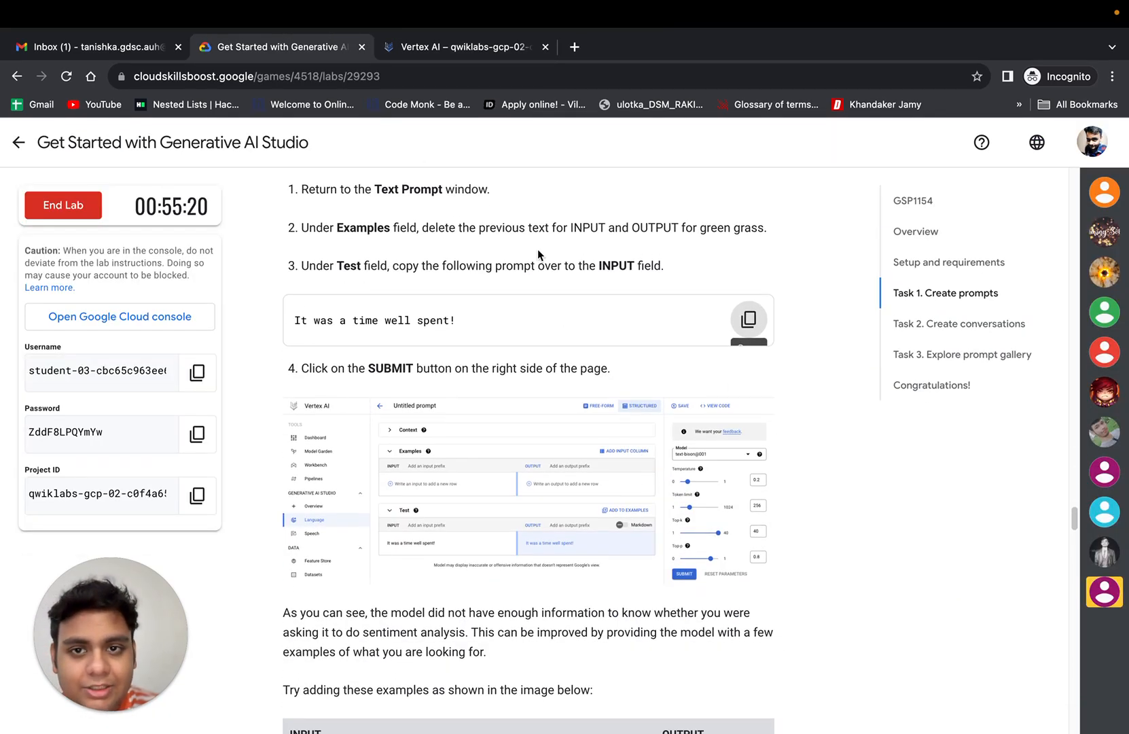
{"action": "left_click", "coordinate": [435, 48]}
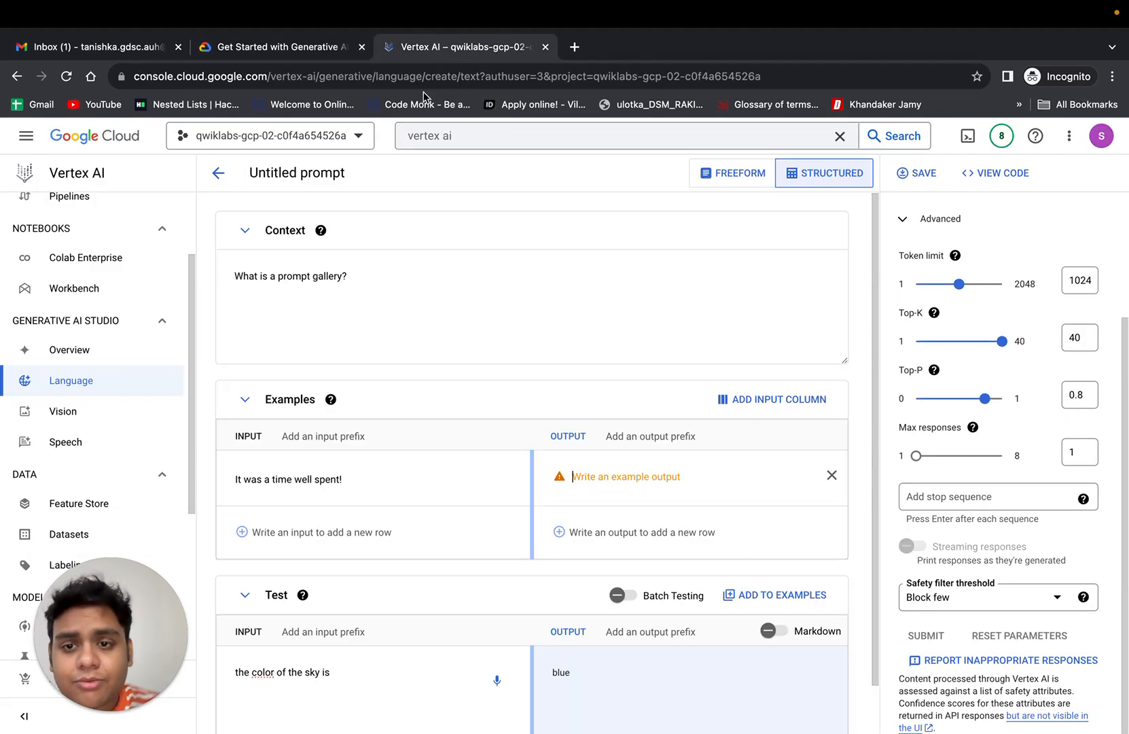
{"action": "left_click", "coordinate": [831, 475]}
Replace the Test input with "It was a time well spent!" and submit the prompt.
{"action": "triple_click", "coordinate": [319, 615]}
{"action": "key", "text": "super+v"}
{"action": "left_click", "coordinate": [913, 631]}
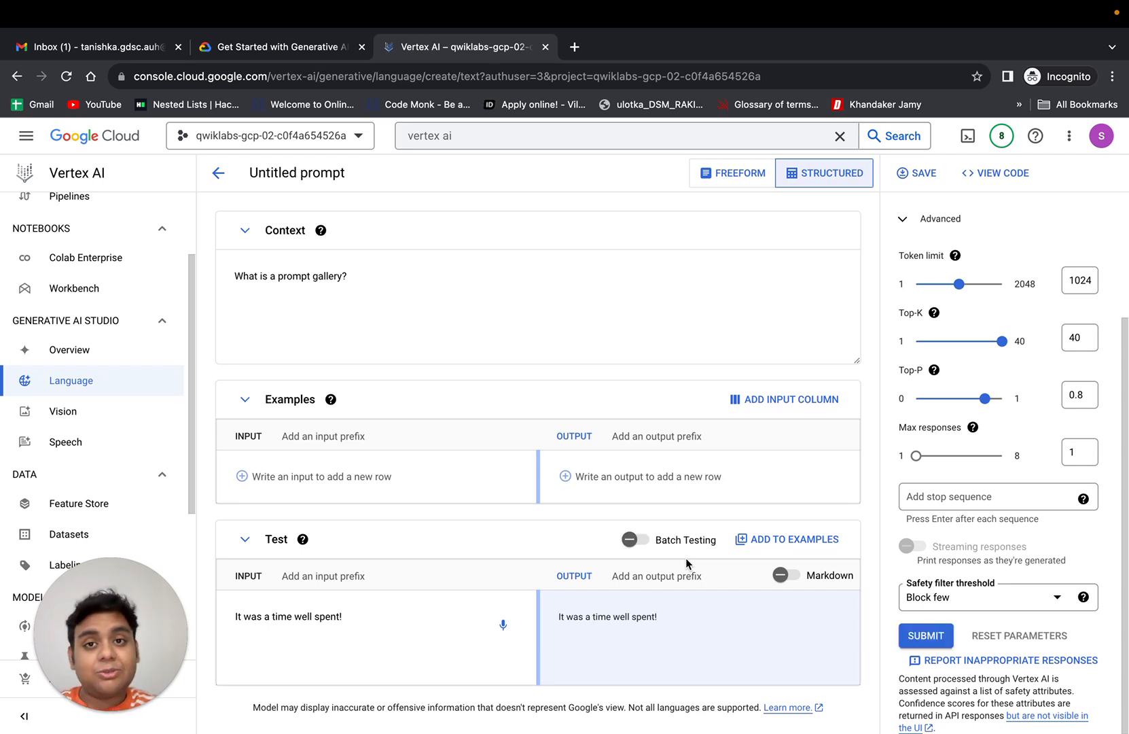
Copy "A well-made and entertaining film" from the lab's examples table into the input of a new Examples row.
{"action": "left_click", "coordinate": [292, 46]}
{"action": "scroll", "coordinate": [575, 407], "scroll_direction": "down", "scroll_amount": 3}
{"action": "scroll", "coordinate": [574, 406], "scroll_direction": "down", "scroll_amount": 2}
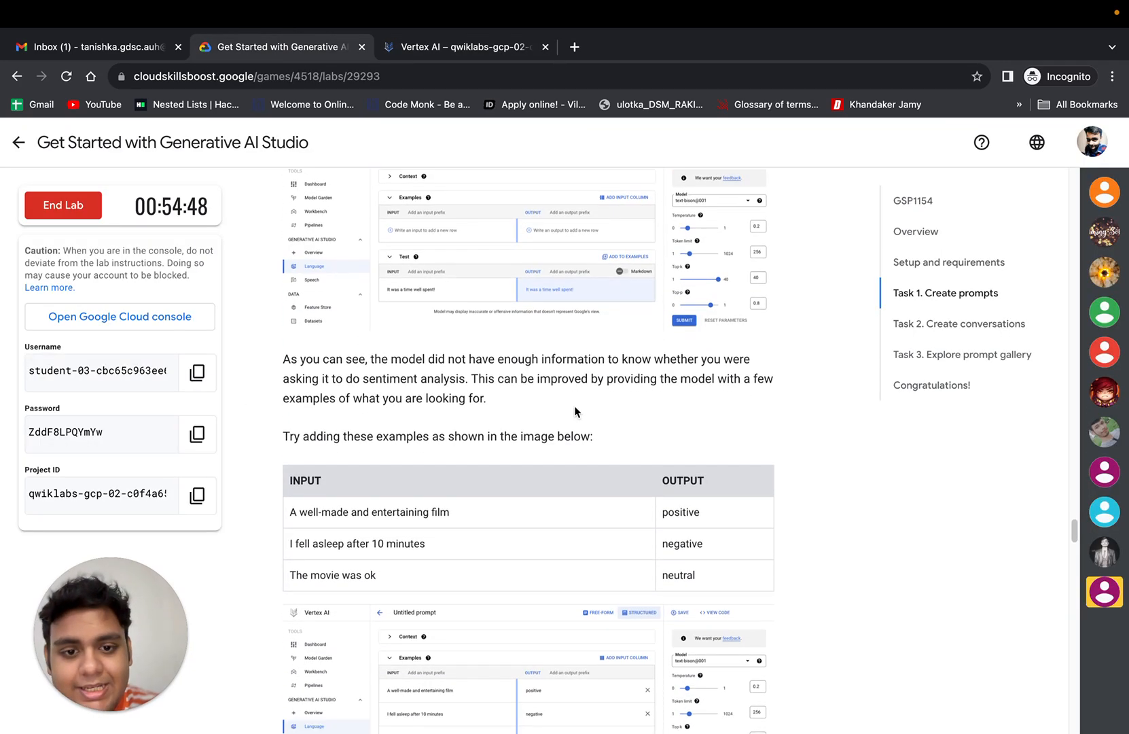
{"action": "left_click_drag", "start_coordinate": [290, 428], "coordinate": [473, 435]}
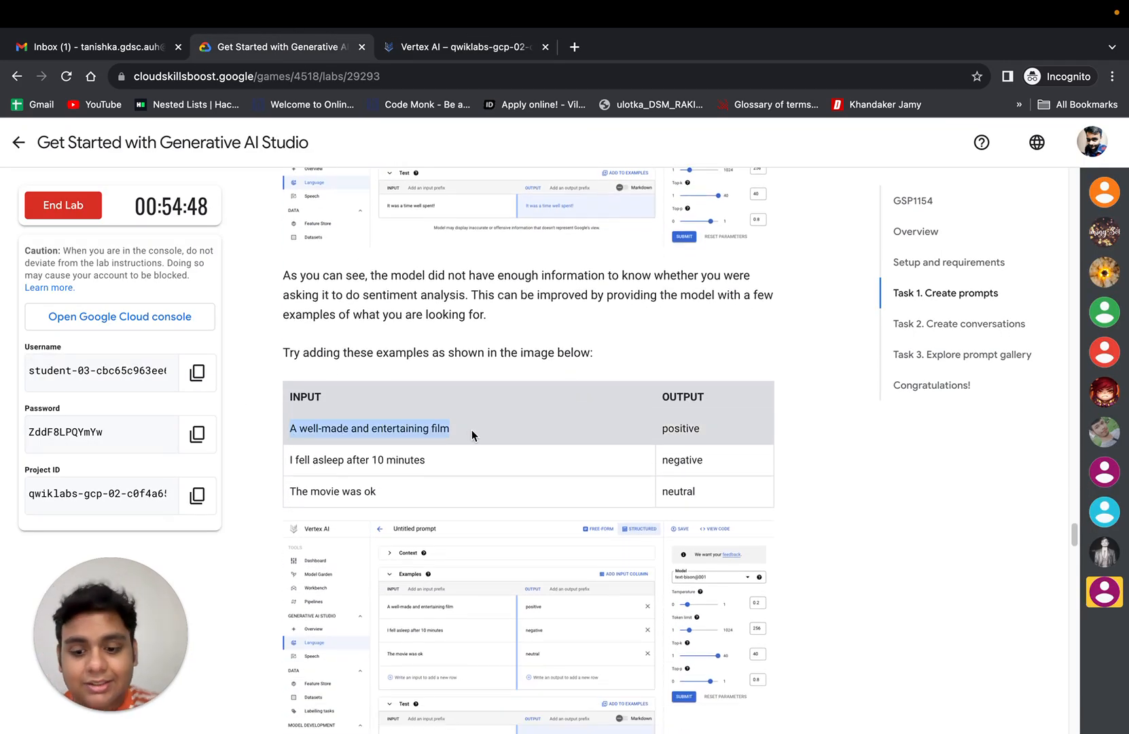
{"action": "key", "text": "ctrl+c"}
{"action": "key", "text": "ctrl+Tab"}
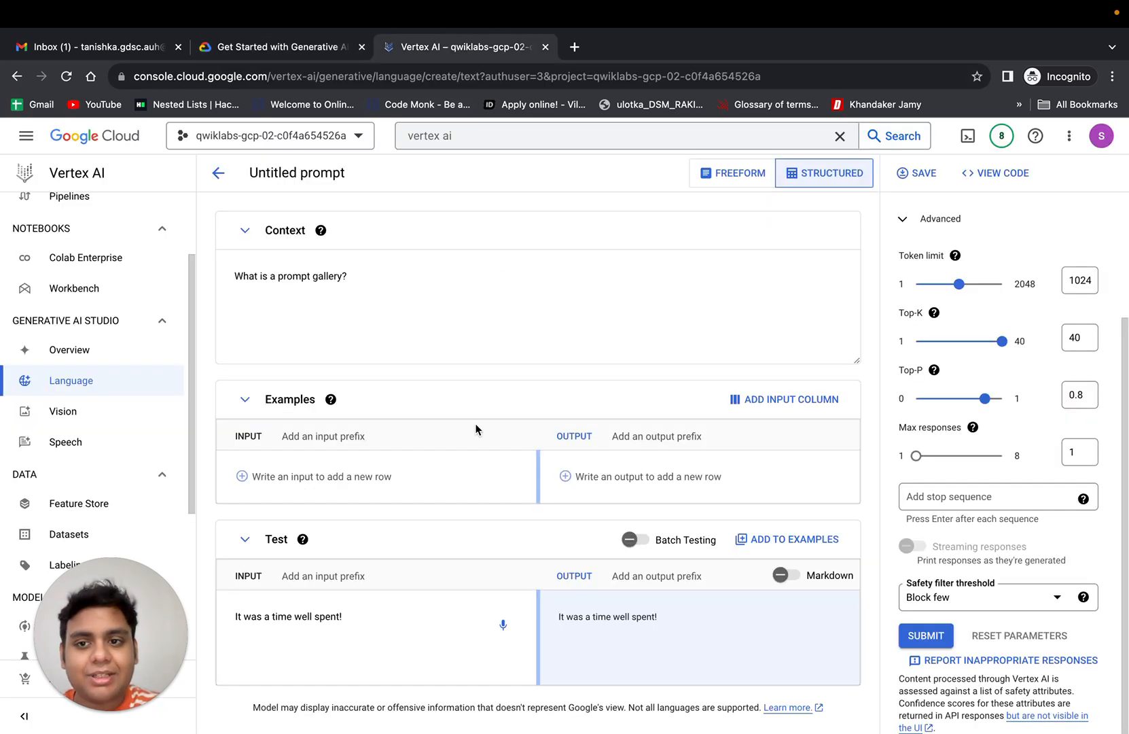
{"action": "left_click", "coordinate": [342, 475]}
{"action": "key", "text": "ctrl+v"}
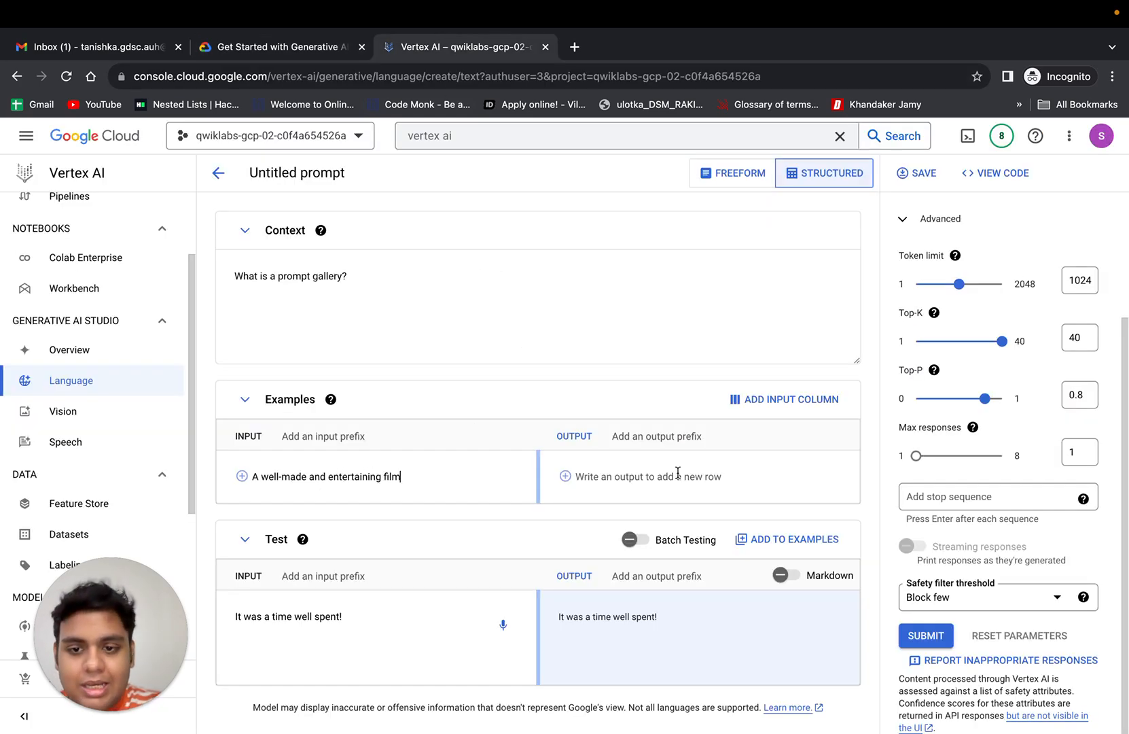
Copy "positive" from the lab's table into the output of the "A well-made and entertaining film" example.
{"action": "left_click", "coordinate": [311, 44]}
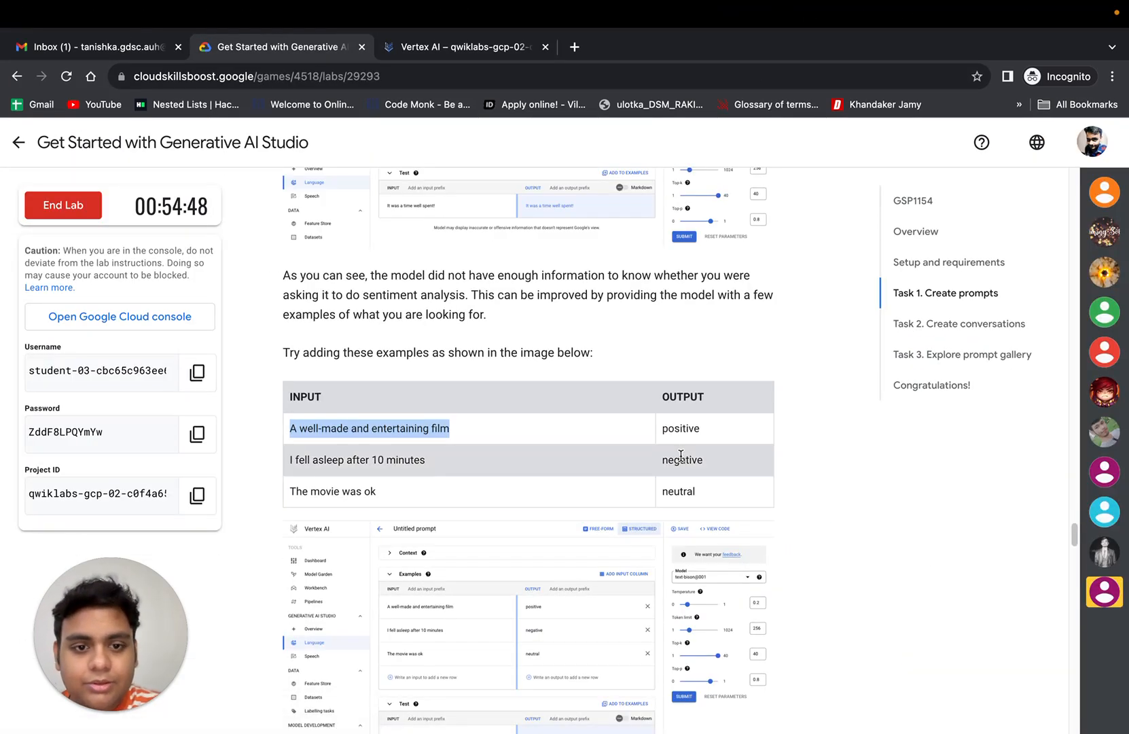
{"action": "double_click", "coordinate": [677, 435]}
{"action": "left_click", "coordinate": [676, 431]}
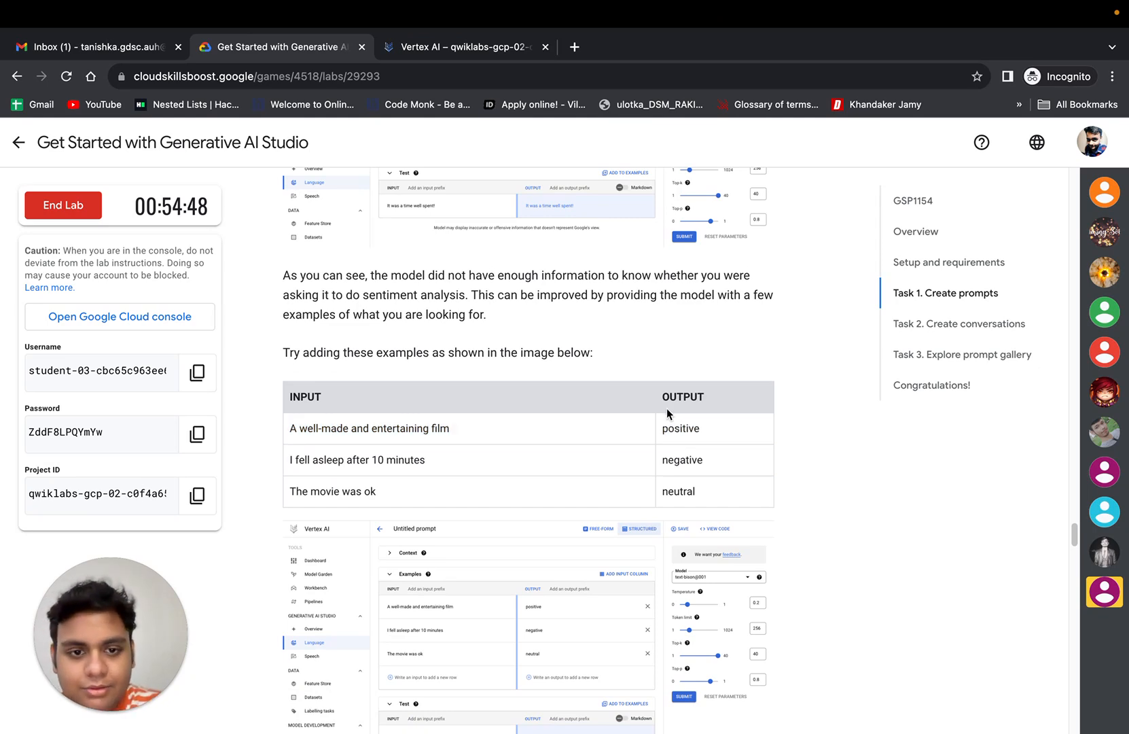
{"action": "double_click", "coordinate": [673, 427]}
{"action": "key", "text": "ctrl+c"}
{"action": "key", "text": "ctrl+Tab"}
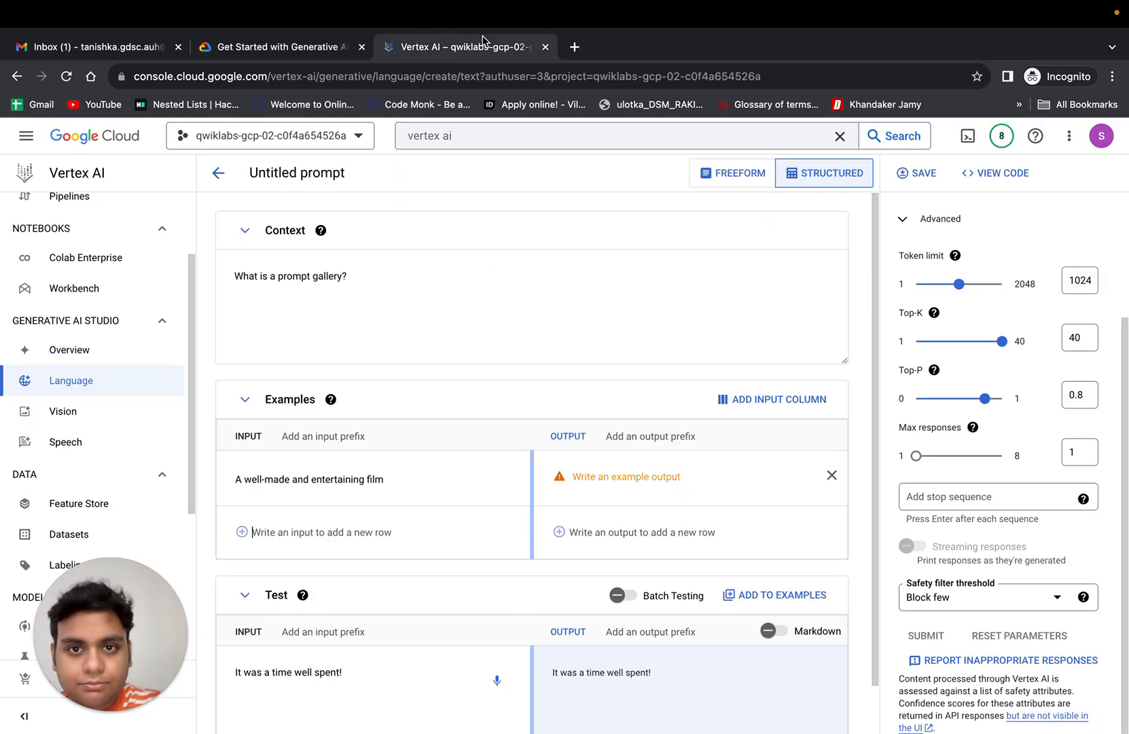
{"action": "key", "text": "ctrl+v"}
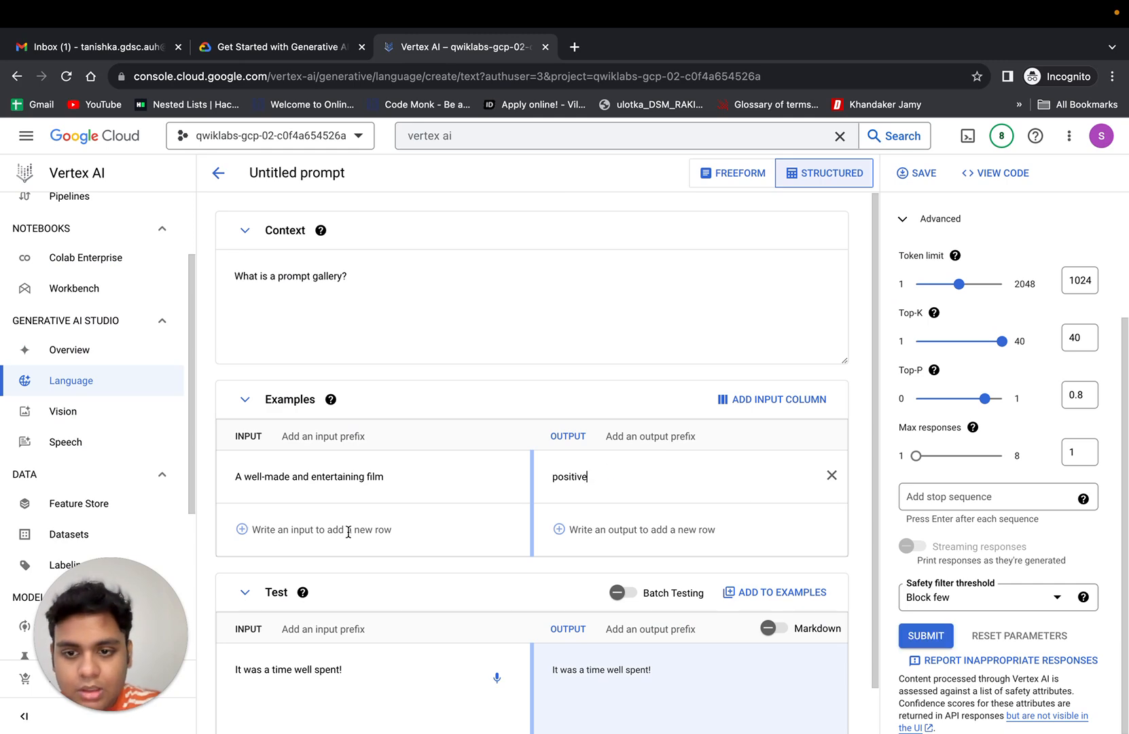
Copy "I fell asleep after 10 minutes" from the lab's table into the input of a second Examples row.
{"action": "left_click", "coordinate": [302, 48]}
{"action": "left_click_drag", "start_coordinate": [291, 459], "coordinate": [446, 464]}
{"action": "key", "text": "ctrl+c"}
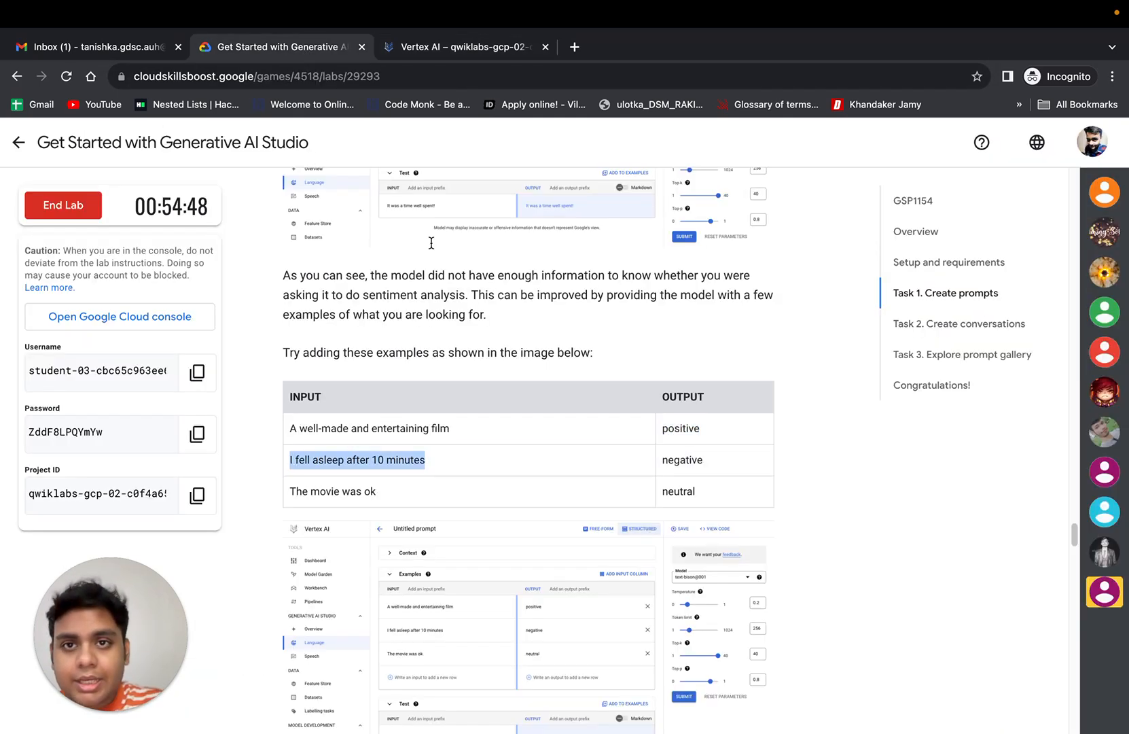
{"action": "left_click", "coordinate": [467, 51]}
{"action": "left_click", "coordinate": [347, 555]}
{"action": "key", "text": "ctrl+v"}
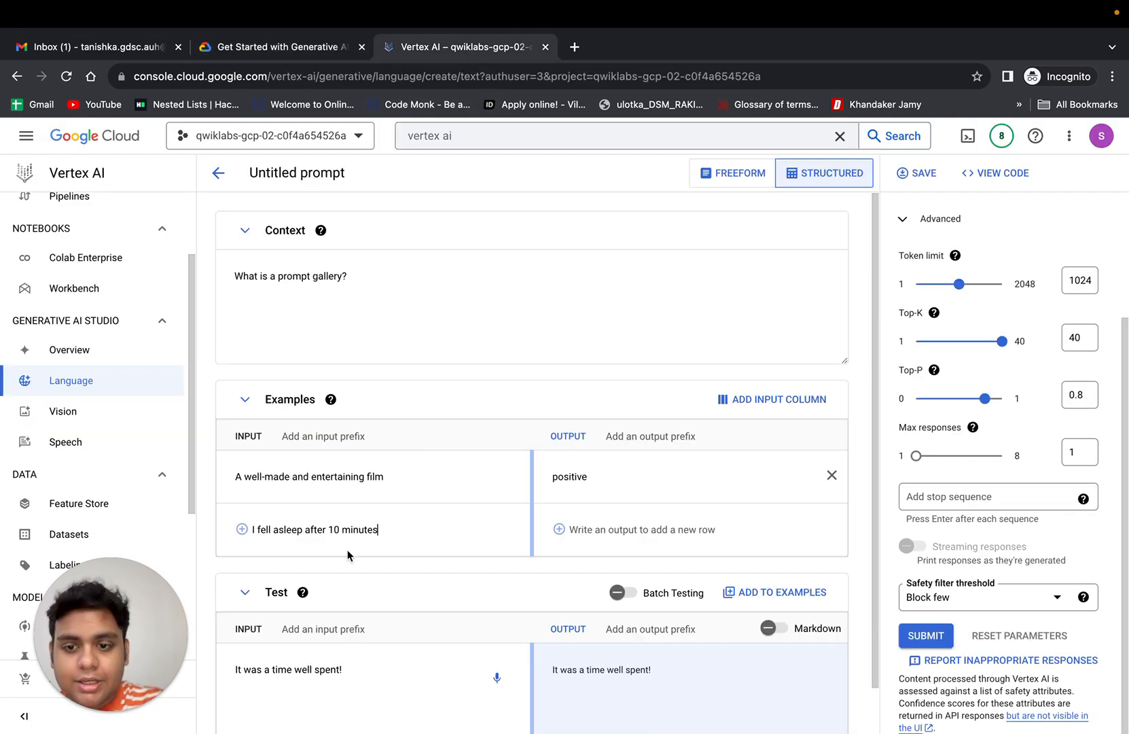
Copy "negative" from the lab's table into the output of the "I fell asleep after 10 minutes" example.
{"action": "left_click", "coordinate": [607, 537]}
{"action": "left_click", "coordinate": [299, 47]}
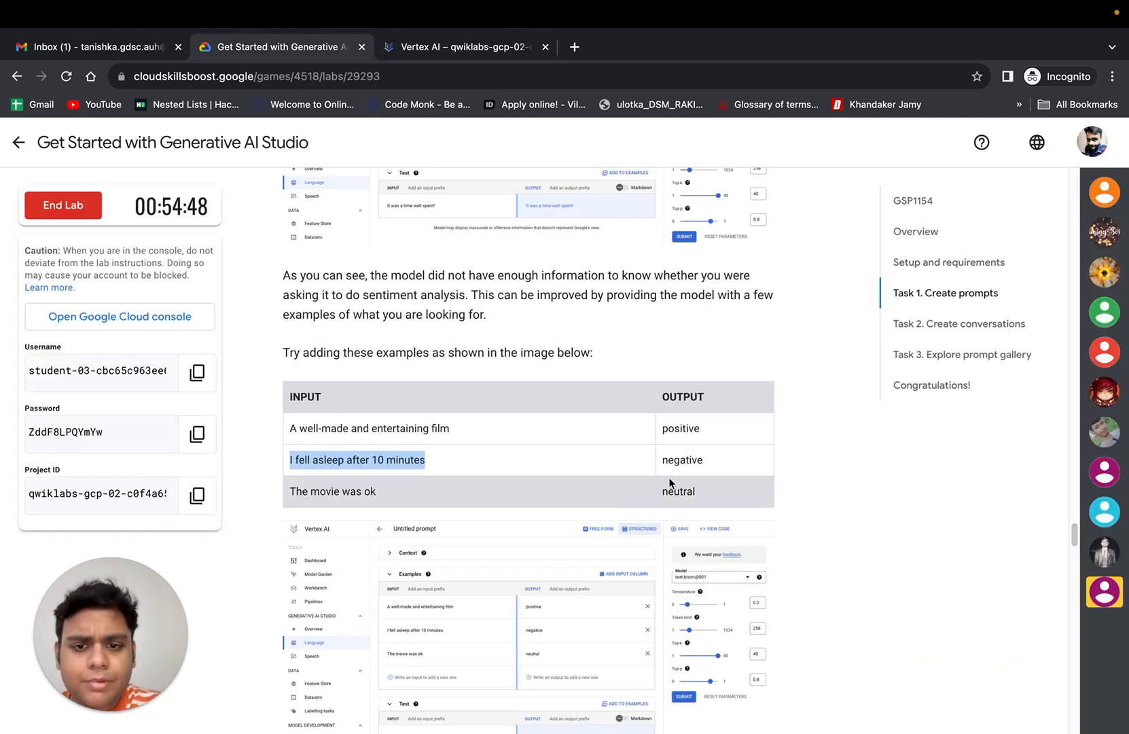
{"action": "double_click", "coordinate": [682, 461]}
{"action": "key", "text": "ctrl+c"}
{"action": "left_click", "coordinate": [476, 44]}
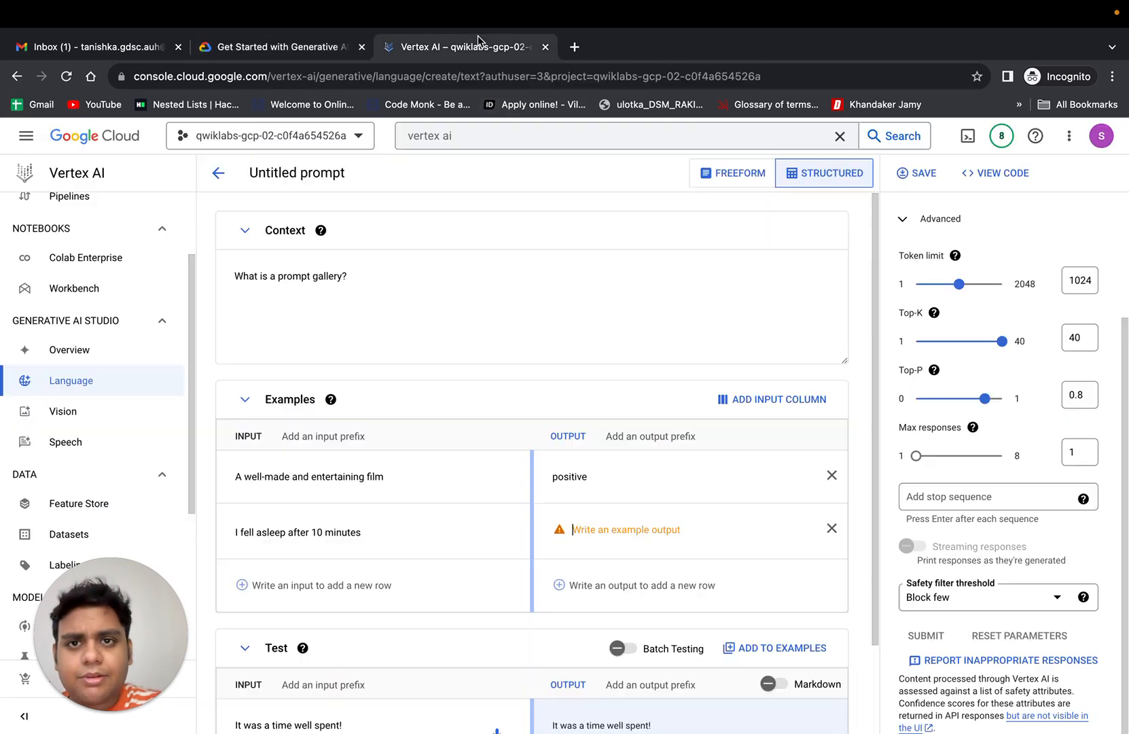
{"action": "key", "text": "ctrl+v"}
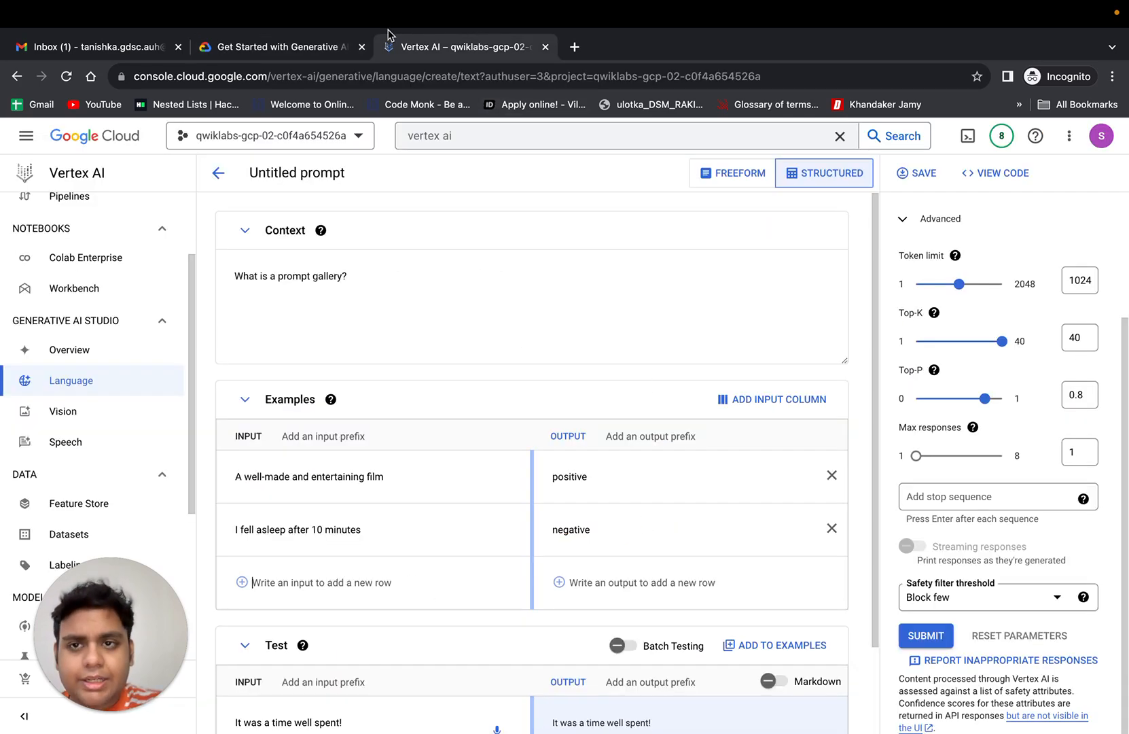
Copy "The movie was ok" from the lab's table into the input of a third Examples row.
{"action": "left_click", "coordinate": [306, 47]}
{"action": "double_click", "coordinate": [318, 489]}
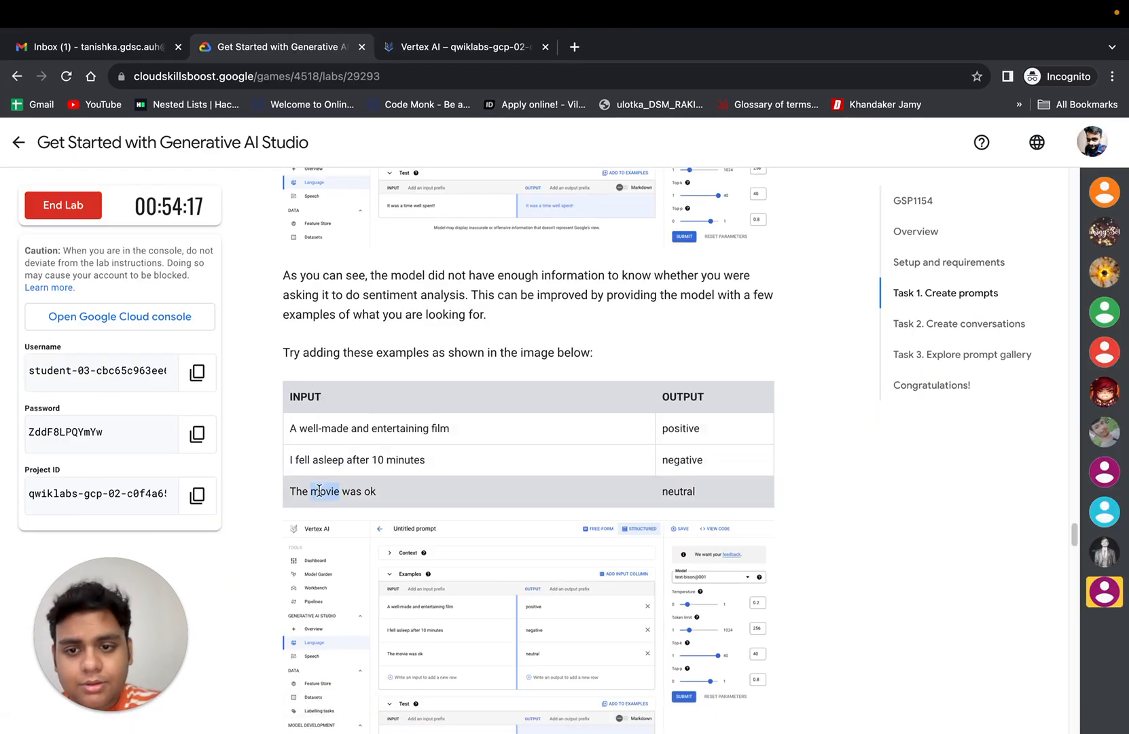
{"action": "triple_click", "coordinate": [319, 490]}
{"action": "left_click", "coordinate": [472, 48]}
{"action": "left_click", "coordinate": [383, 561]}
{"action": "key", "text": "ctrl+v"}
Copy "neutral" from the lab's table into the output of the "The movie was ok" example.
{"action": "left_click", "coordinate": [278, 46]}
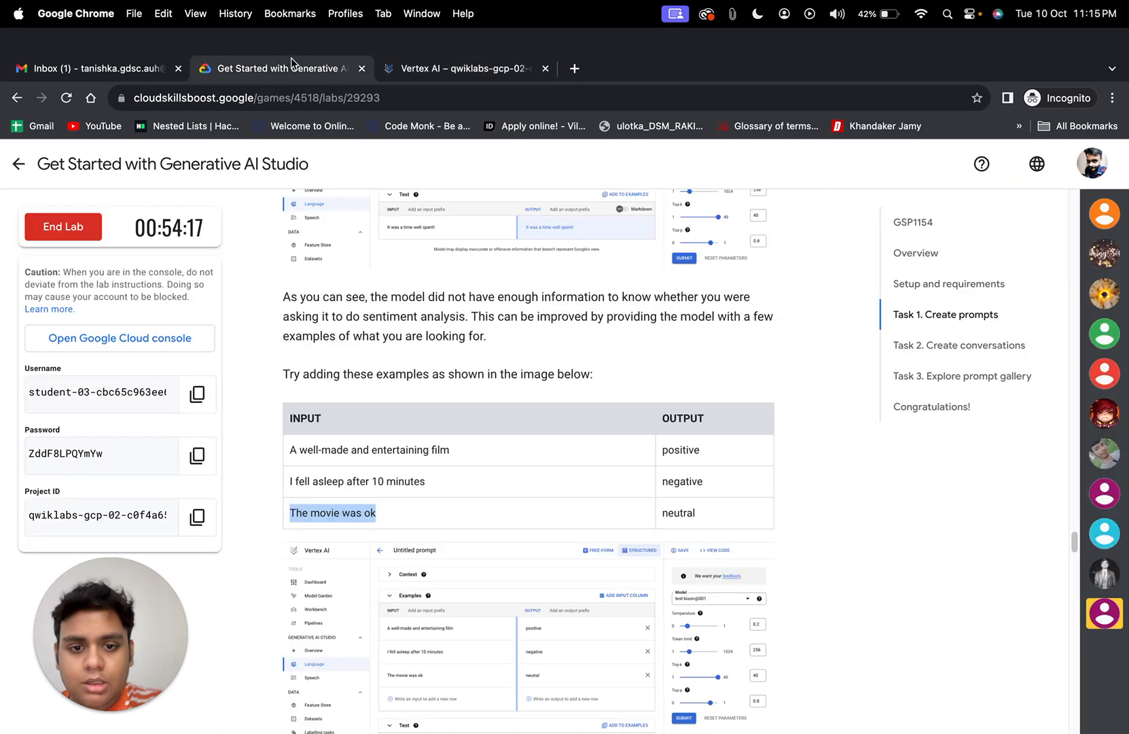
{"action": "double_click", "coordinate": [684, 492]}
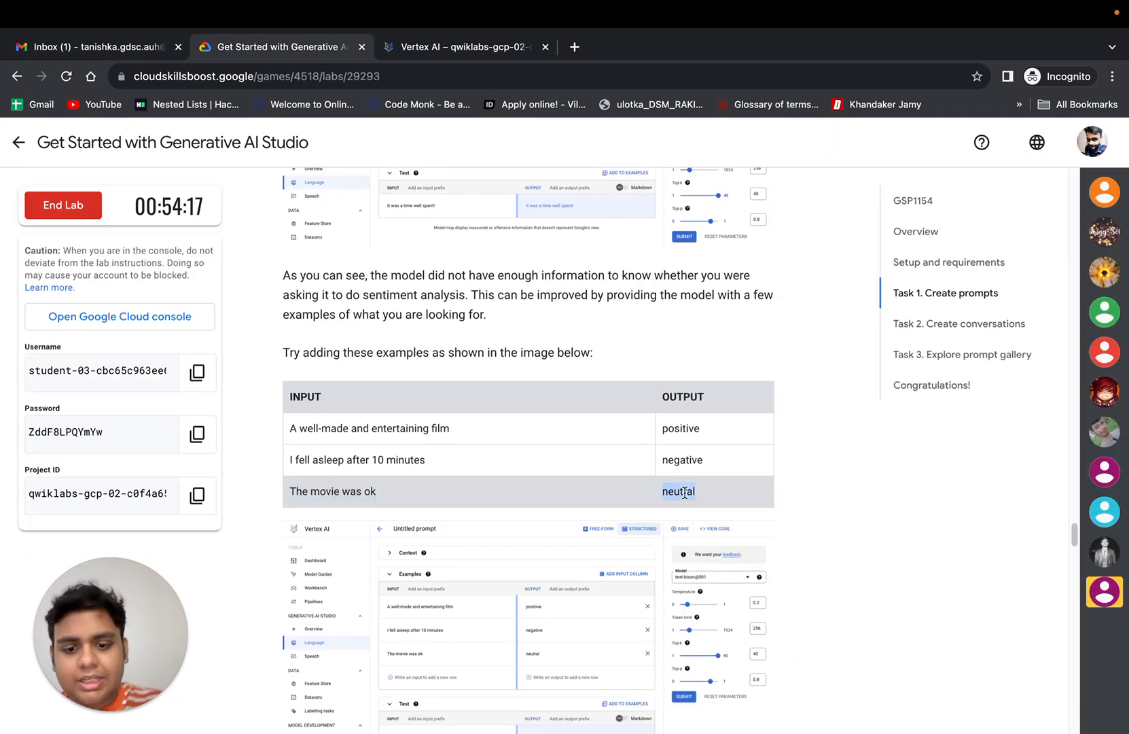
{"action": "left_click", "coordinate": [448, 47]}
{"action": "left_click", "coordinate": [607, 595]}
{"action": "key", "text": "ctrl+v"}
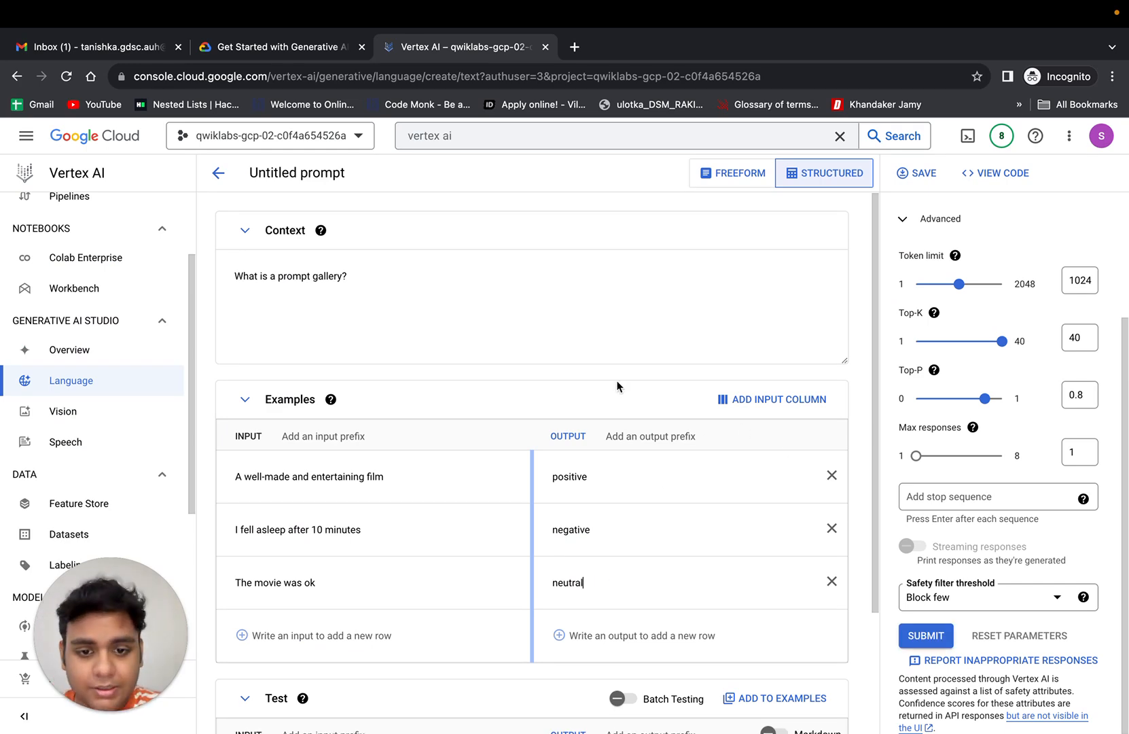
{"action": "scroll", "coordinate": [617, 386], "scroll_direction": "down", "scroll_amount": 3}
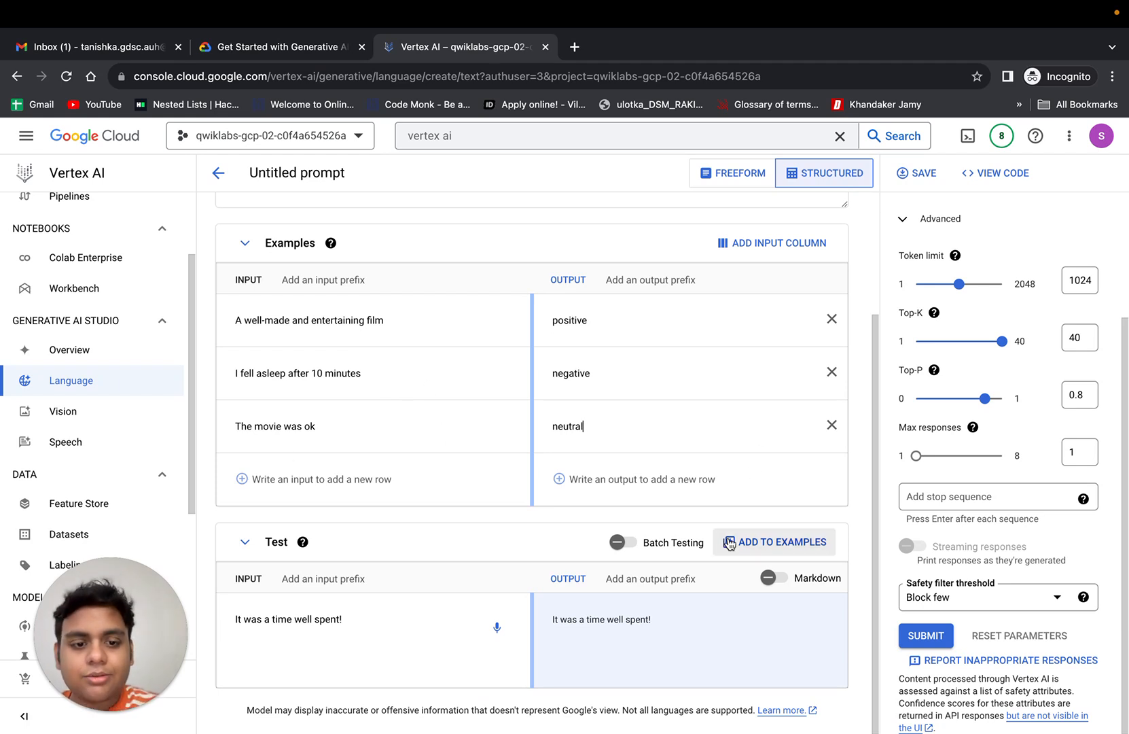
Submit the structured prompt with its three sentiment examples and save it under the name "prompt".
{"action": "left_click", "coordinate": [935, 631]}
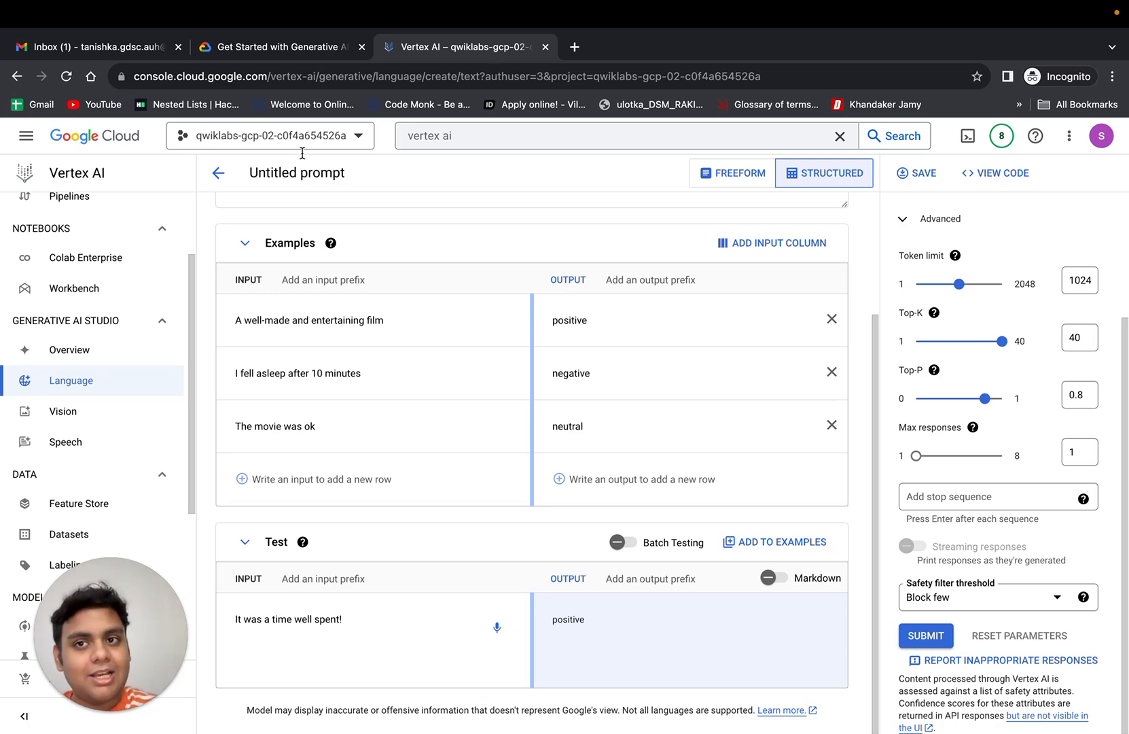
{"action": "left_click", "coordinate": [285, 46]}
{"action": "scroll", "coordinate": [497, 318], "scroll_direction": "down", "scroll_amount": 12}
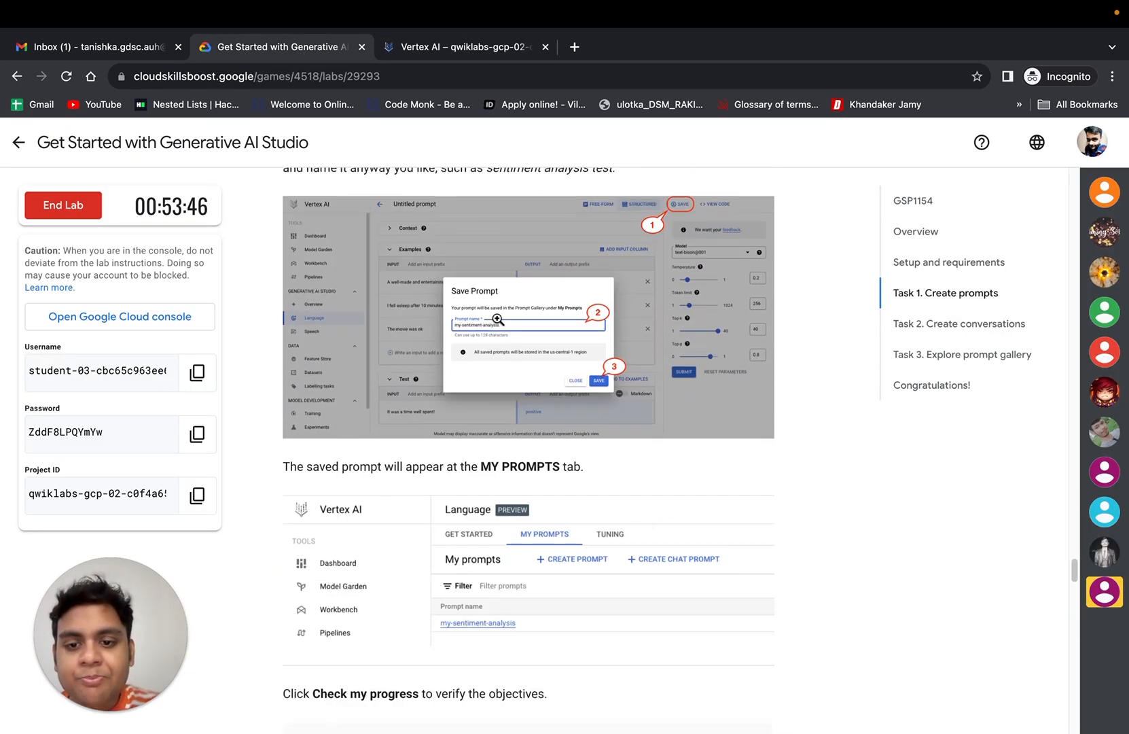
{"action": "left_click", "coordinate": [467, 45]}
{"action": "left_click", "coordinate": [915, 172]}
{"action": "type", "text": "prompt"}
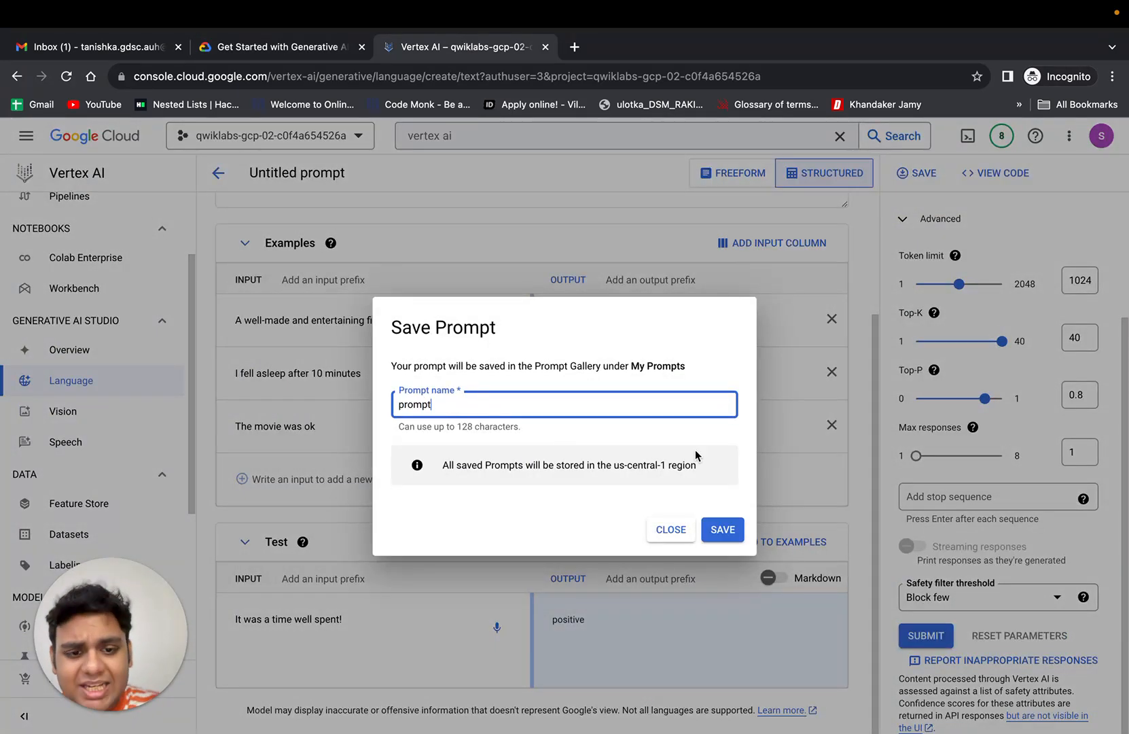
{"action": "left_click", "coordinate": [722, 529]}
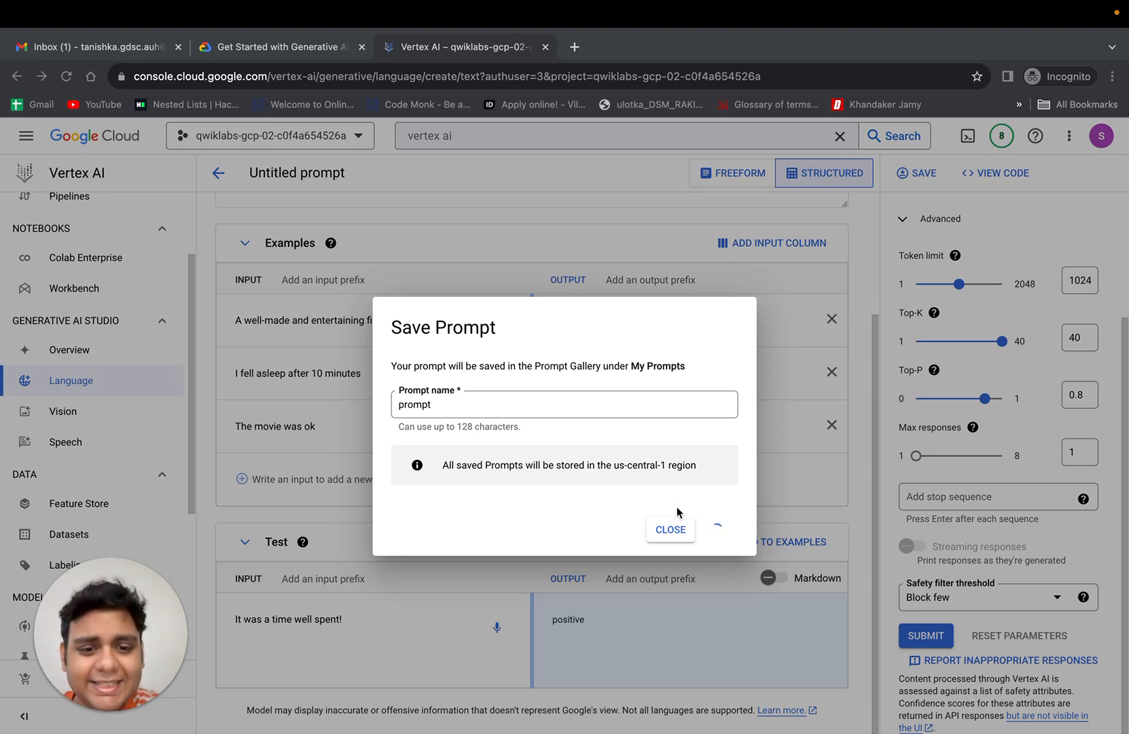
{"action": "left_click", "coordinate": [671, 528]}
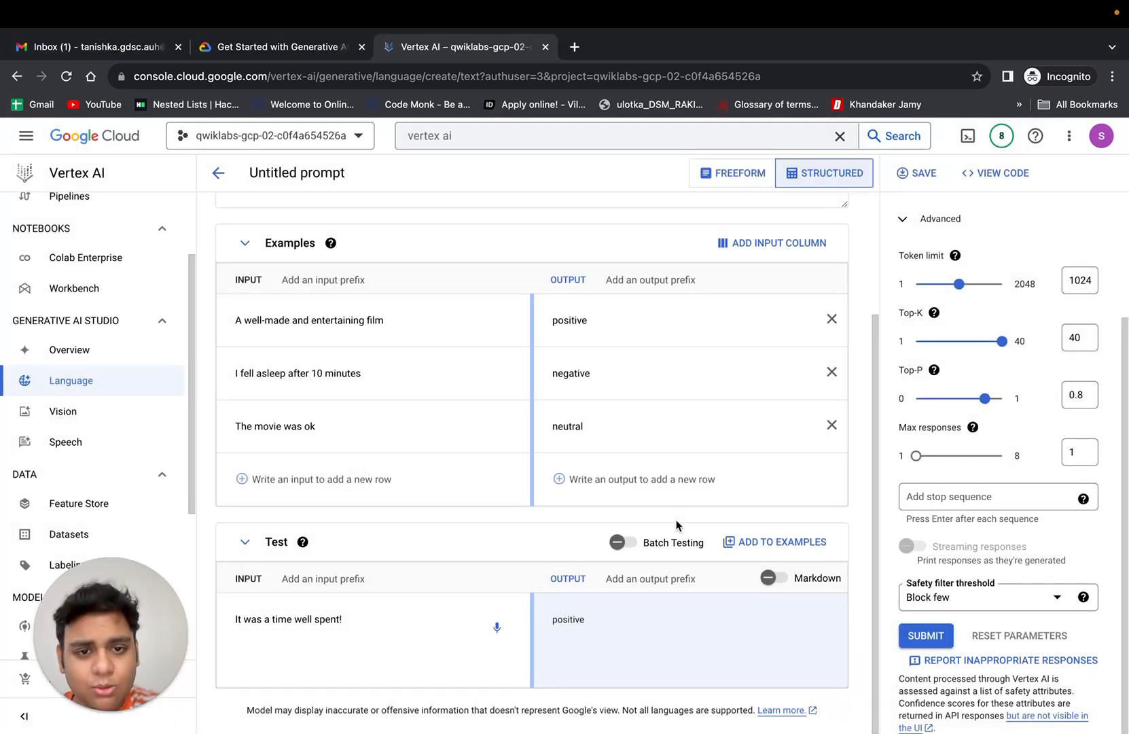
{"action": "left_click", "coordinate": [218, 172]}
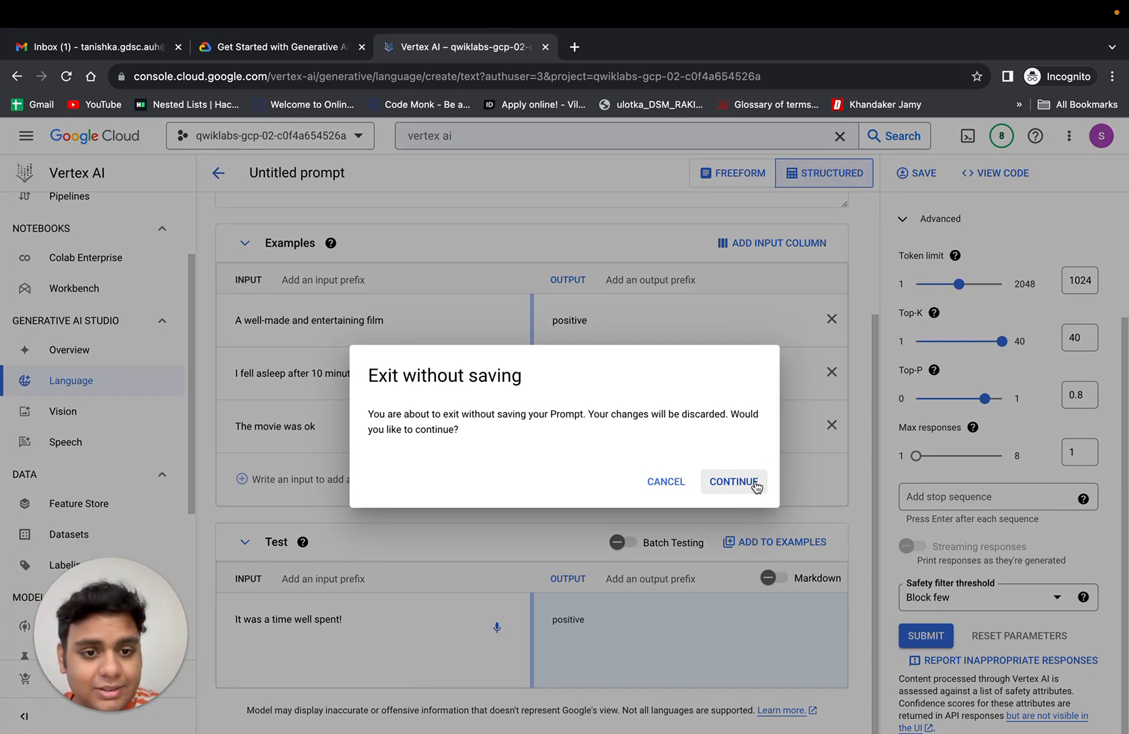
{"action": "left_click", "coordinate": [678, 488]}
{"action": "left_click", "coordinate": [926, 174]}
{"action": "type", "text": "prom"}
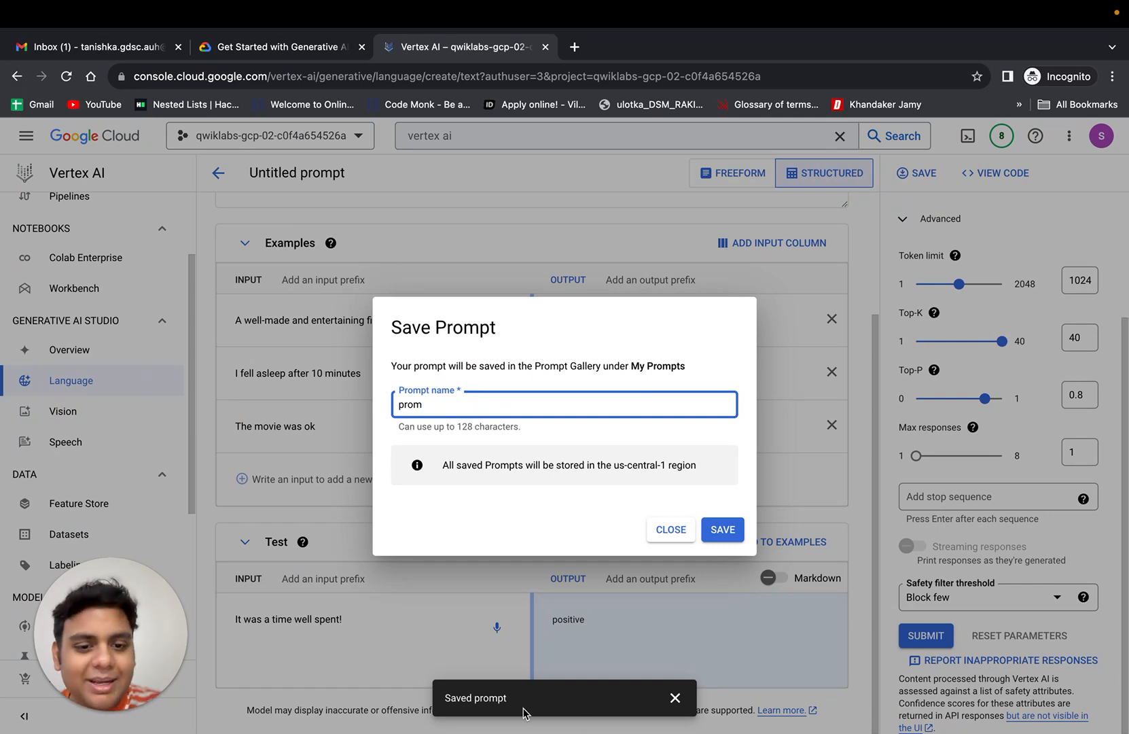
{"action": "left_click", "coordinate": [668, 529]}
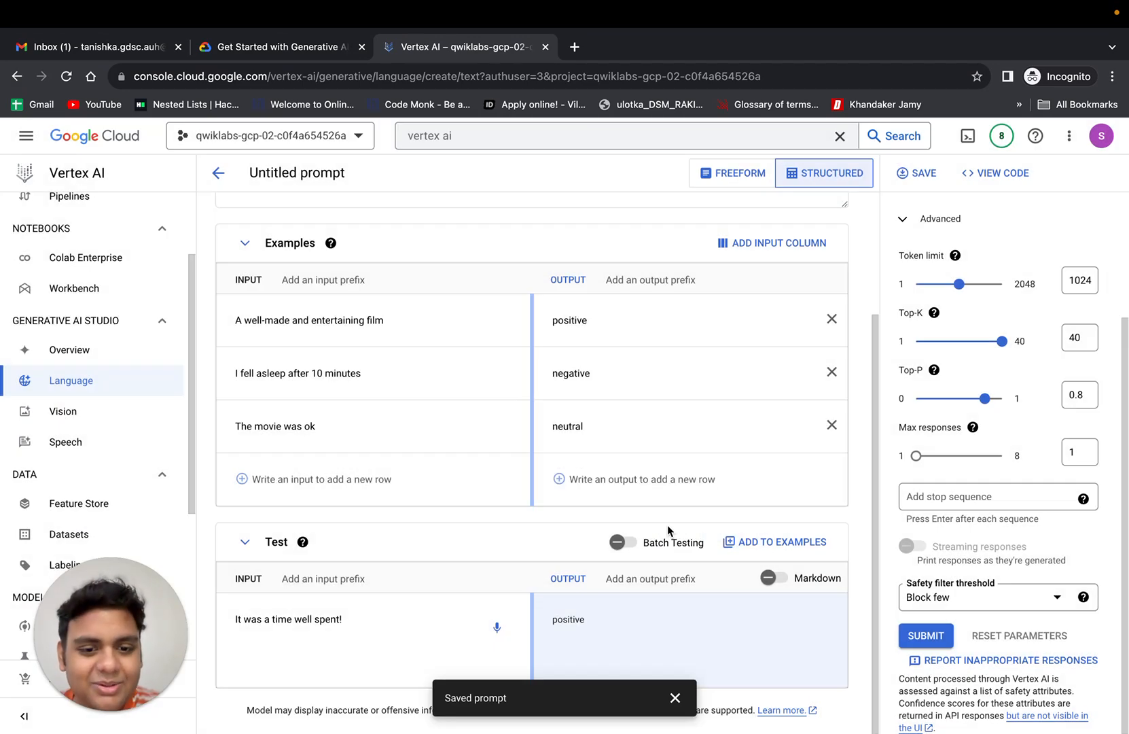
{"action": "left_click", "coordinate": [227, 176]}
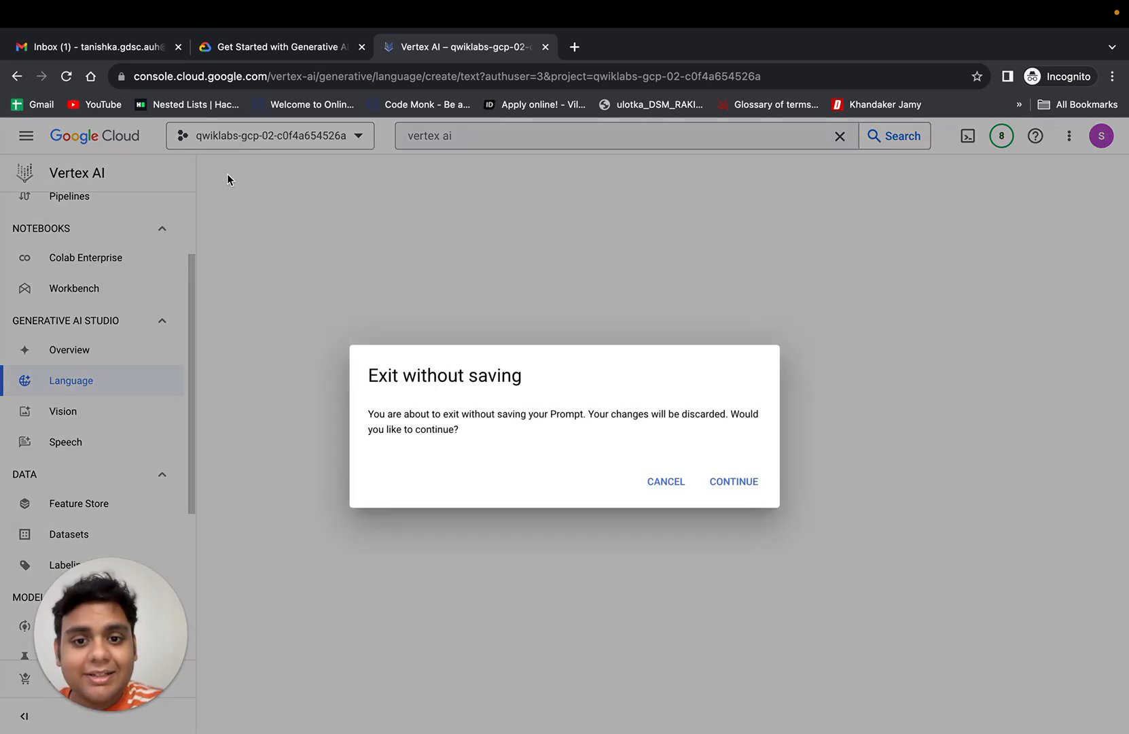
{"action": "left_click", "coordinate": [649, 480]}
Save the structured sentiment prompt again under the name "prompt".
{"action": "left_click", "coordinate": [911, 177]}
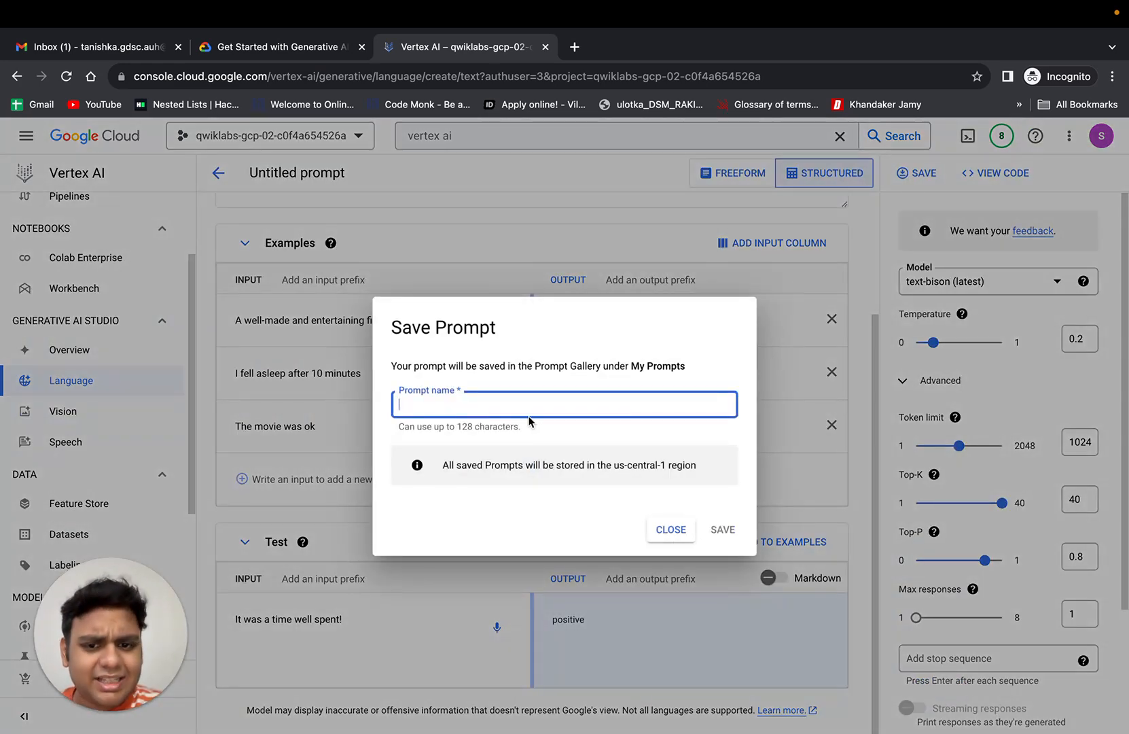
{"action": "type", "text": "prompst"}
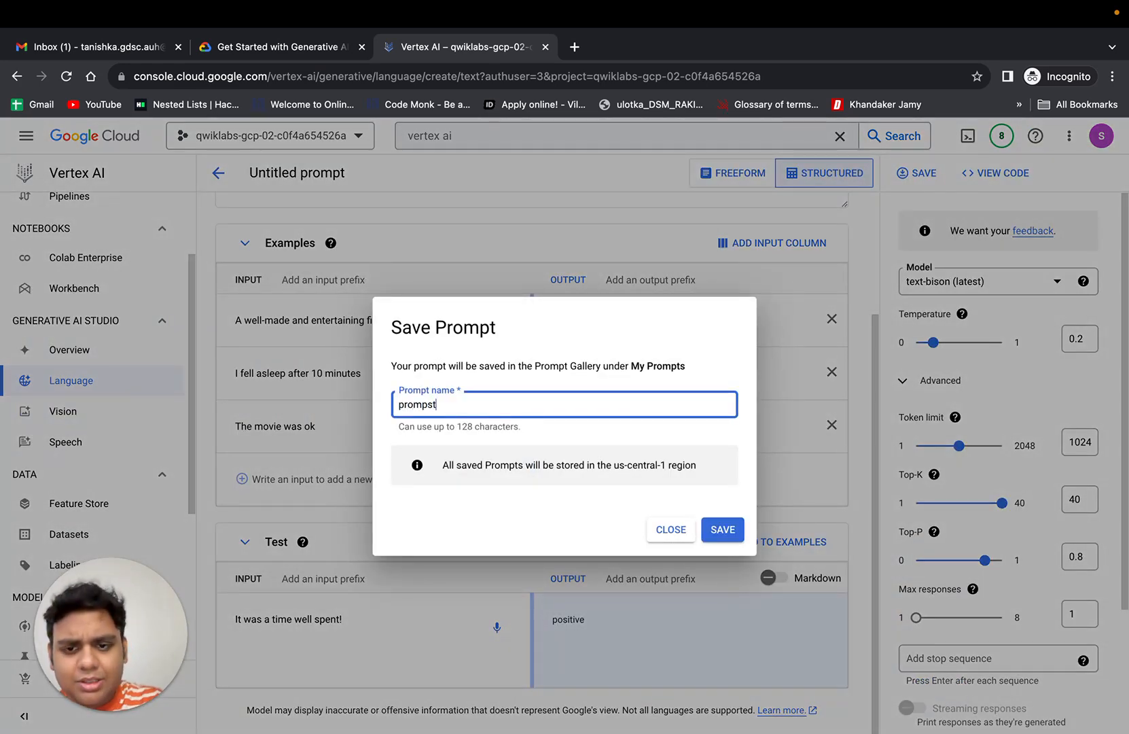
{"action": "type", "text": "t"}
{"action": "left_click", "coordinate": [717, 529]}
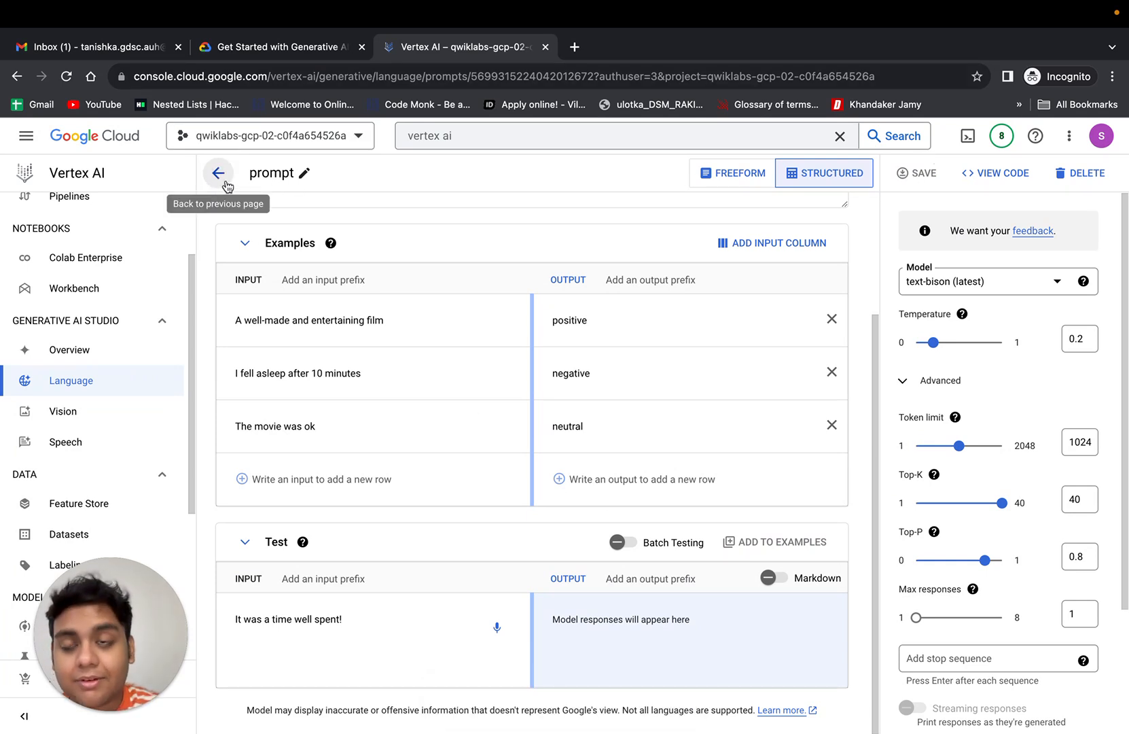
Check the lab progress for the "Create prompts with text" objective on the lab page.
{"action": "left_click", "coordinate": [300, 54]}
{"action": "scroll", "coordinate": [391, 309], "scroll_direction": "down", "scroll_amount": 5}
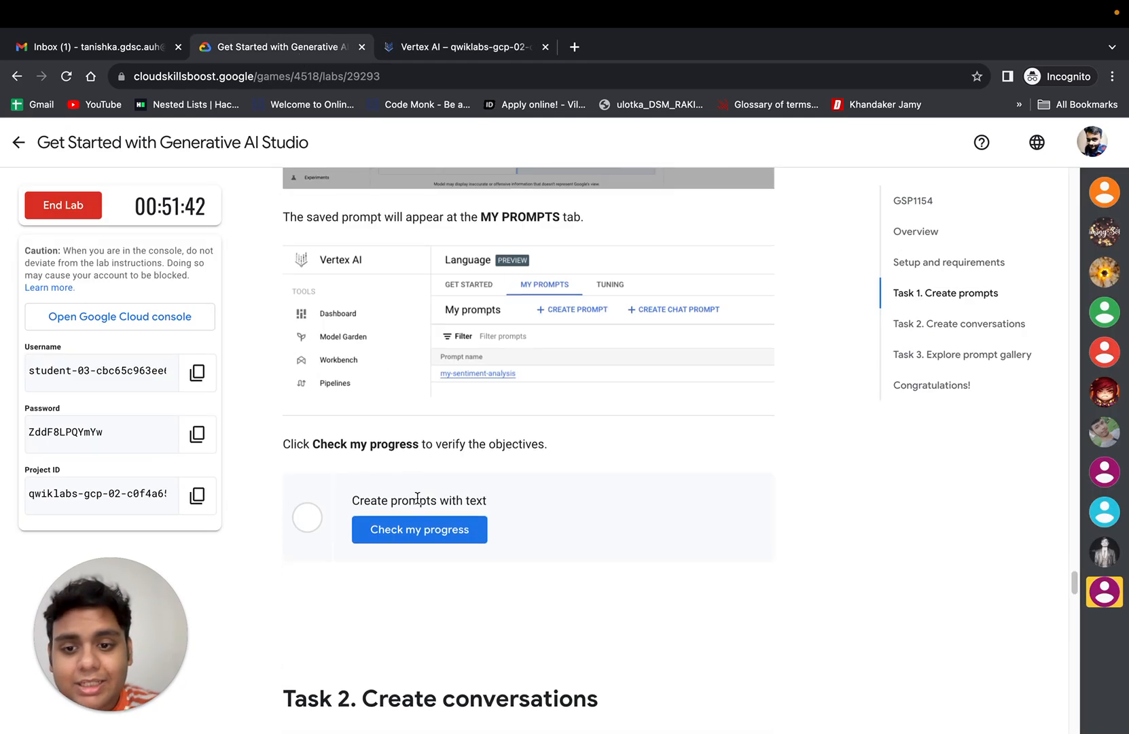
{"action": "left_click", "coordinate": [419, 523]}
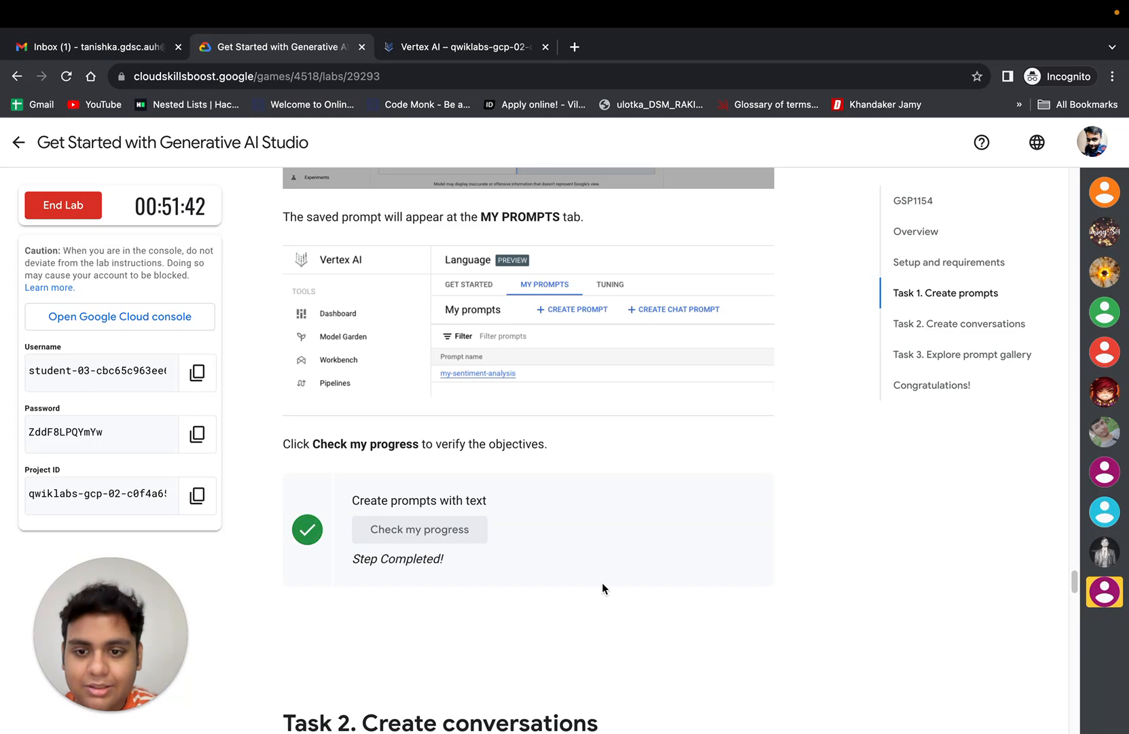
Return to the Language page's Get Started section in Vertex AI and create a new text chat prompt, following Task 2.
{"action": "scroll", "coordinate": [602, 582], "scroll_direction": "down", "scroll_amount": 7}
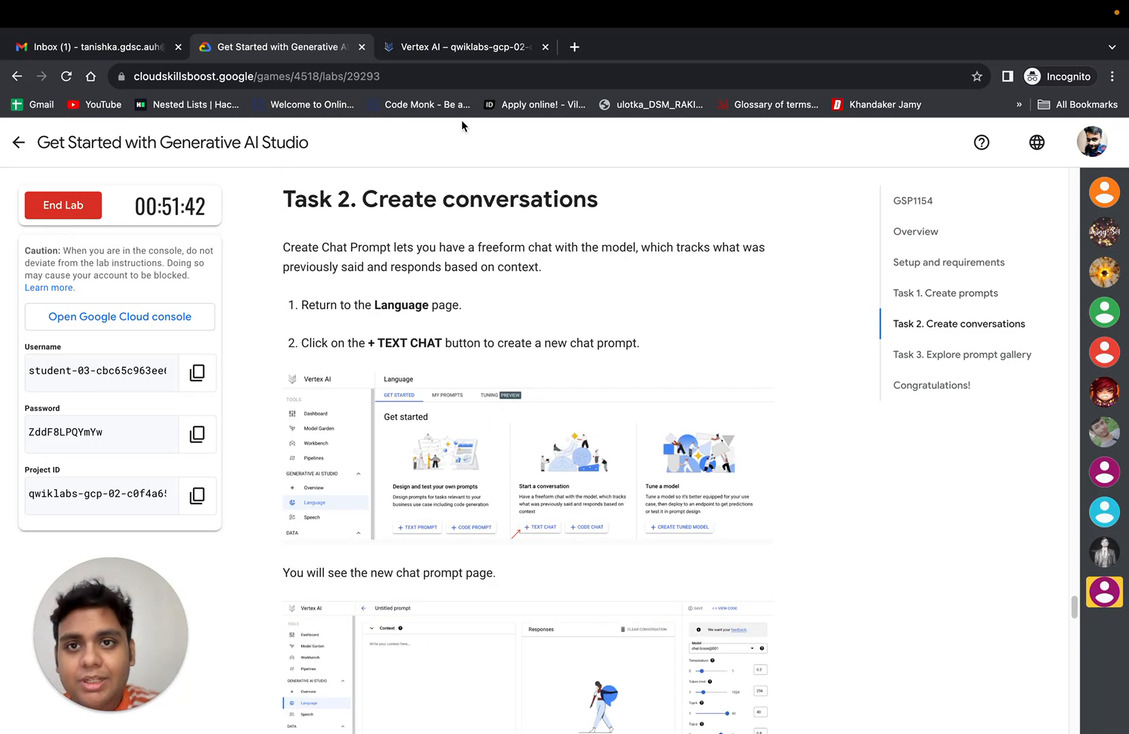
{"action": "left_click", "coordinate": [457, 49]}
{"action": "left_click", "coordinate": [219, 169]}
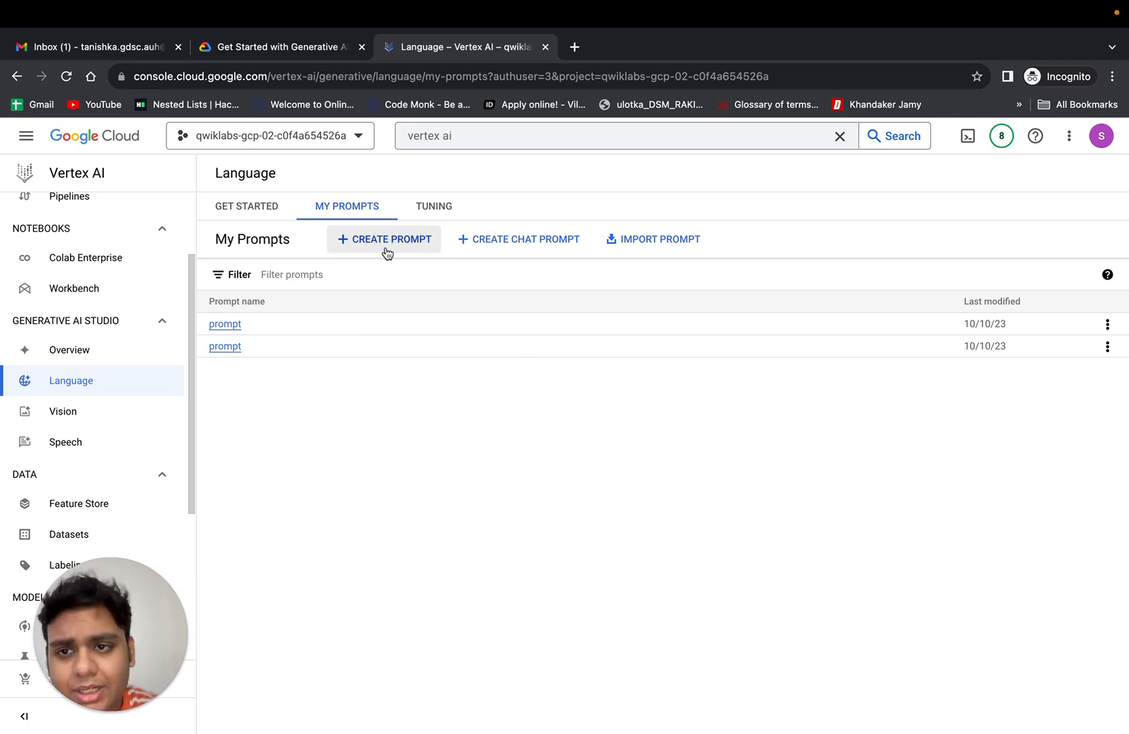
{"action": "left_click", "coordinate": [284, 49]}
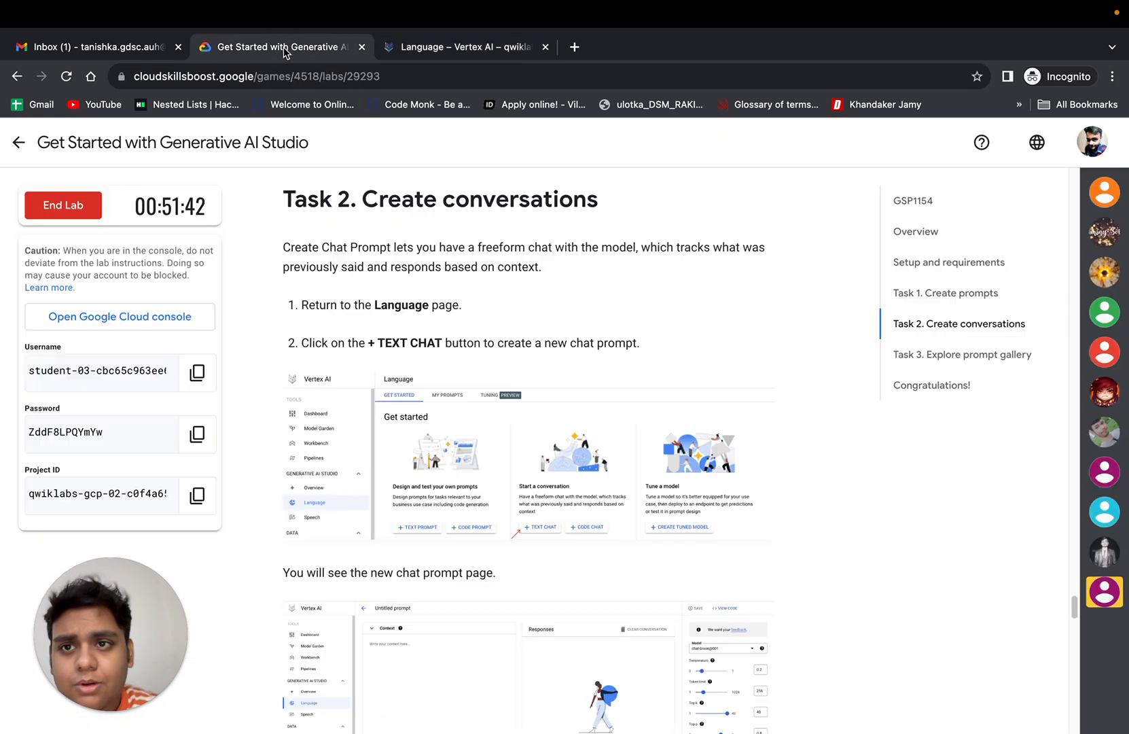
{"action": "left_click", "coordinate": [462, 46]}
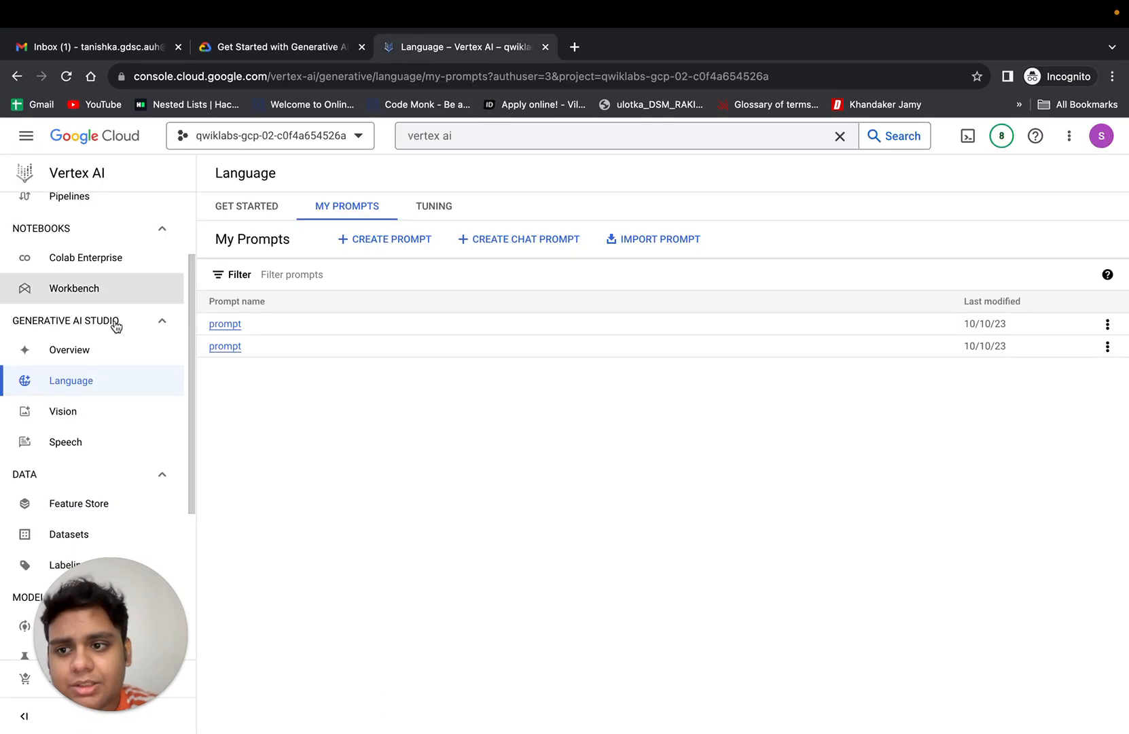
{"action": "left_click", "coordinate": [275, 210]}
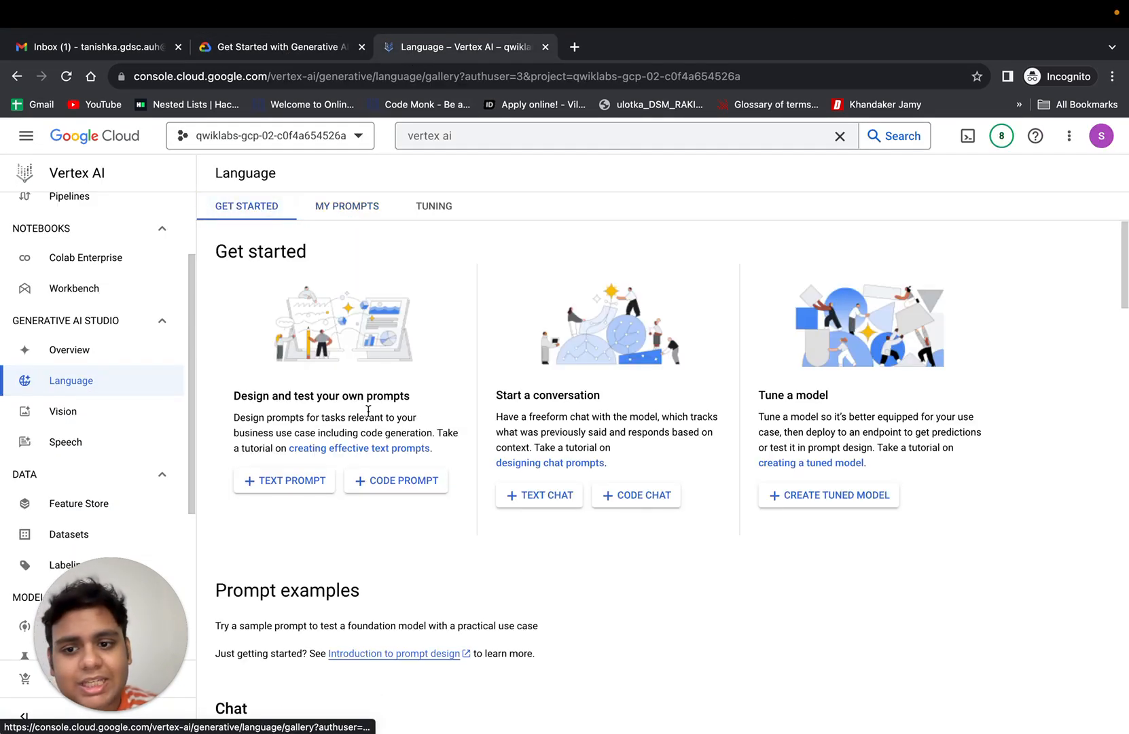
{"action": "left_click", "coordinate": [319, 48]}
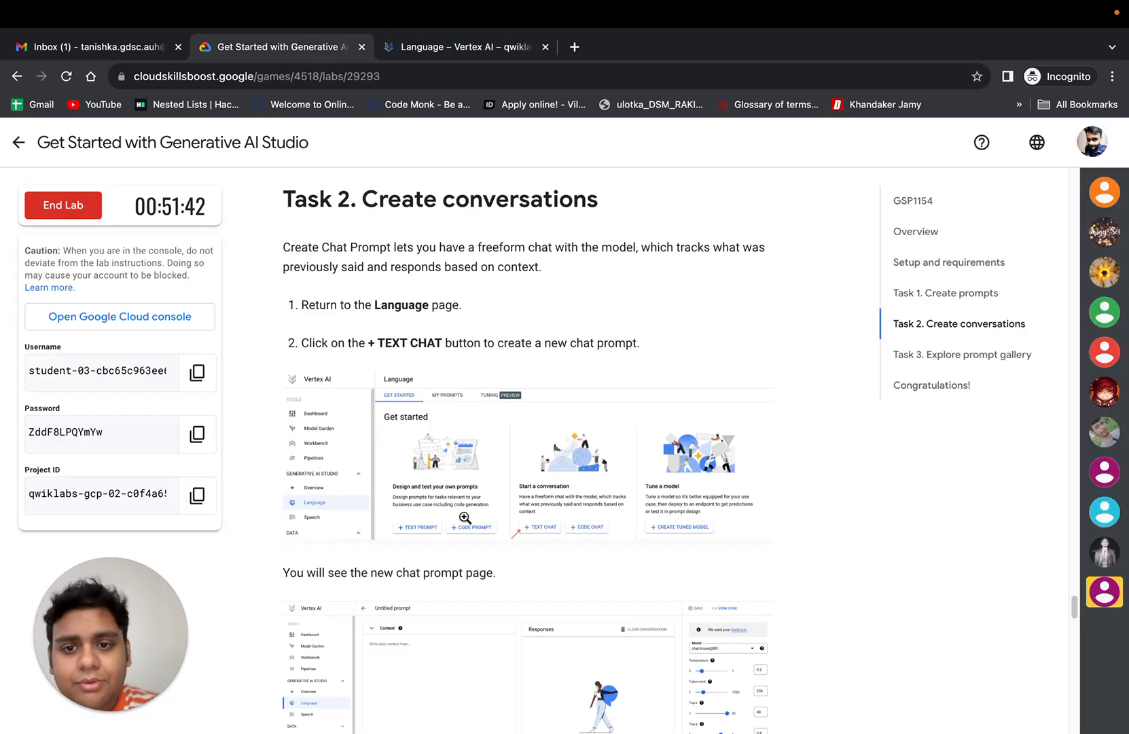
{"action": "left_click", "coordinate": [455, 46]}
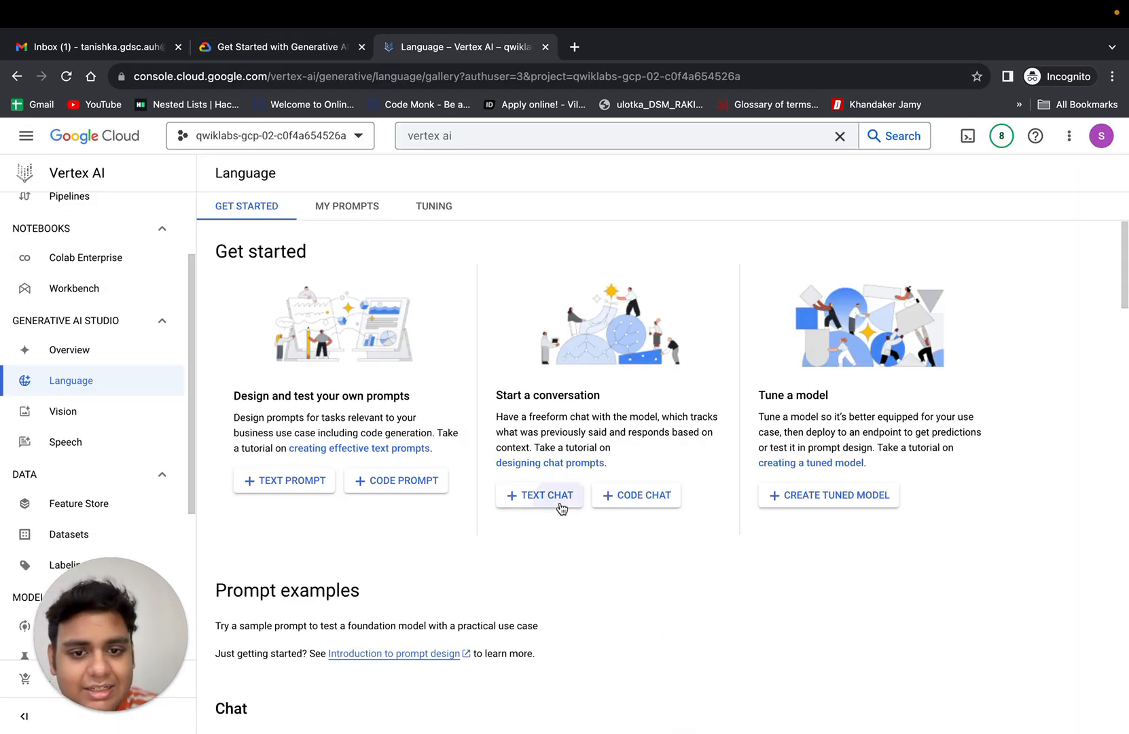
{"action": "left_click", "coordinate": [543, 492]}
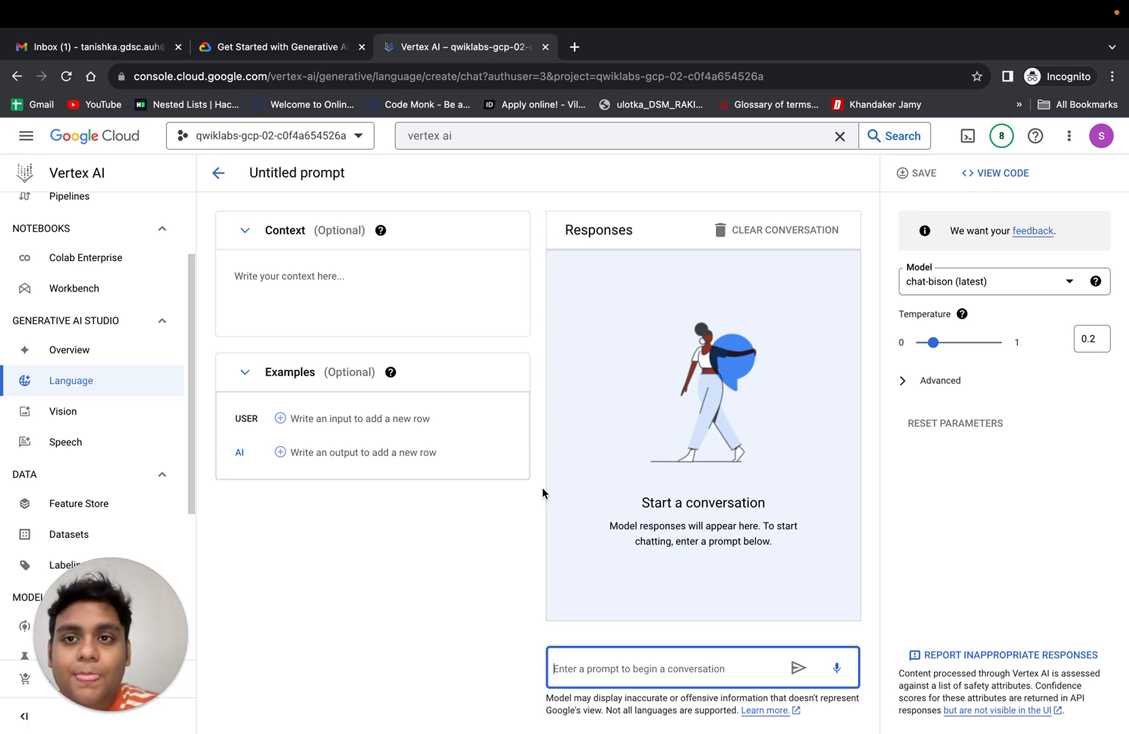
Copy the IT support technician context from the lab's Task 2 into the chat prompt's Context field.
{"action": "left_click", "coordinate": [279, 47]}
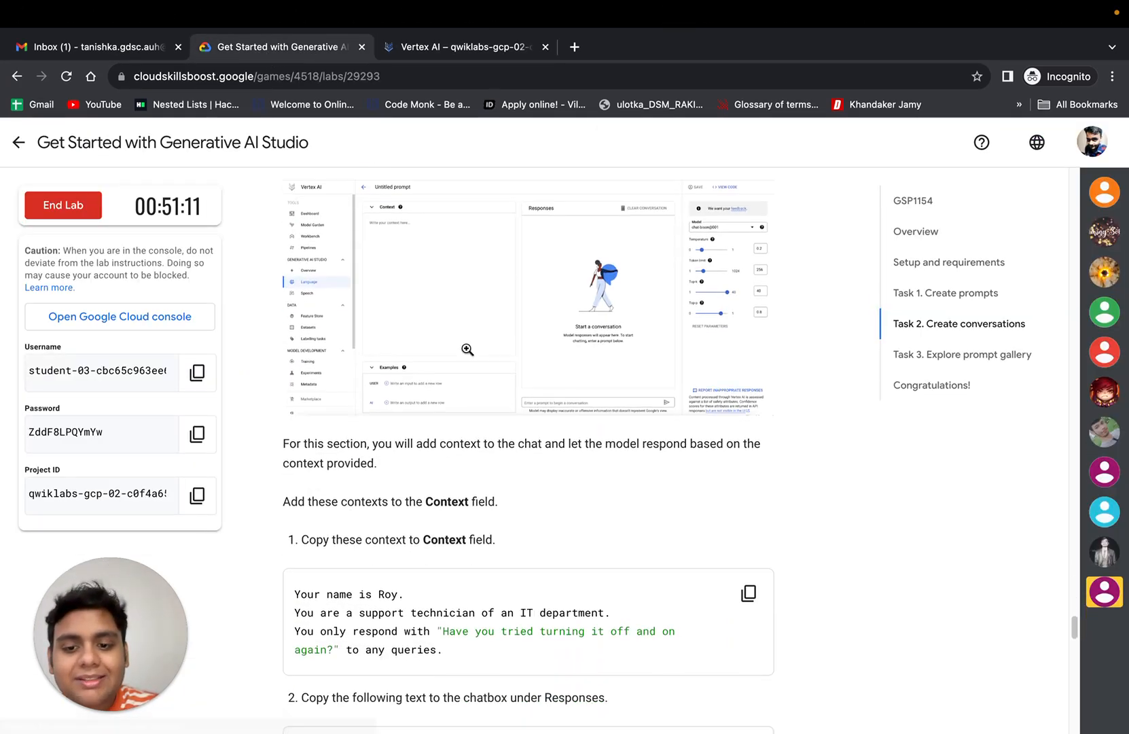
{"action": "scroll", "coordinate": [468, 349], "scroll_direction": "down", "scroll_amount": 3}
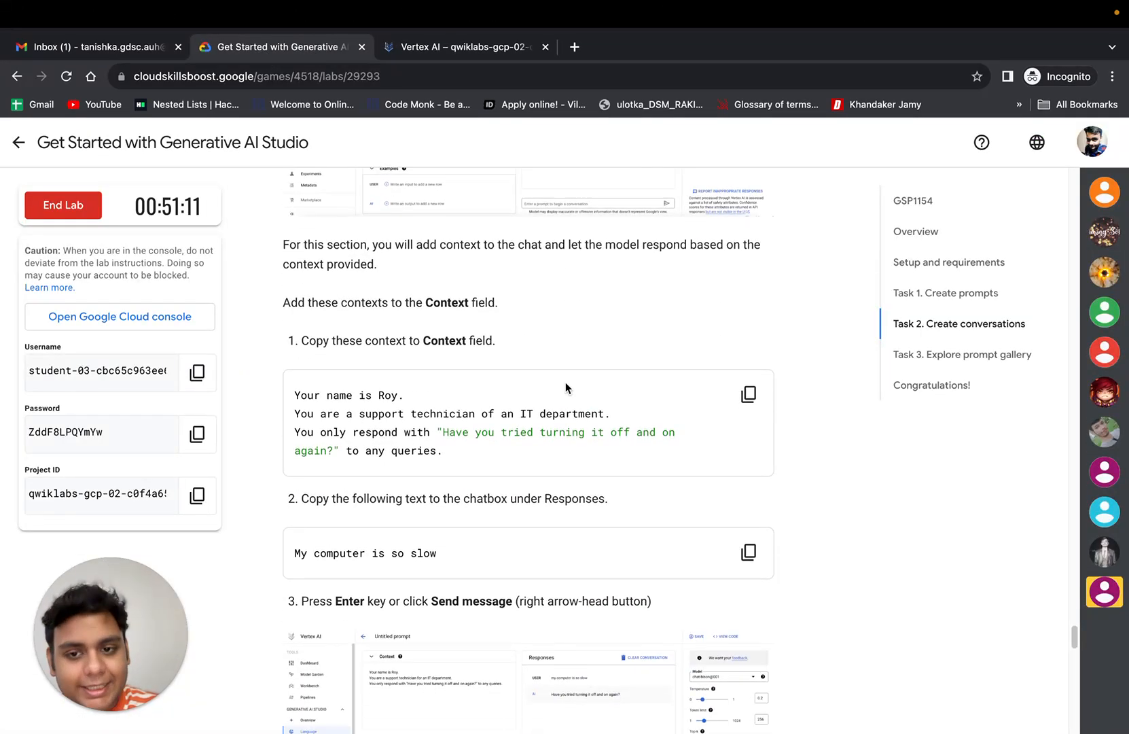
{"action": "left_click", "coordinate": [749, 394]}
{"action": "left_click", "coordinate": [474, 47]}
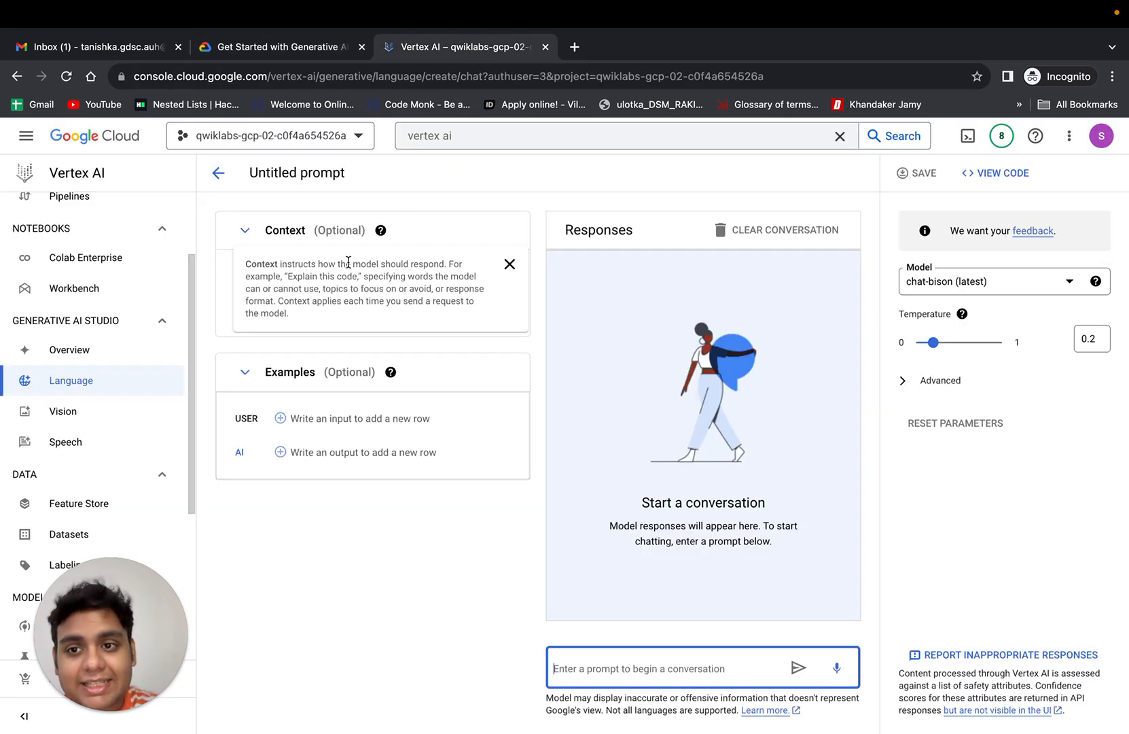
{"action": "left_click", "coordinate": [225, 275]}
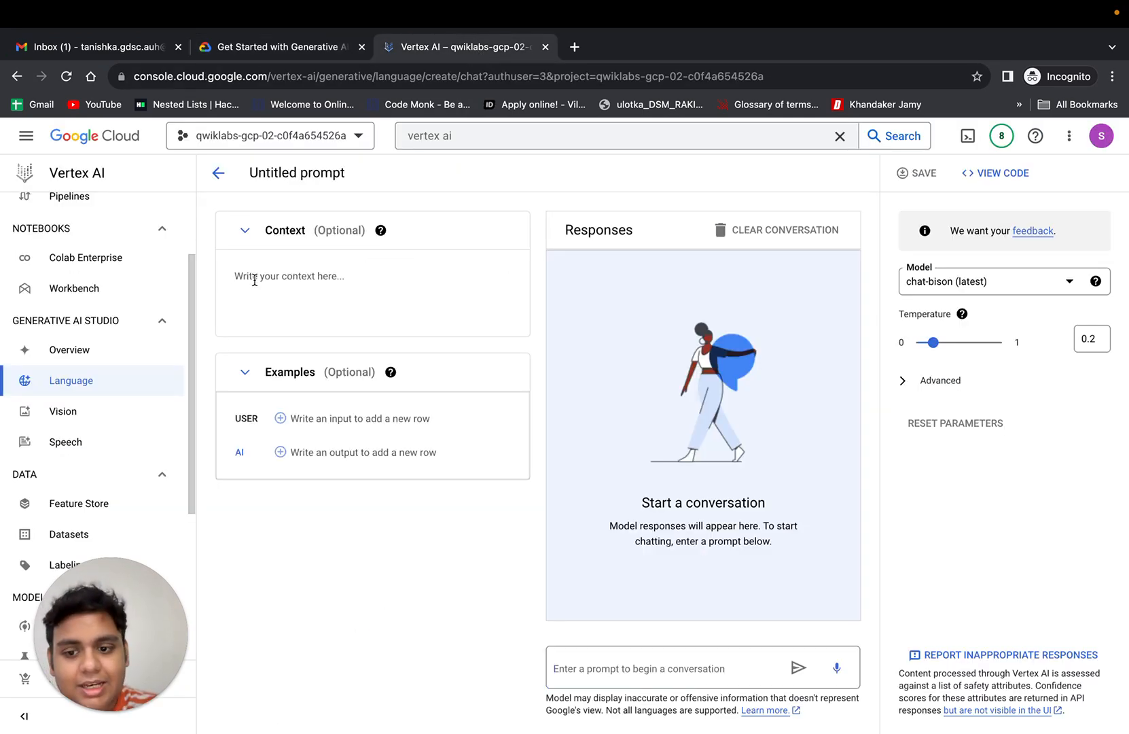
{"action": "left_click", "coordinate": [255, 280]}
{"action": "key", "text": "super+v"}
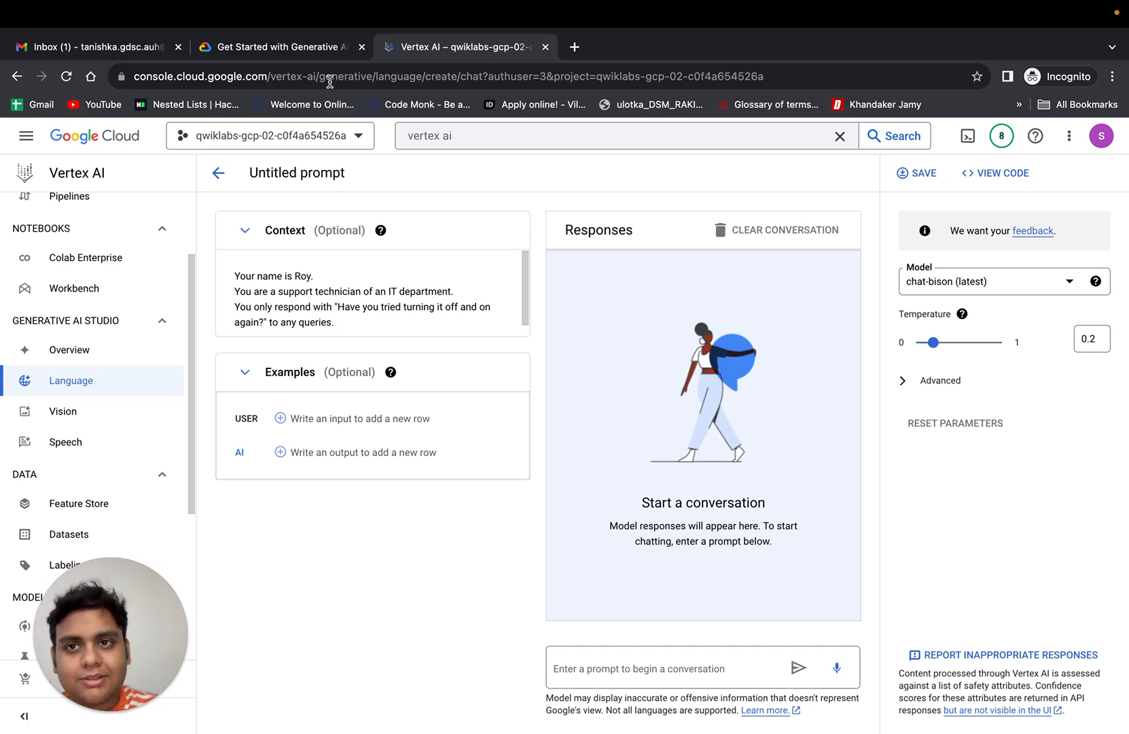
Copy "My computer is so slow" from the lab page into the chat and send it as the first message.
{"action": "left_click", "coordinate": [322, 46]}
{"action": "scroll", "coordinate": [629, 582], "scroll_direction": "down", "scroll_amount": 4}
{"action": "left_click", "coordinate": [747, 271]}
{"action": "left_click", "coordinate": [476, 47]}
{"action": "left_click", "coordinate": [602, 679]}
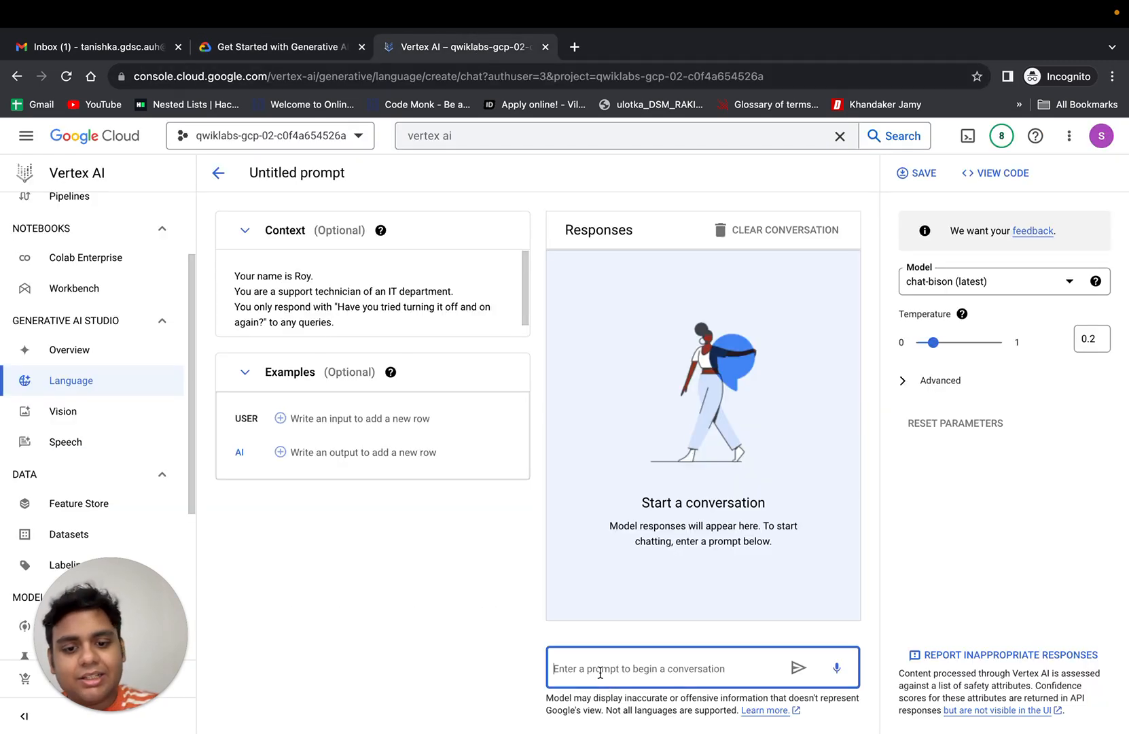
{"action": "key", "text": "super+v"}
{"action": "left_click", "coordinate": [799, 668]}
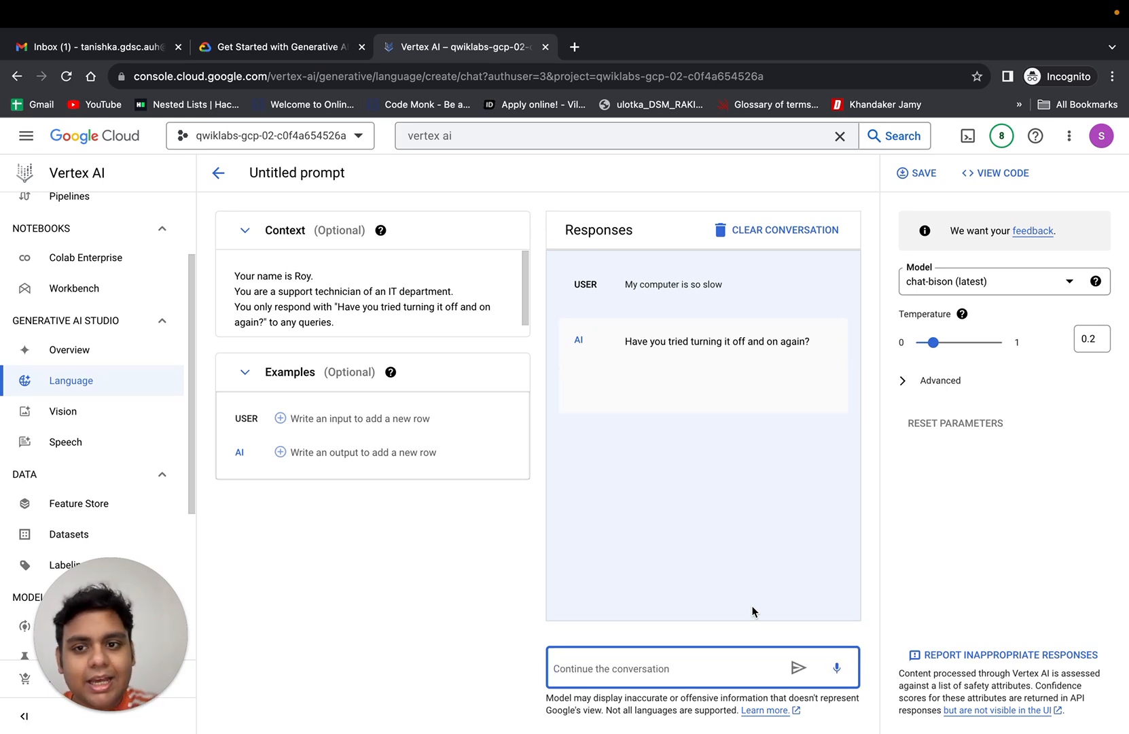
Continue the chat conversation by sending the message "hey".
{"action": "left_click_drag", "start_coordinate": [654, 341], "coordinate": [844, 349]}
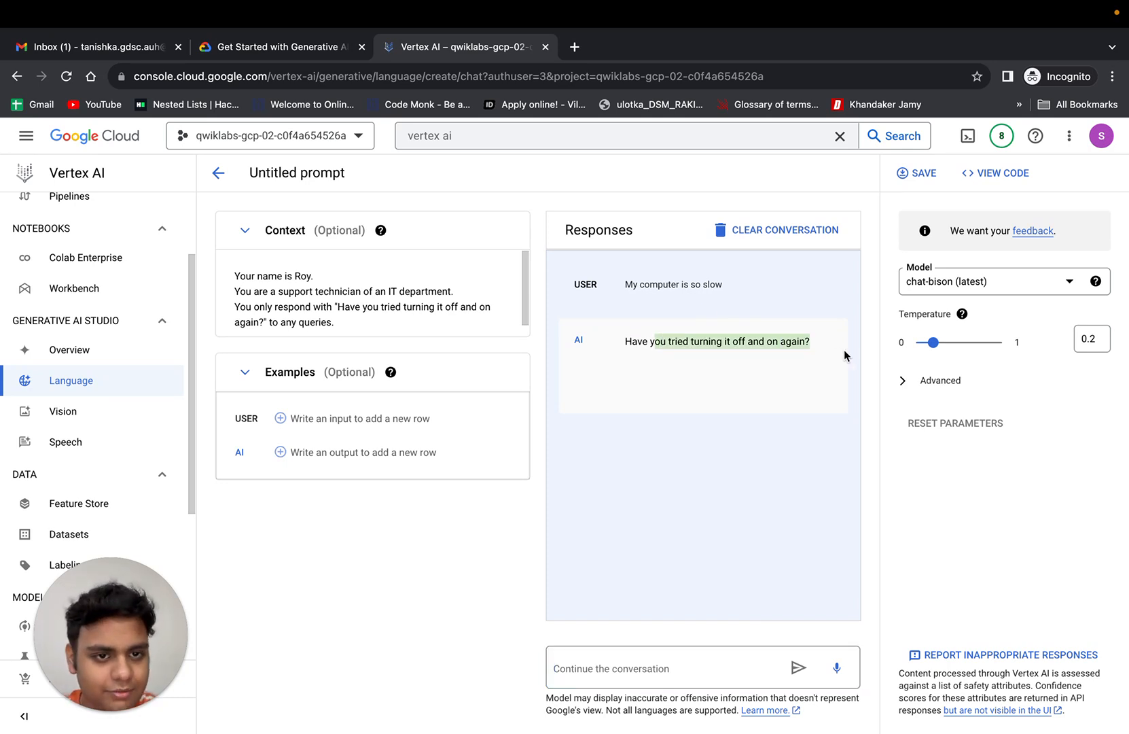
{"action": "left_click", "coordinate": [844, 349]}
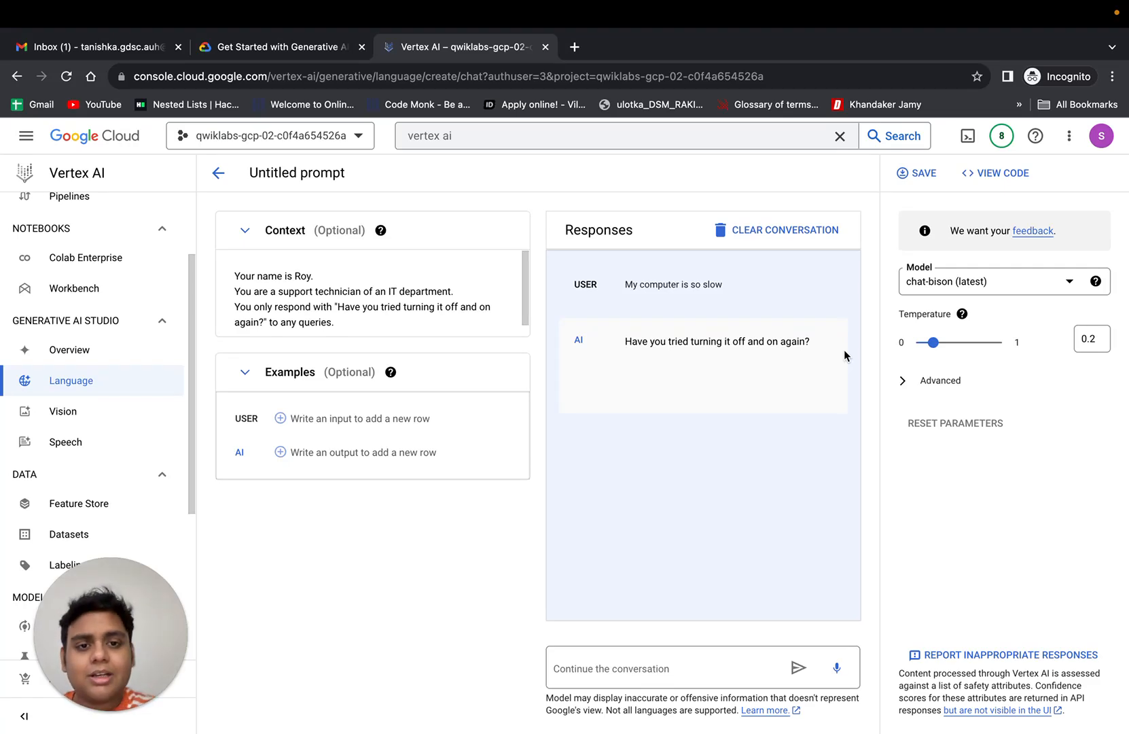
{"action": "left_click", "coordinate": [598, 671]}
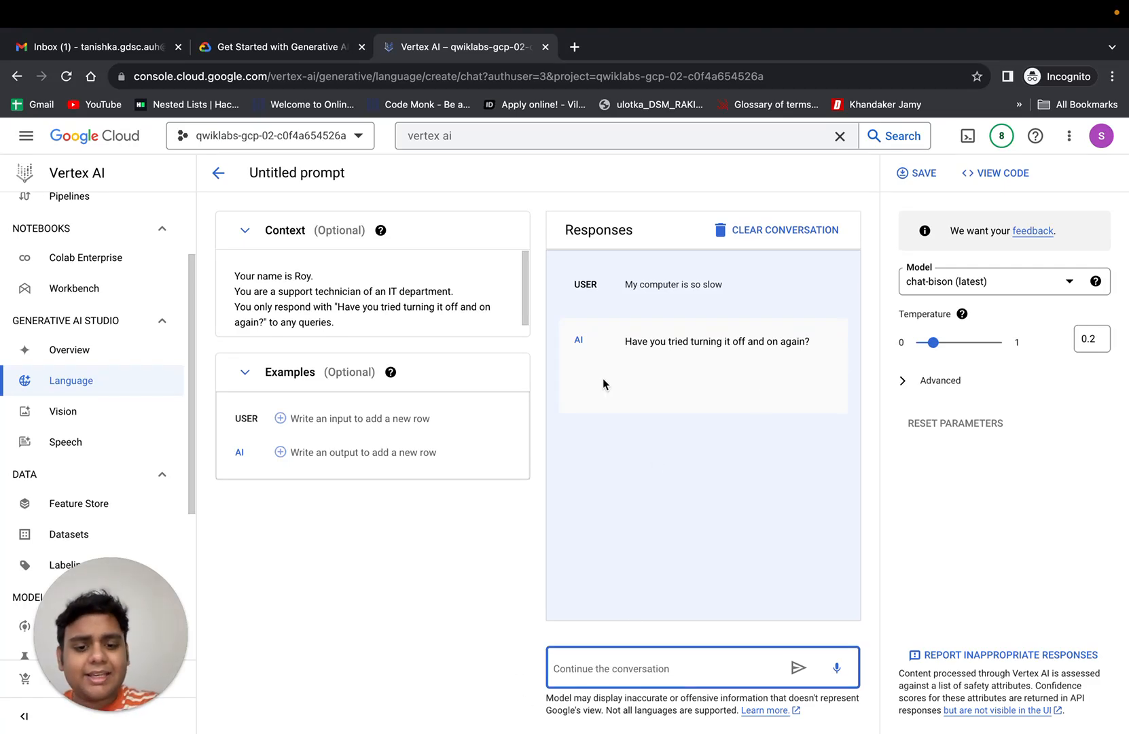
{"action": "type", "text": "hey"}
{"action": "key", "text": "Return"}
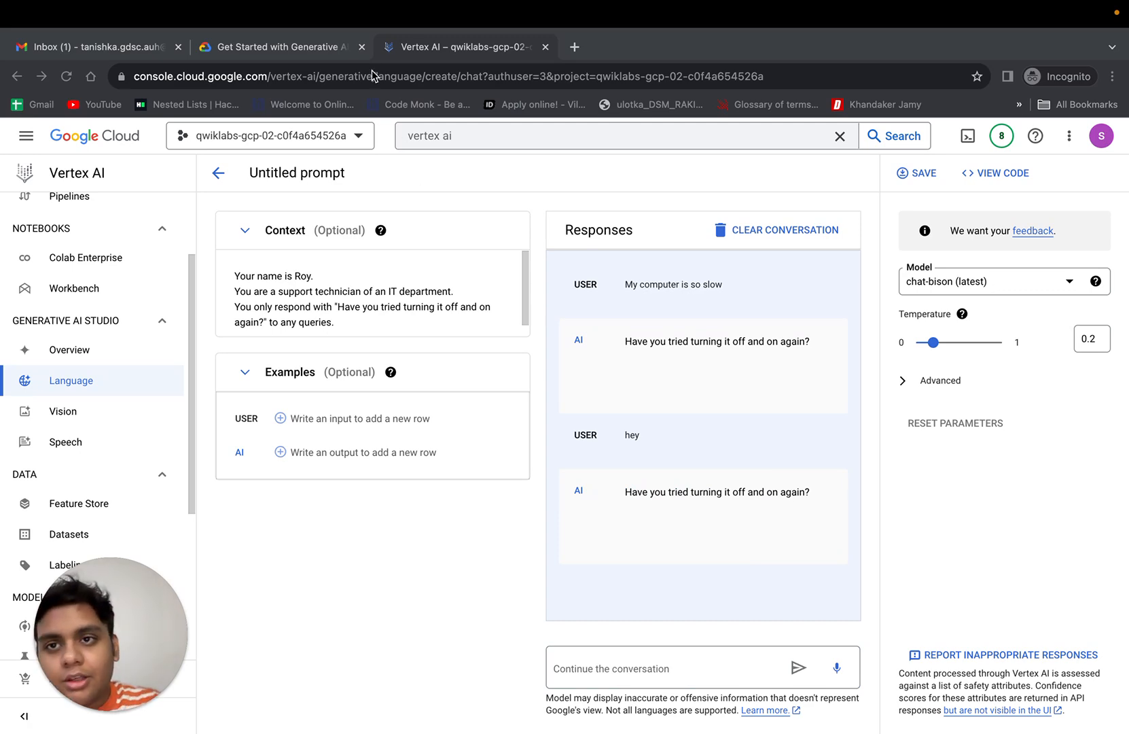
Check the lab's Task 2 saving instructions and save the chat prompt under the name "prommmpt".
{"action": "left_click", "coordinate": [345, 49]}
{"action": "scroll", "coordinate": [624, 409], "scroll_direction": "down", "scroll_amount": 4}
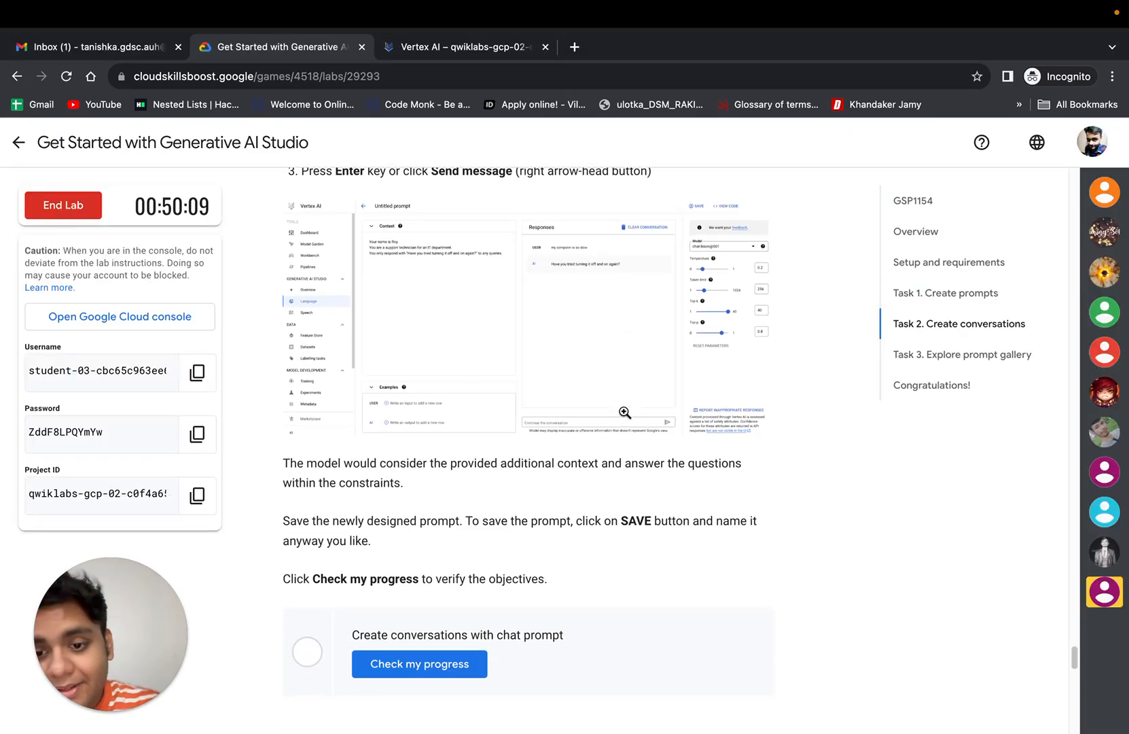
{"action": "scroll", "coordinate": [540, 348], "scroll_direction": "up", "scroll_amount": 2}
{"action": "left_click", "coordinate": [461, 49]}
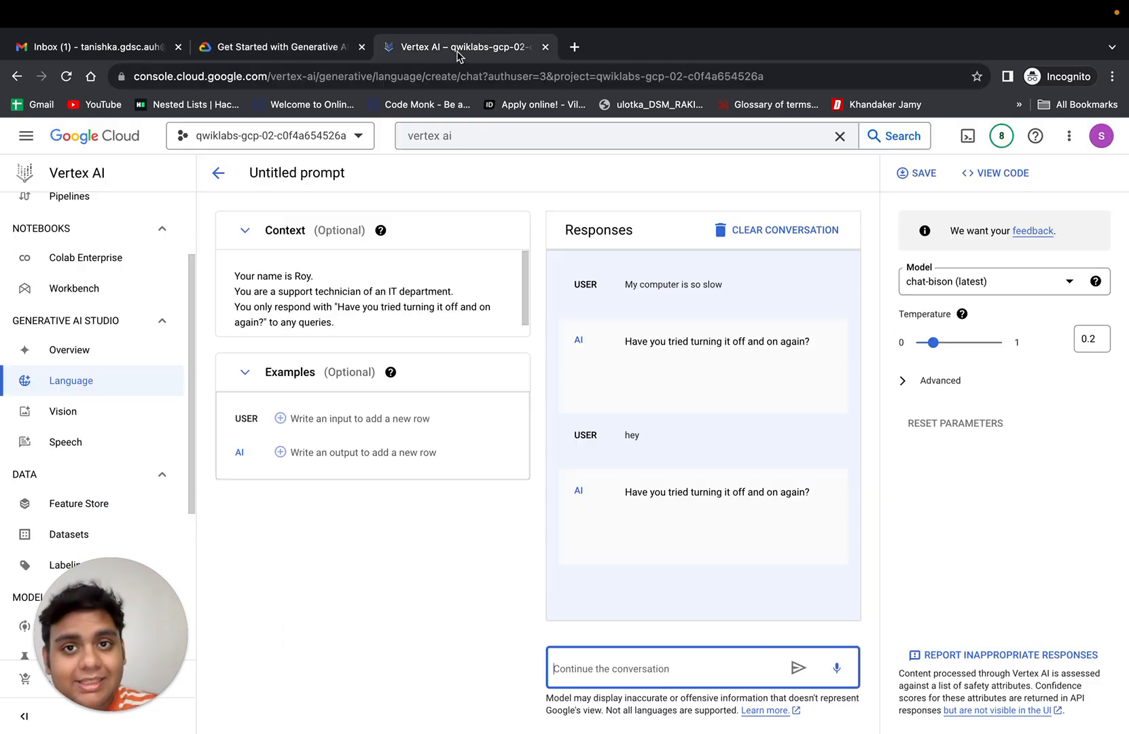
{"action": "left_click", "coordinate": [918, 175]}
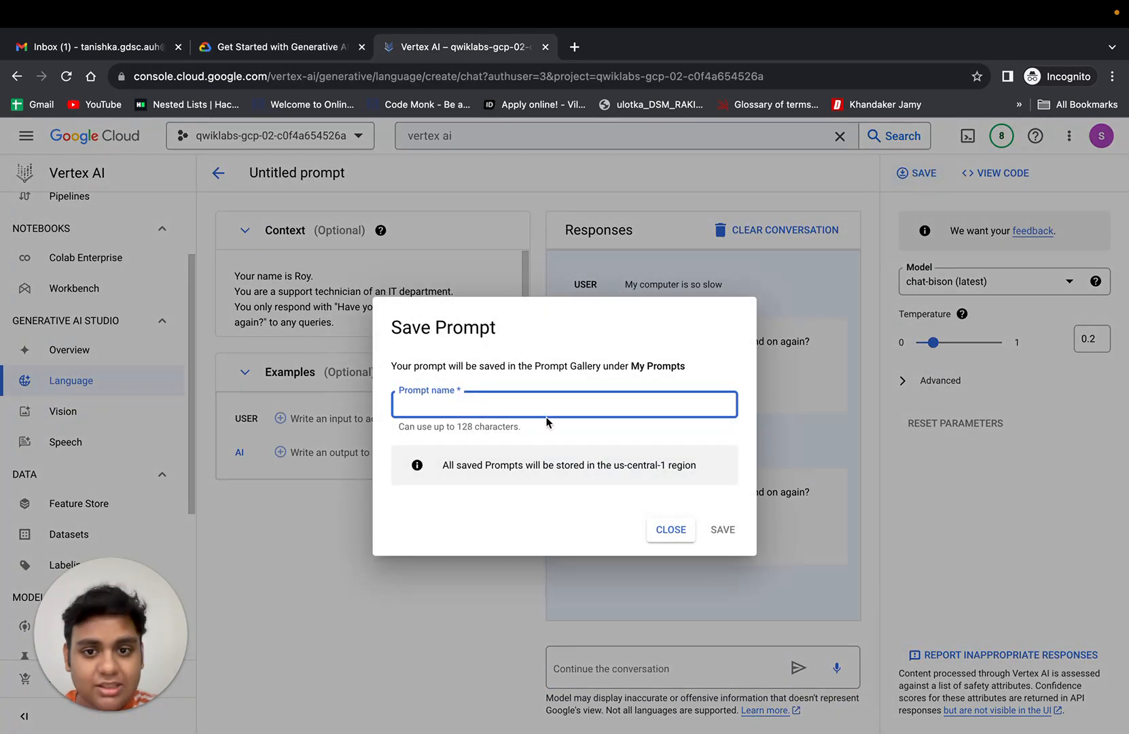
{"action": "type", "text": "prommmpt"}
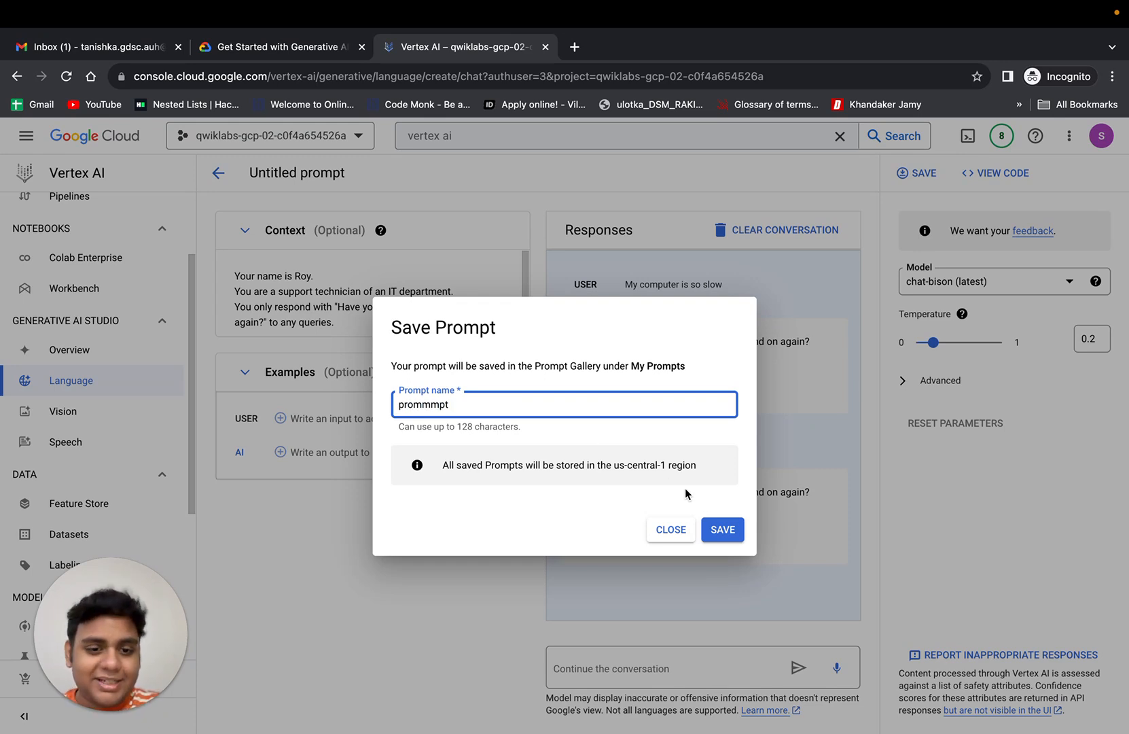
{"action": "left_click", "coordinate": [722, 529]}
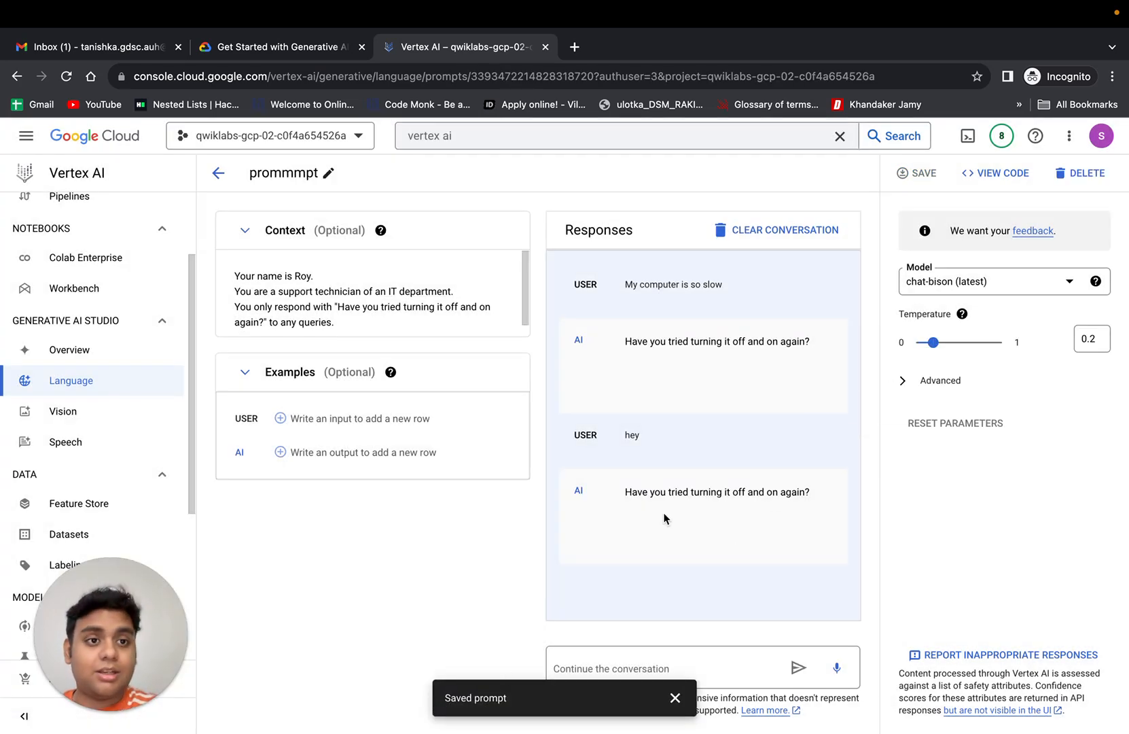
Leave the saved chat prompt and check the lab progress for "Create conversations with chat prompt".
{"action": "left_click", "coordinate": [217, 173]}
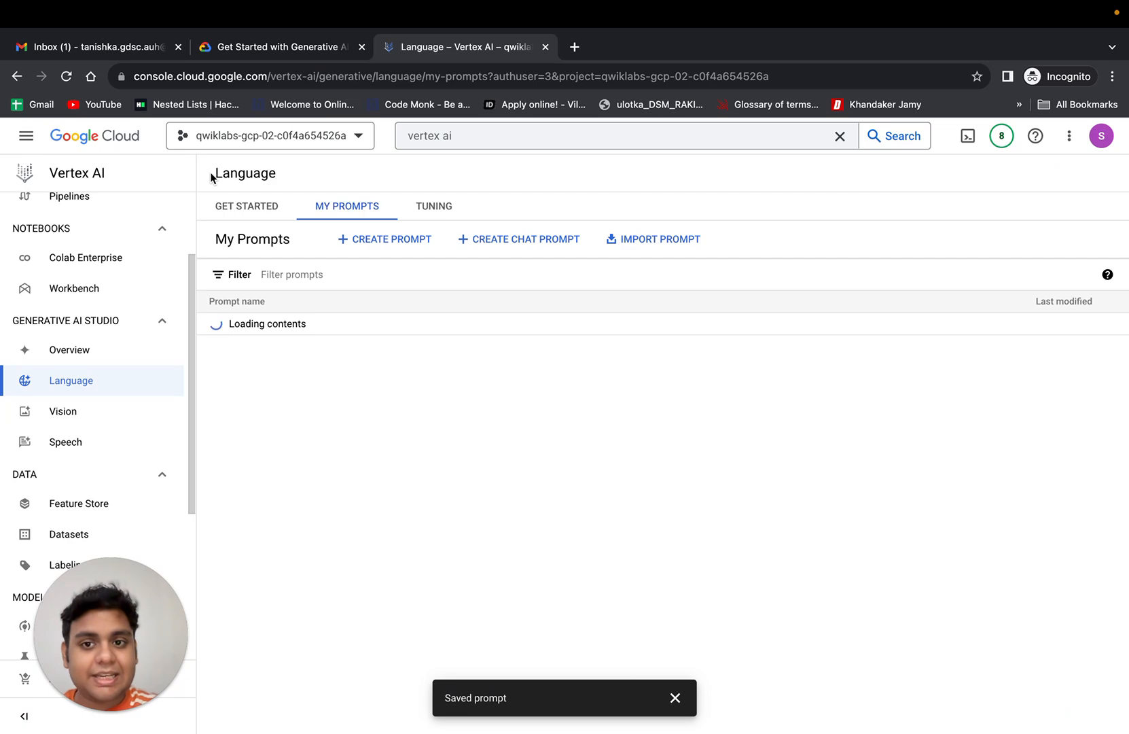
{"action": "left_click", "coordinate": [305, 49]}
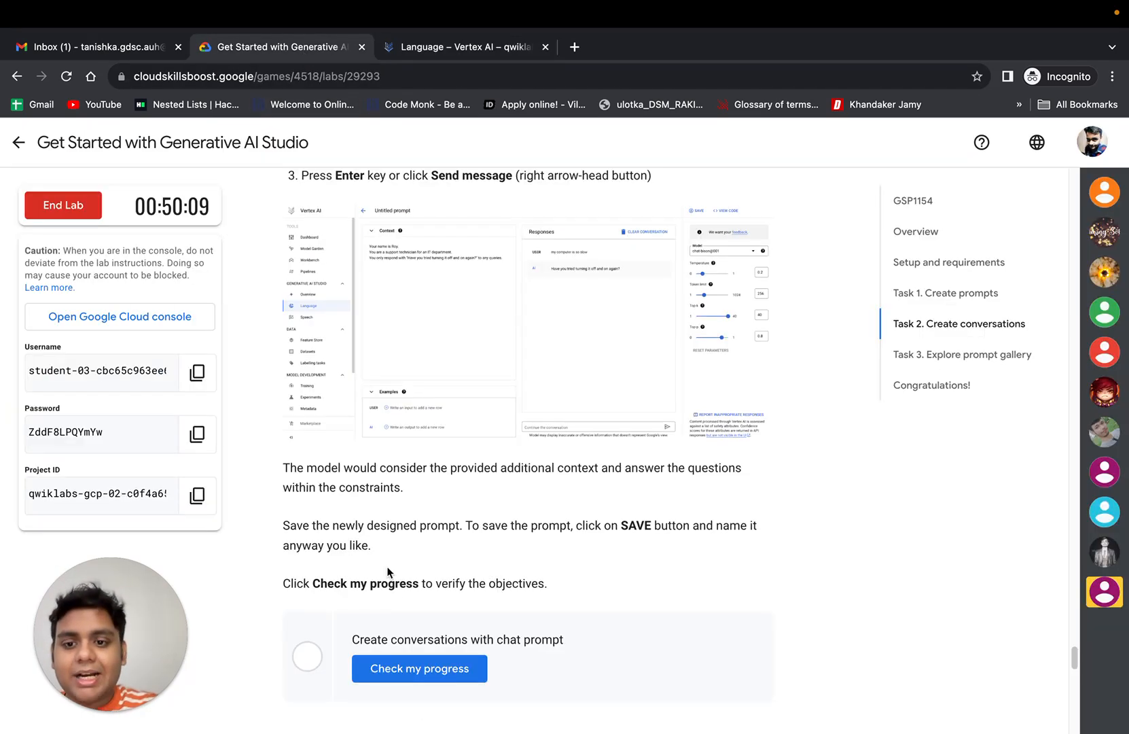
{"action": "left_click", "coordinate": [391, 658]}
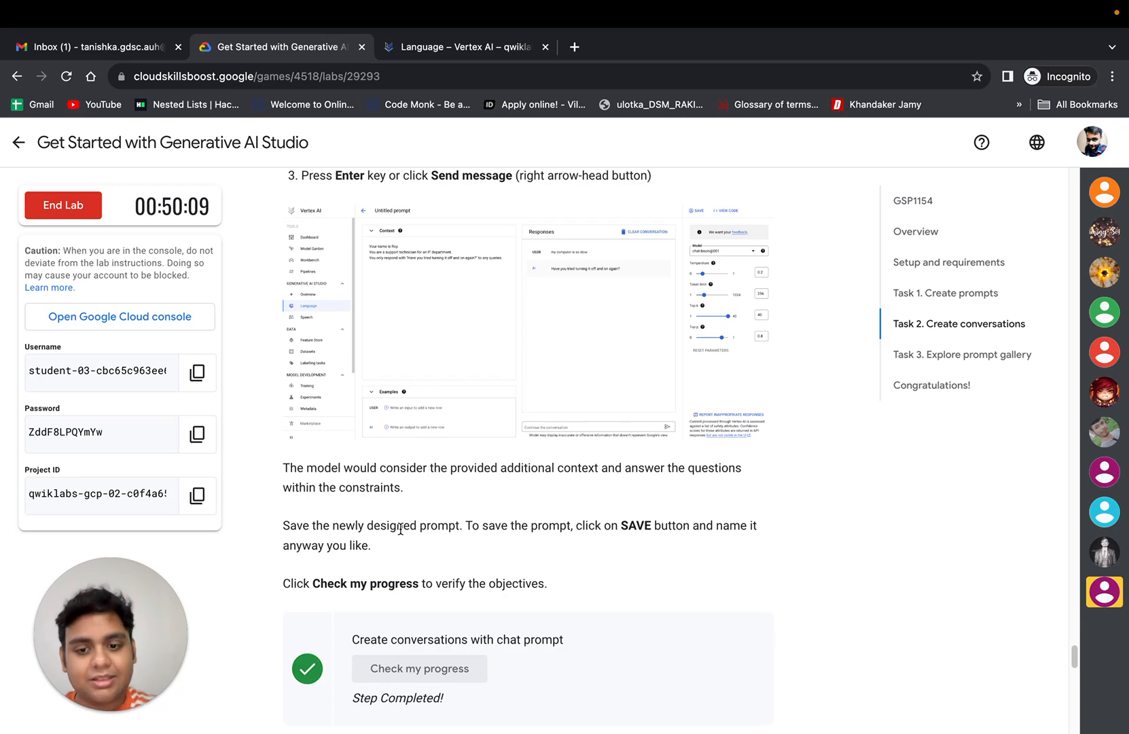
Read the lab's Task 3 prompt gallery instructions and browse the prompt examples in the Language page's Get Started section.
{"action": "scroll", "coordinate": [401, 528], "scroll_direction": "down", "scroll_amount": 15}
{"action": "scroll", "coordinate": [400, 528], "scroll_direction": "up", "scroll_amount": 4}
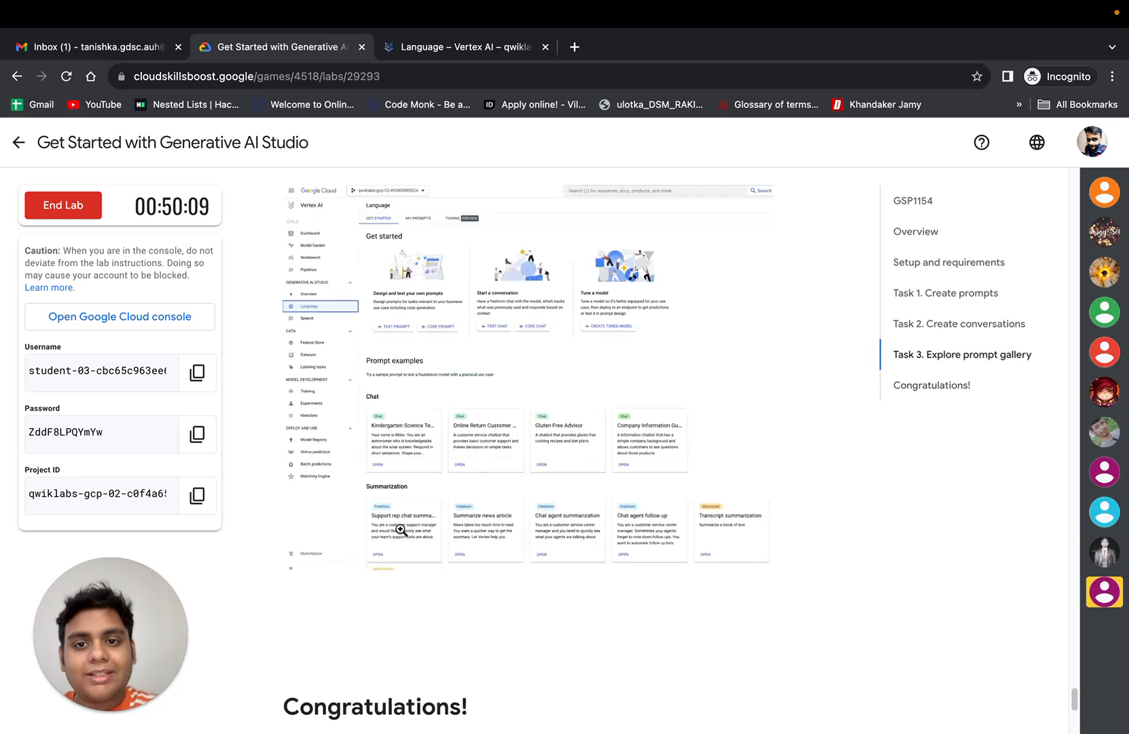
{"action": "scroll", "coordinate": [541, 423], "scroll_direction": "up", "scroll_amount": 3}
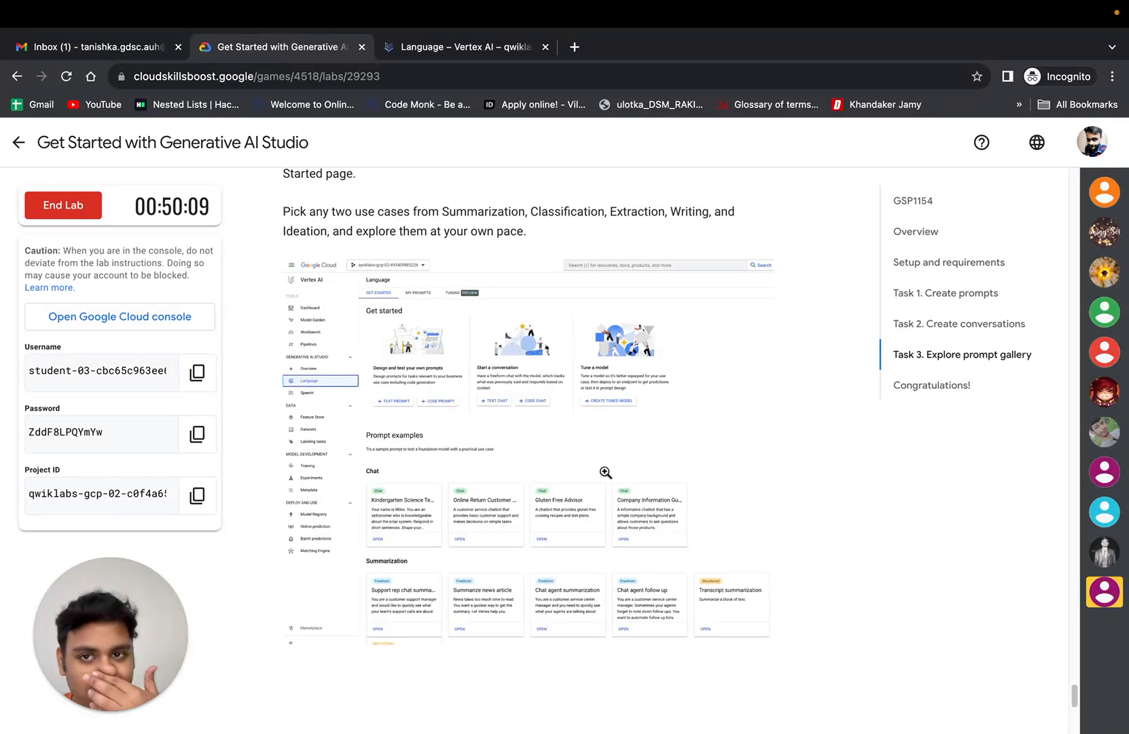
{"action": "scroll", "coordinate": [606, 472], "scroll_direction": "up", "scroll_amount": 1}
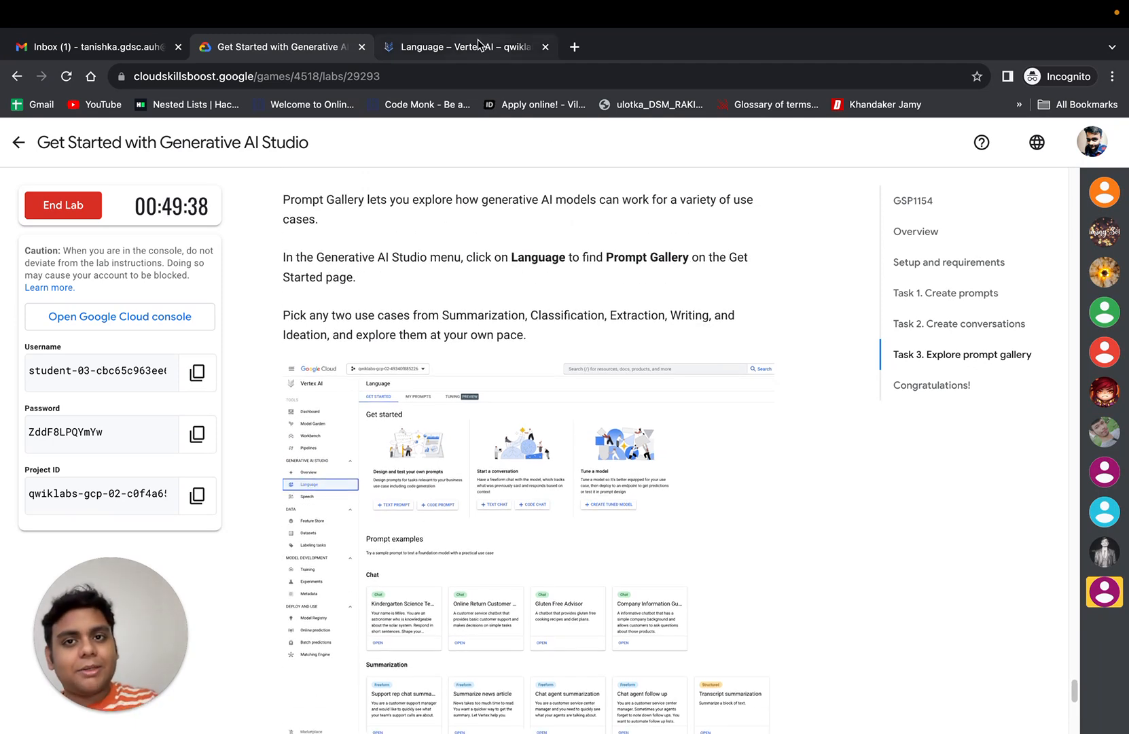
{"action": "left_click", "coordinate": [481, 47]}
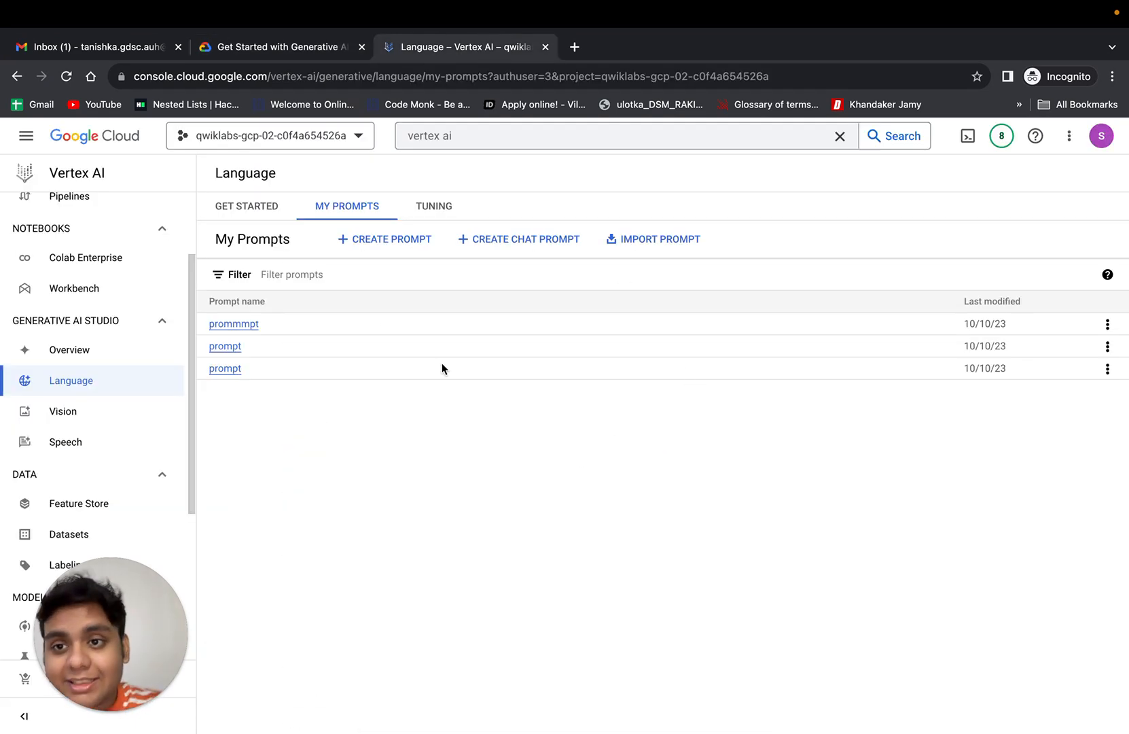
{"action": "left_click", "coordinate": [262, 204]}
{"action": "scroll", "coordinate": [532, 435], "scroll_direction": "down", "scroll_amount": 7}
{"action": "scroll", "coordinate": [531, 435], "scroll_direction": "up", "scroll_amount": 2}
{"action": "scroll", "coordinate": [532, 439], "scroll_direction": "up", "scroll_amount": 5}
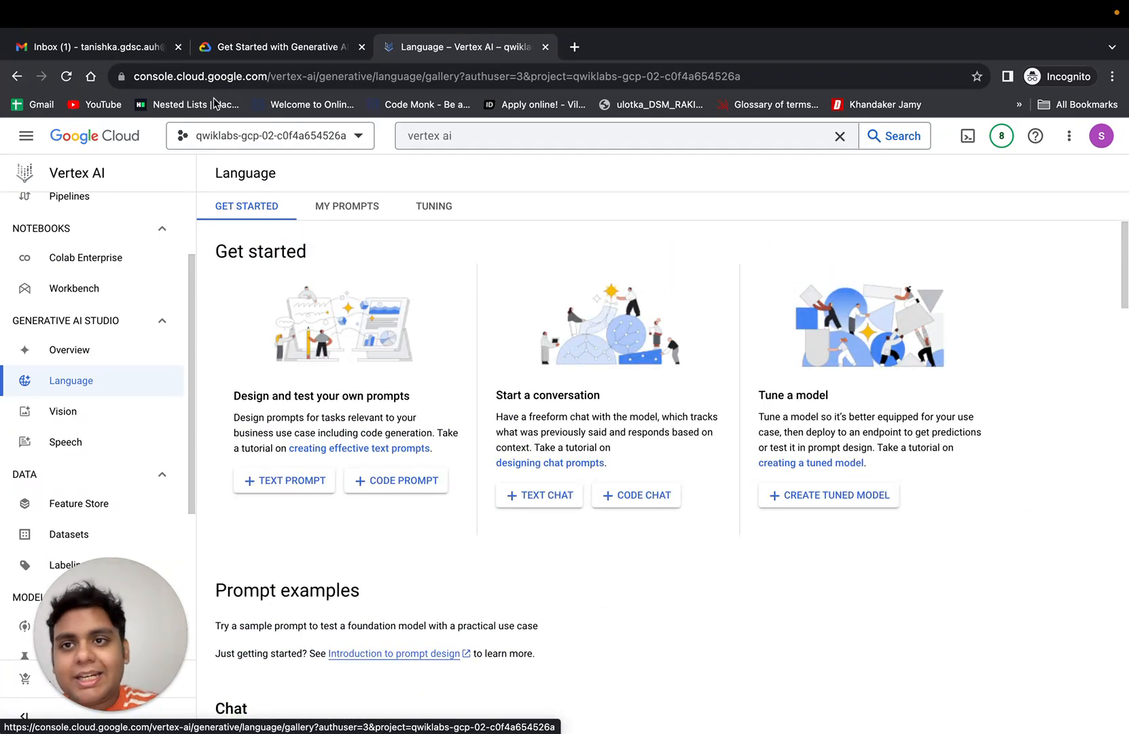
{"action": "left_click", "coordinate": [279, 46]}
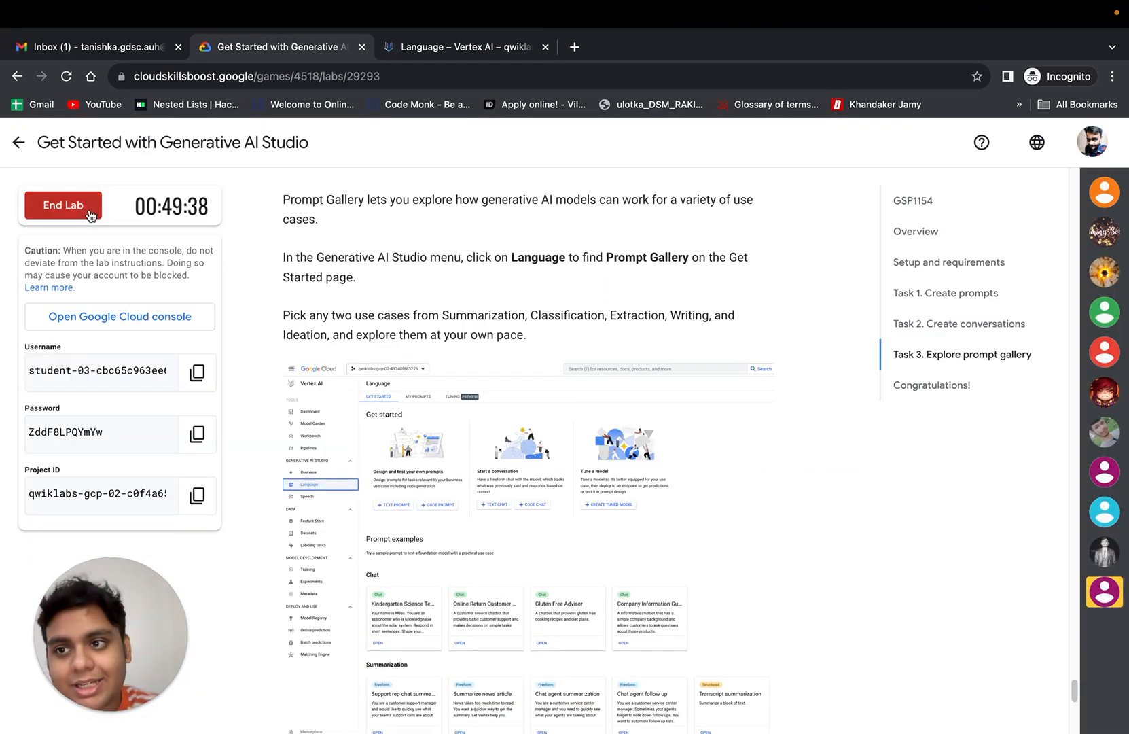
{"action": "left_click", "coordinate": [490, 48]}
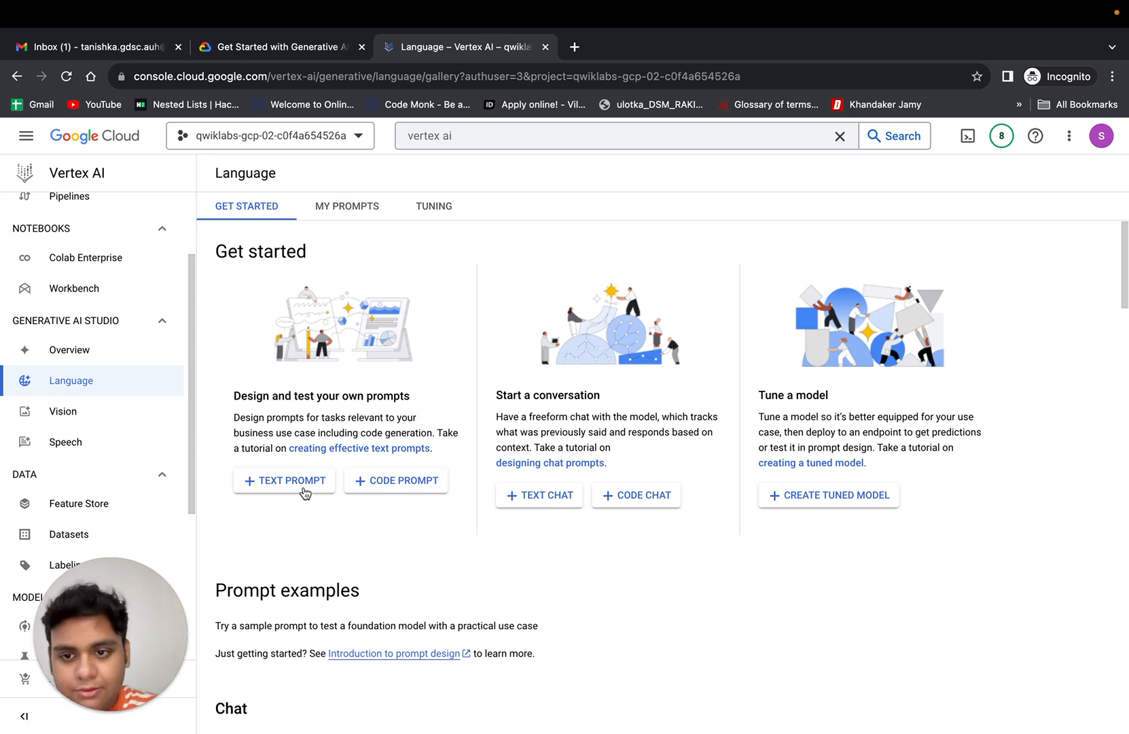
Create a new freeform text prompt reading "write an essay on google developer student clubs.".
{"action": "left_click", "coordinate": [299, 498]}
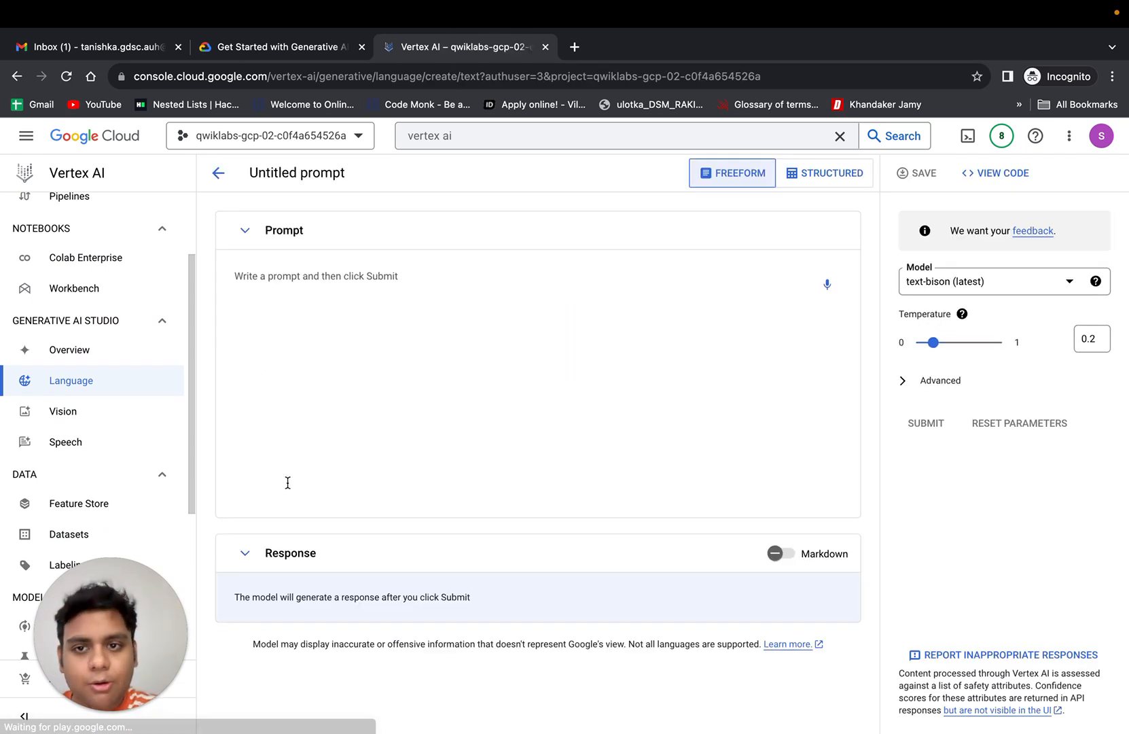
{"action": "left_click", "coordinate": [420, 344]}
{"action": "type", "text": "write"}
{"action": "key", "text": "BackSpace"}
{"action": "type", "text": "te an ess"}
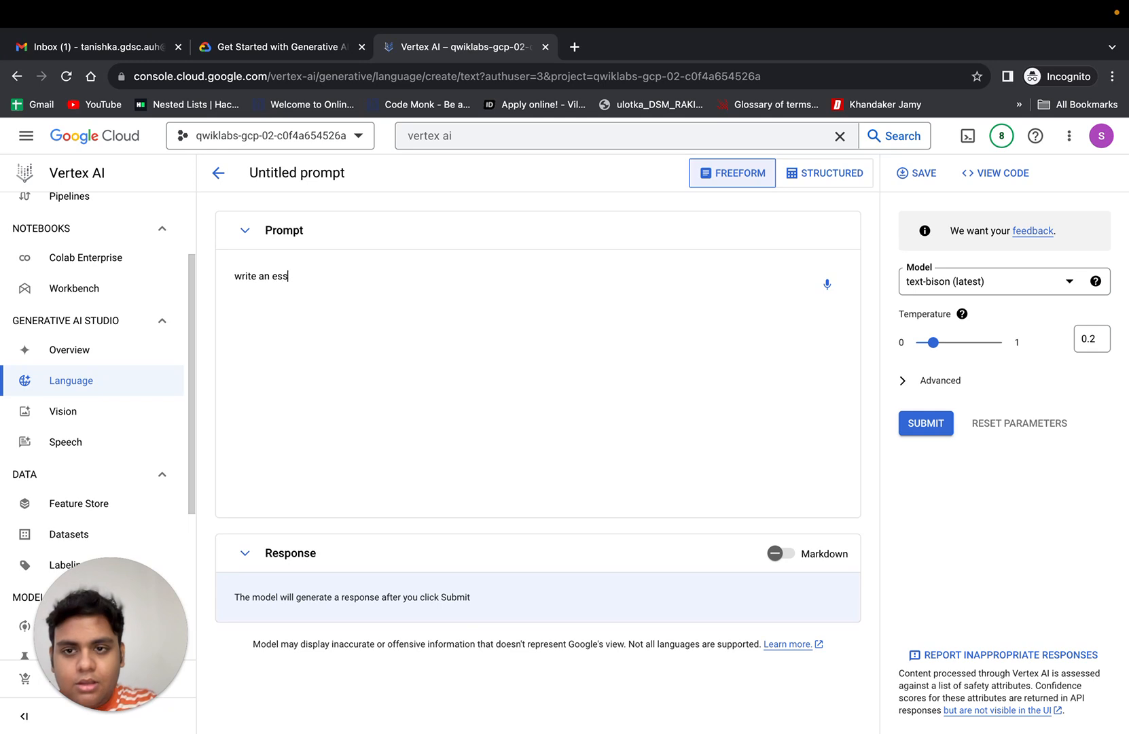
{"action": "type", "text": "ay on goog"}
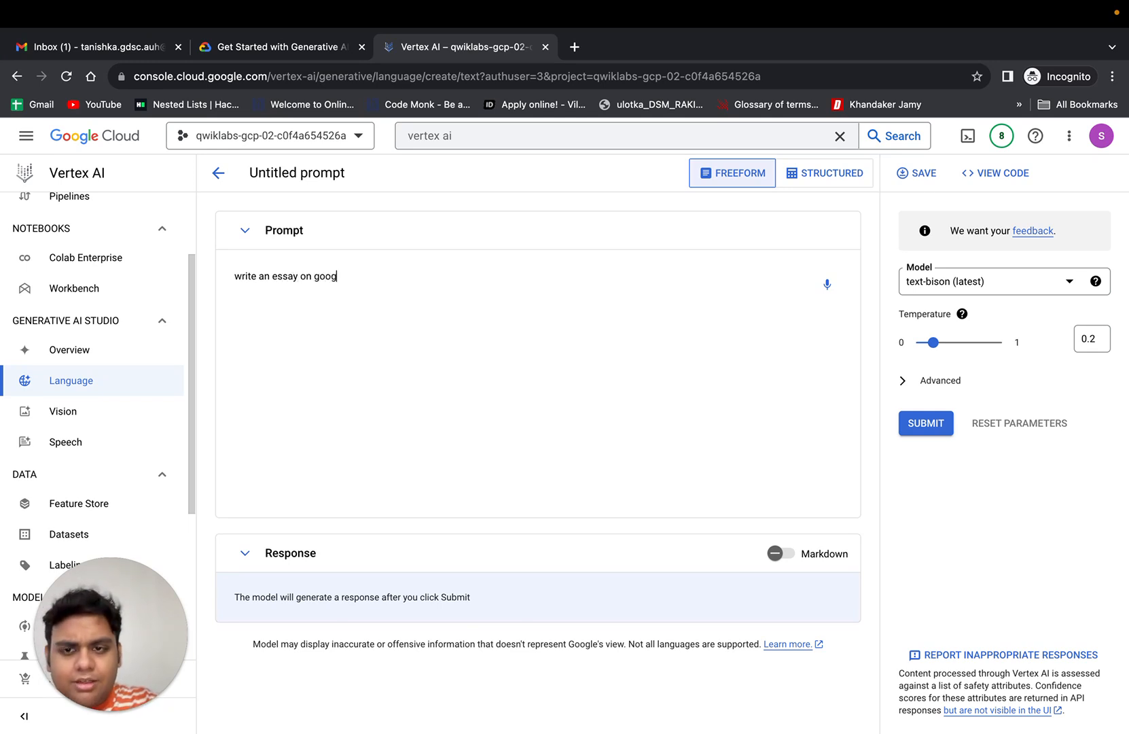
{"action": "type", "text": "le develoeper studnet"}
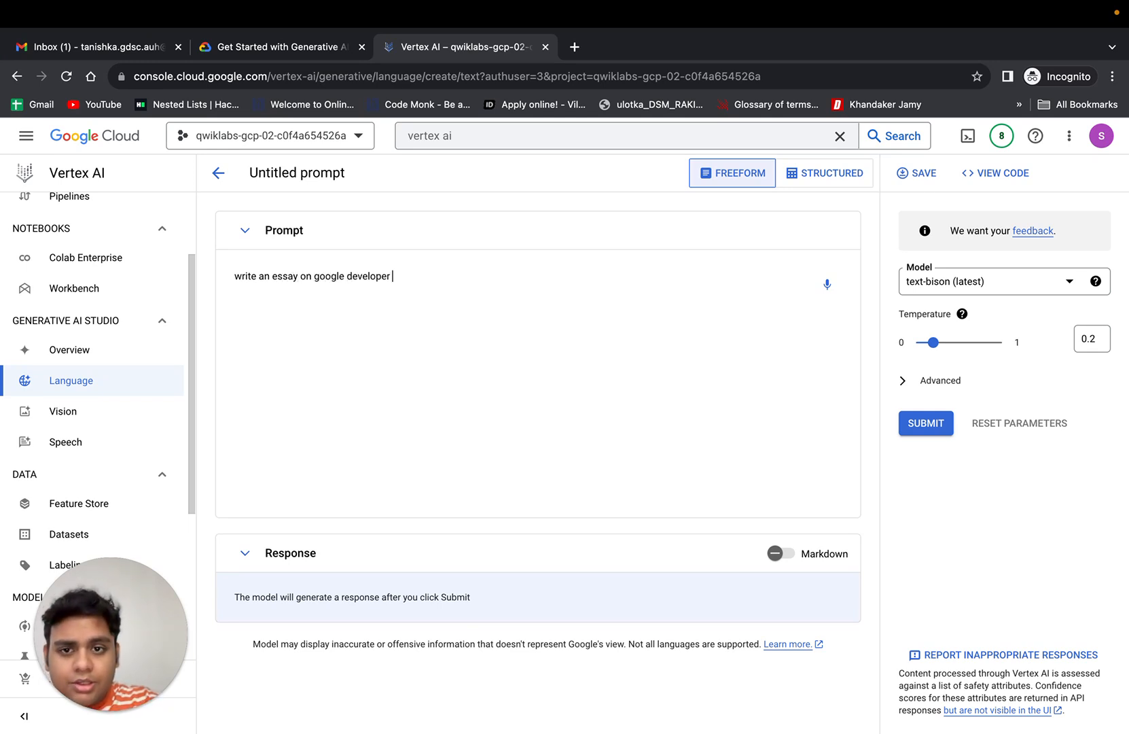
{"action": "key", "text": "BackSpace"}
{"action": "key", "text": "BackSpace"}
{"action": "key", "text": "BackSpace"}
{"action": "type", "text": "ent clubs."}
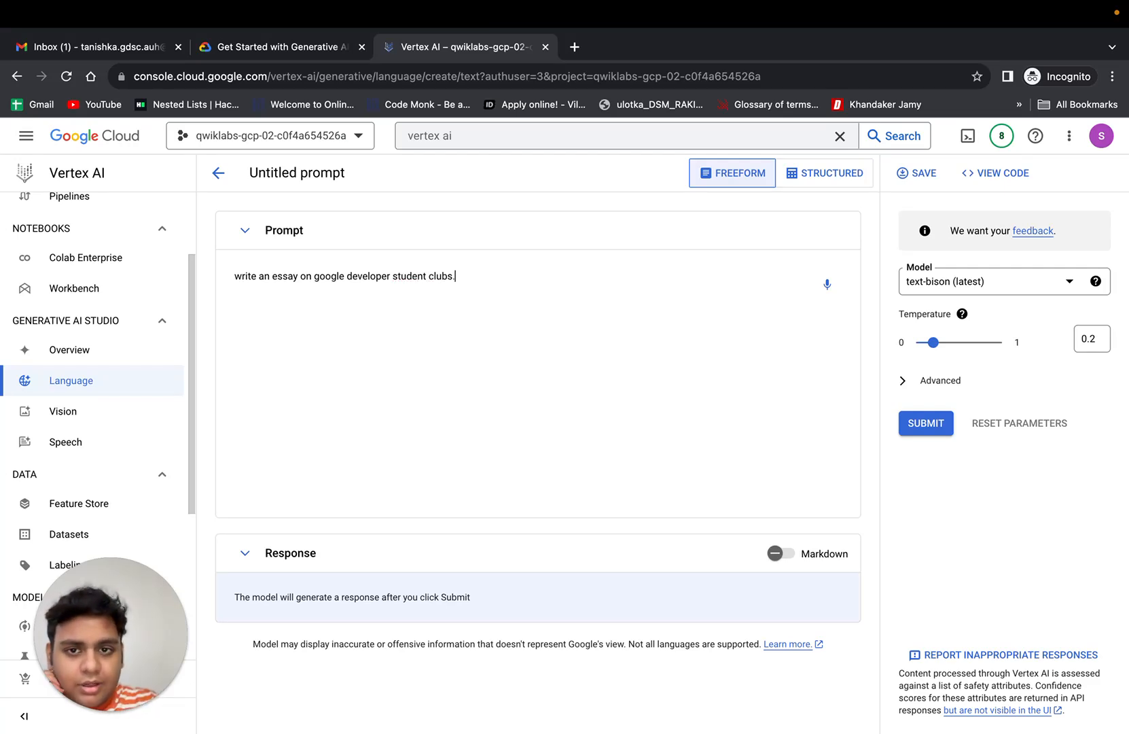
Set the essay prompt's temperature to 0.5 and Top-P to 0.5, and submit it.
{"action": "left_click", "coordinate": [902, 379]}
{"action": "left_click_drag", "start_coordinate": [934, 343], "coordinate": [958, 343]}
{"action": "mouse_move", "coordinate": [955, 417]}
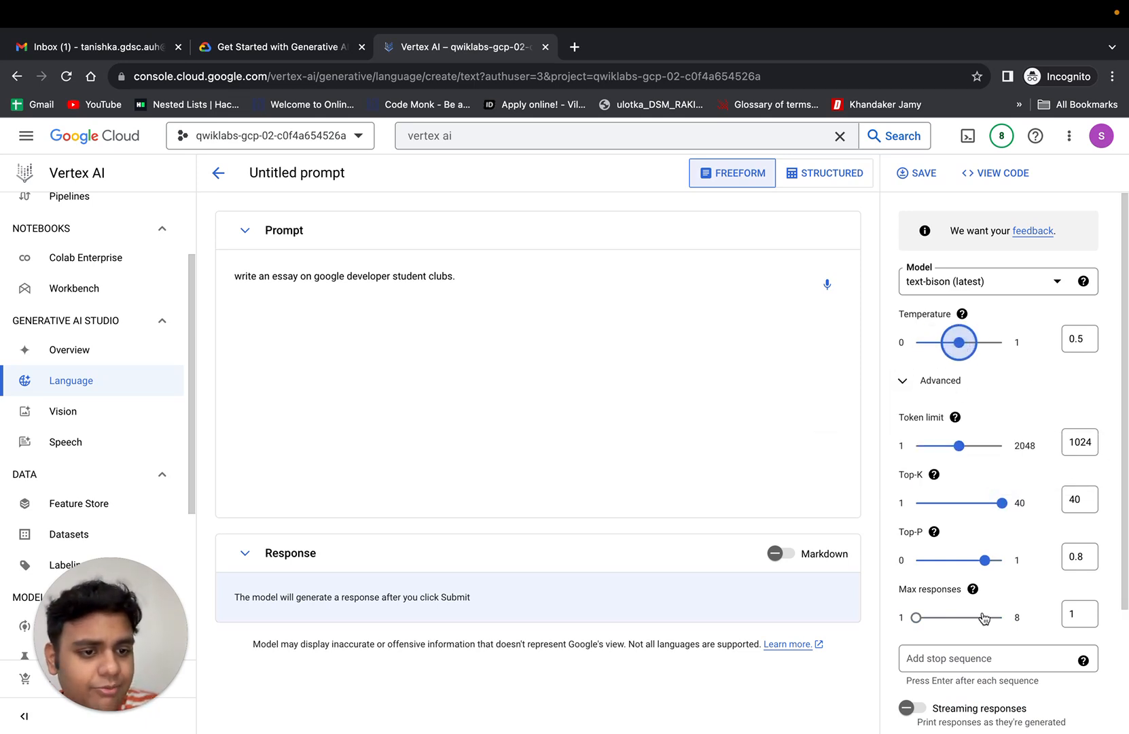
{"action": "left_click_drag", "start_coordinate": [985, 560], "coordinate": [960, 583]}
{"action": "scroll", "coordinate": [960, 583], "scroll_direction": "down", "scroll_amount": 3}
{"action": "left_click", "coordinate": [932, 672]}
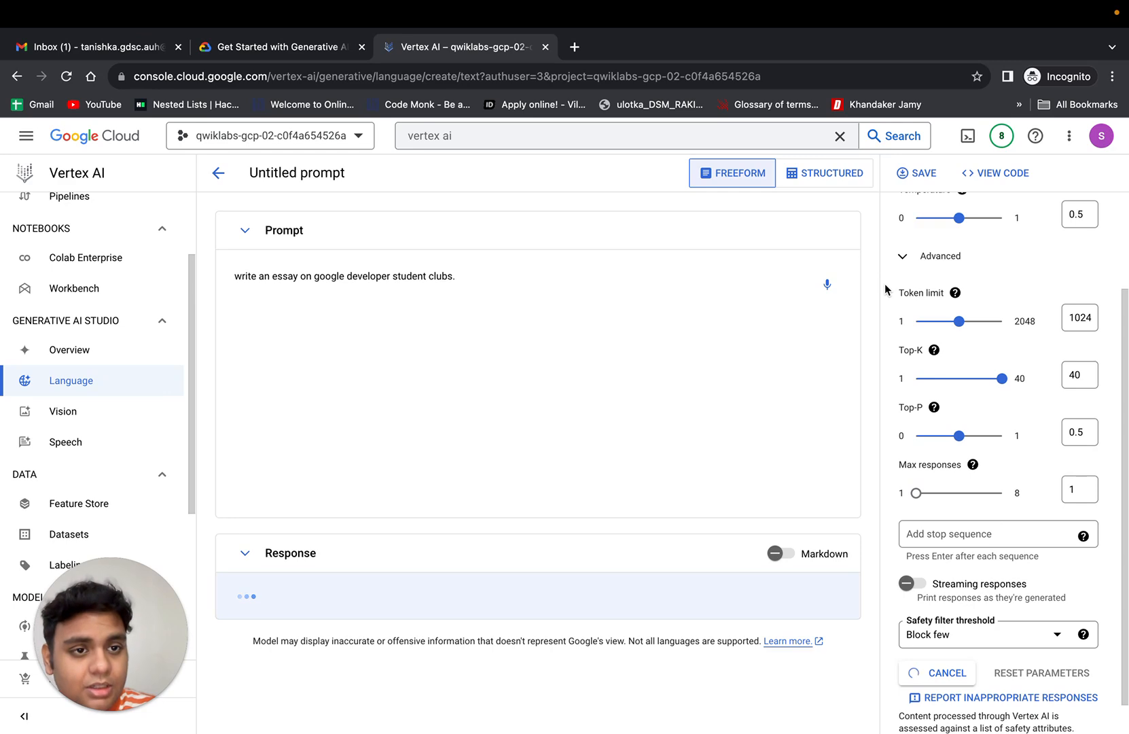
Read through the model's generated essay response on Google Developer Student Clubs.
{"action": "scroll", "coordinate": [532, 479], "scroll_direction": "down", "scroll_amount": 3}
{"action": "scroll", "coordinate": [532, 480], "scroll_direction": "down", "scroll_amount": 1}
{"action": "scroll", "coordinate": [531, 479], "scroll_direction": "up", "scroll_amount": 4}
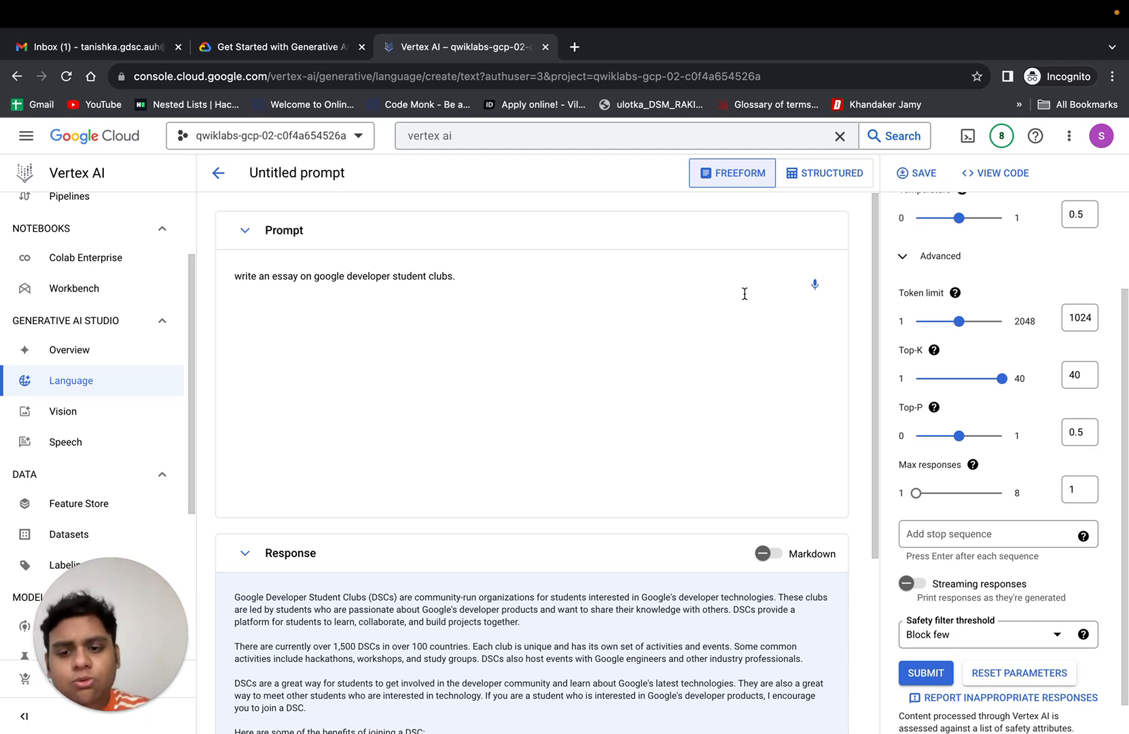
{"action": "scroll", "coordinate": [745, 293], "scroll_direction": "down", "scroll_amount": 4}
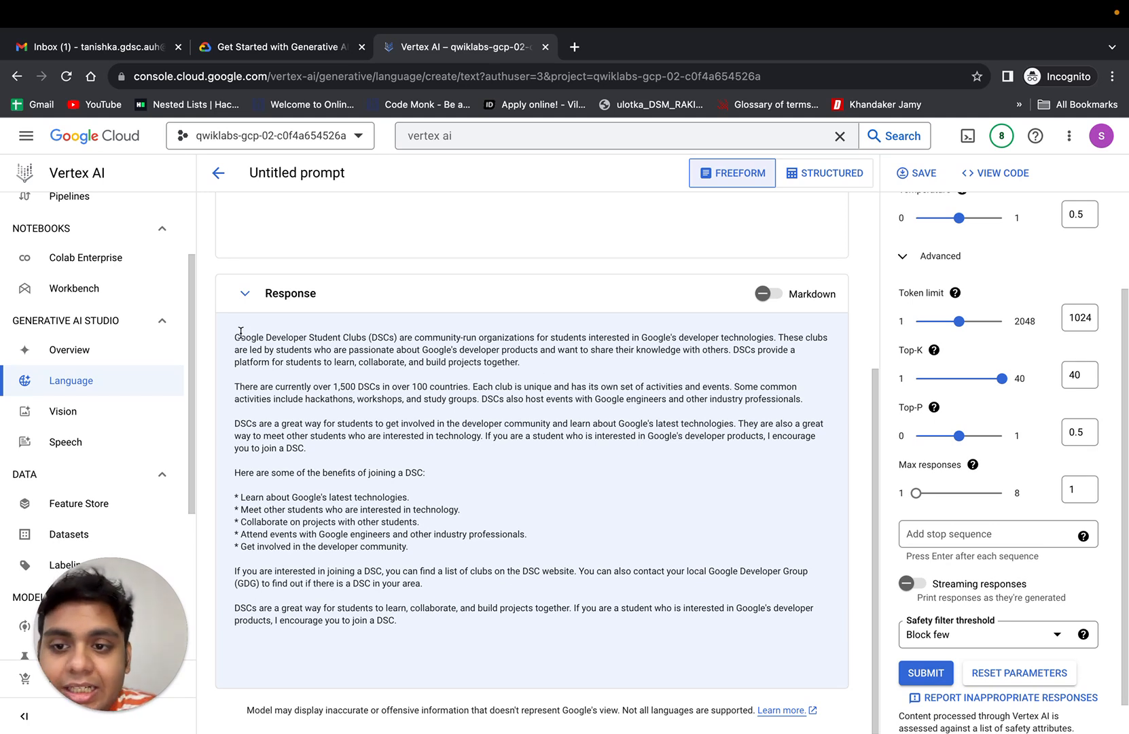
{"action": "left_click_drag", "start_coordinate": [237, 331], "coordinate": [441, 630]}
{"action": "left_click", "coordinate": [441, 630]}
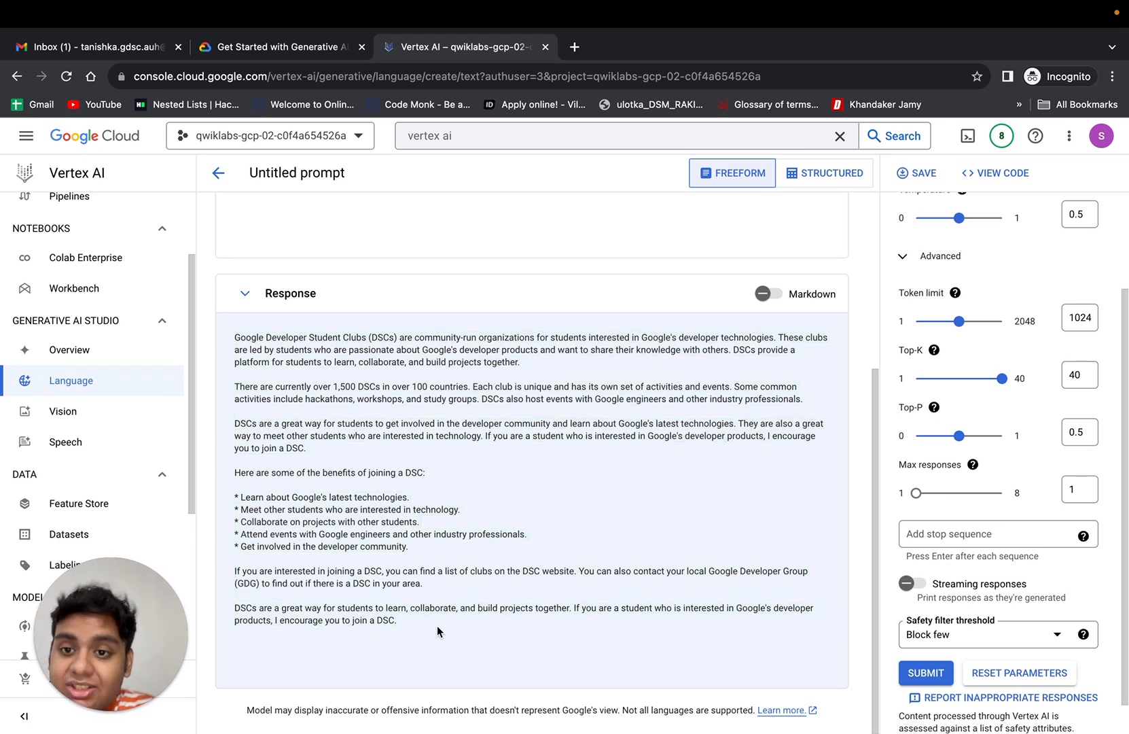
{"action": "left_click_drag", "start_coordinate": [337, 333], "coordinate": [482, 333]}
{"action": "left_click", "coordinate": [483, 333]}
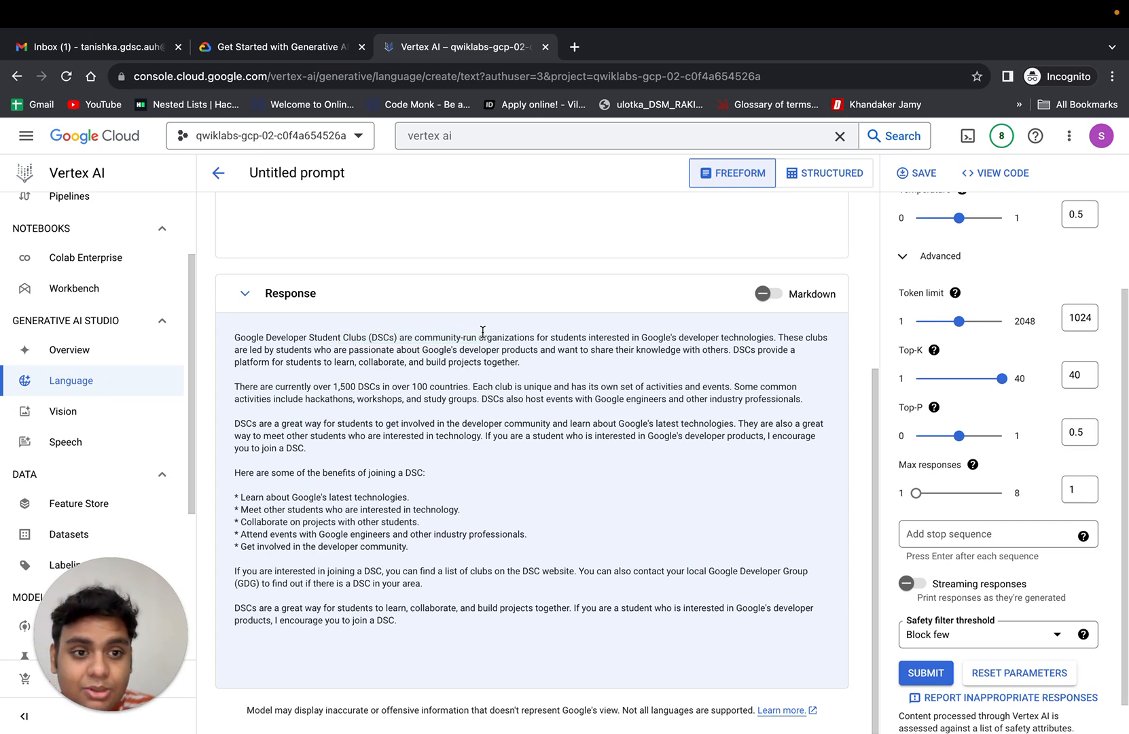
{"action": "left_click_drag", "start_coordinate": [396, 621], "coordinate": [344, 416]}
{"action": "left_click", "coordinate": [344, 416]}
Try to append "Give me 10 bulleted points for it" to the essay prompt and resubmit it.
{"action": "scroll", "coordinate": [343, 417], "scroll_direction": "up", "scroll_amount": 4}
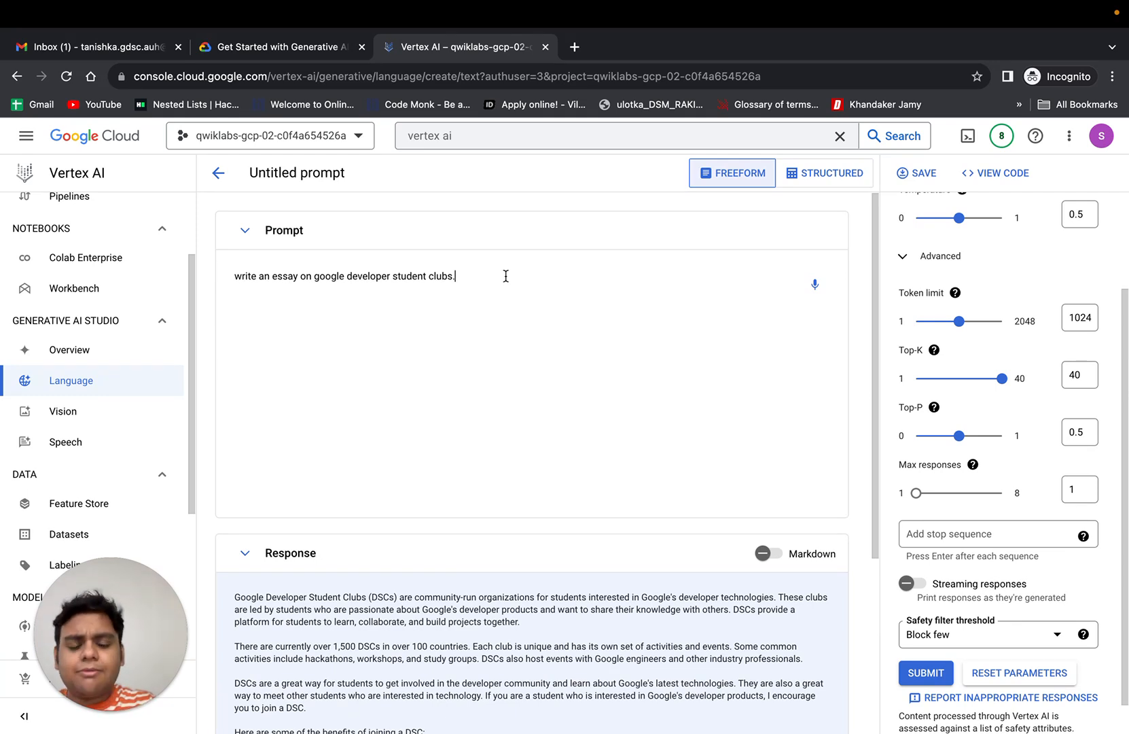
{"action": "type", "text": "Giv"}
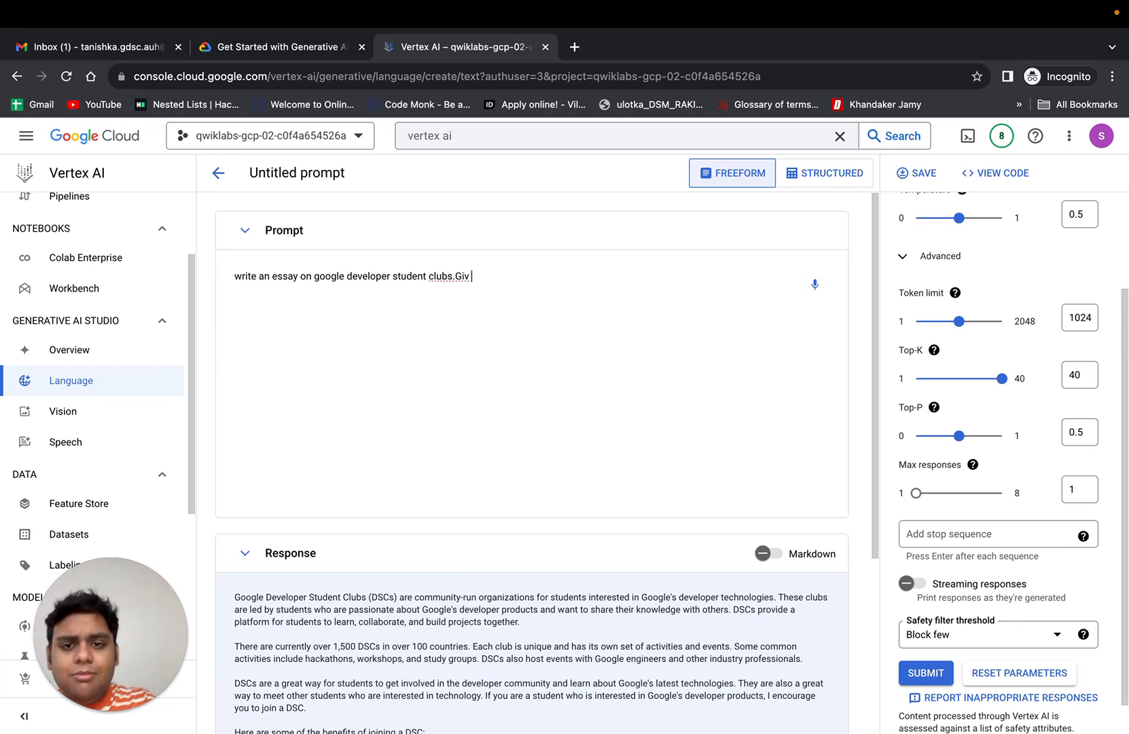
{"action": "type", "text": "e me 10 "}
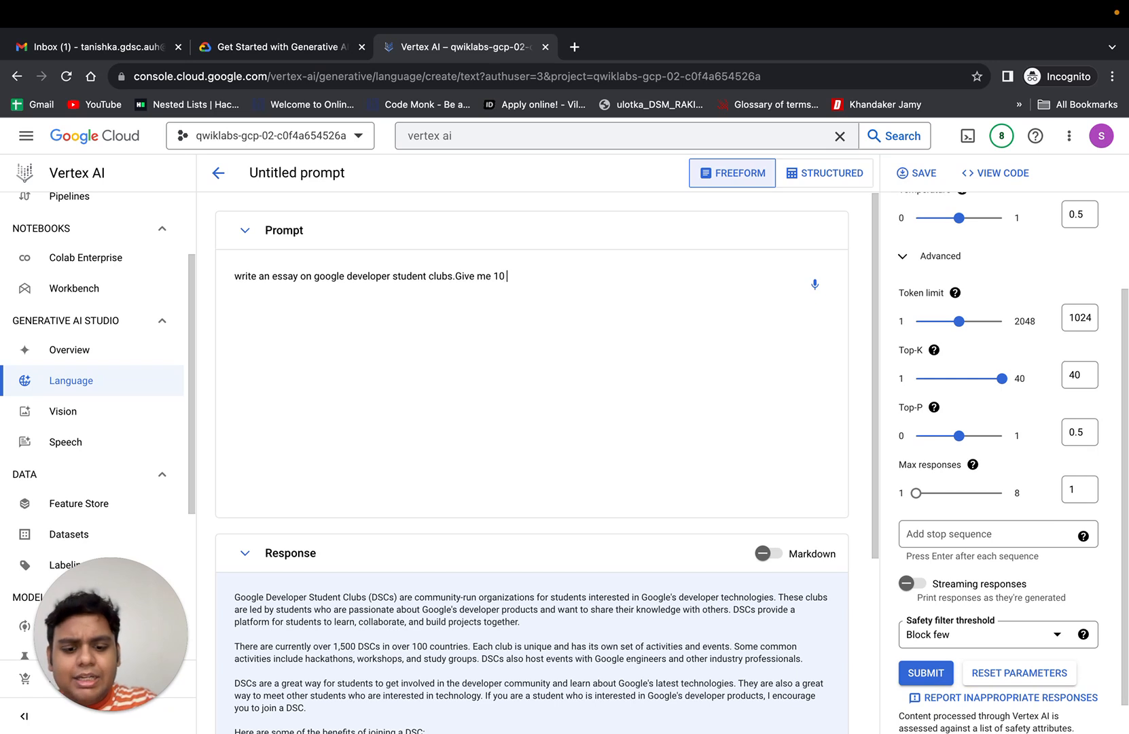
{"action": "type", "text": "bullte"}
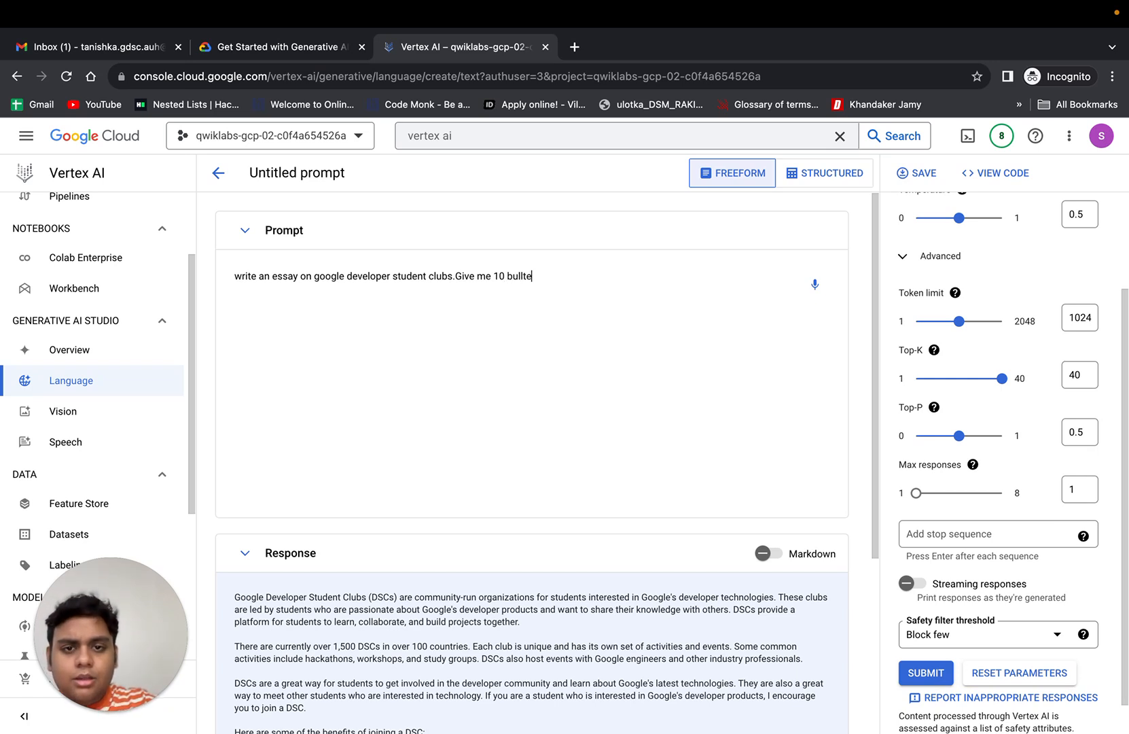
{"action": "key", "text": "BackSpace"}
{"action": "key", "text": "BackSpace"}
{"action": "type", "text": "eted"}
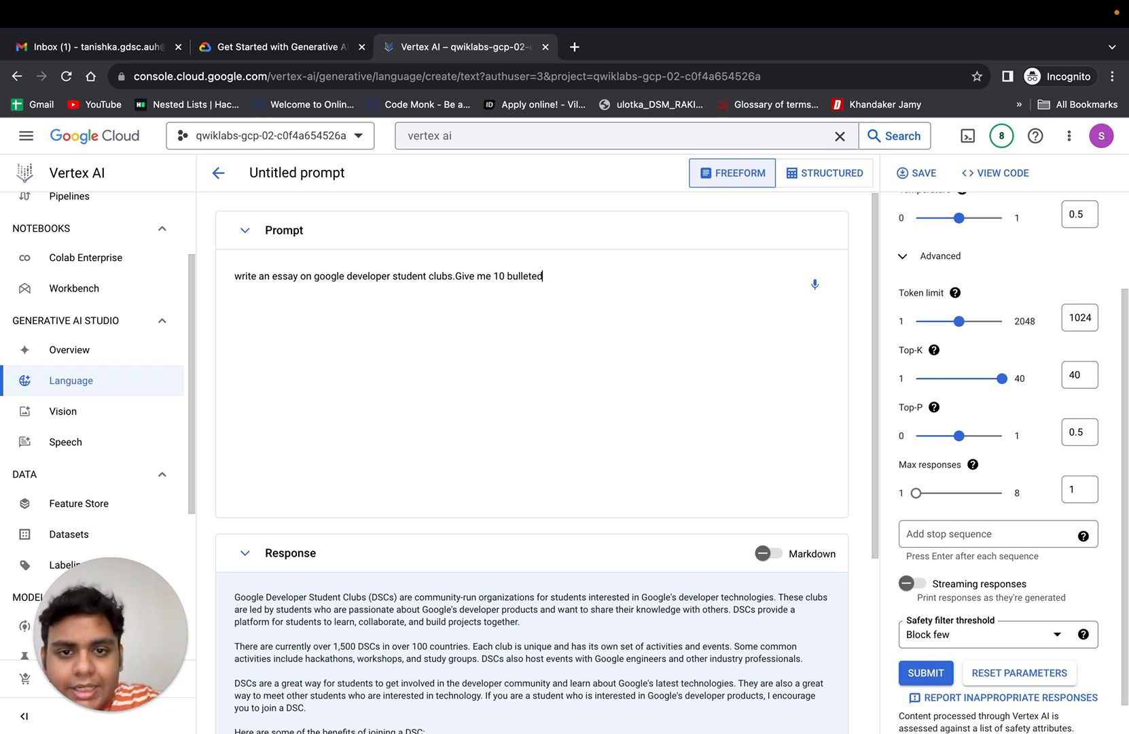
{"action": "type", "text": " points for it"}
{"action": "key", "text": "Return"}
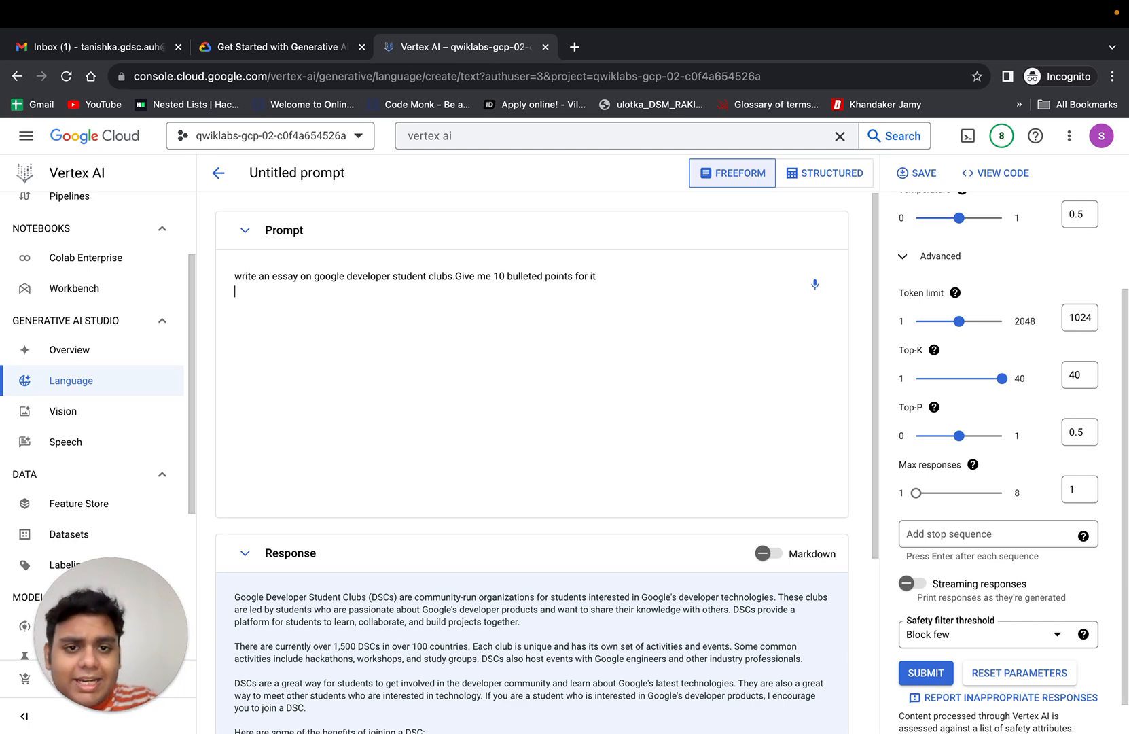
{"action": "left_click", "coordinate": [936, 674]}
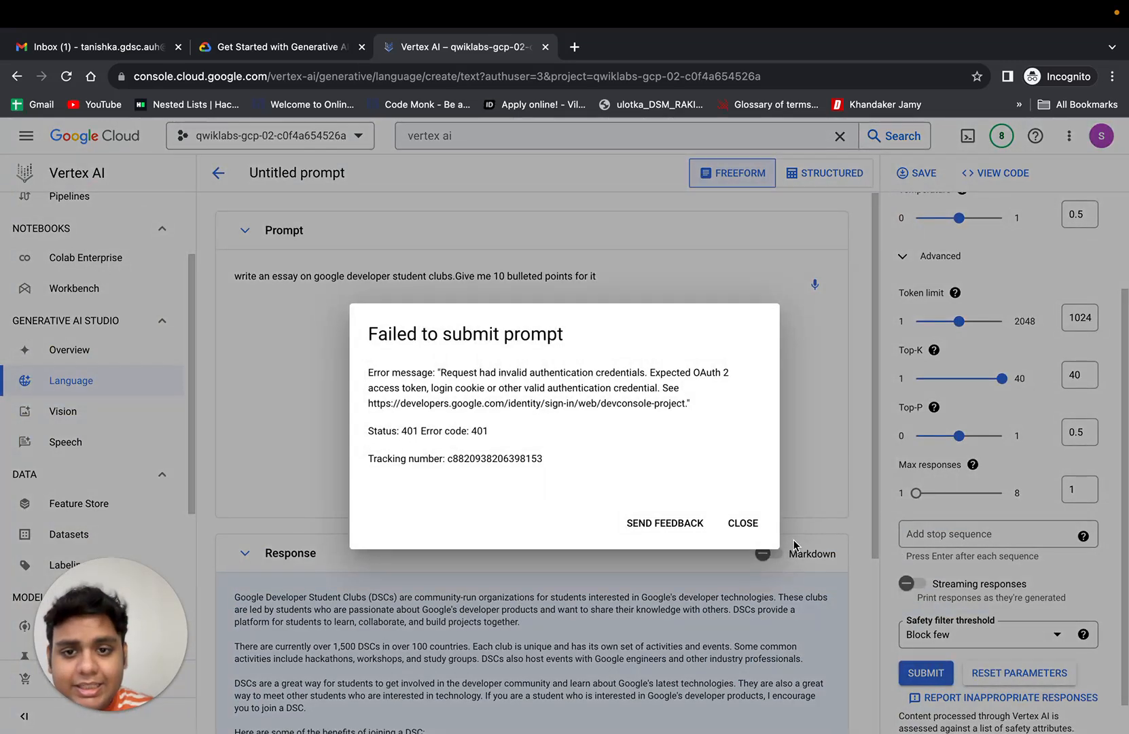
Dismiss the submission error, copy the lab's username, and enter it as another account on the Google sign-in page.
{"action": "left_click", "coordinate": [742, 525]}
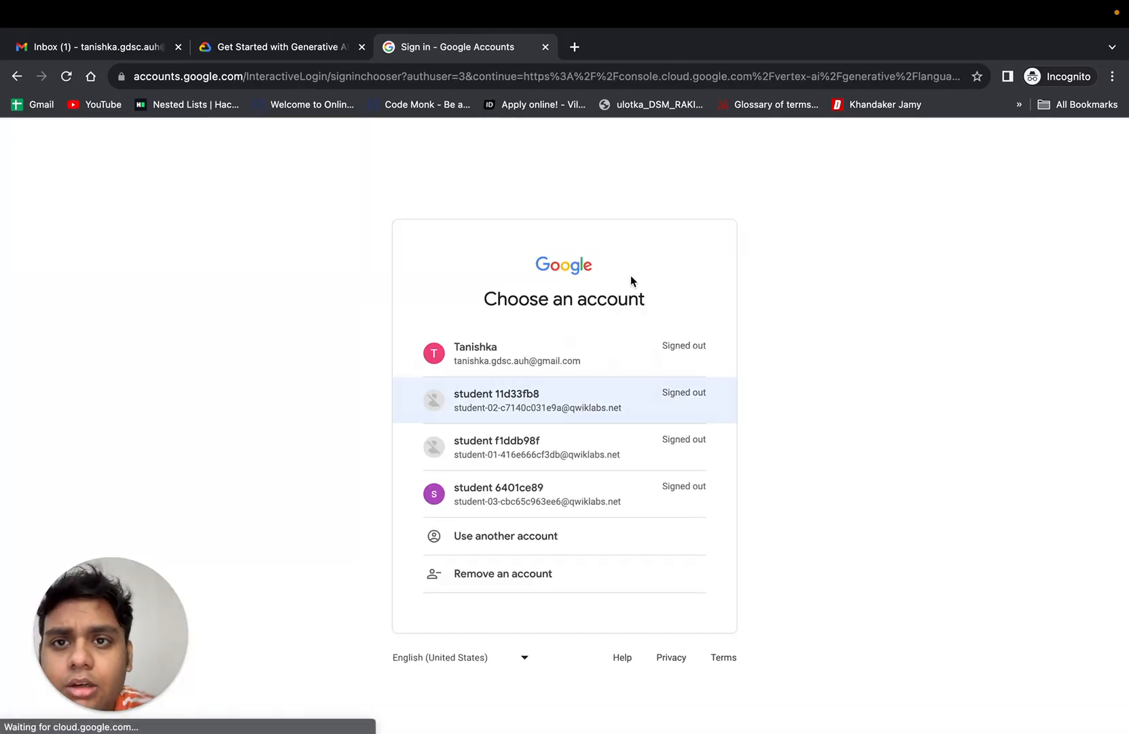
{"action": "left_click", "coordinate": [314, 47]}
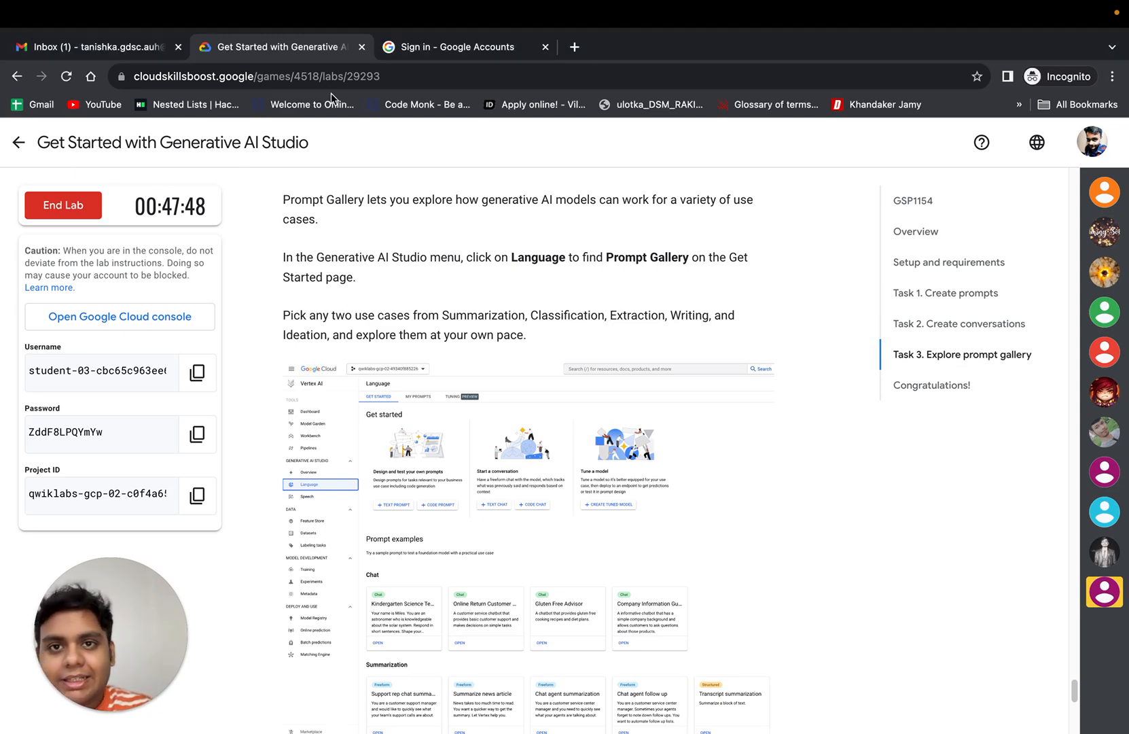
{"action": "left_click", "coordinate": [197, 372]}
{"action": "left_click", "coordinate": [458, 58]}
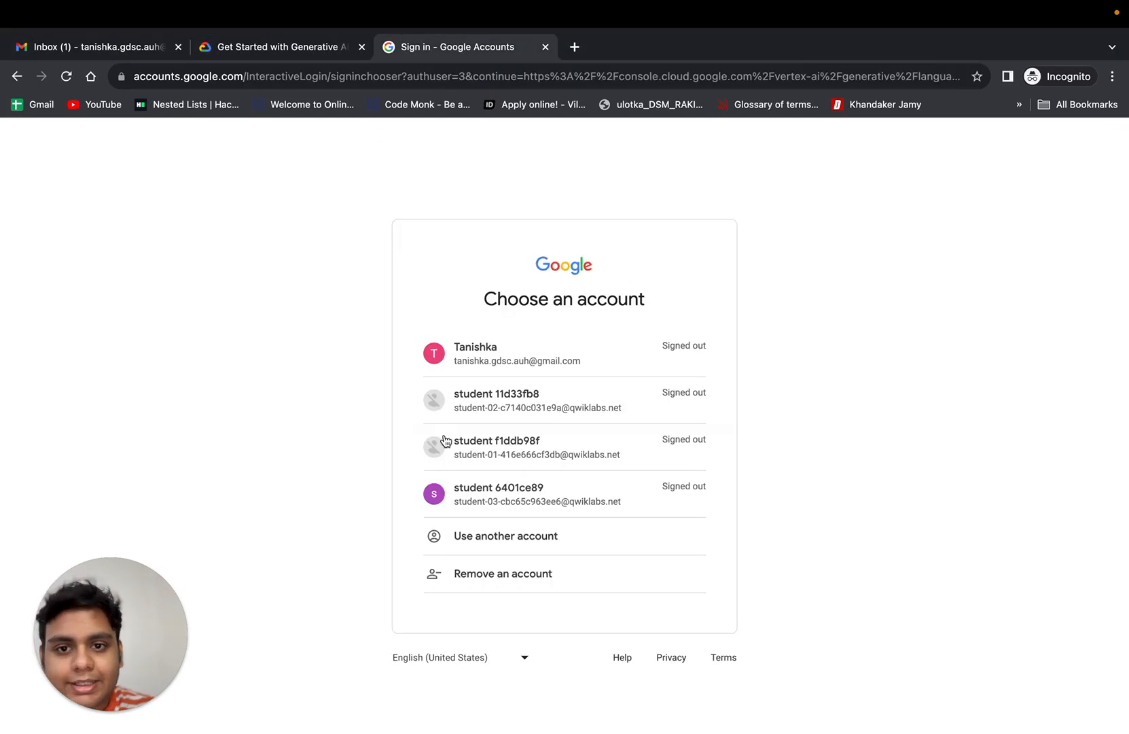
{"action": "left_click", "coordinate": [467, 575]}
{"action": "left_click", "coordinate": [443, 591]}
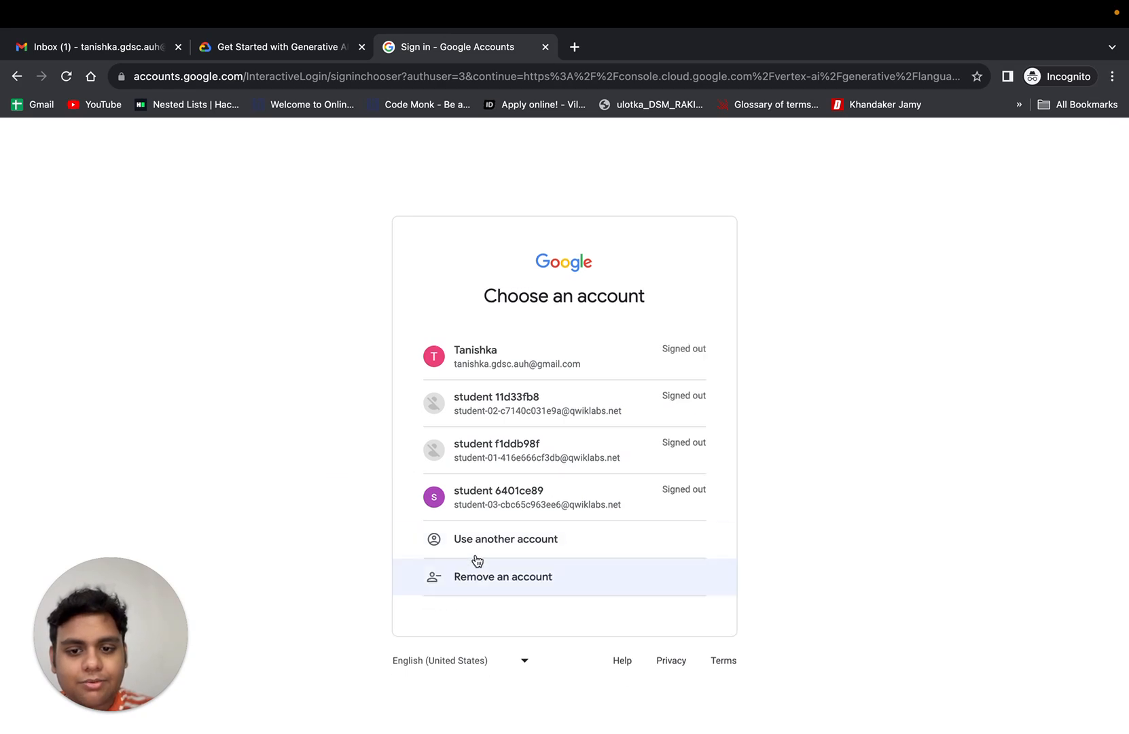
{"action": "left_click", "coordinate": [476, 538]}
{"action": "key", "text": "super+v"}
{"action": "left_click", "coordinate": [668, 550]}
Copy the lab's account password, paste it into the sign-in password field, and sign in to the console again.
{"action": "left_click", "coordinate": [318, 51]}
{"action": "left_click", "coordinate": [197, 434]}
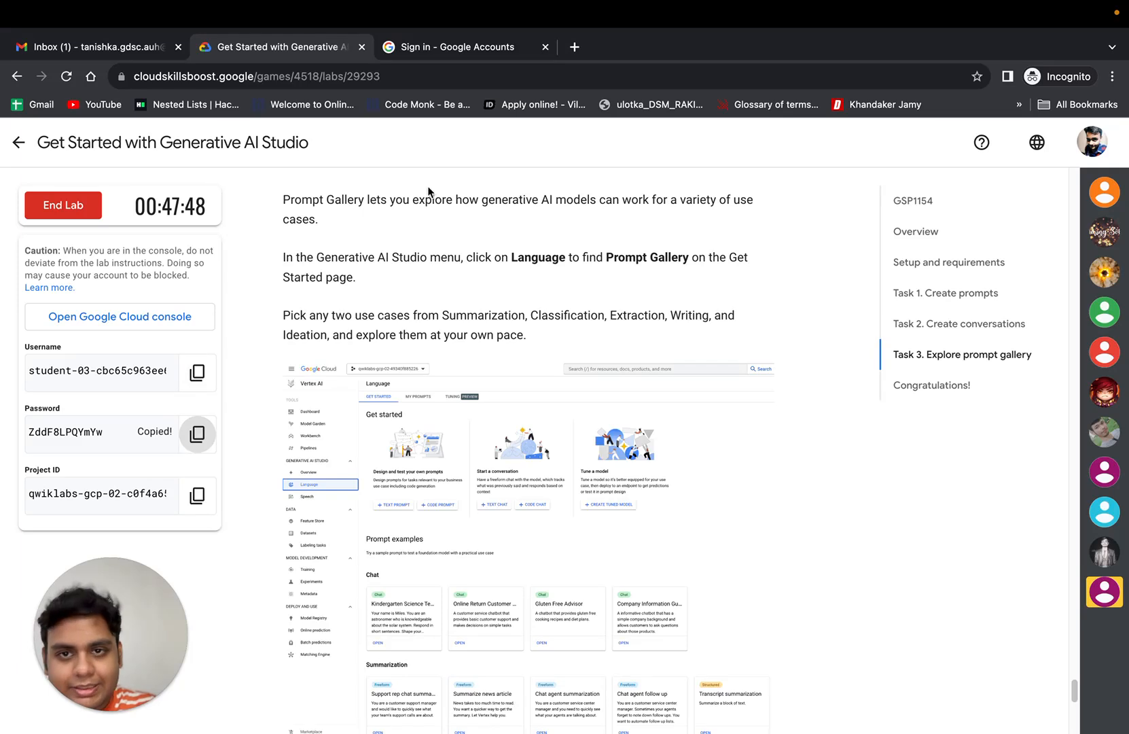
{"action": "left_click", "coordinate": [469, 46]}
{"action": "key", "text": "super+v"}
{"action": "left_click", "coordinate": [677, 521]}
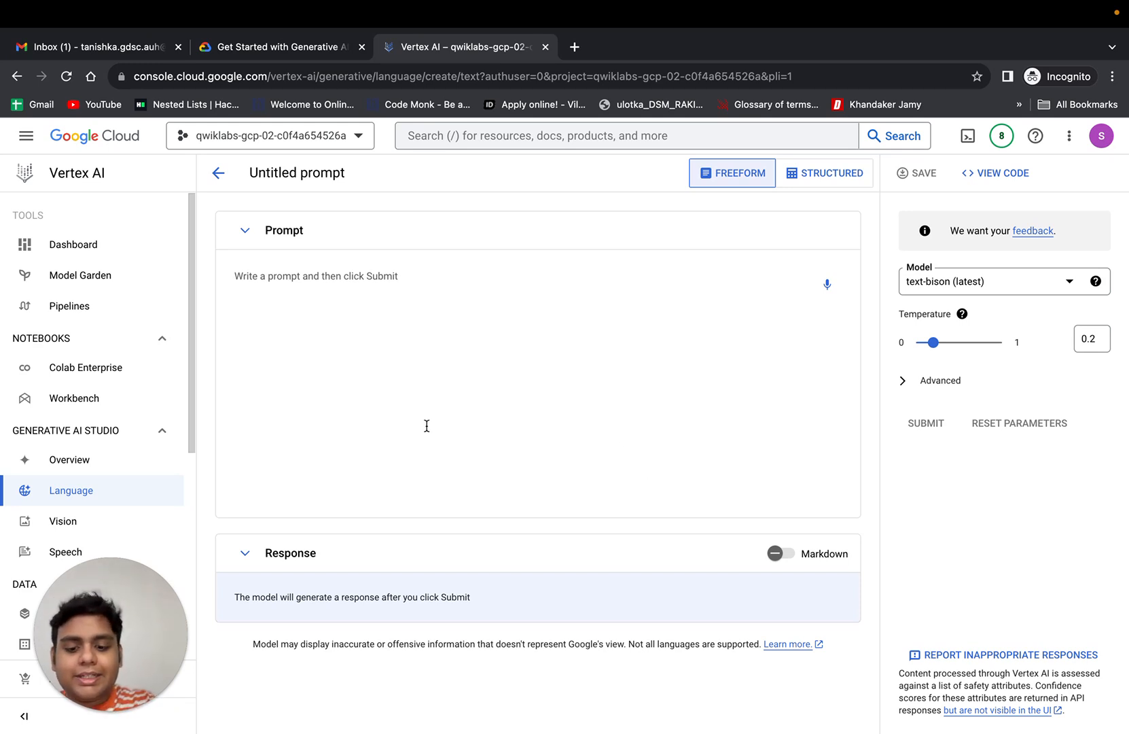
Write the freeform prompt "write an essay on google developer student clubs".
{"action": "type", "text": "wirte wi"}
{"action": "key", "text": "BackSpace"}
{"action": "key", "text": "BackSpace"}
{"action": "key", "text": "BackSpace"}
{"action": "key", "text": "BackSpace"}
{"action": "key", "text": "BackSpace"}
{"action": "key", "text": "BackSpace"}
{"action": "key", "text": "BackSpace"}
{"action": "key", "text": "BackSpace"}
{"action": "type", "text": "w"}
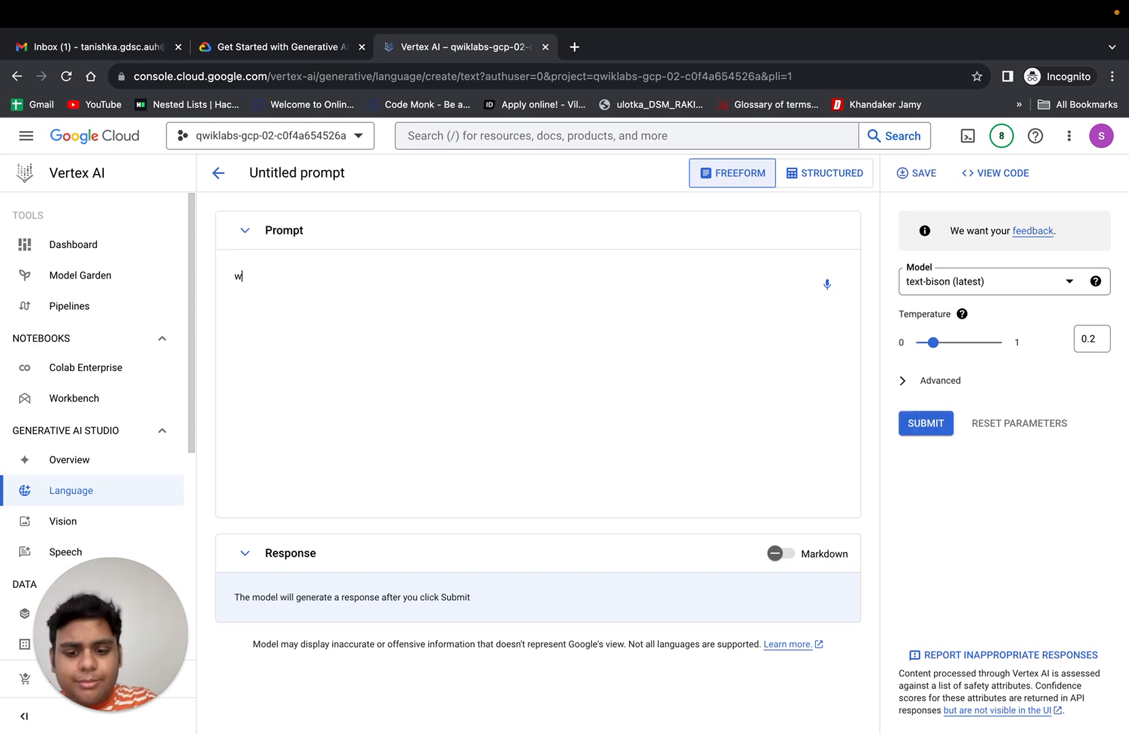
{"action": "type", "text": "rite an es"}
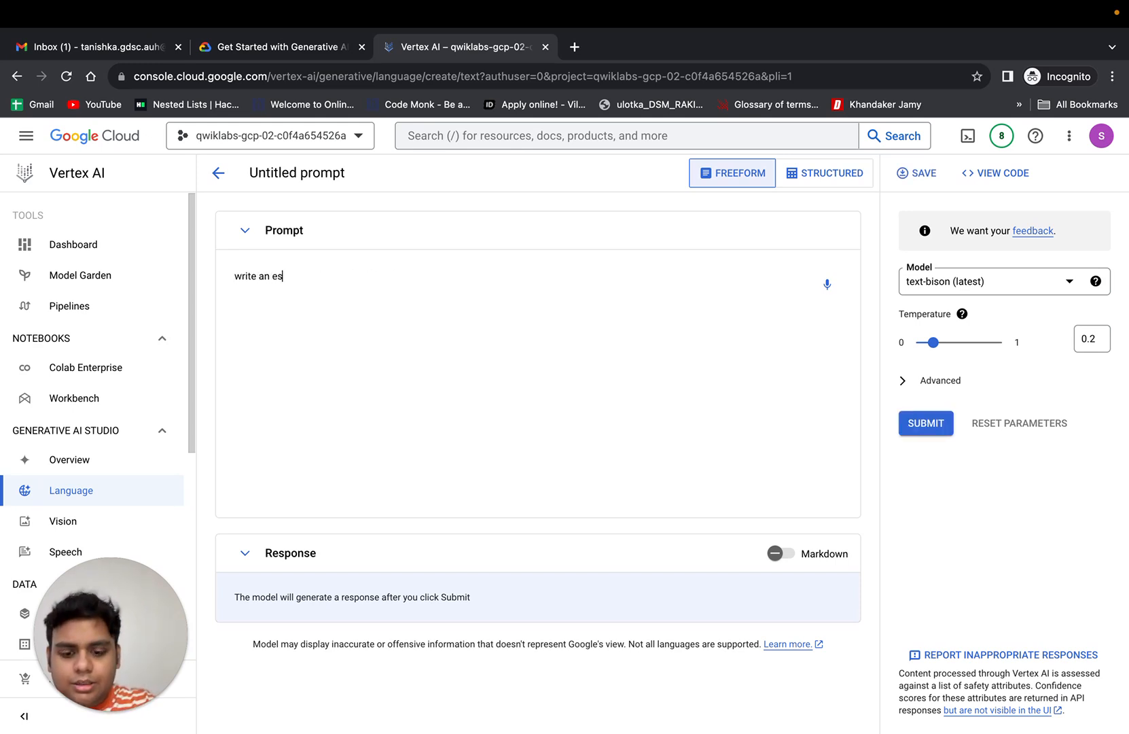
{"action": "type", "text": "say on googl"}
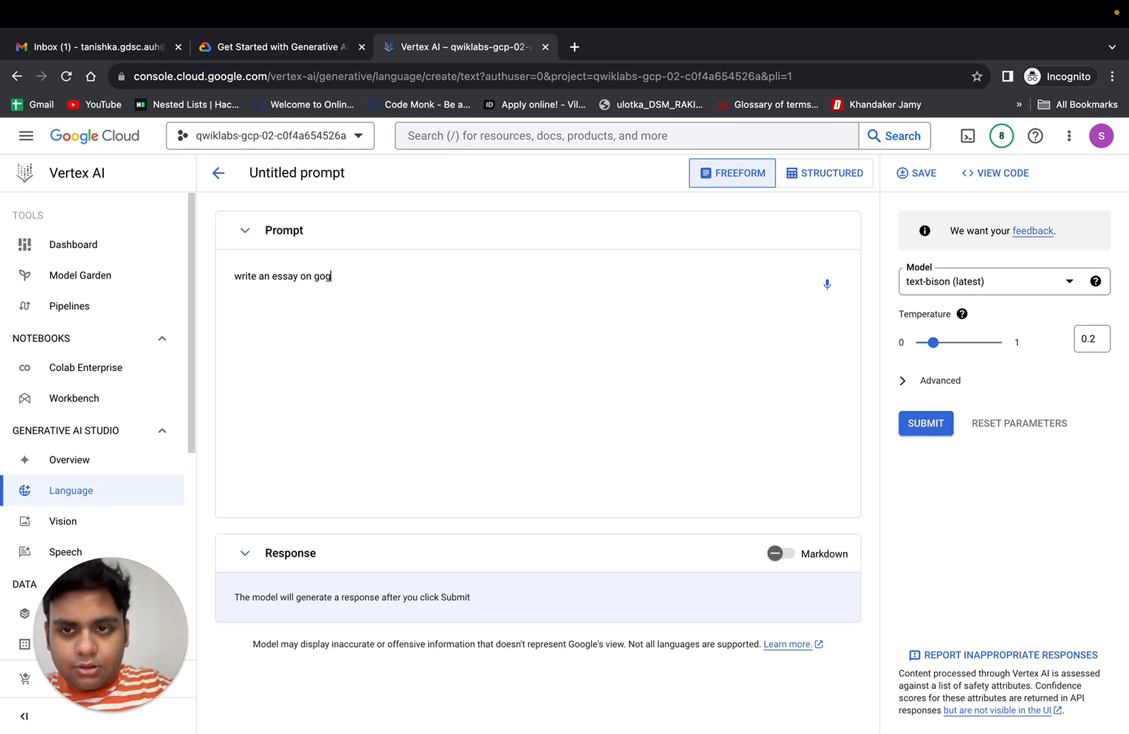
{"action": "key", "text": "BackSpace"}
{"action": "key", "text": "BackSpace"}
{"action": "key", "text": "BackSpace"}
{"action": "type", "text": "ogle de"}
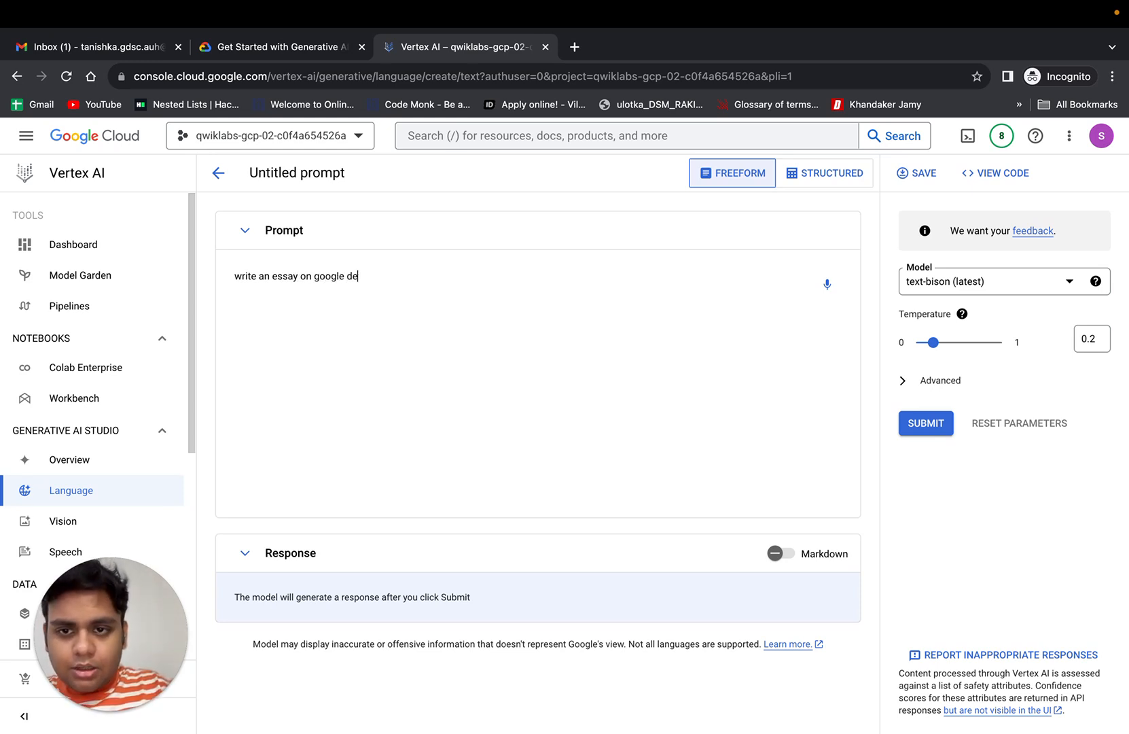
{"action": "type", "text": "veloper stud"}
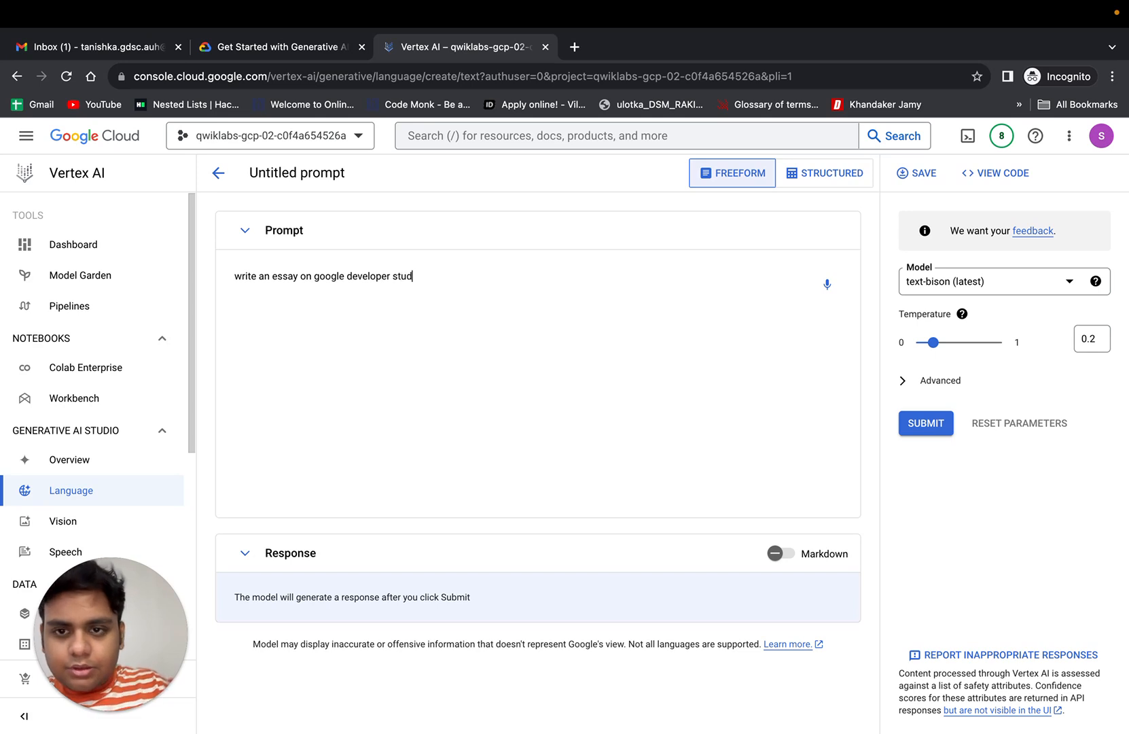
{"action": "type", "text": "ent clubs"}
{"action": "key", "text": "BackSpace"}
{"action": "type", "text": "bs"}
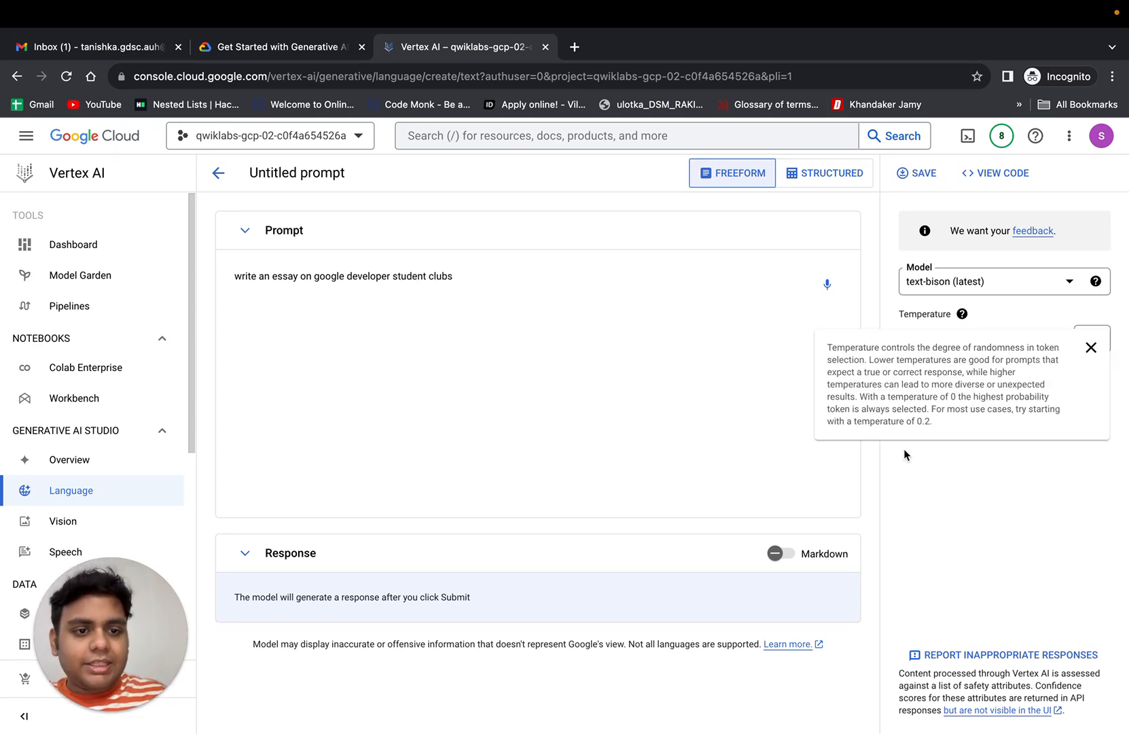
Set the essay prompt's temperature to 0.6, Top-K to 35 and Top-P to 0.88, and submit it.
{"action": "left_click", "coordinate": [902, 380]}
{"action": "left_click_drag", "start_coordinate": [932, 342], "coordinate": [967, 342]}
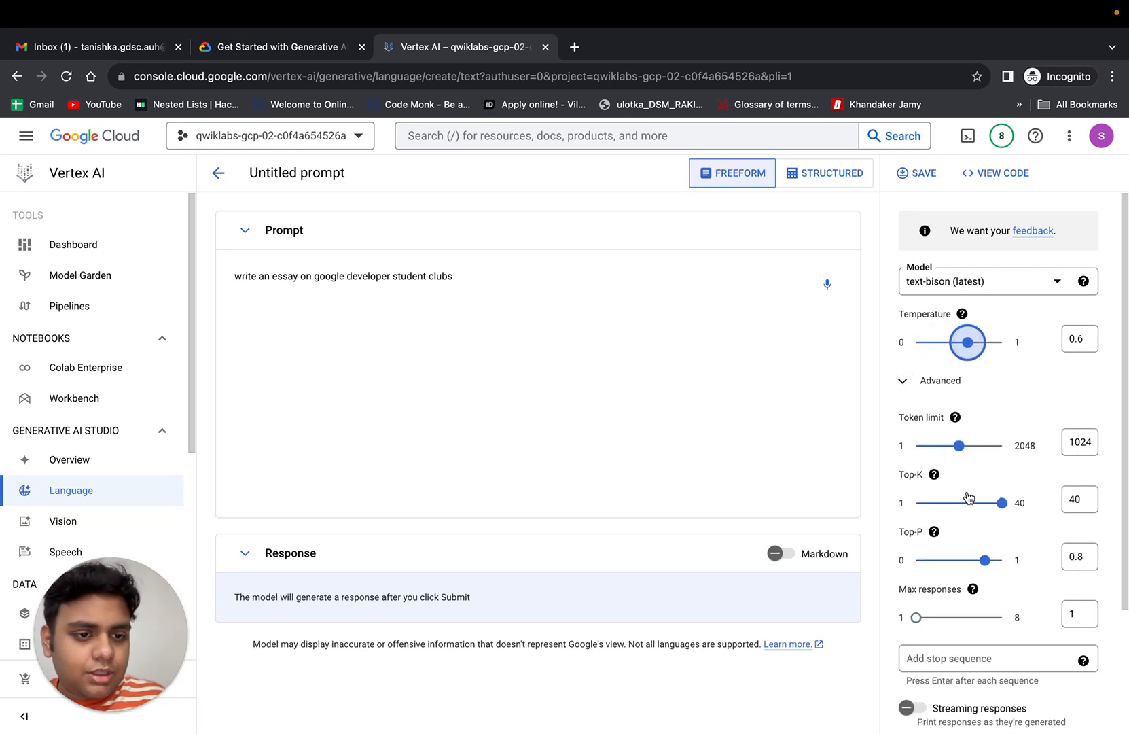
{"action": "left_click_drag", "start_coordinate": [1001, 503], "coordinate": [991, 502]}
{"action": "left_click", "coordinate": [991, 560]}
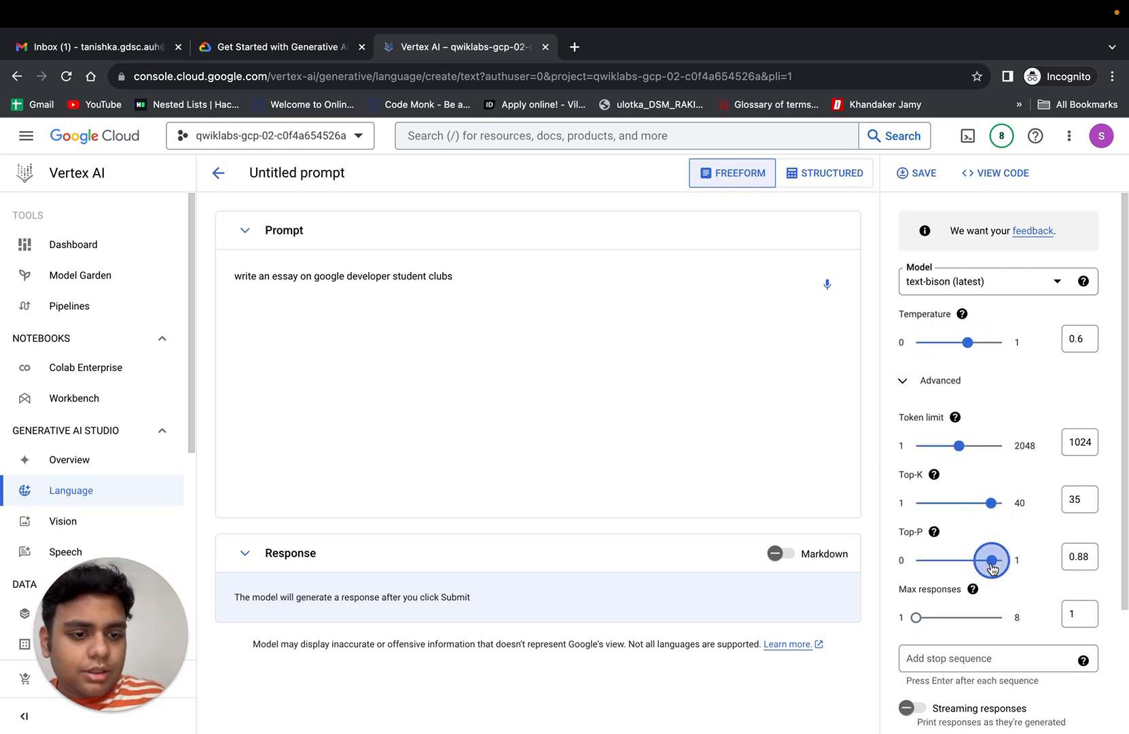
{"action": "scroll", "coordinate": [992, 568], "scroll_direction": "down", "scroll_amount": 5}
{"action": "left_click", "coordinate": [925, 635]}
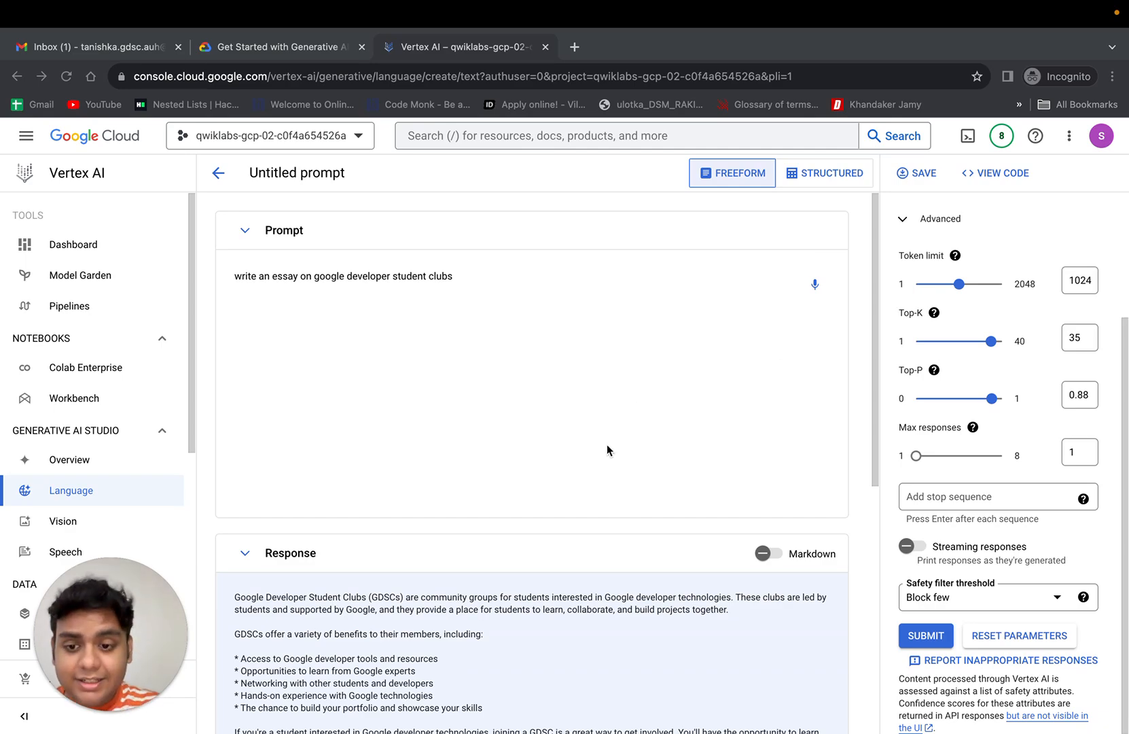
Read through the generated essay response and review the model parameters used for it.
{"action": "scroll", "coordinate": [607, 444], "scroll_direction": "down", "scroll_amount": 7}
{"action": "scroll", "coordinate": [420, 460], "scroll_direction": "up", "scroll_amount": 6}
{"action": "scroll", "coordinate": [419, 459], "scroll_direction": "down", "scroll_amount": 6}
{"action": "scroll", "coordinate": [309, 479], "scroll_direction": "up", "scroll_amount": 2}
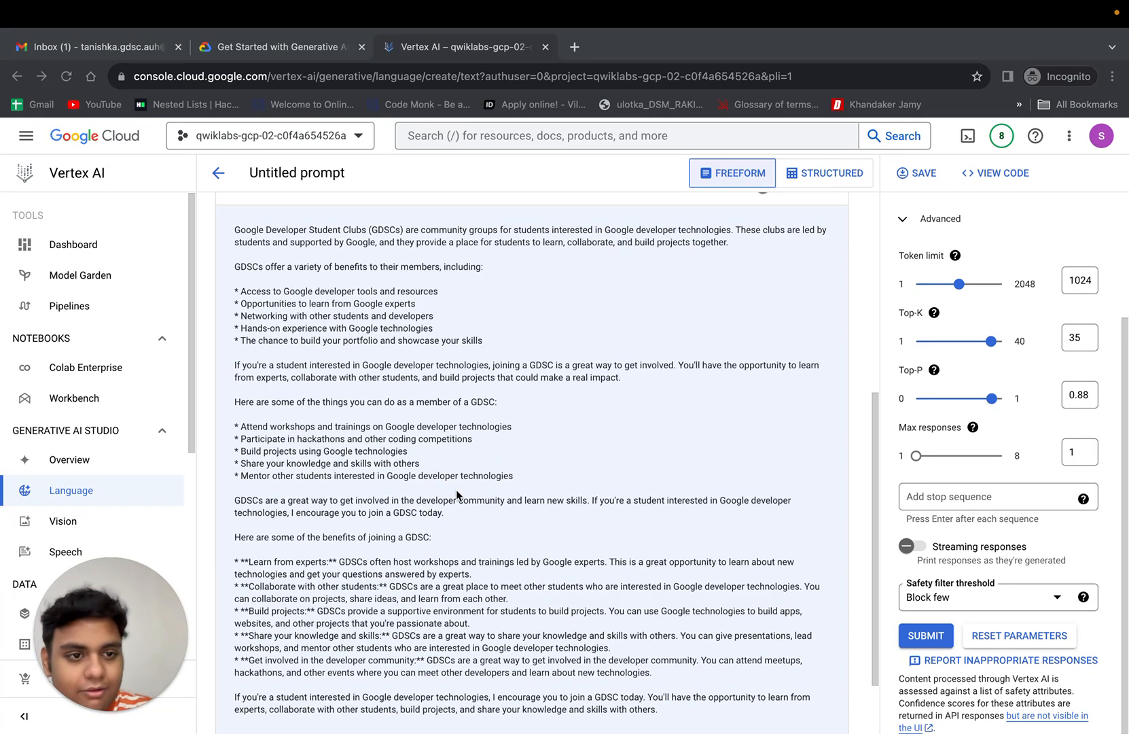
{"action": "scroll", "coordinate": [1019, 448], "scroll_direction": "up", "scroll_amount": 3}
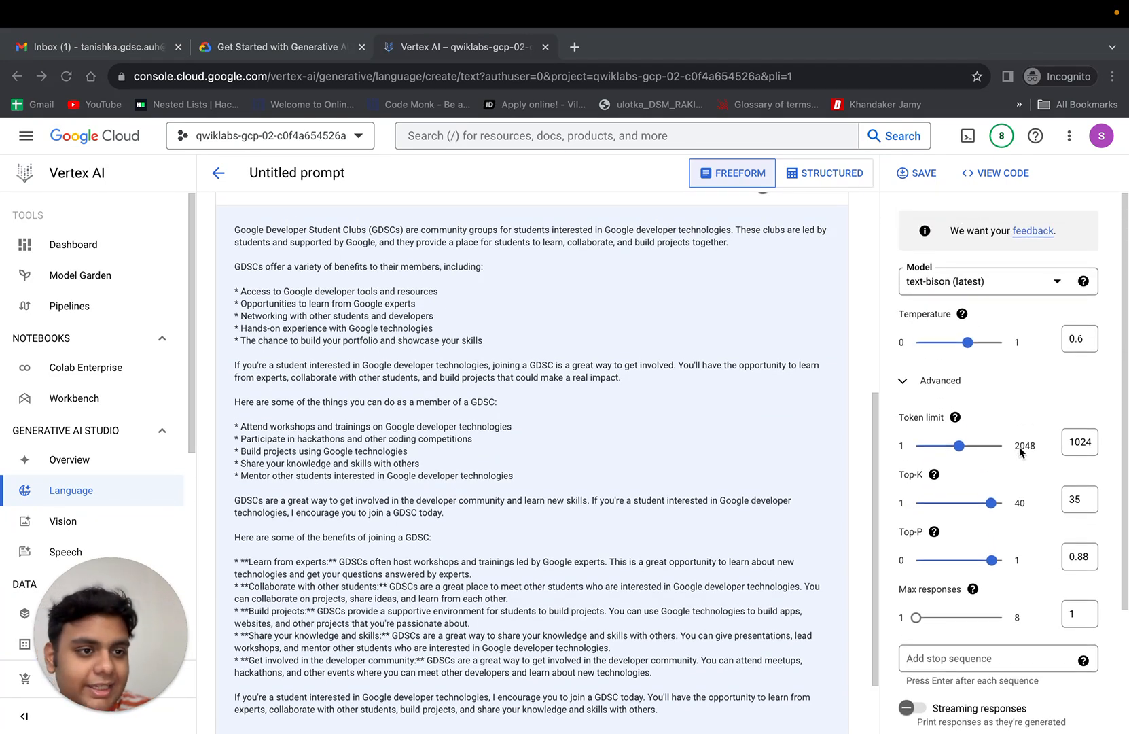
{"action": "scroll", "coordinate": [1012, 537], "scroll_direction": "down", "scroll_amount": 1}
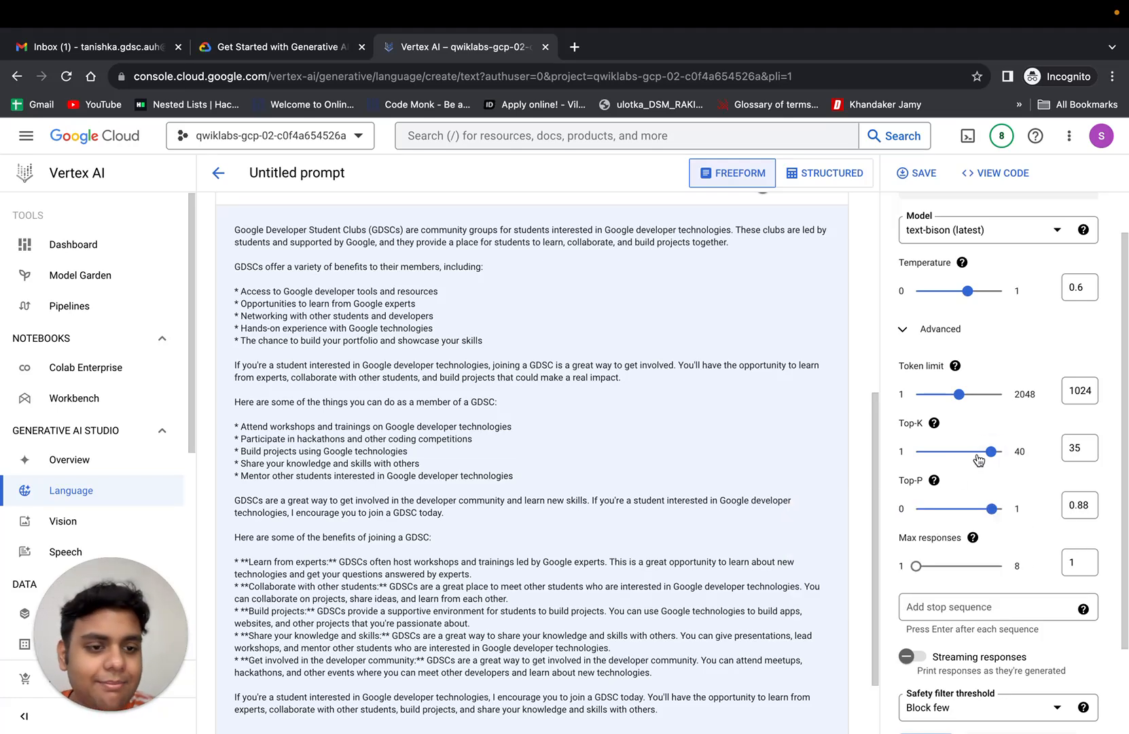
{"action": "scroll", "coordinate": [990, 473], "scroll_direction": "up", "scroll_amount": 1}
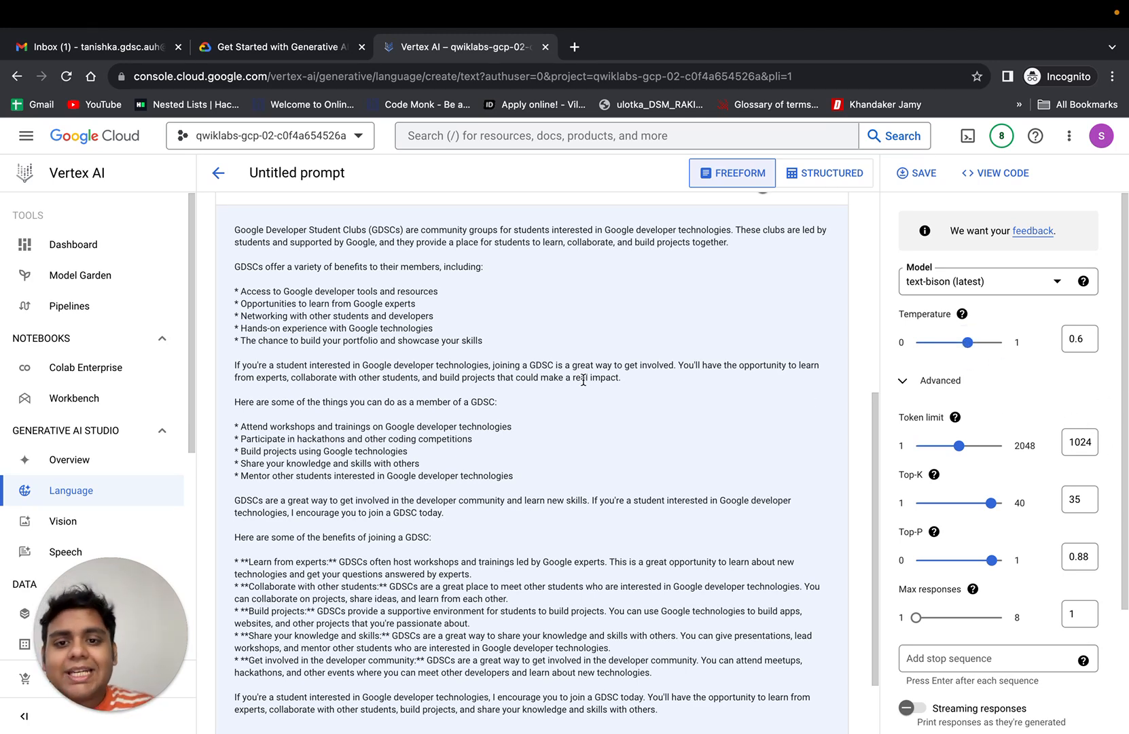
{"action": "scroll", "coordinate": [612, 504], "scroll_direction": "down", "scroll_amount": 1}
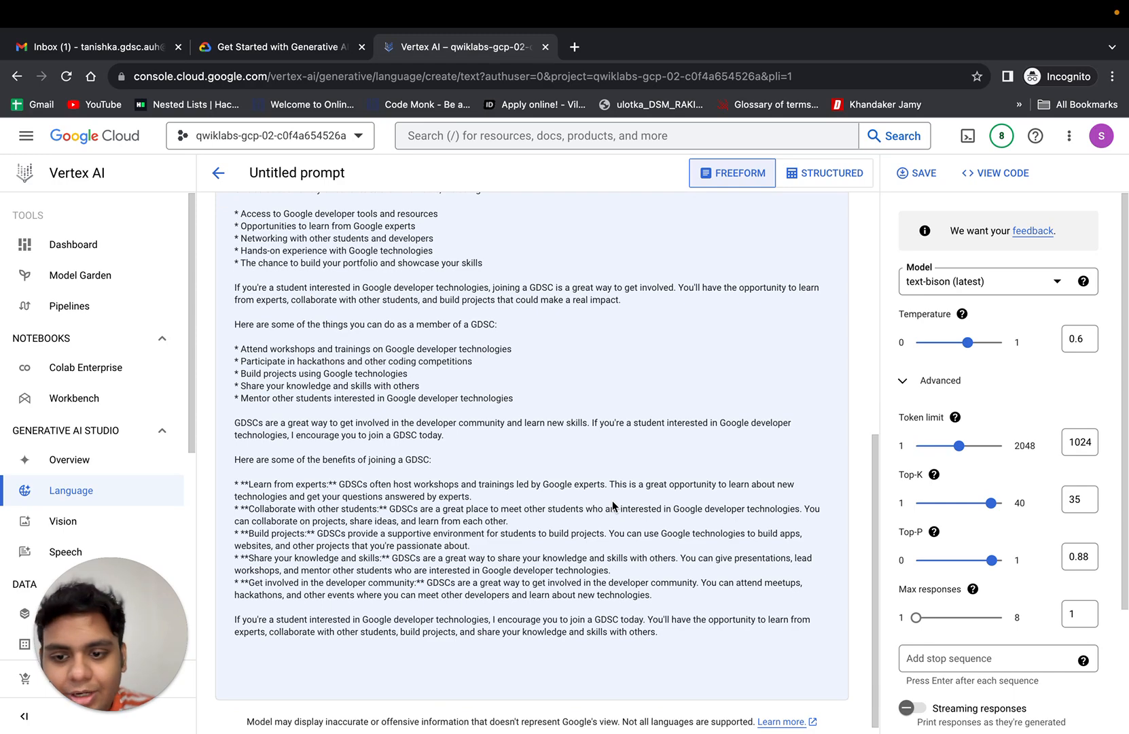
{"action": "scroll", "coordinate": [612, 505], "scroll_direction": "up", "scroll_amount": 2}
{"action": "scroll", "coordinate": [612, 505], "scroll_direction": "down", "scroll_amount": 2}
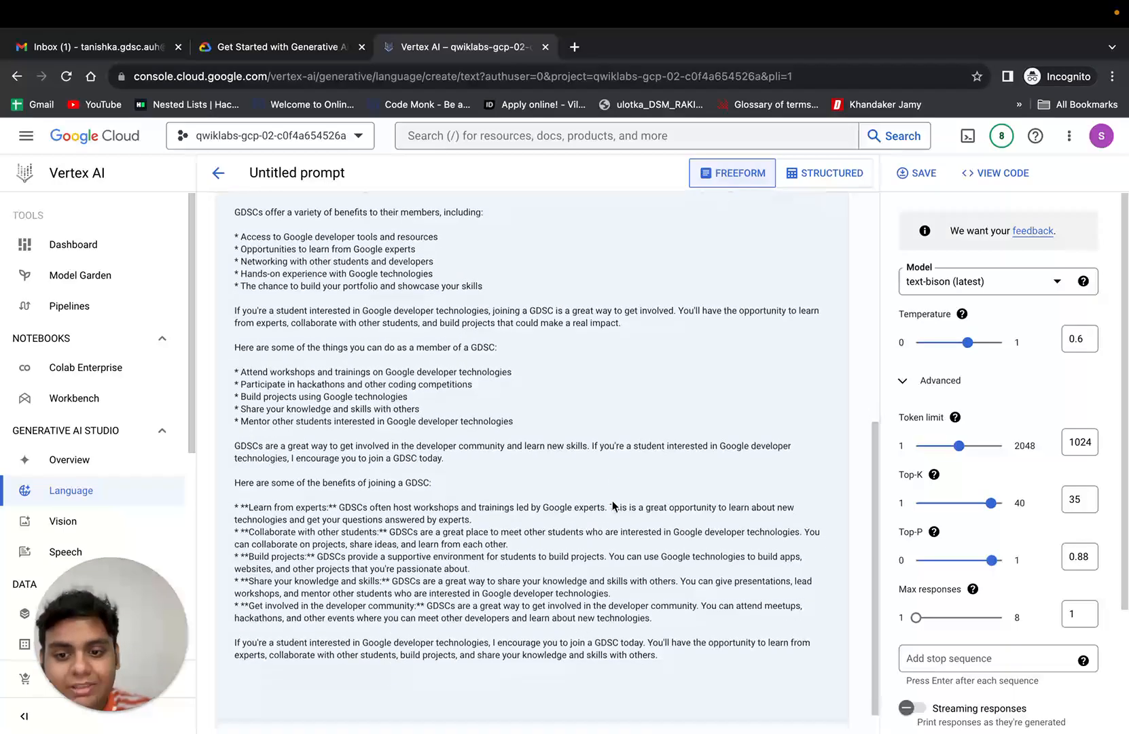
{"action": "scroll", "coordinate": [612, 500], "scroll_direction": "up", "scroll_amount": 2}
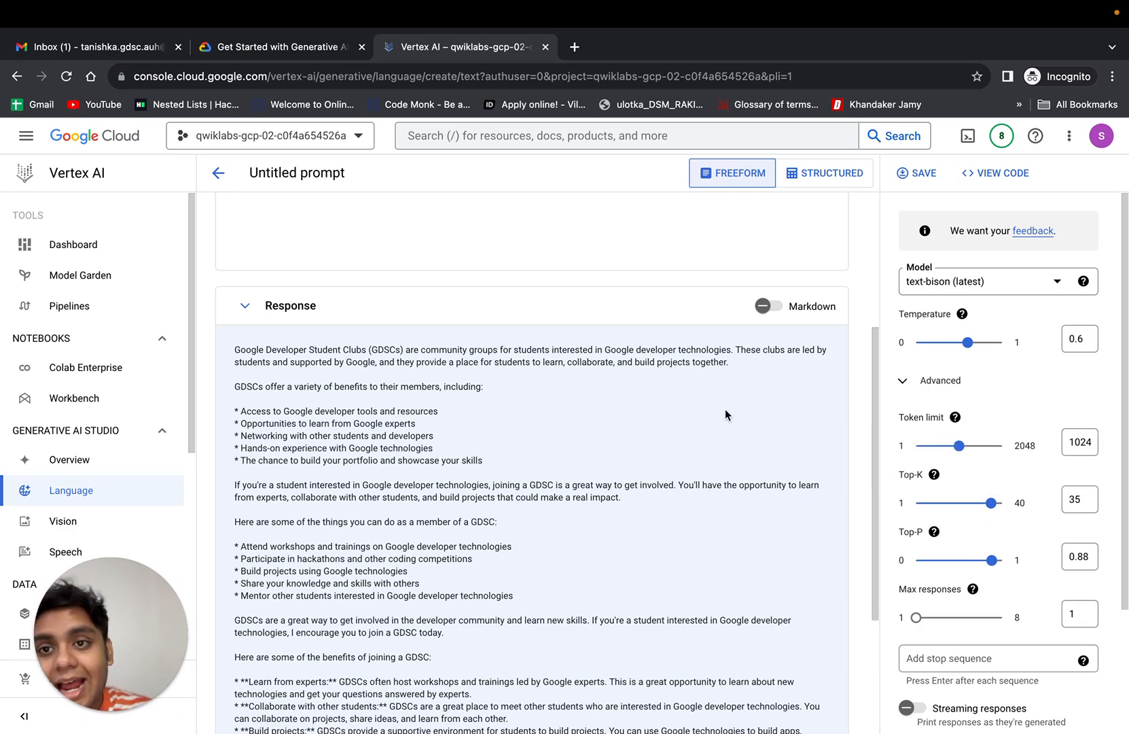
{"action": "scroll", "coordinate": [773, 630], "scroll_direction": "up", "scroll_amount": 3}
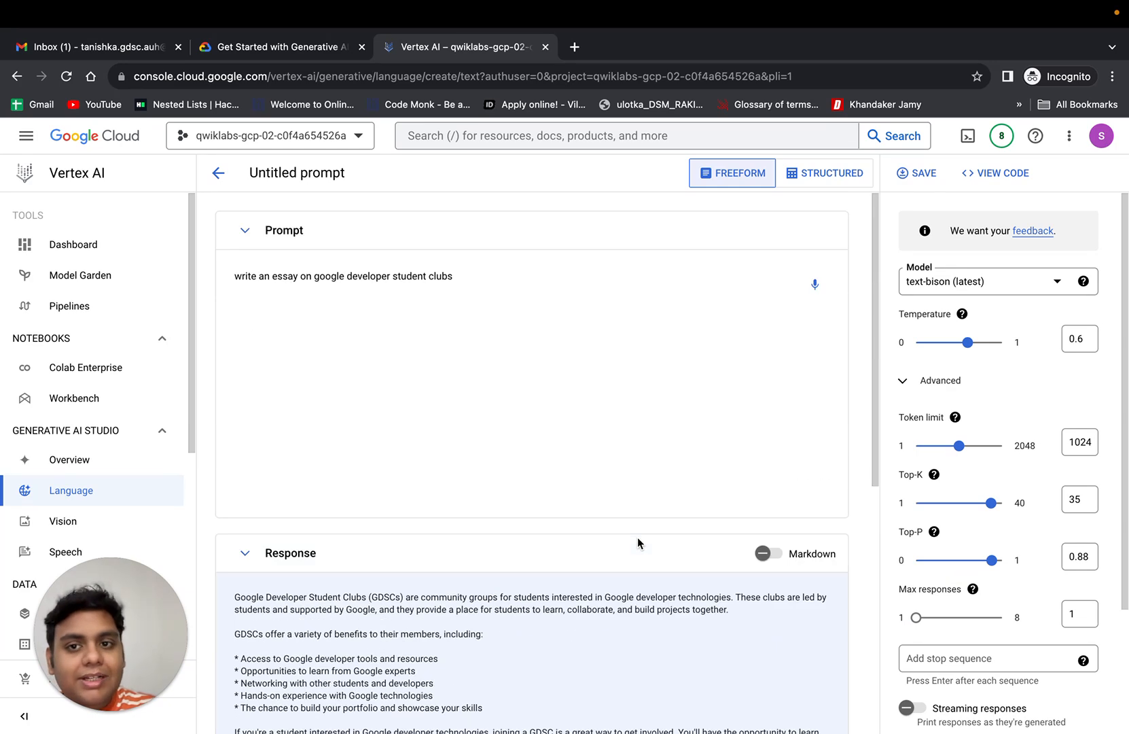
Append ". Give me 10 bulleted points for this" to the essay prompt, resubmit it, and view the response.
{"action": "type", "text": ". Give m"}
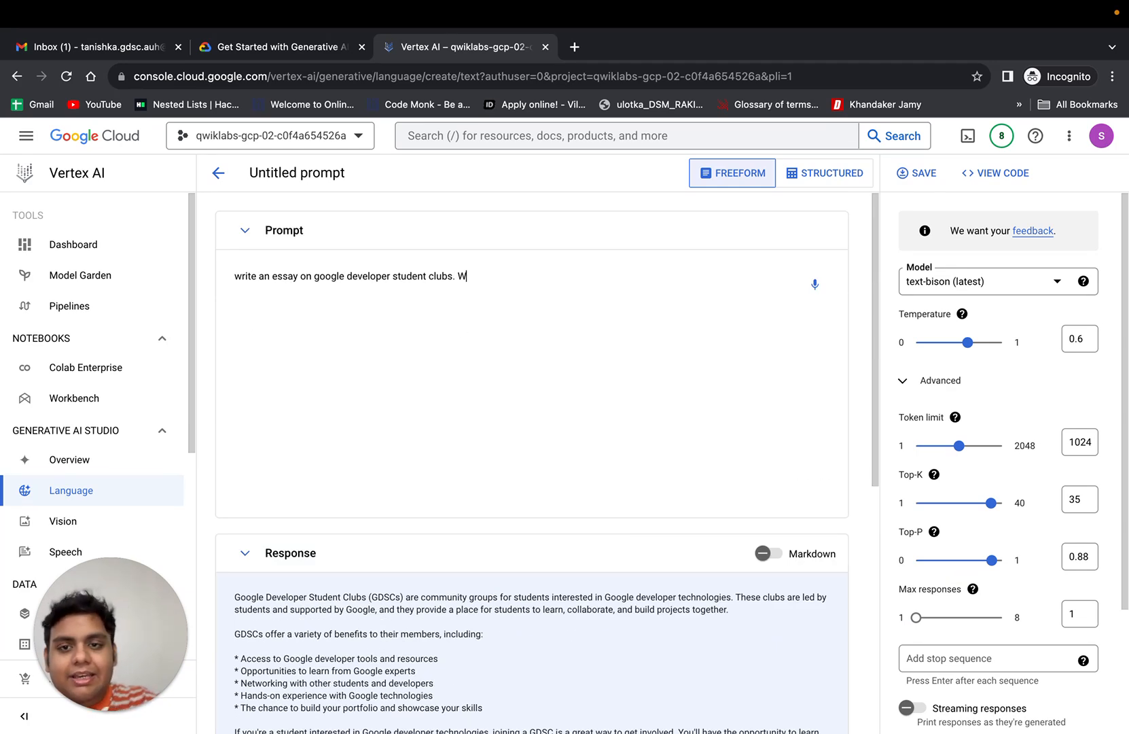
{"action": "type", "text": " e 10 bullete"}
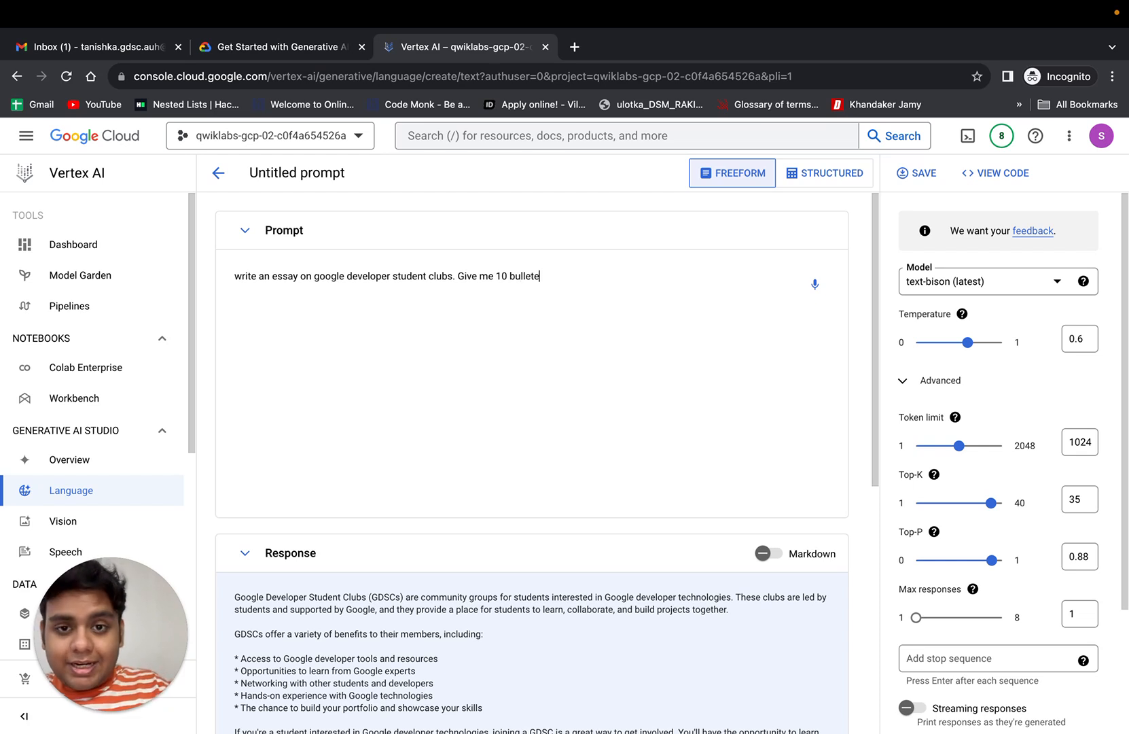
{"action": "type", "text": "d points for"}
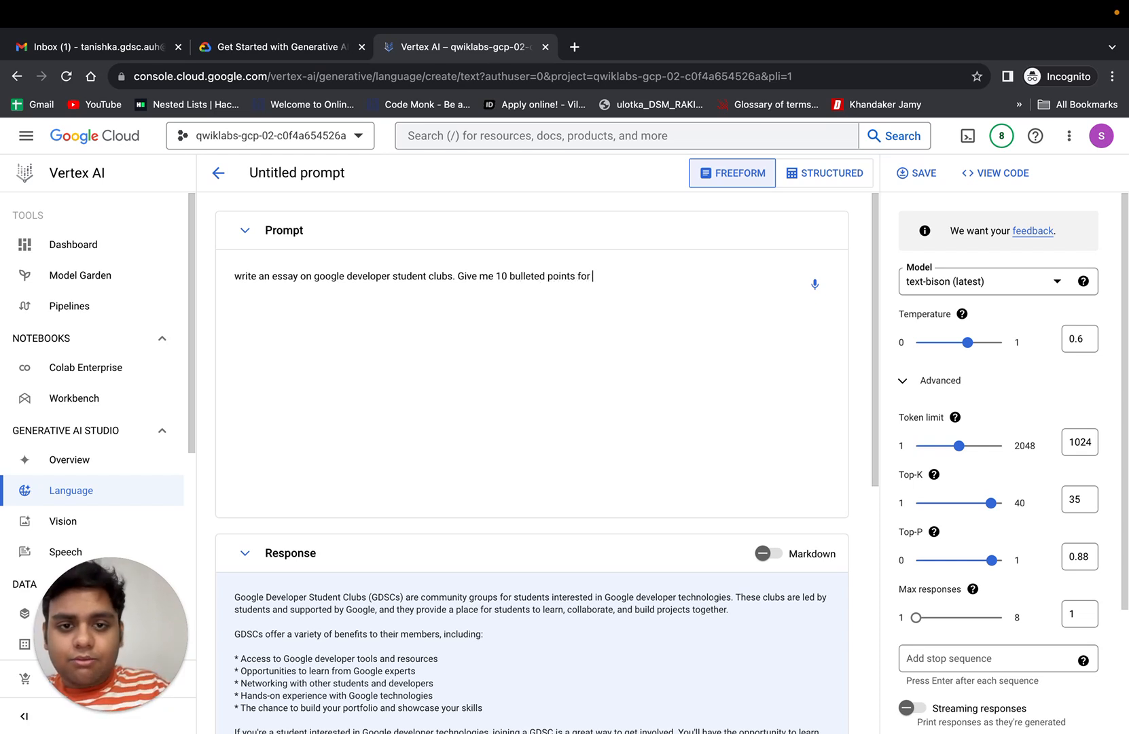
{"action": "type", "text": " this"}
{"action": "key", "text": "Return"}
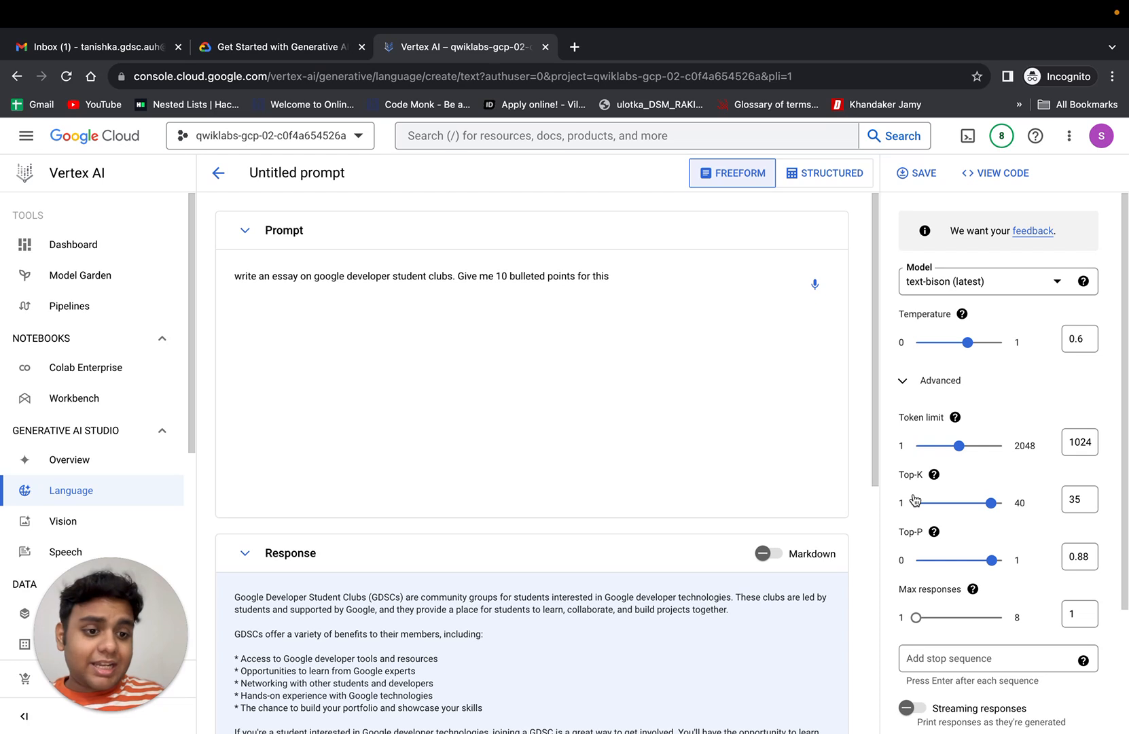
{"action": "scroll", "coordinate": [918, 502], "scroll_direction": "down", "scroll_amount": 2}
{"action": "left_click", "coordinate": [926, 692]}
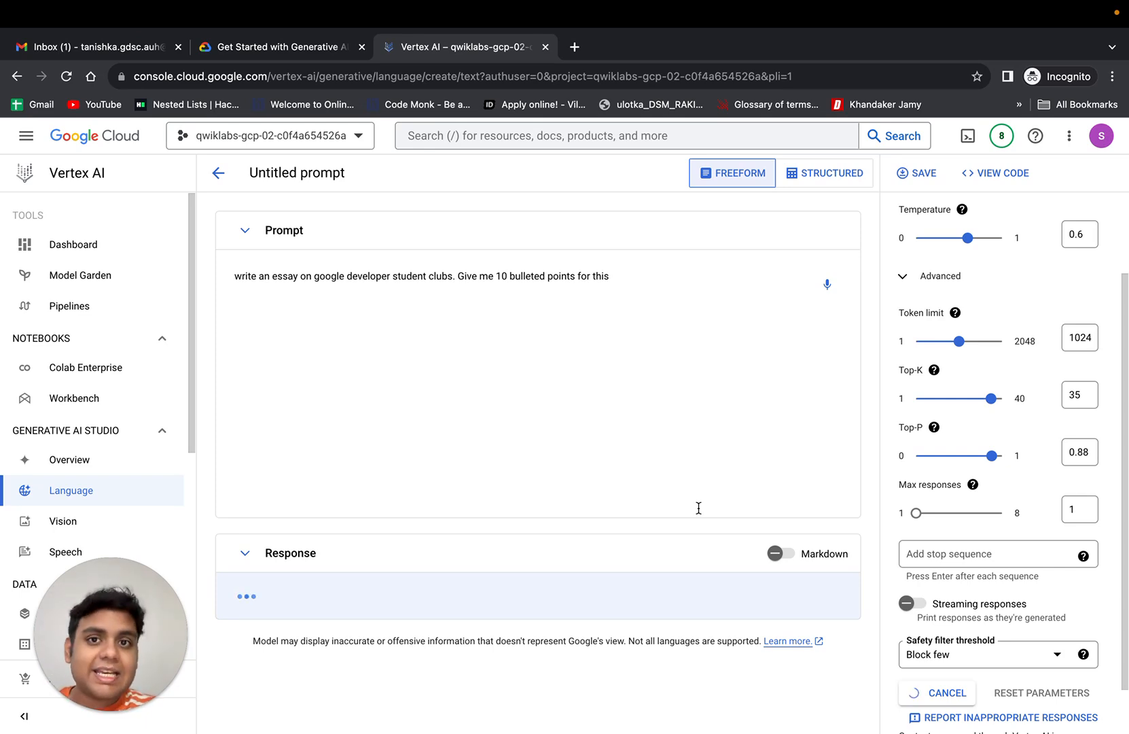
{"action": "scroll", "coordinate": [616, 513], "scroll_direction": "down", "scroll_amount": 5}
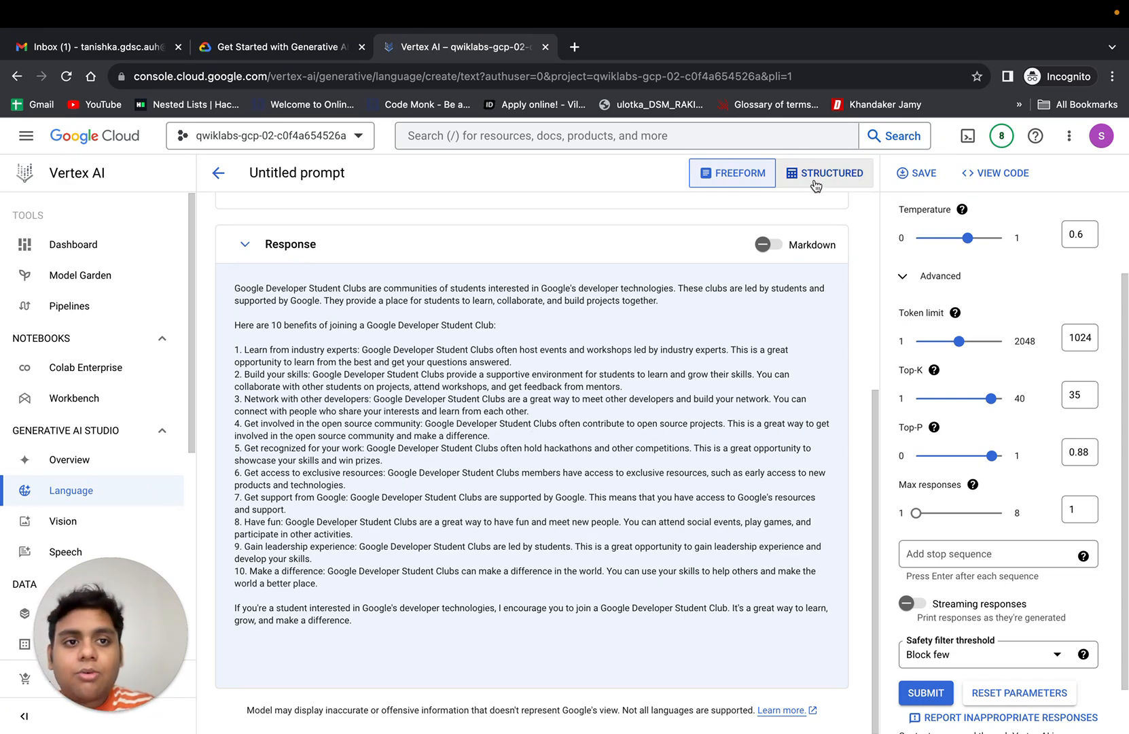
Delete the entire essay prompt text from the freeform prompt.
{"action": "scroll", "coordinate": [660, 462], "scroll_direction": "up", "scroll_amount": 5}
{"action": "left_click", "coordinate": [659, 276]}
{"action": "left_click_drag", "start_coordinate": [655, 275], "coordinate": [202, 276]}
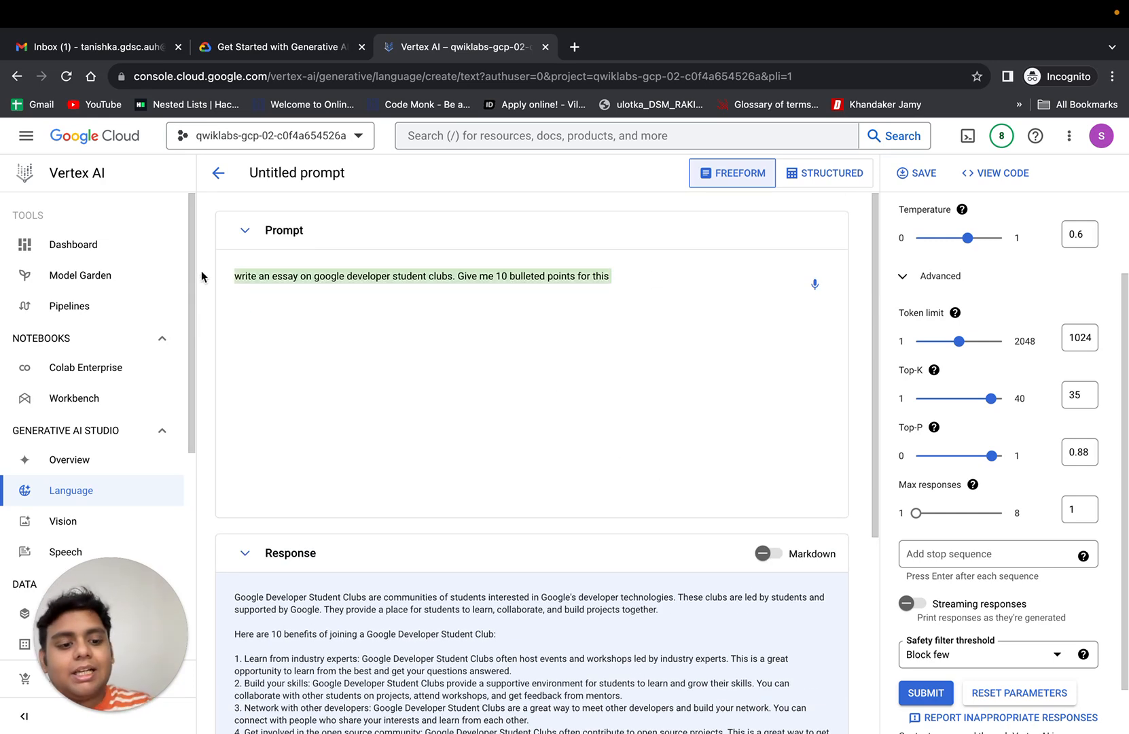
{"action": "key", "text": "BackSpace"}
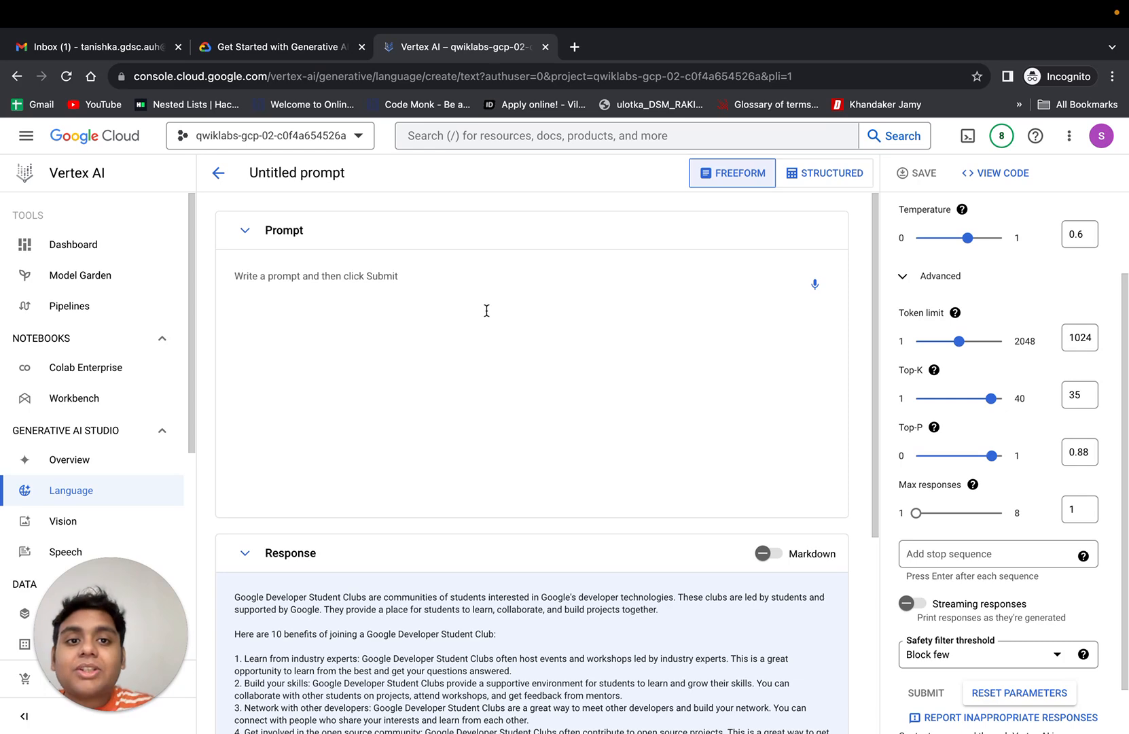
Check the lab instructions, and switch the untitled prompt to structured mode with its context ready for entry.
{"action": "left_click", "coordinate": [263, 51]}
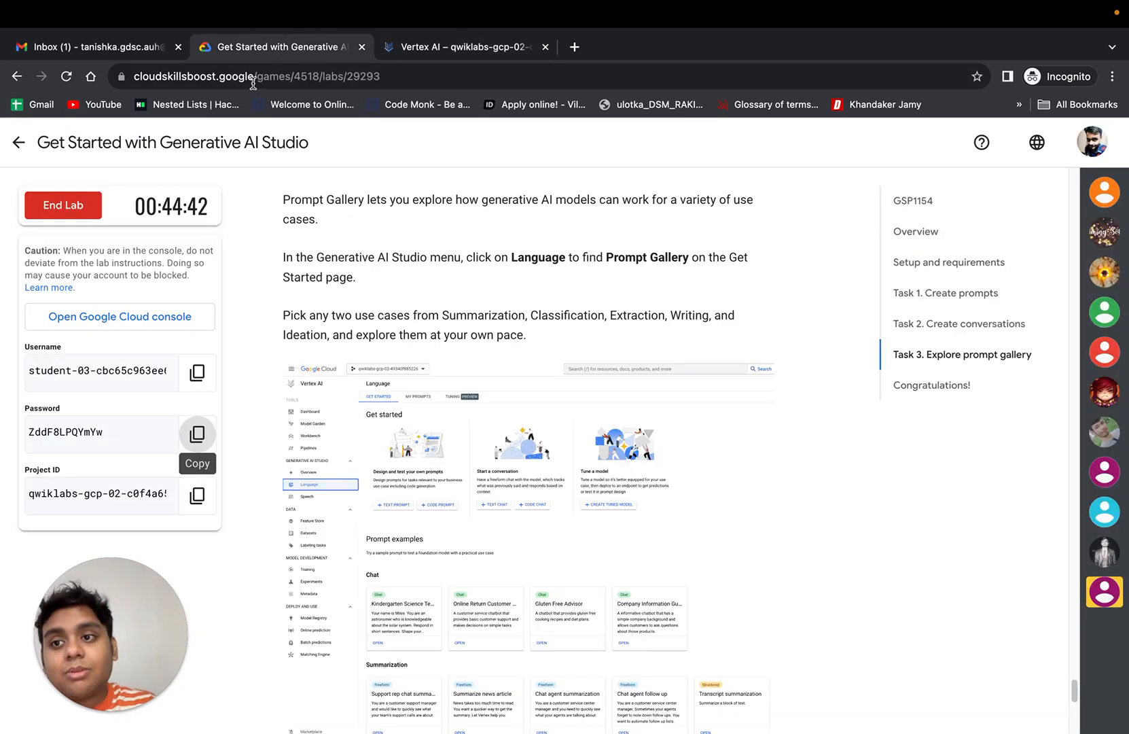
{"action": "left_click", "coordinate": [468, 51]}
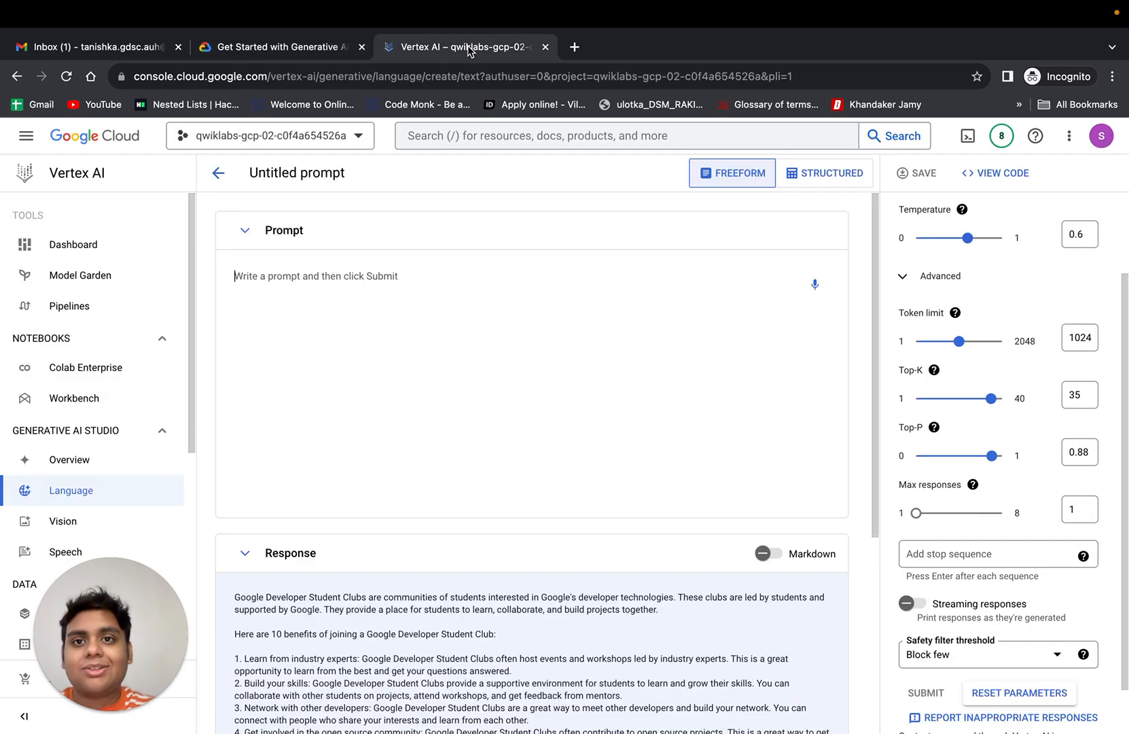
{"action": "left_click", "coordinate": [837, 174]}
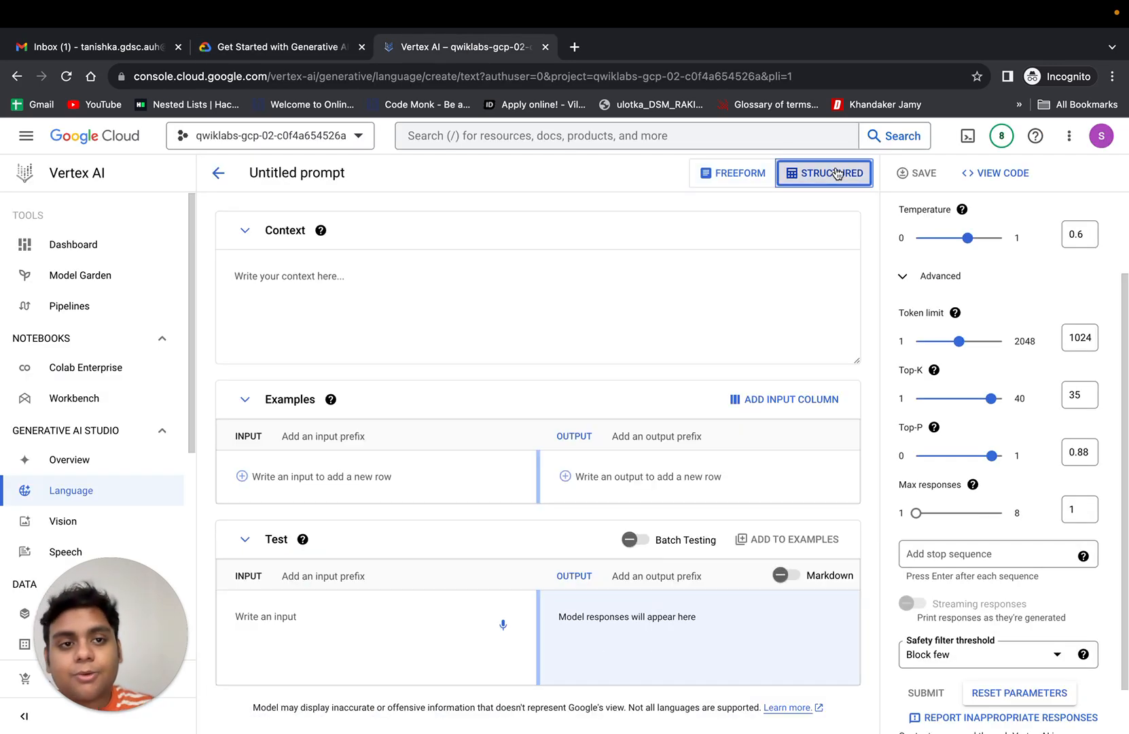
{"action": "left_click", "coordinate": [331, 284]}
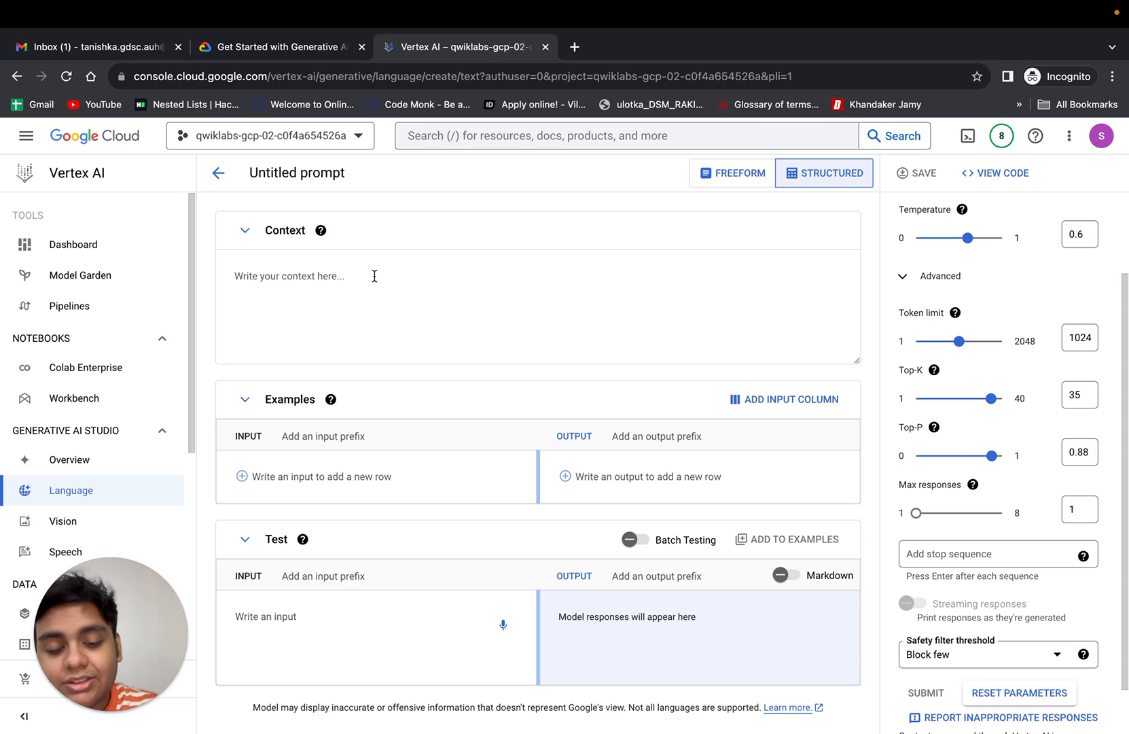
{"action": "type", "text": "we "}
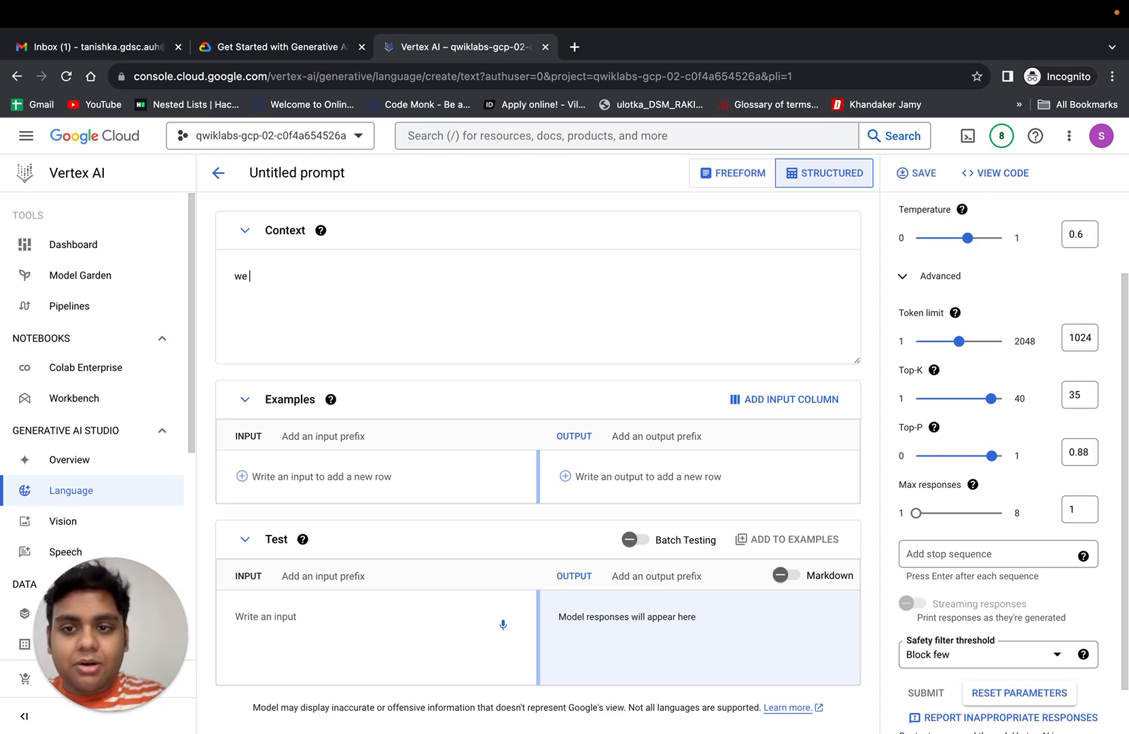
{"action": "type", "text": "are talking"}
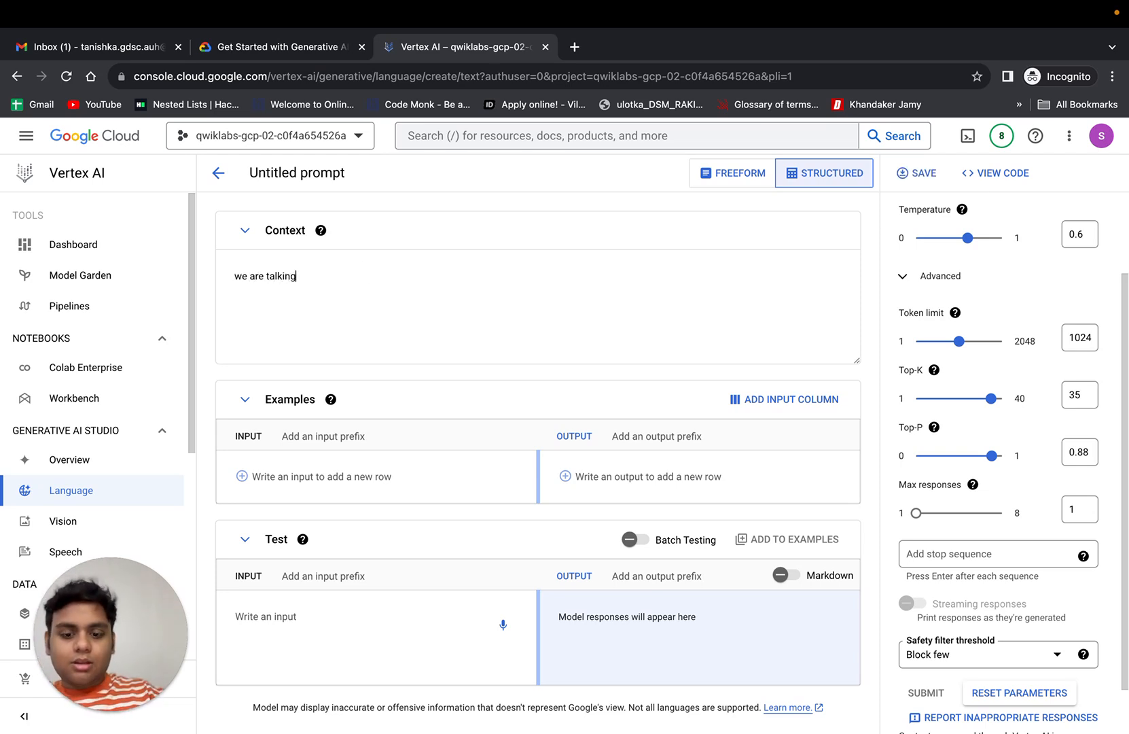
{"action": "type", "text": " about cities"}
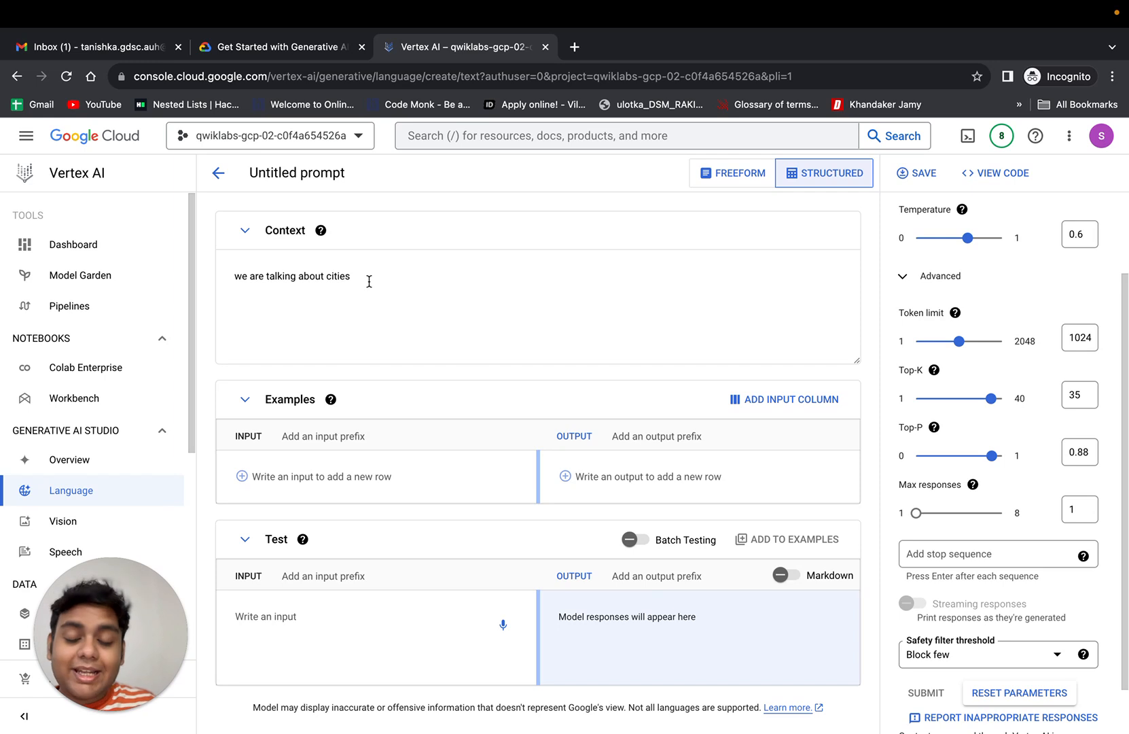
{"action": "left_click_drag", "start_coordinate": [369, 281], "coordinate": [218, 270]}
{"action": "key", "text": "BackSpace"}
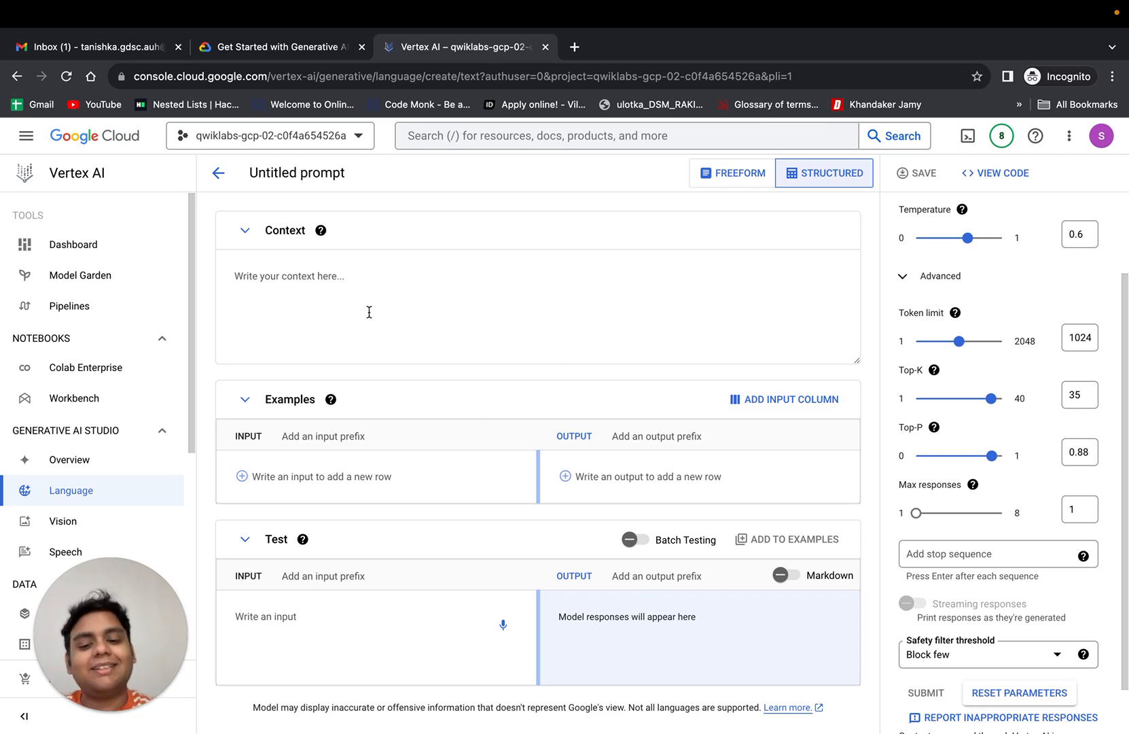
Enter "we are talking about some of the greatest players in sport" as the structured prompt's context.
{"action": "type", "text": "we are t"}
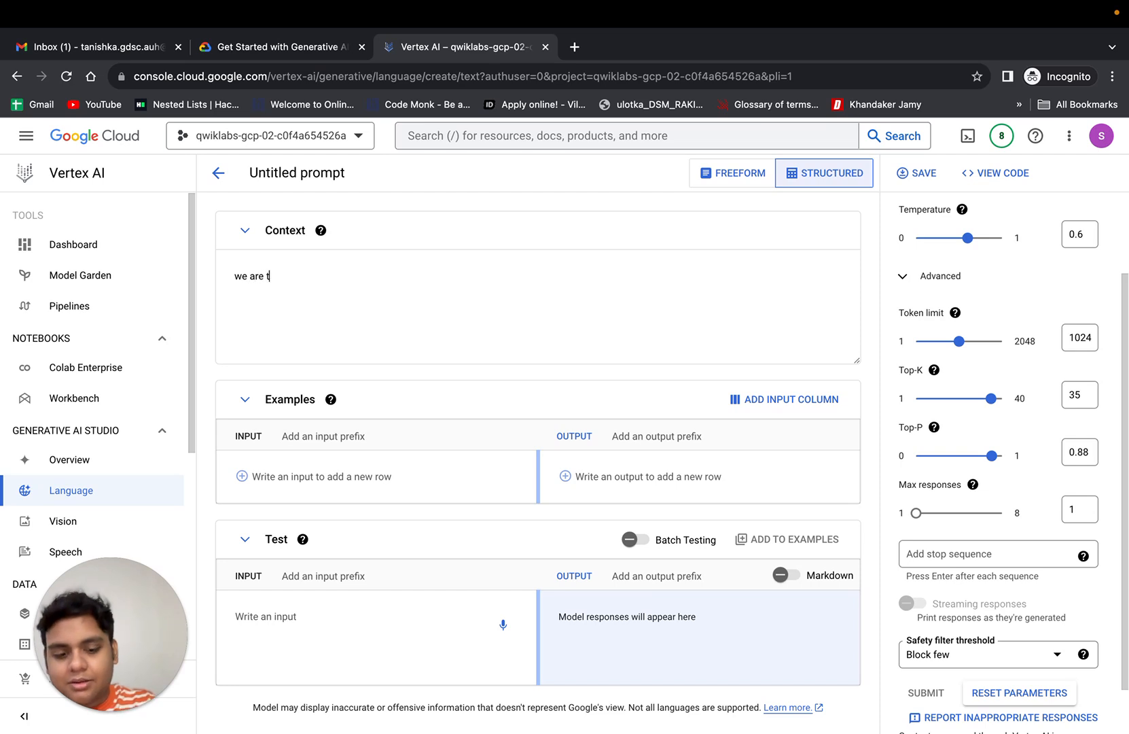
{"action": "type", "text": "alking a"}
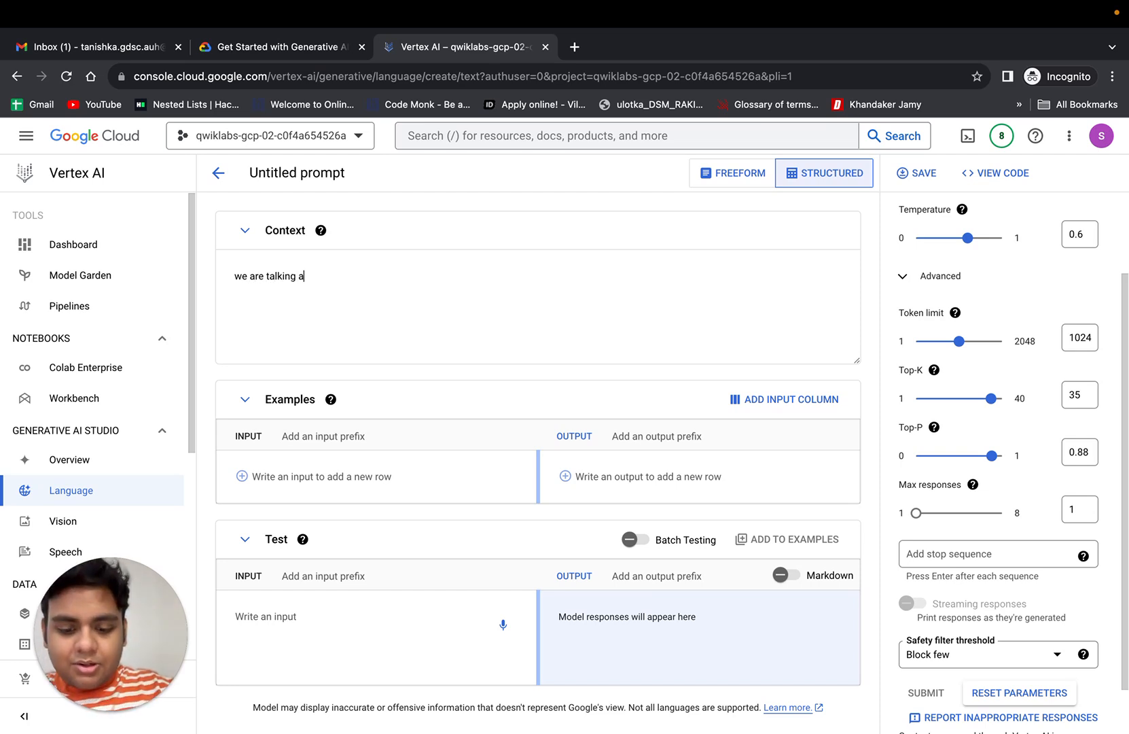
{"action": "type", "text": "bout some of the "}
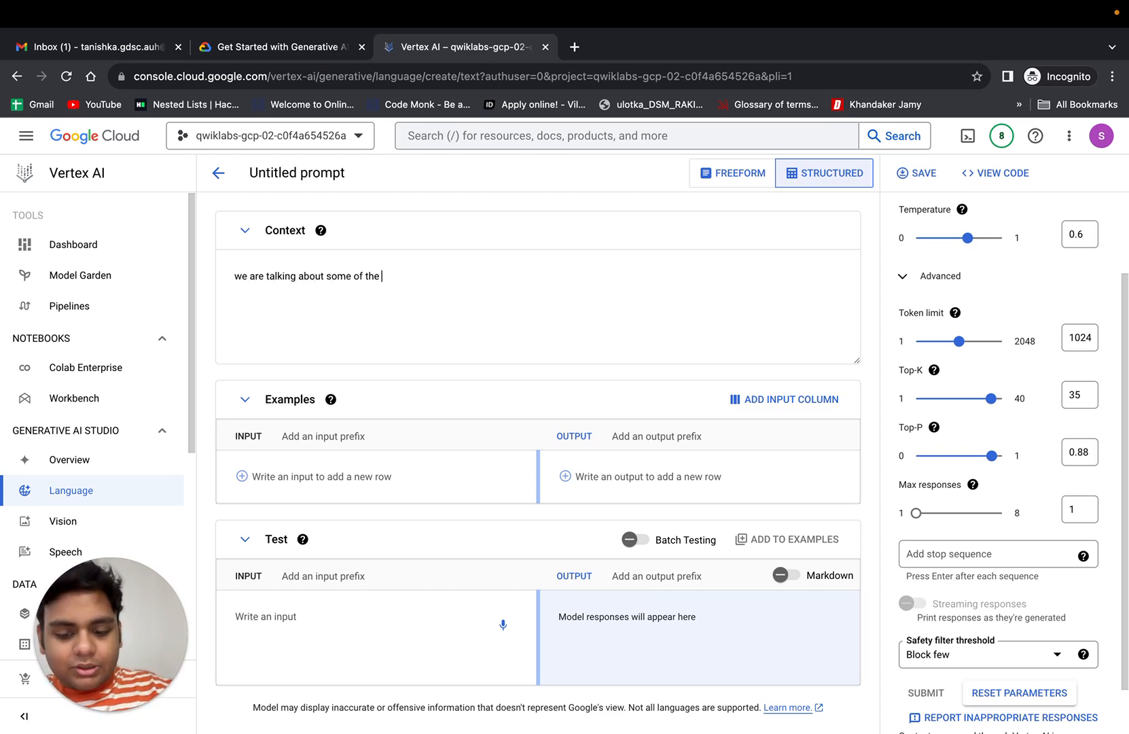
{"action": "type", "text": "greatest platers"}
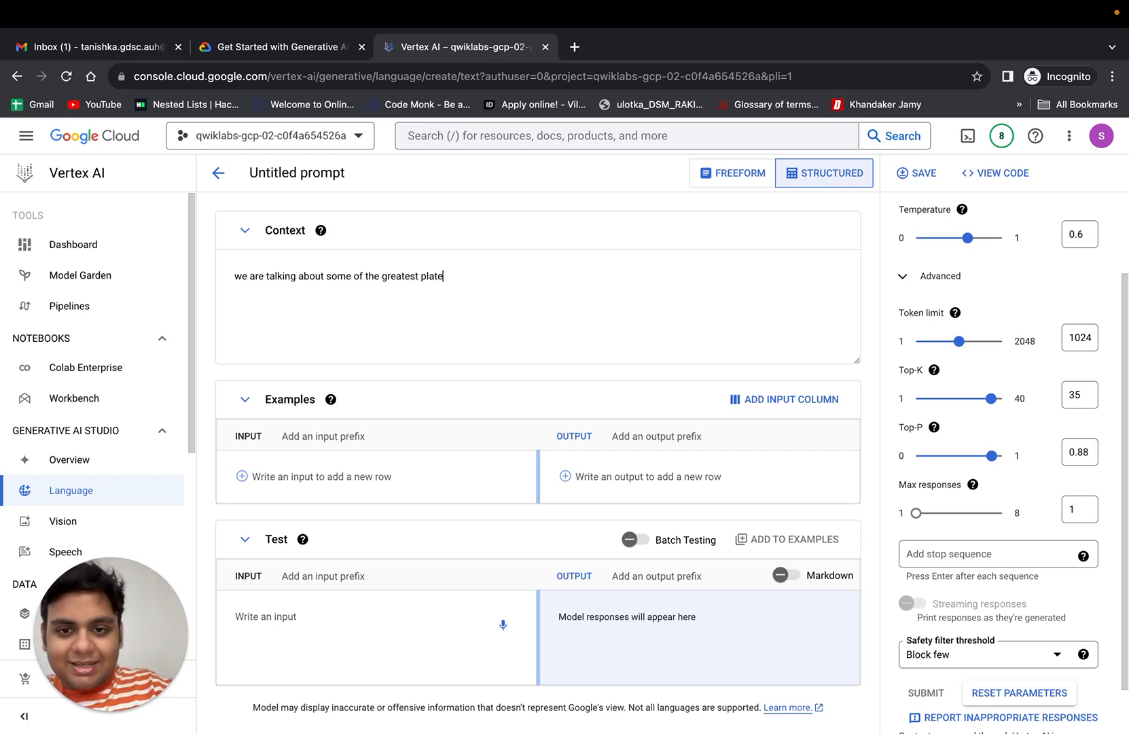
{"action": "key", "text": "BackSpace"}
{"action": "key", "text": "BackSpace"}
{"action": "key", "text": "BackSpace"}
{"action": "key", "text": "BackSpace"}
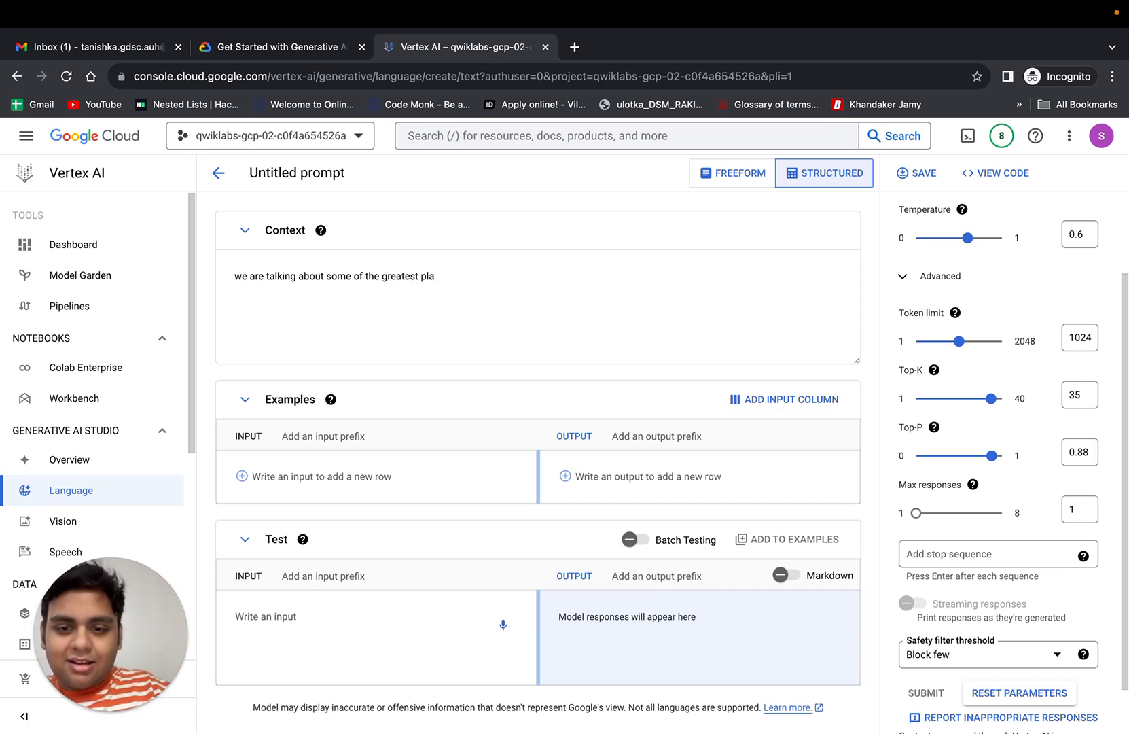
{"action": "type", "text": "yers in spot"}
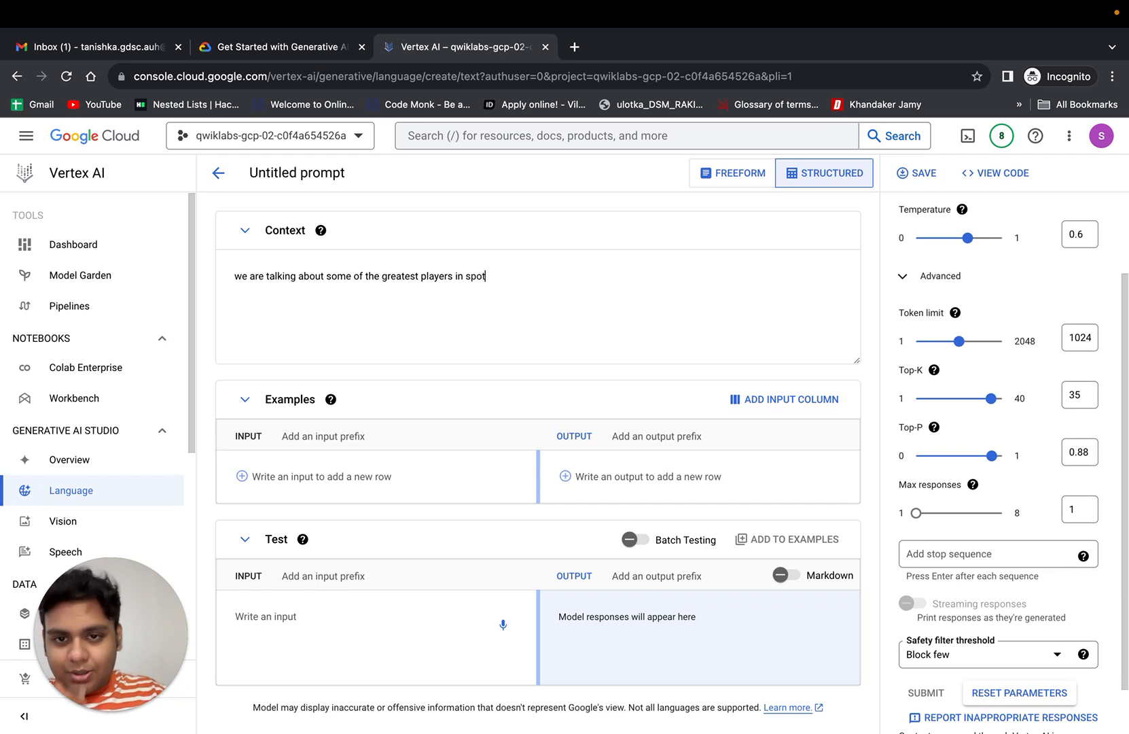
{"action": "key", "text": "BackSpace"}
{"action": "type", "text": "rt"}
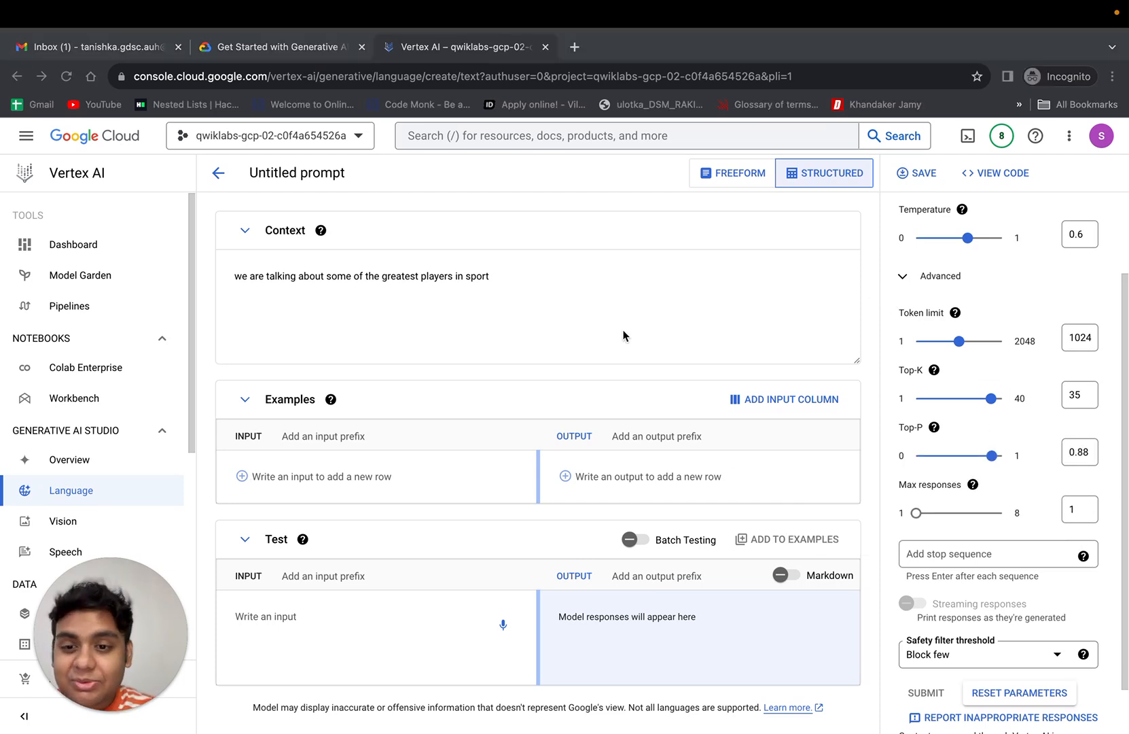
Add a first example with the input "tennis" and the output "roger federer".
{"action": "left_click", "coordinate": [326, 484]}
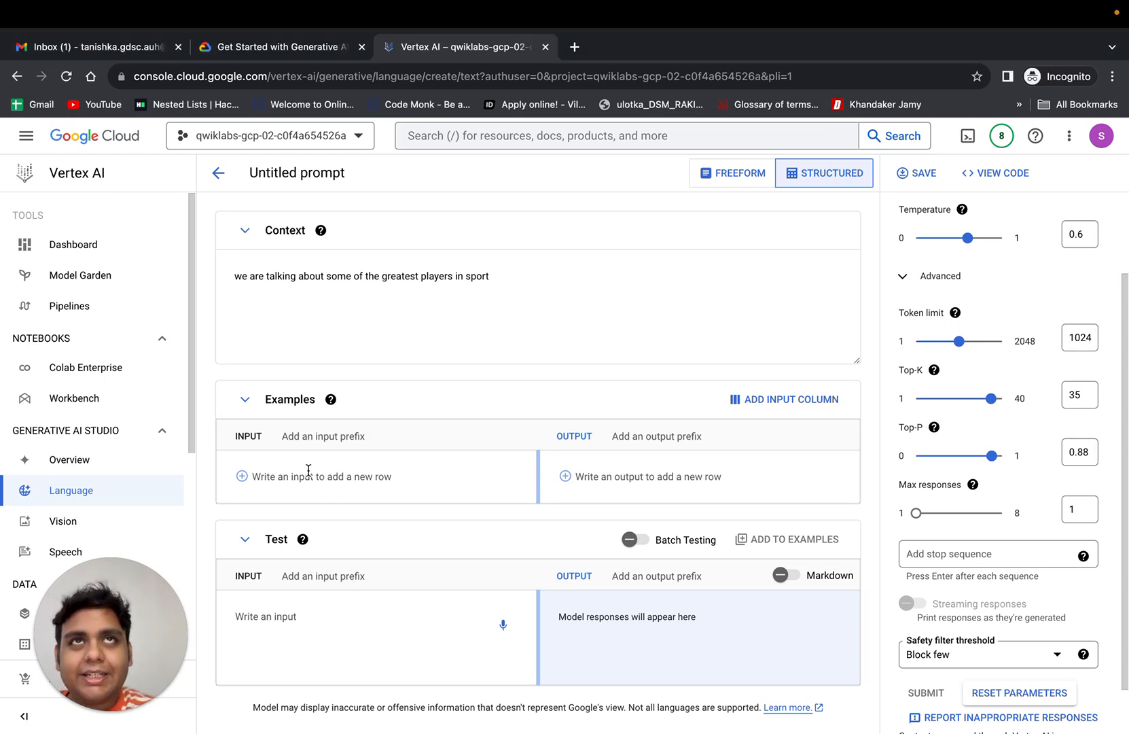
{"action": "type", "text": "tennis"}
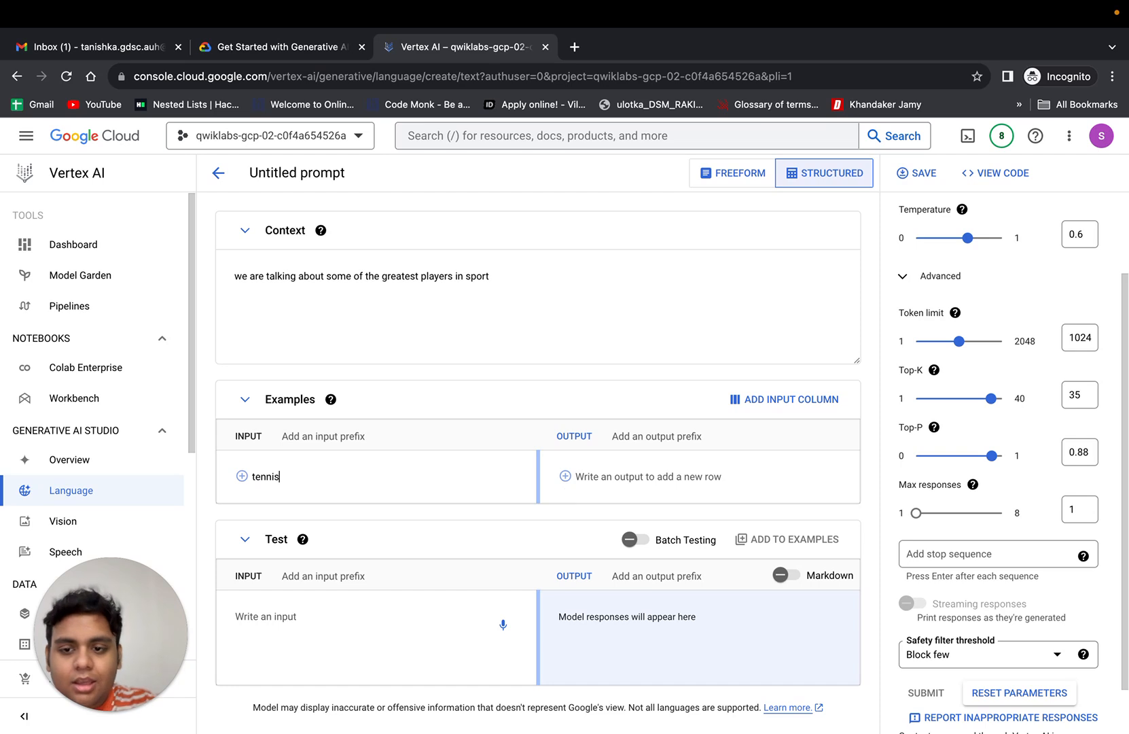
{"action": "left_click", "coordinate": [636, 477]}
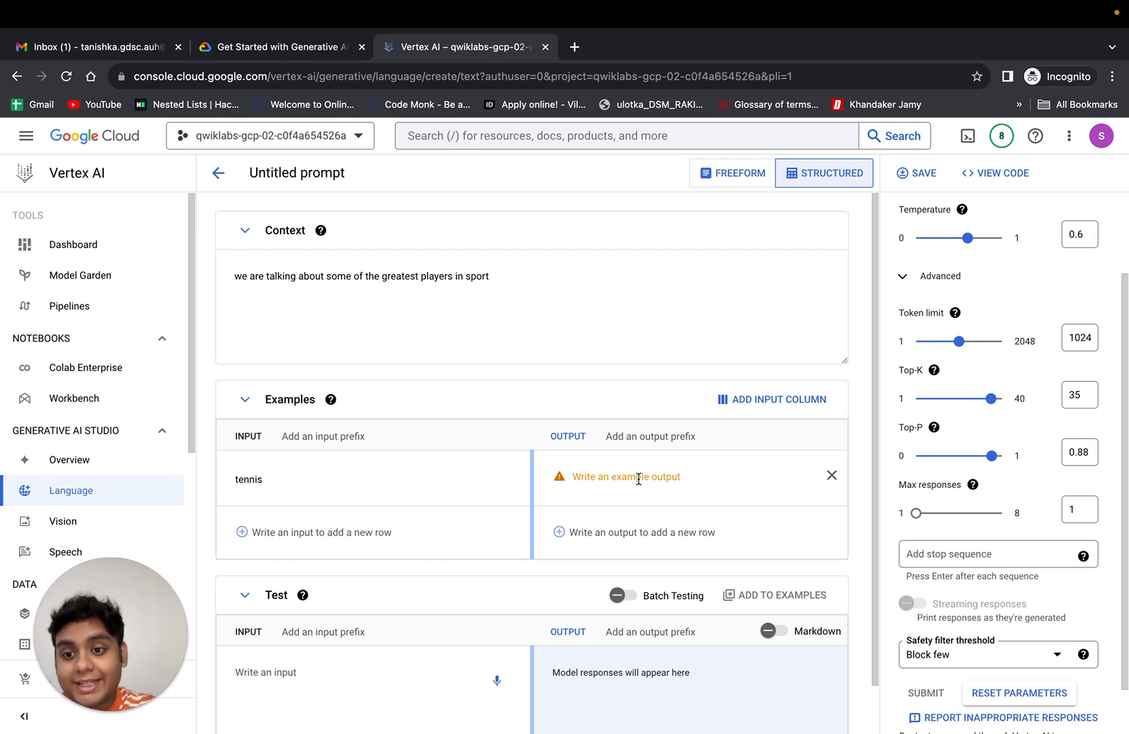
{"action": "type", "text": "roger"}
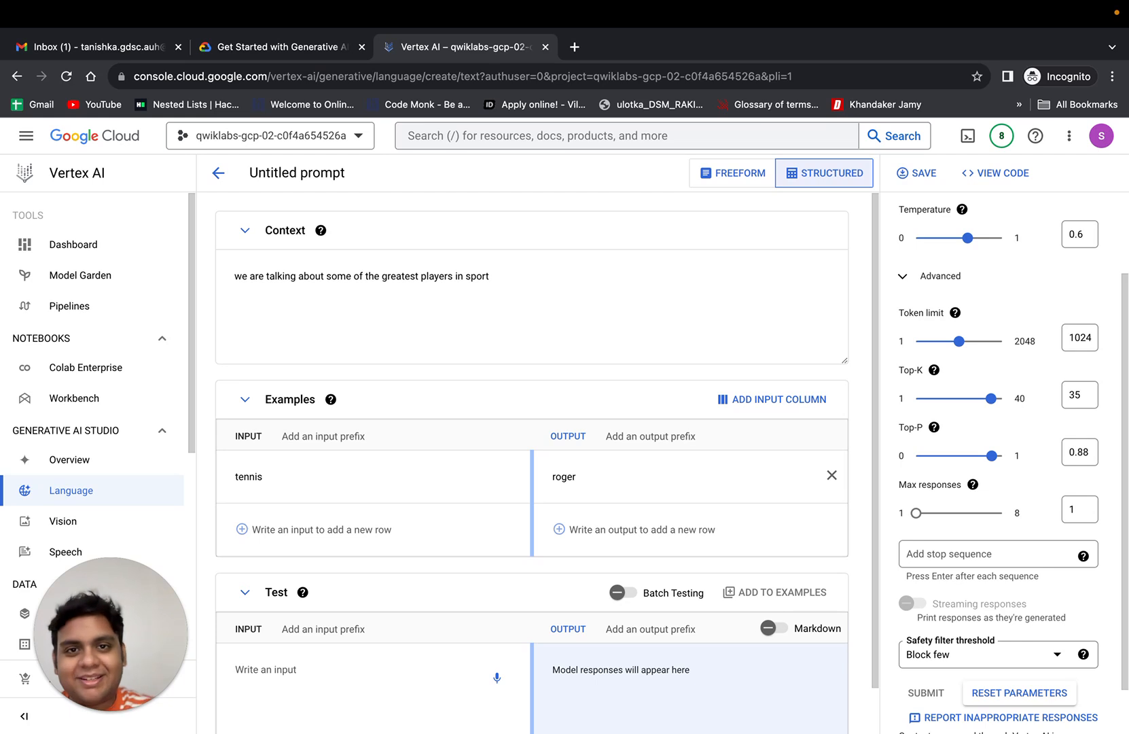
{"action": "type", "text": " federer"}
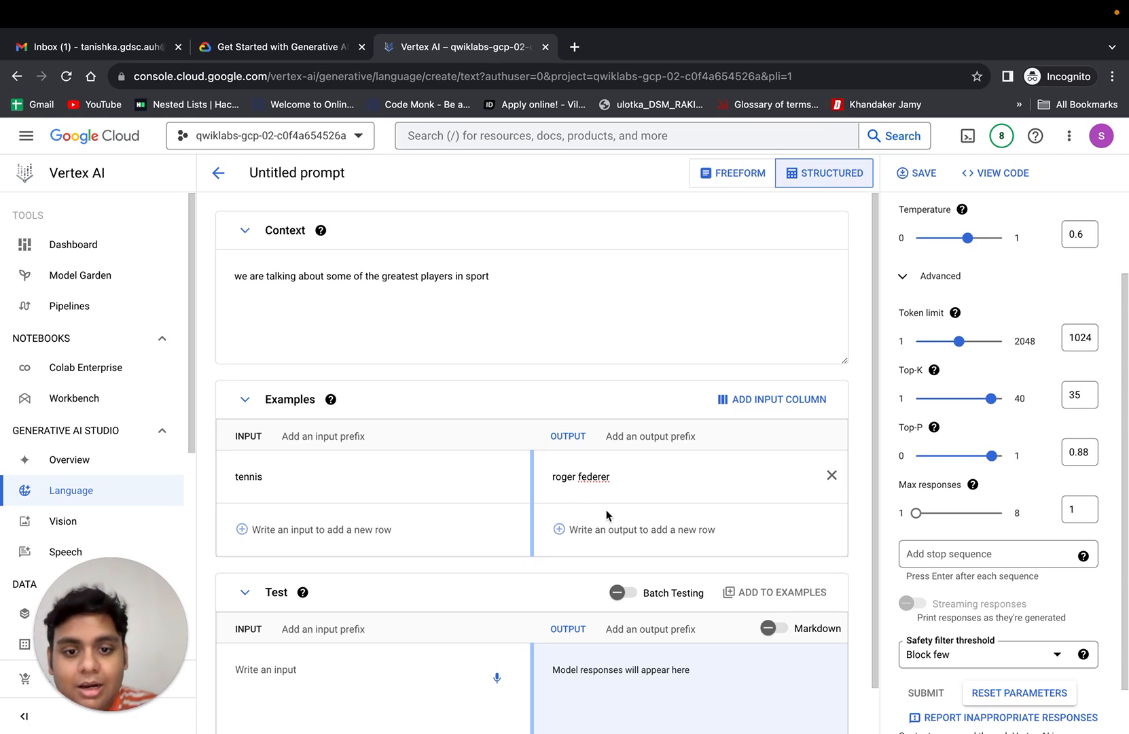
{"action": "right_click", "coordinate": [592, 477]}
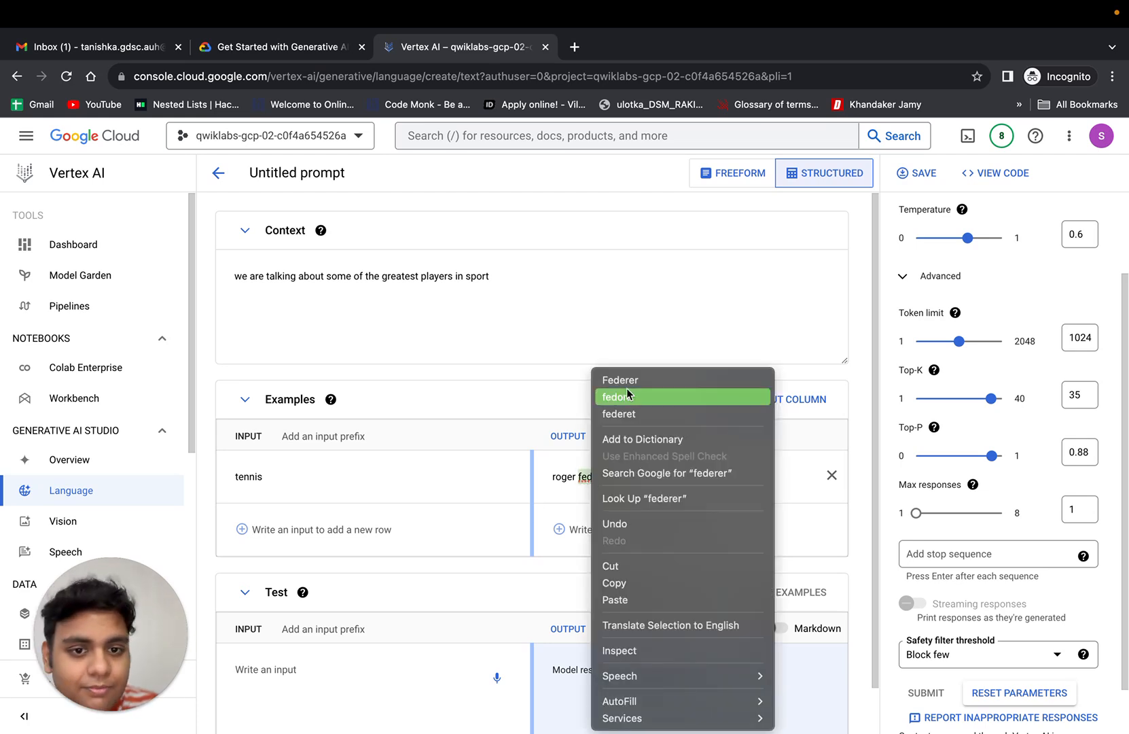
{"action": "left_click", "coordinate": [517, 398]}
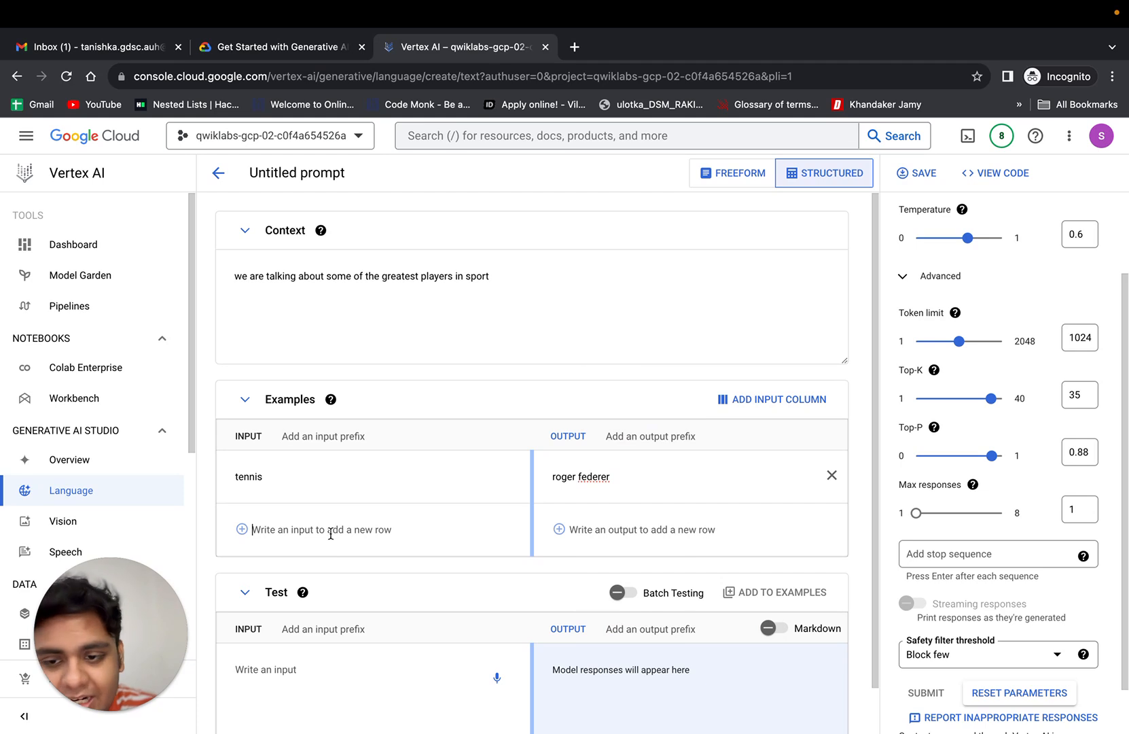
Add a second example with the input "chess" and the output "magnus carlson".
{"action": "left_click", "coordinate": [332, 529]}
{"action": "type", "text": "chess"}
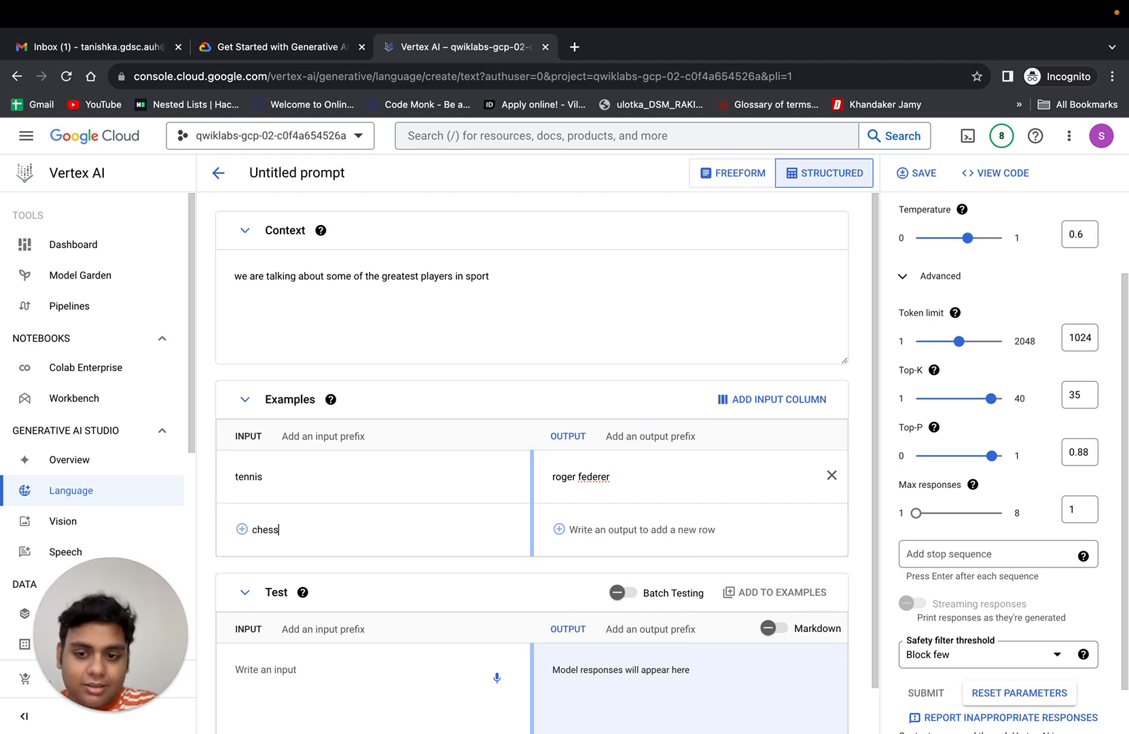
{"action": "key", "text": "Return"}
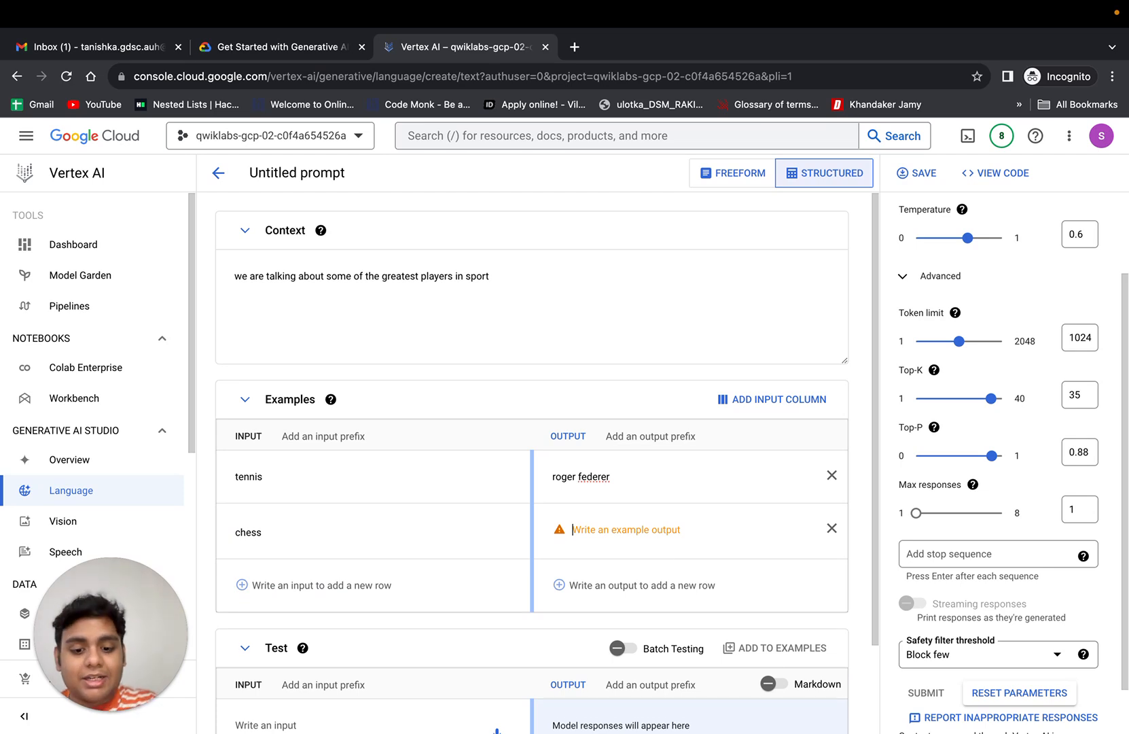
{"action": "type", "text": "magnus "}
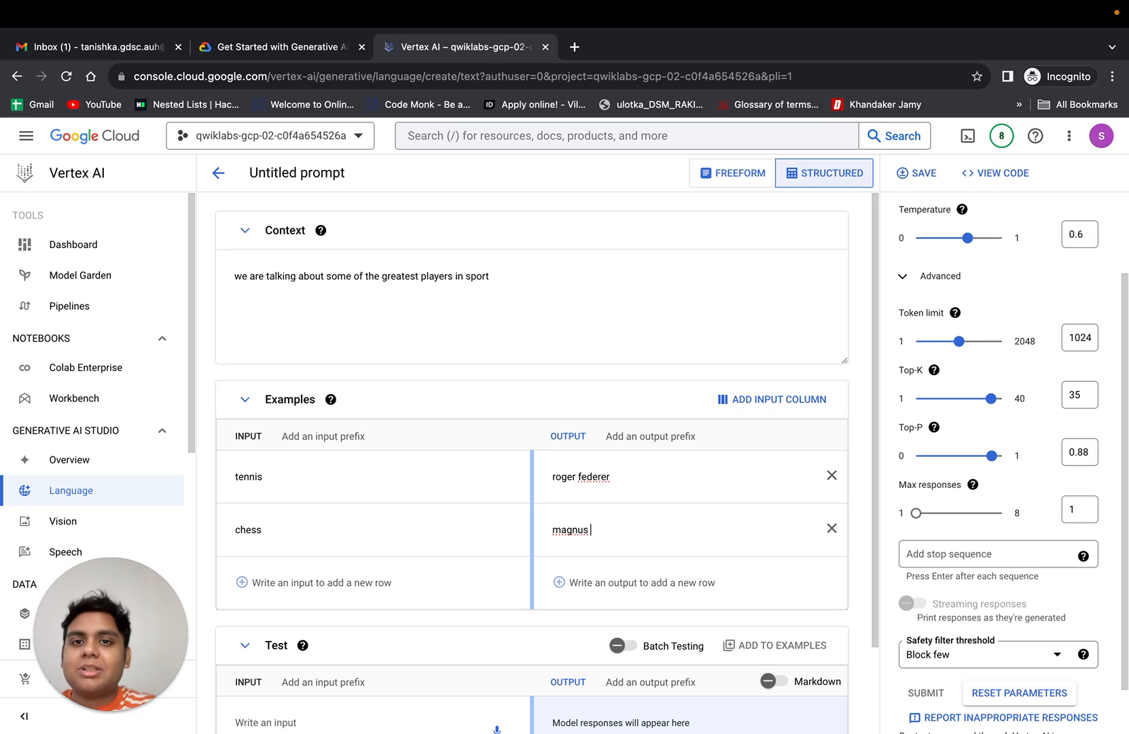
{"action": "type", "text": "c"}
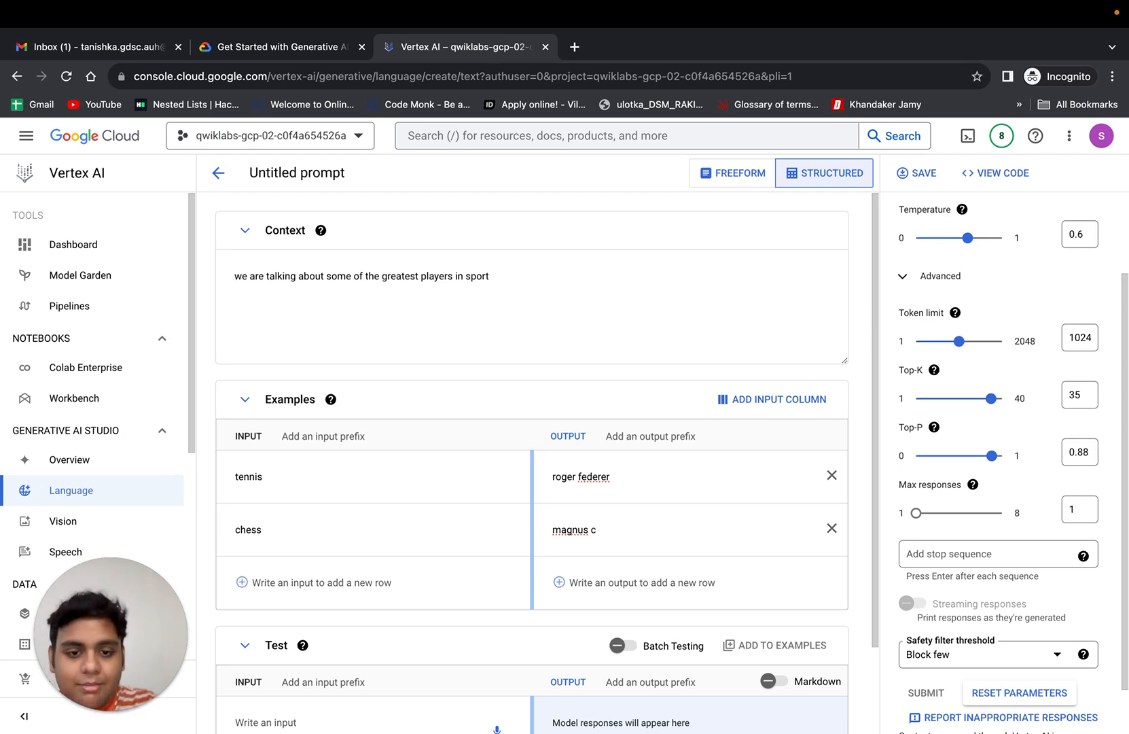
{"action": "type", "text": "arlson"}
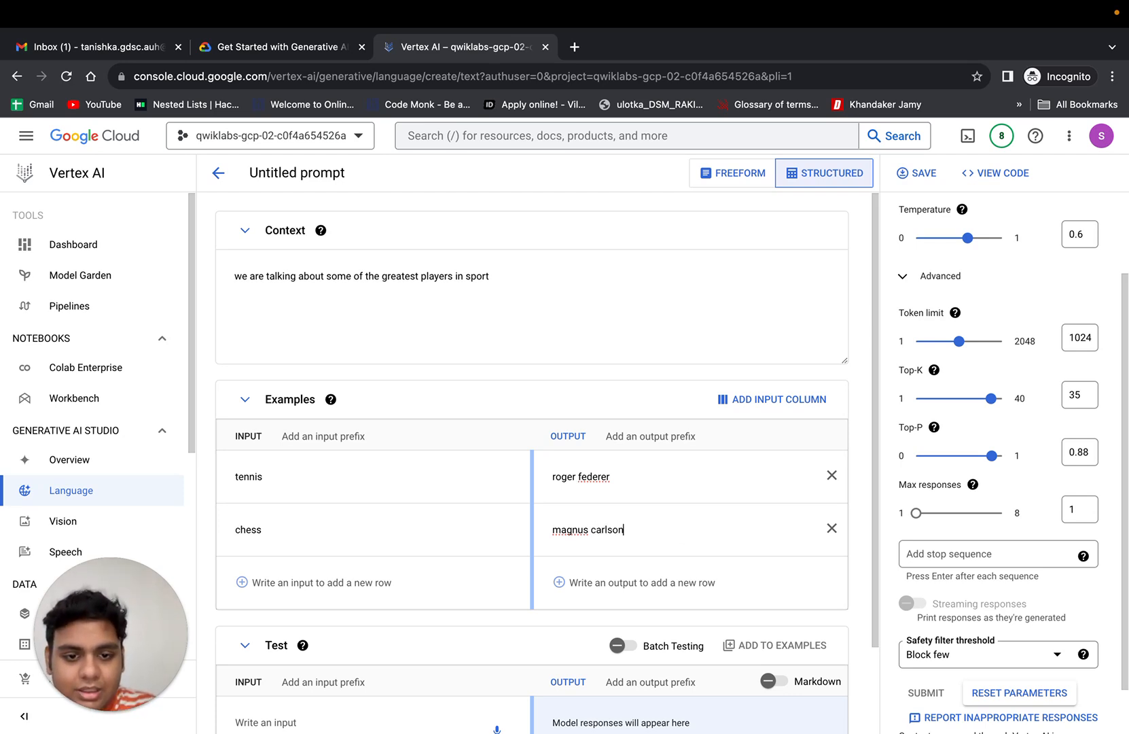
Add a third example with the input "F1 Racing" and the output "Lewis Hamilton".
{"action": "left_click", "coordinate": [630, 579]}
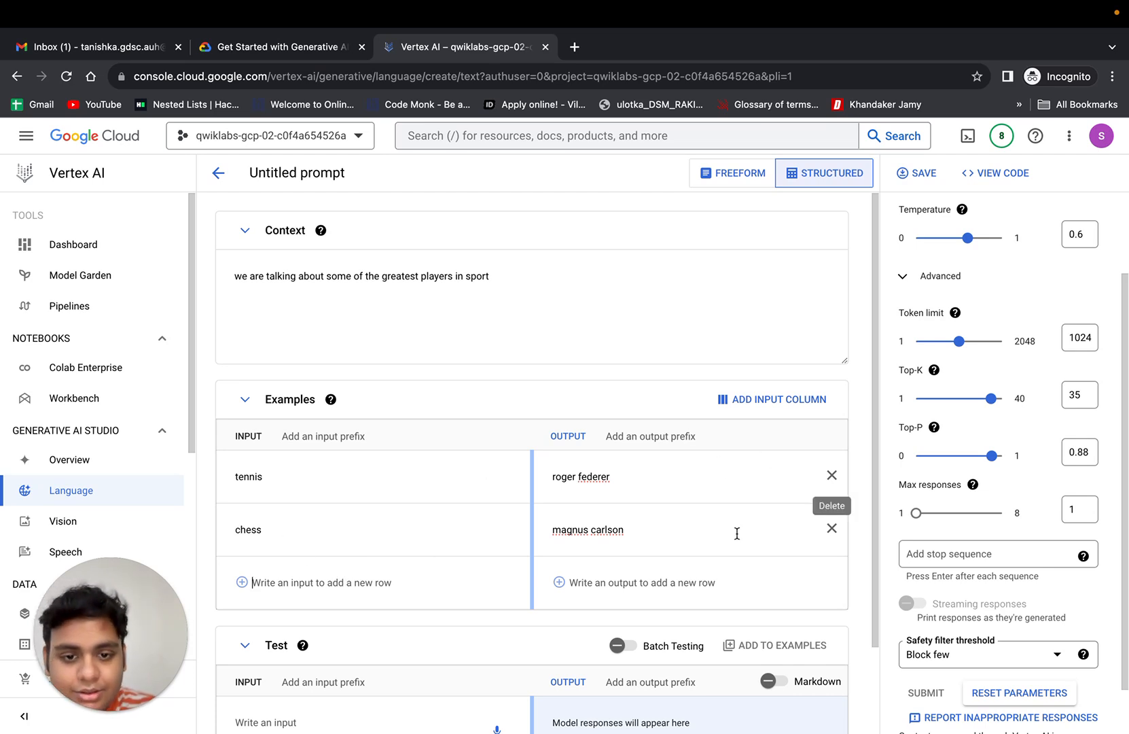
{"action": "left_click", "coordinate": [343, 567]}
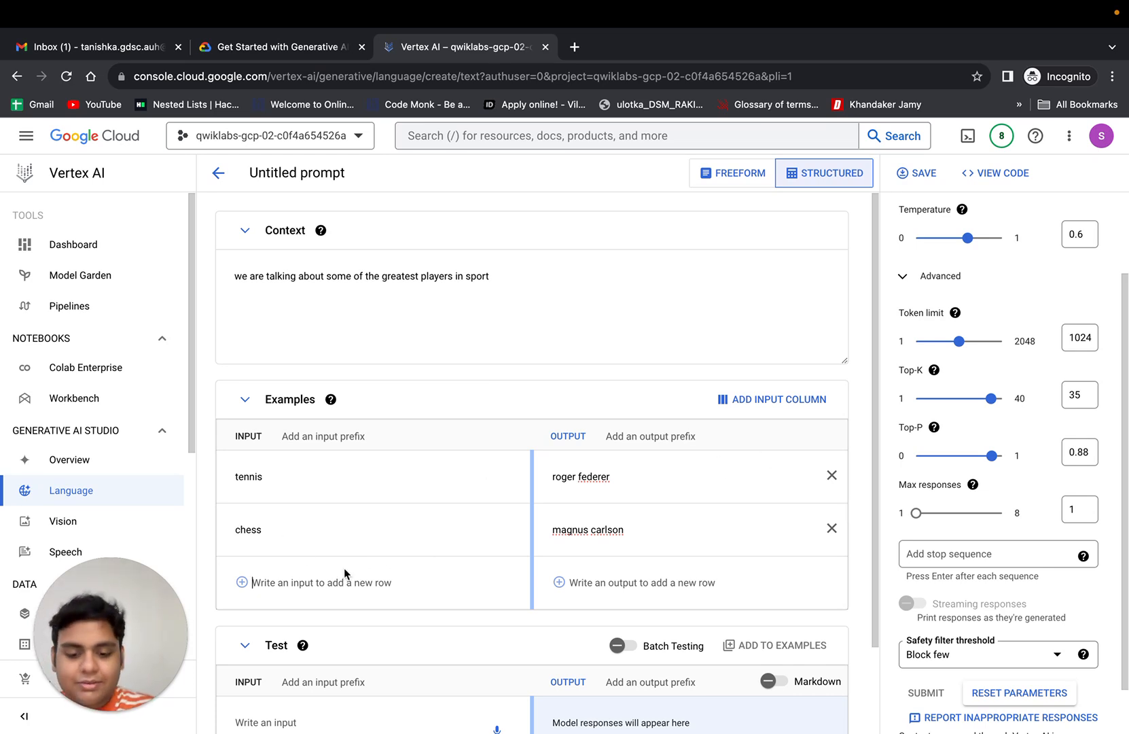
{"action": "type", "text": "F1 Racing"}
{"action": "key", "text": "Tab"}
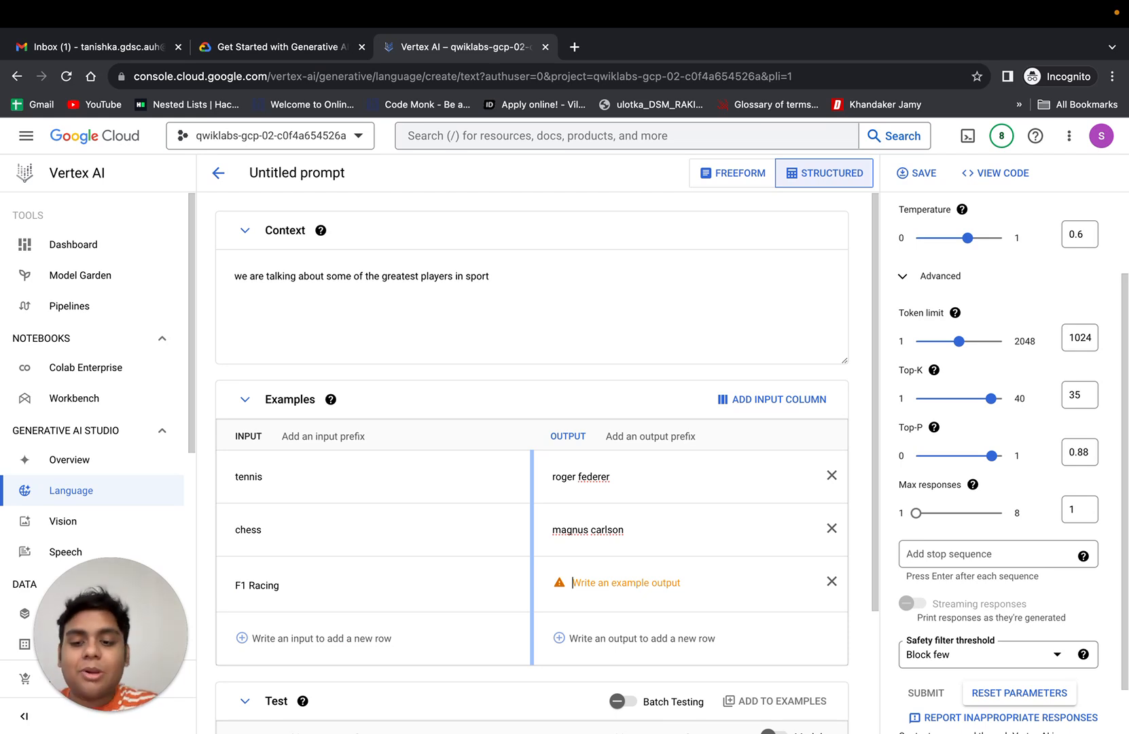
{"action": "type", "text": "Lewis"}
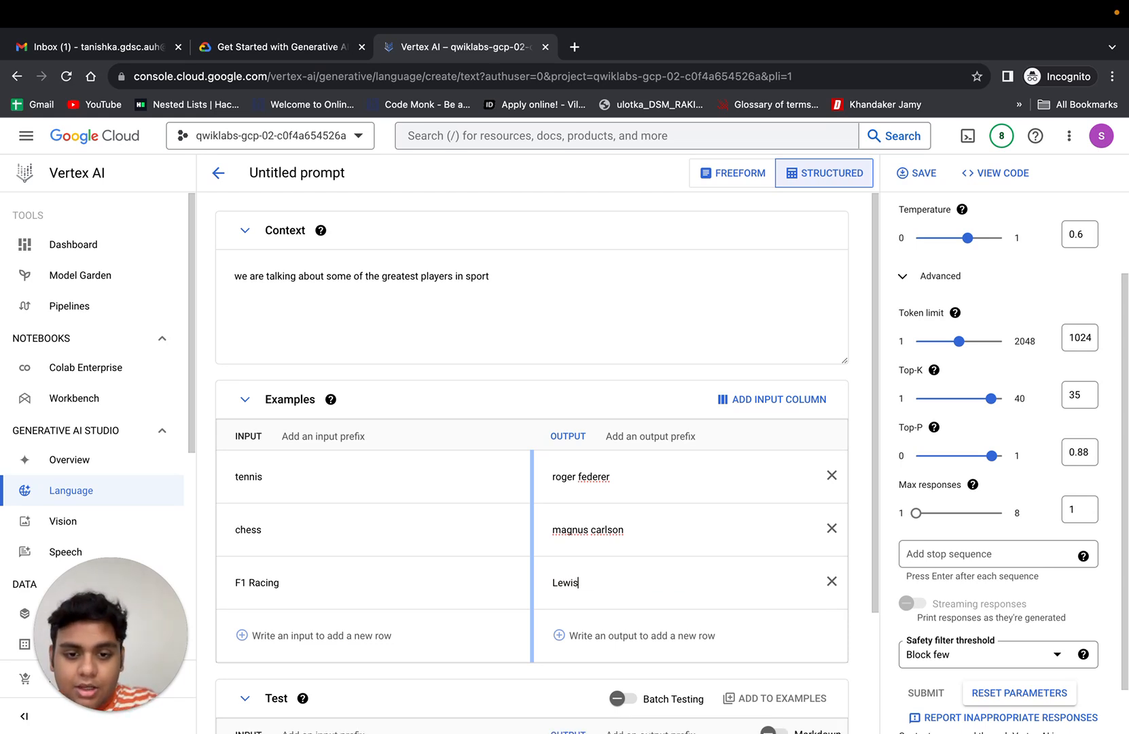
{"action": "type", "text": " Hamilton"}
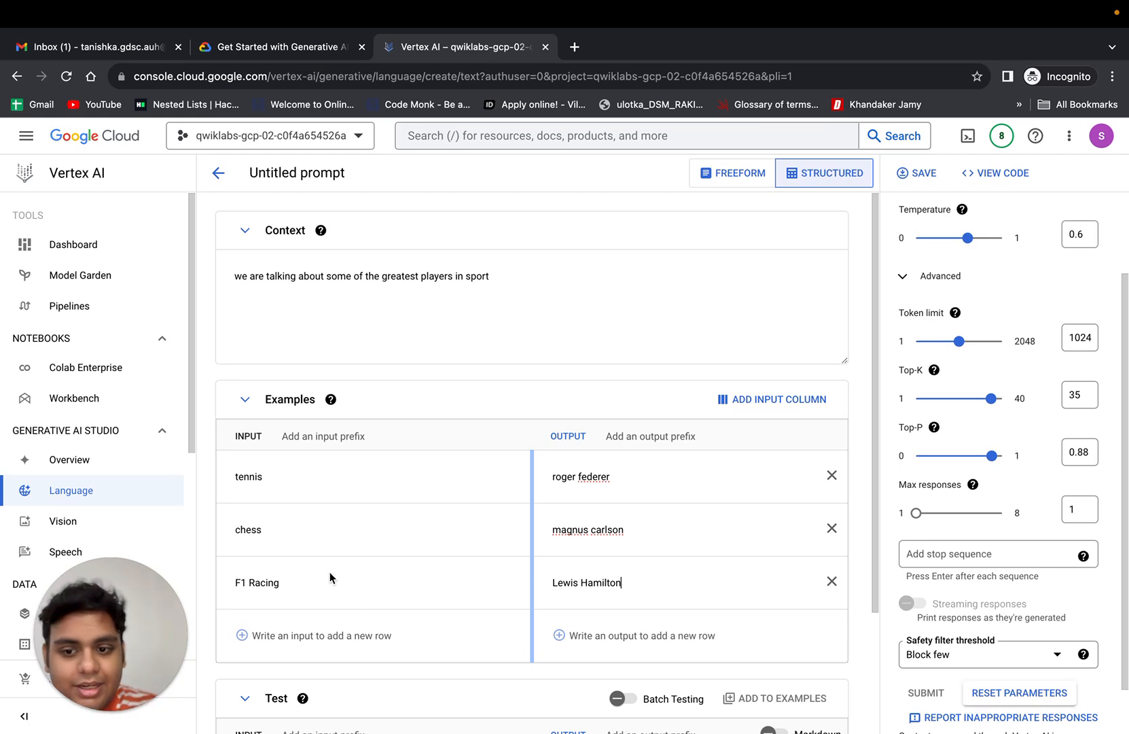
Enter "cricket" as the test input and enable Batch Testing.
{"action": "scroll", "coordinate": [704, 559], "scroll_direction": "down", "scroll_amount": 1}
{"action": "scroll", "coordinate": [703, 554], "scroll_direction": "down", "scroll_amount": 5}
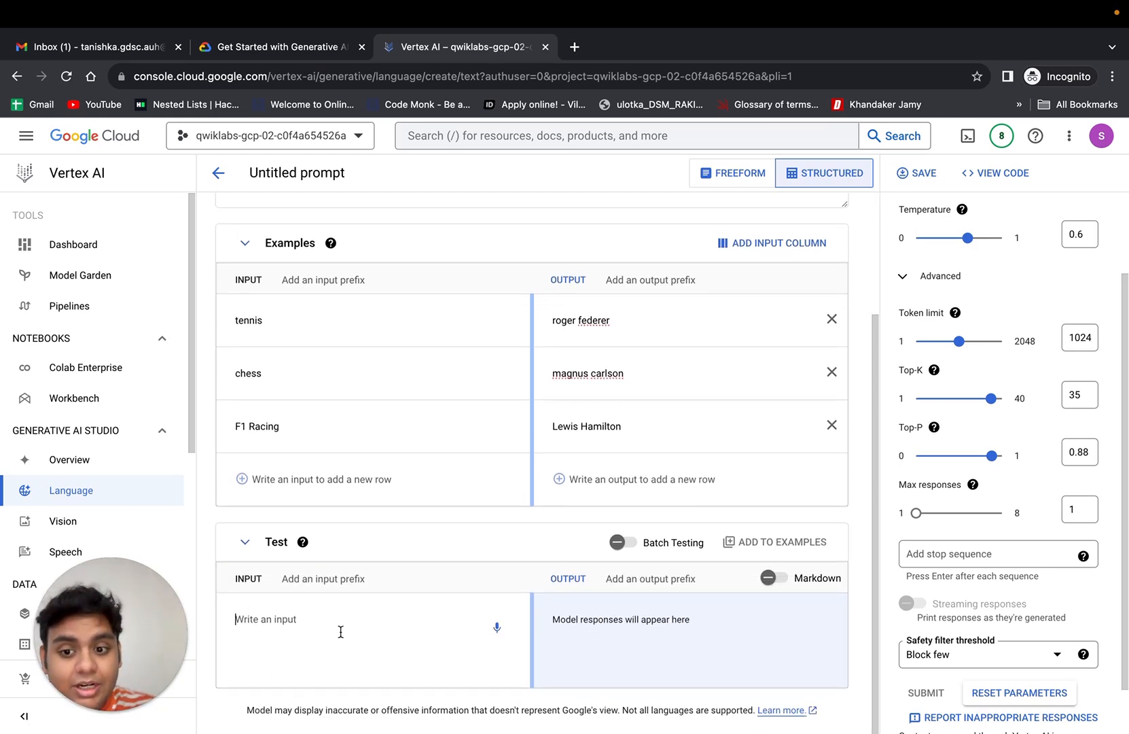
{"action": "type", "text": "cricket"}
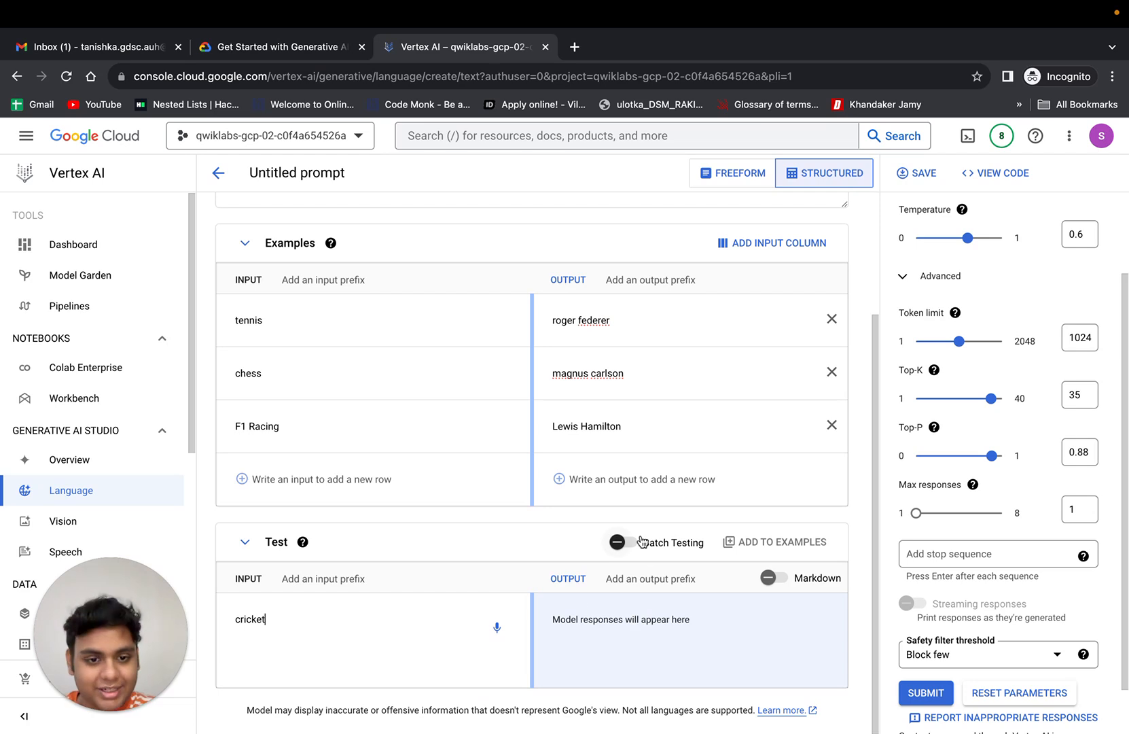
{"action": "left_click", "coordinate": [619, 544]}
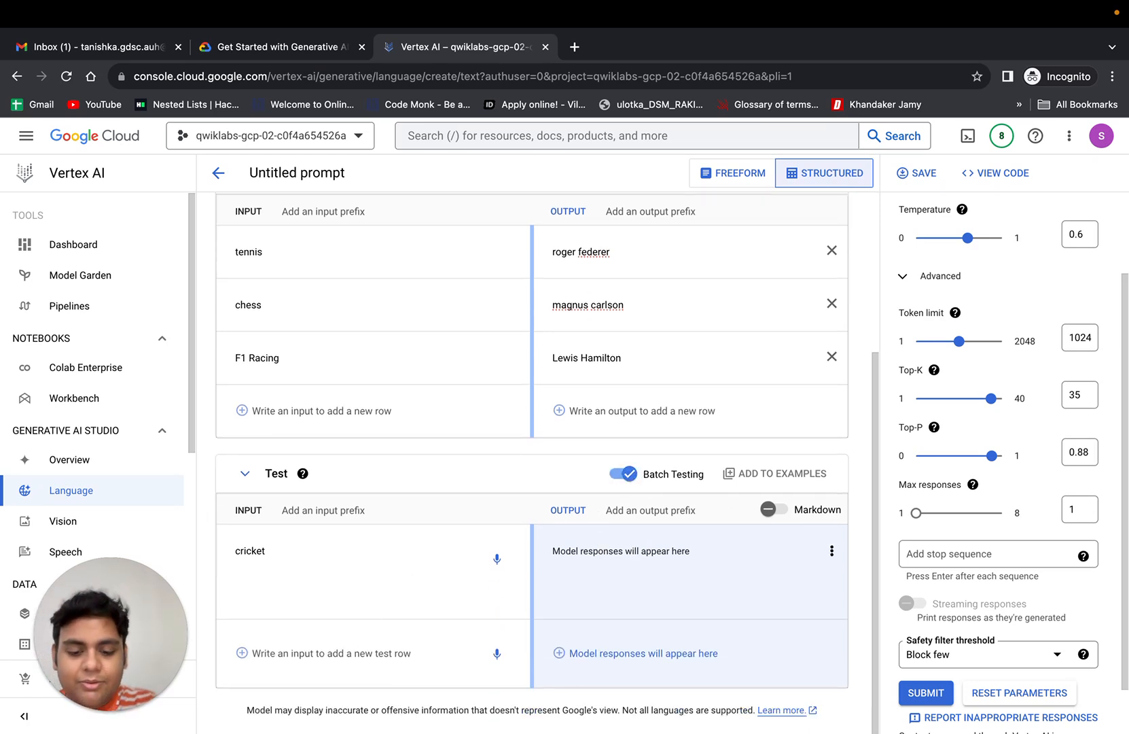
Add "football" as a second test input and submit the structured prompt.
{"action": "left_click", "coordinate": [347, 647]}
{"action": "type", "text": "football"}
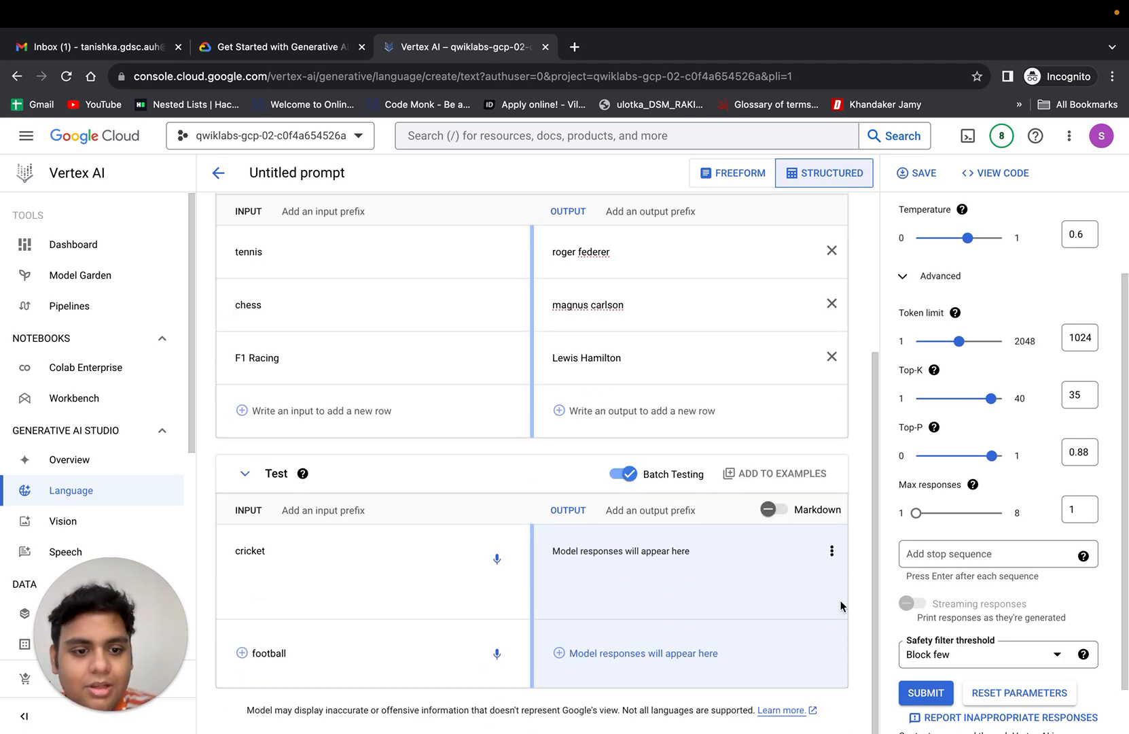
{"action": "left_click", "coordinate": [924, 691]}
{"action": "scroll", "coordinate": [678, 488], "scroll_direction": "down", "scroll_amount": 1}
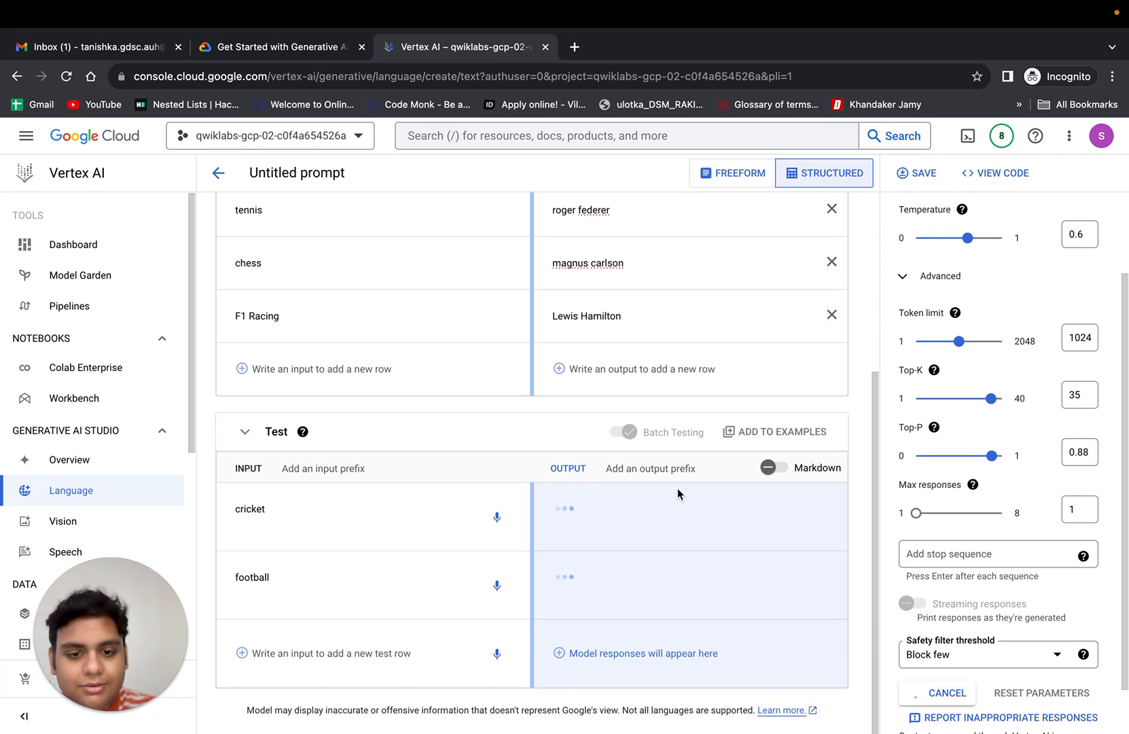
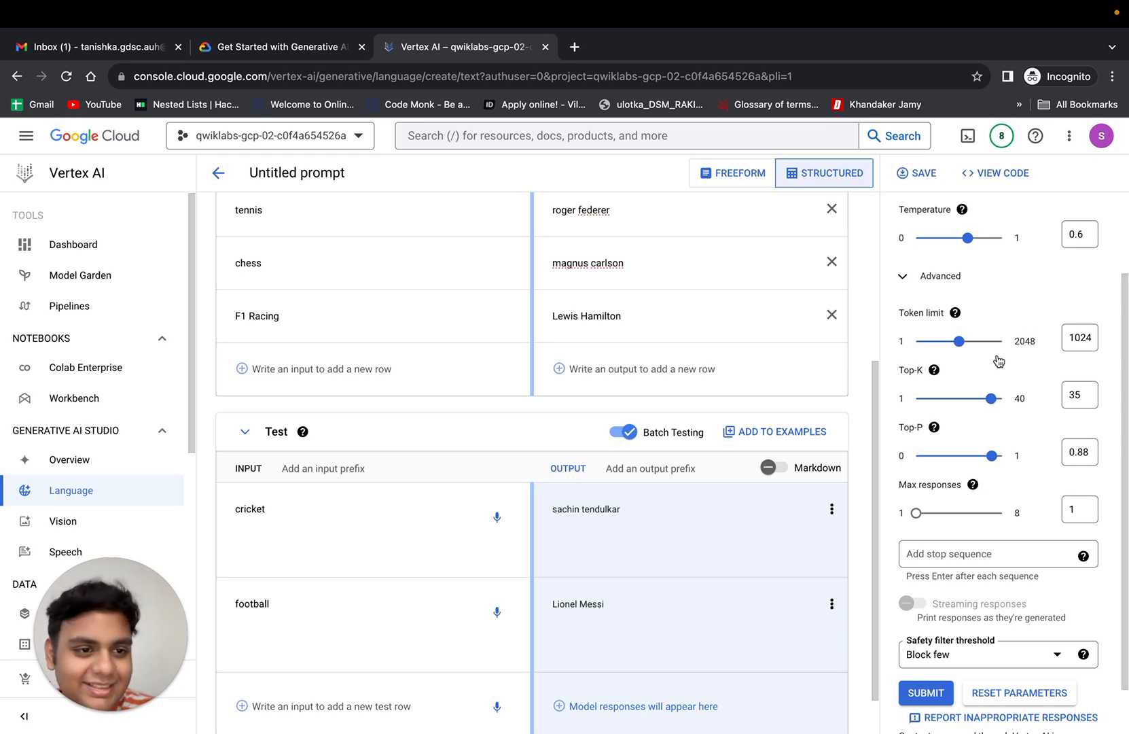
Set the token limit to 2048, Top-K to 40 and Top-P to 0.34, and resubmit the structured prompt.
{"action": "left_click_drag", "start_coordinate": [964, 344], "coordinate": [1032, 344]}
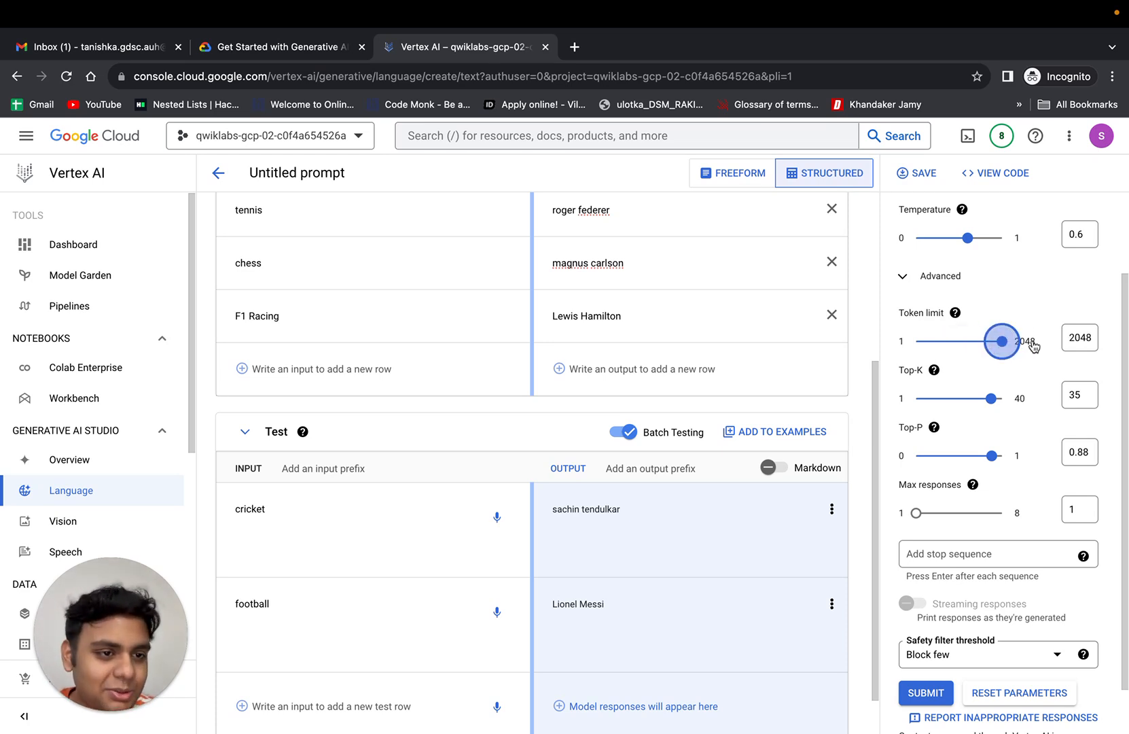
{"action": "left_click", "coordinate": [994, 400]}
{"action": "left_click_drag", "start_coordinate": [993, 403], "coordinate": [1046, 406]}
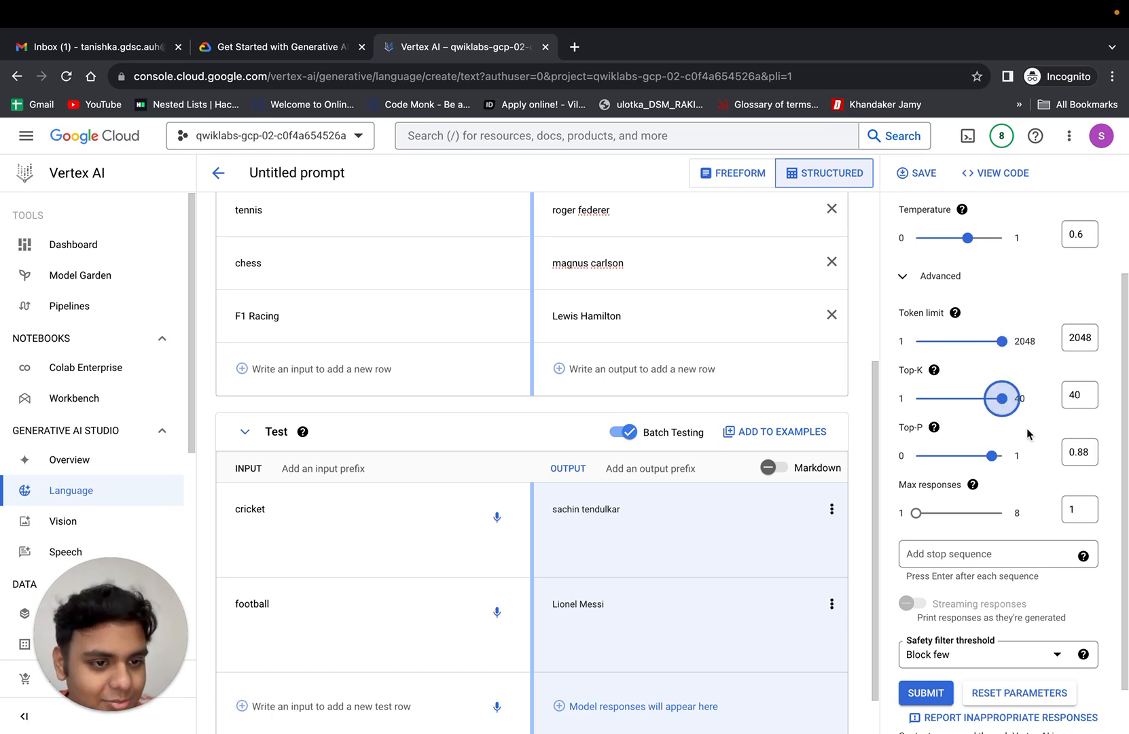
{"action": "left_click_drag", "start_coordinate": [992, 455], "coordinate": [949, 475]}
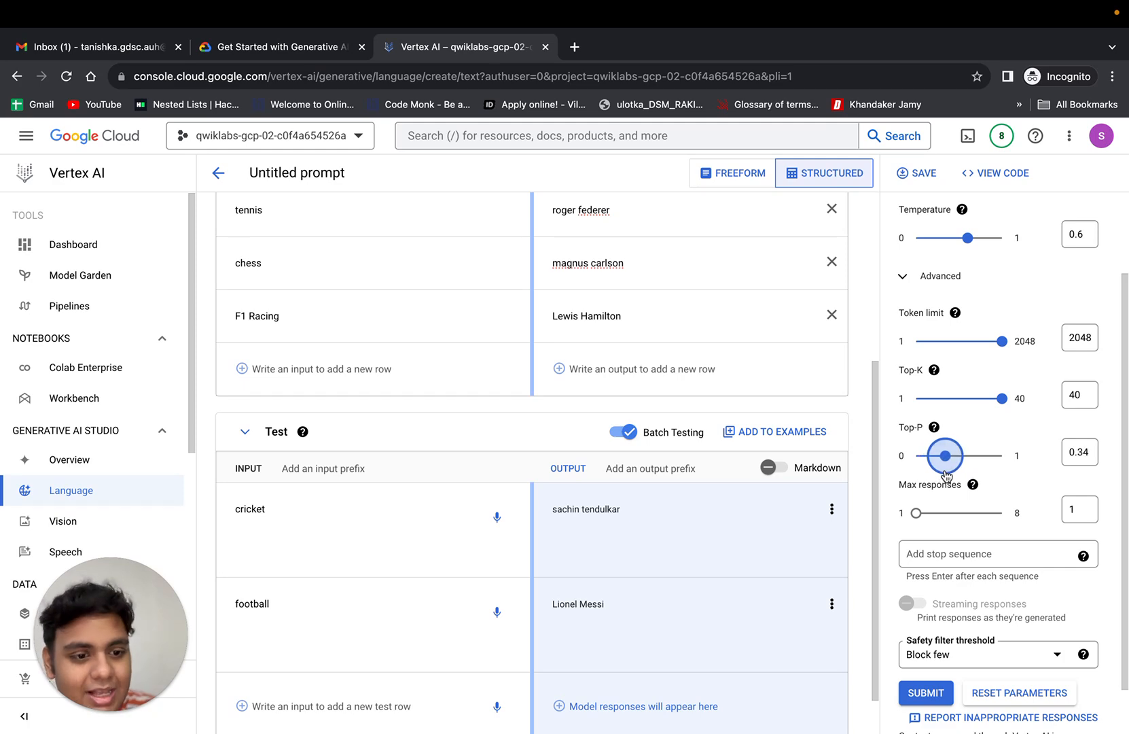
{"action": "scroll", "coordinate": [913, 641], "scroll_direction": "down", "scroll_amount": 3}
{"action": "left_click", "coordinate": [913, 640]}
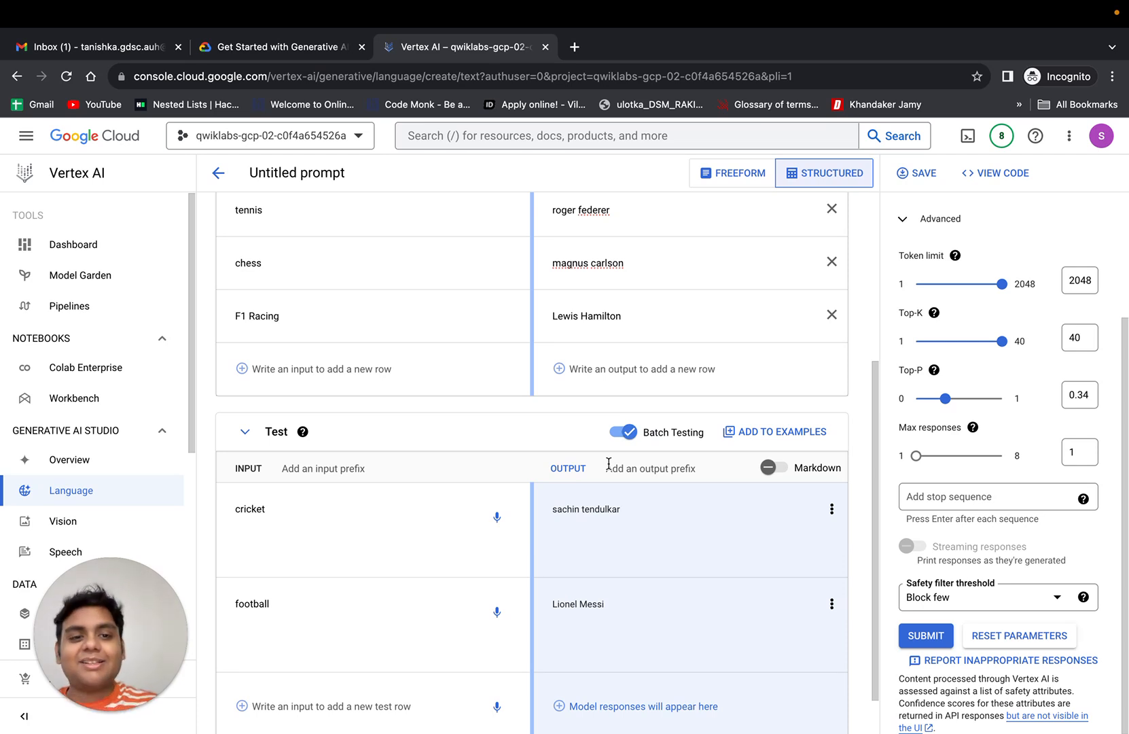
{"action": "left_click_drag", "start_coordinate": [552, 509], "coordinate": [639, 509]}
{"action": "scroll", "coordinate": [637, 506], "scroll_direction": "up", "scroll_amount": 4}
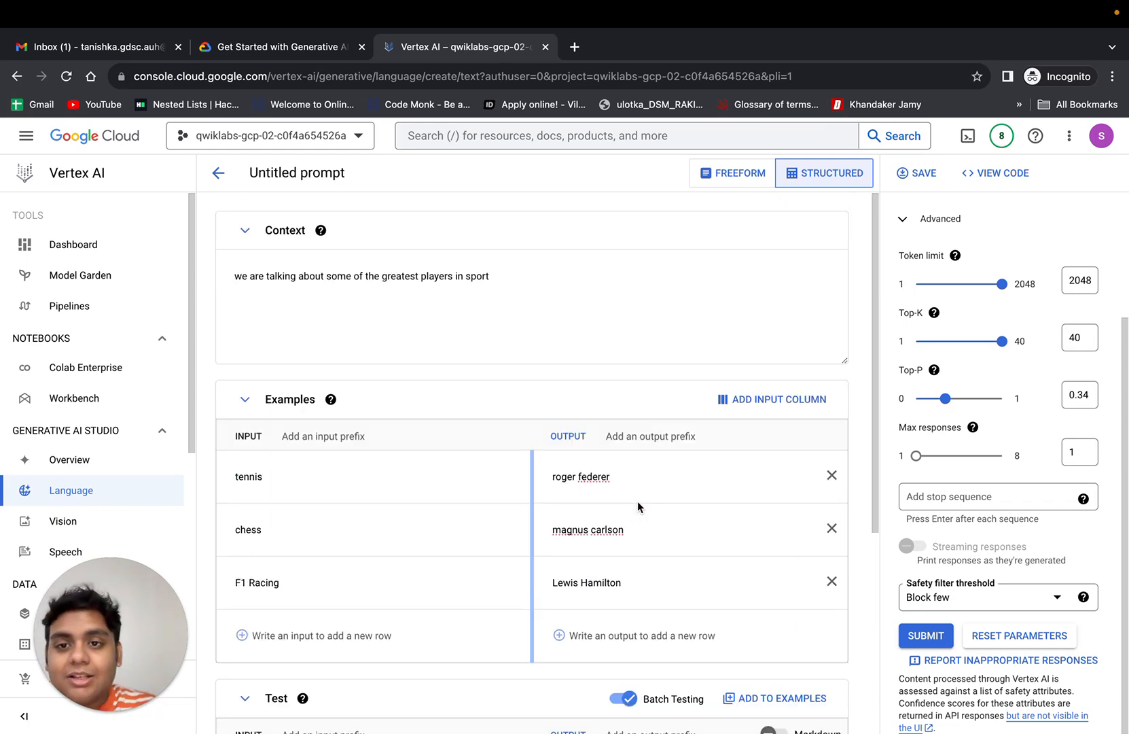
{"action": "scroll", "coordinate": [462, 479], "scroll_direction": "down", "scroll_amount": 5}
{"action": "scroll", "coordinate": [462, 480], "scroll_direction": "down", "scroll_amount": 1}
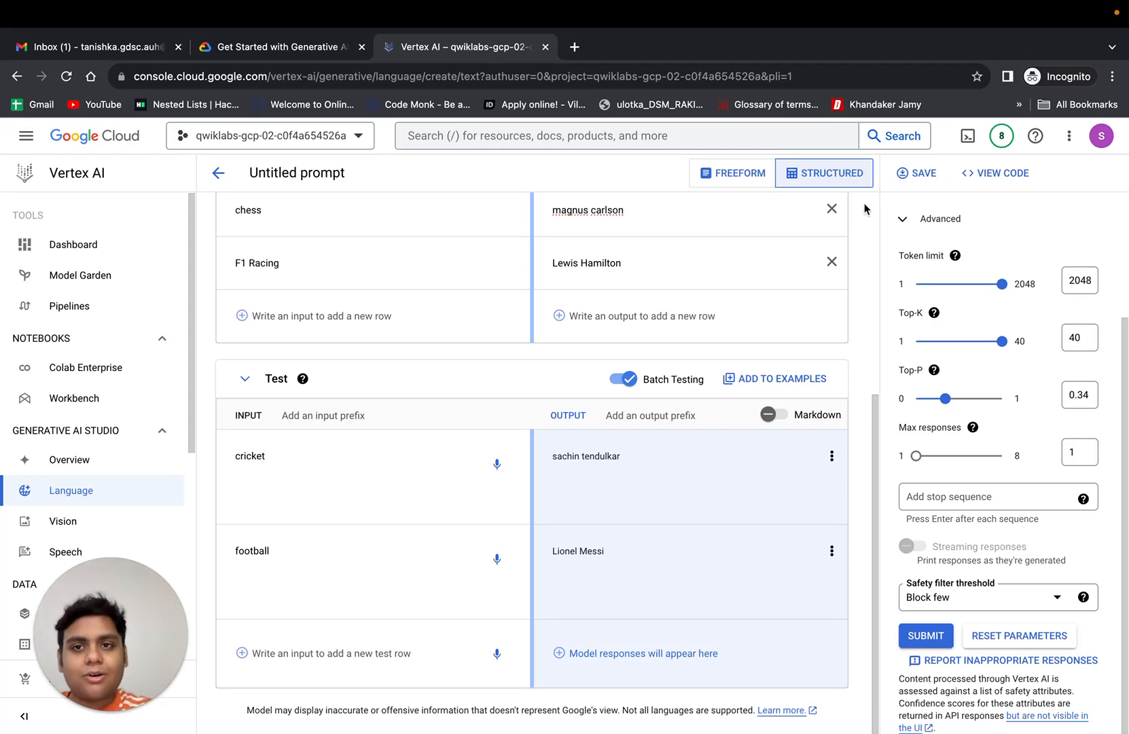
Open the generated code for the structured prompt and examine the Python script.
{"action": "left_click", "coordinate": [999, 173]}
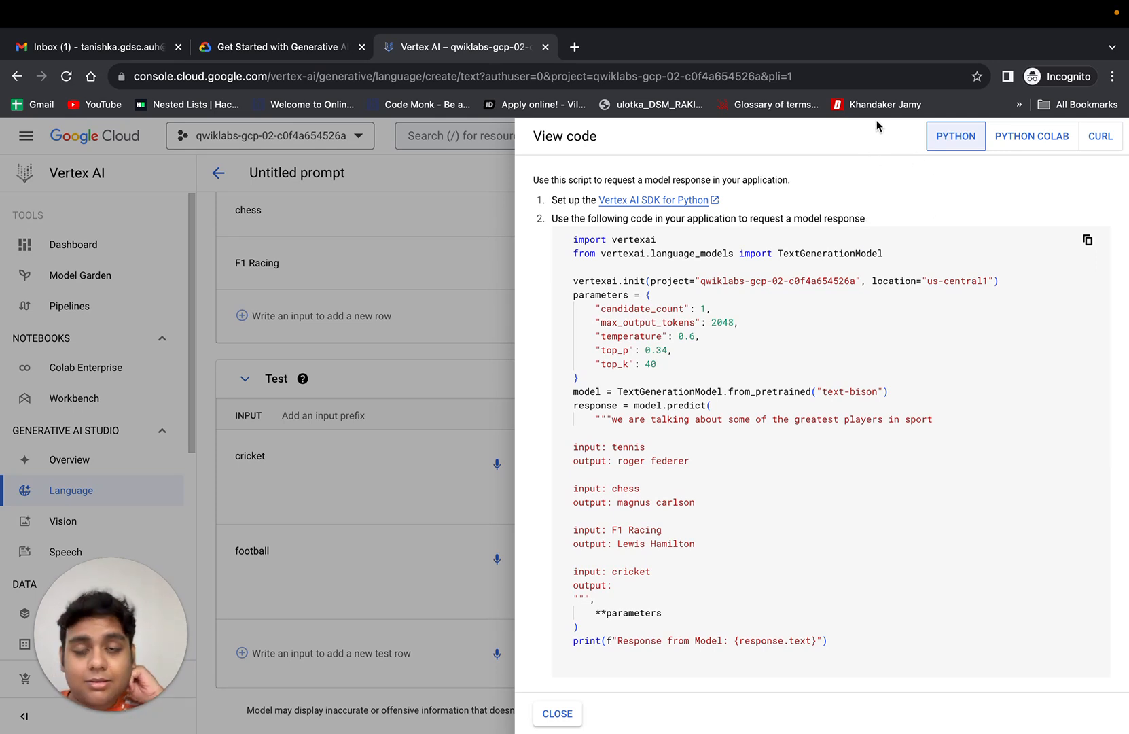
{"action": "scroll", "coordinate": [825, 367], "scroll_direction": "down", "scroll_amount": 5}
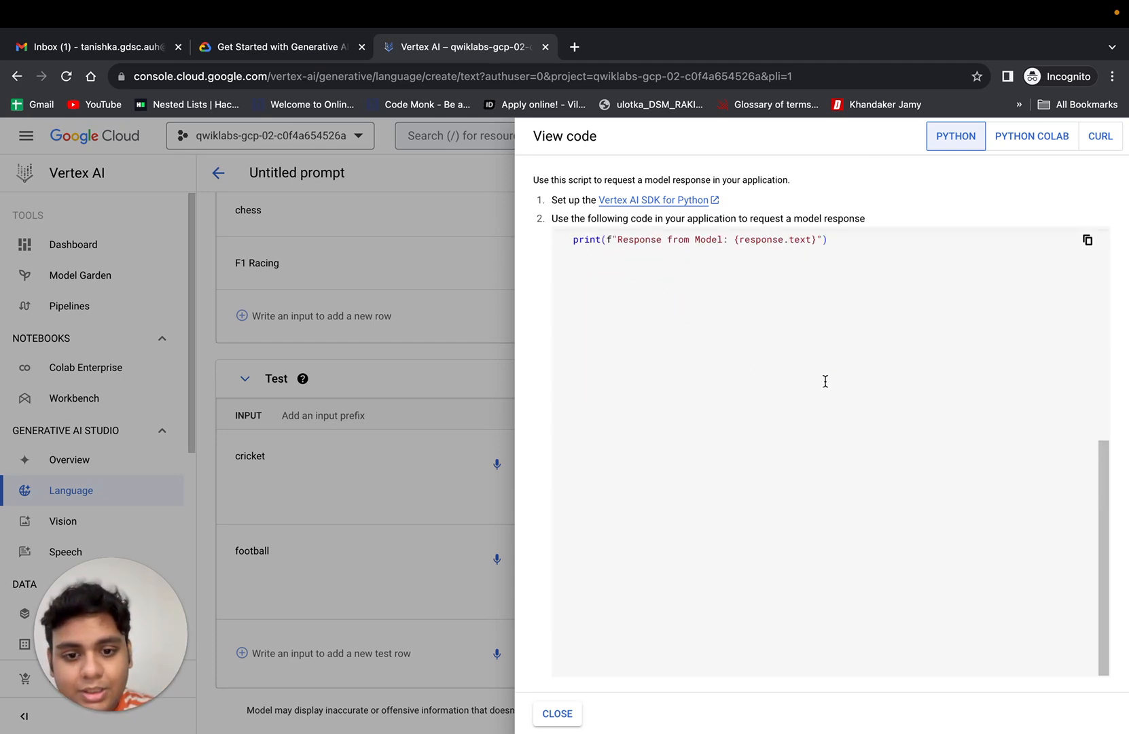
{"action": "scroll", "coordinate": [825, 381], "scroll_direction": "up", "scroll_amount": 5}
{"action": "left_click_drag", "start_coordinate": [574, 240], "coordinate": [858, 253]}
{"action": "left_click", "coordinate": [676, 239]}
{"action": "key", "text": "Escape"}
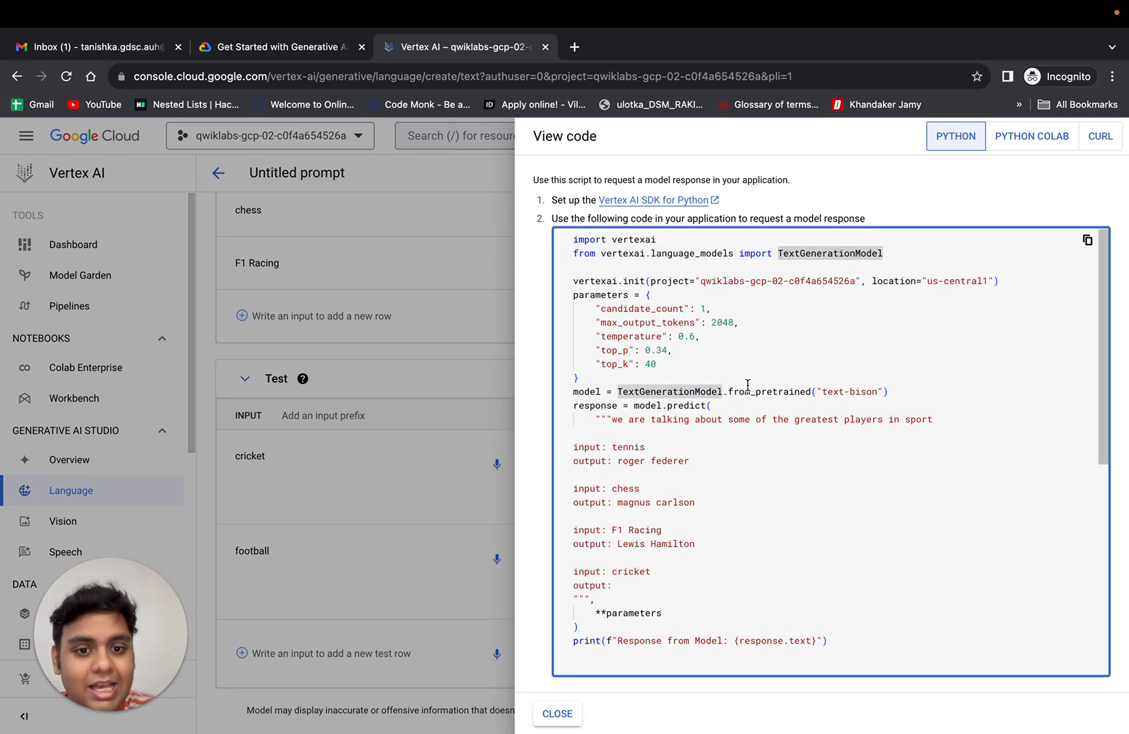
{"action": "scroll", "coordinate": [749, 432], "scroll_direction": "down", "scroll_amount": 5}
{"action": "scroll", "coordinate": [748, 433], "scroll_direction": "up", "scroll_amount": 5}
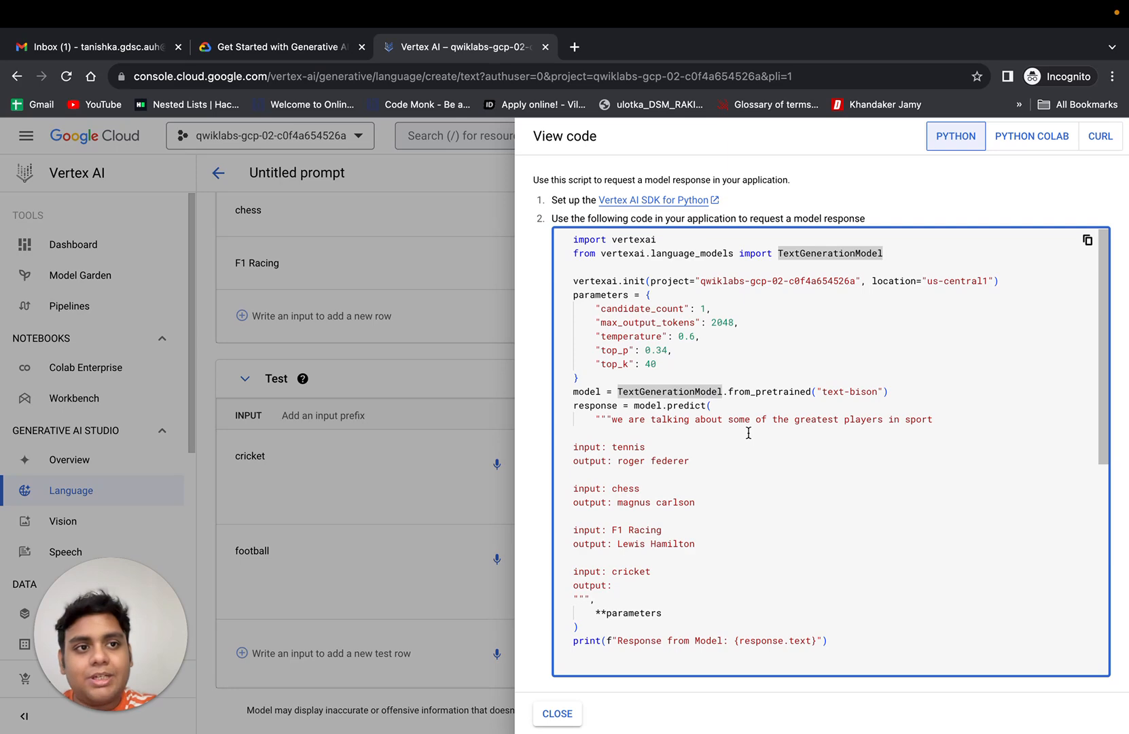
View the Python Colab and cURL versions of the prompt's code, and close the code view.
{"action": "left_click", "coordinate": [1043, 136]}
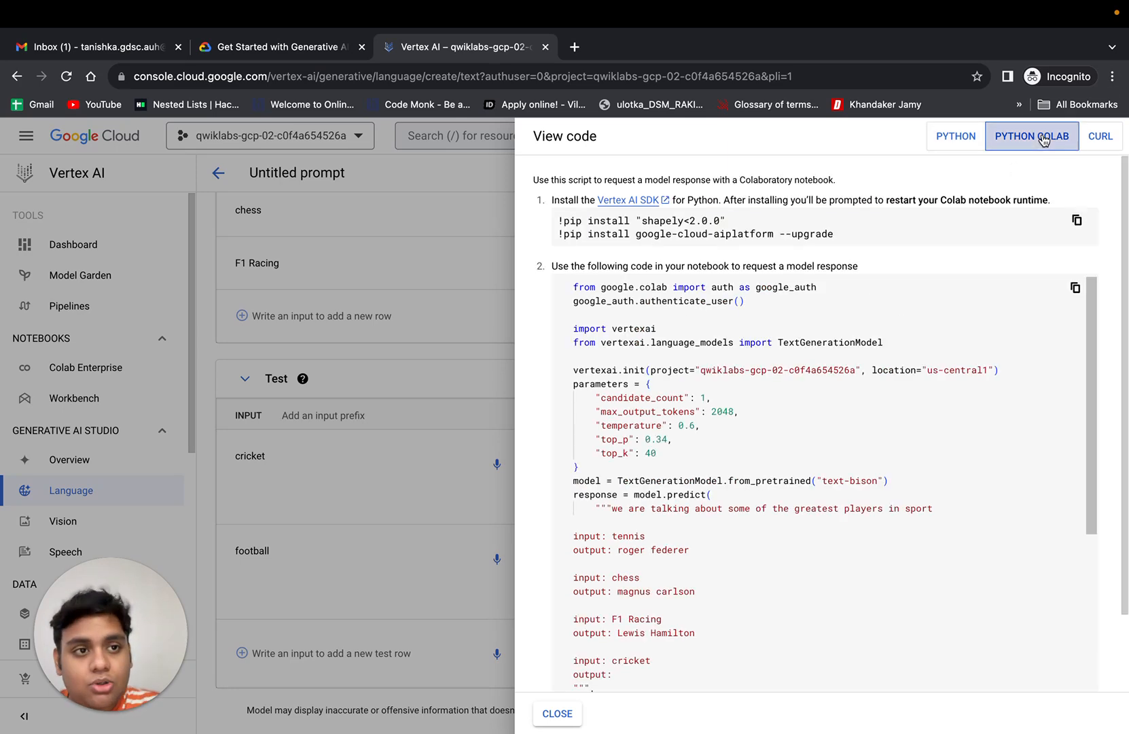
{"action": "left_click", "coordinate": [970, 143]}
{"action": "left_click", "coordinate": [1101, 136]}
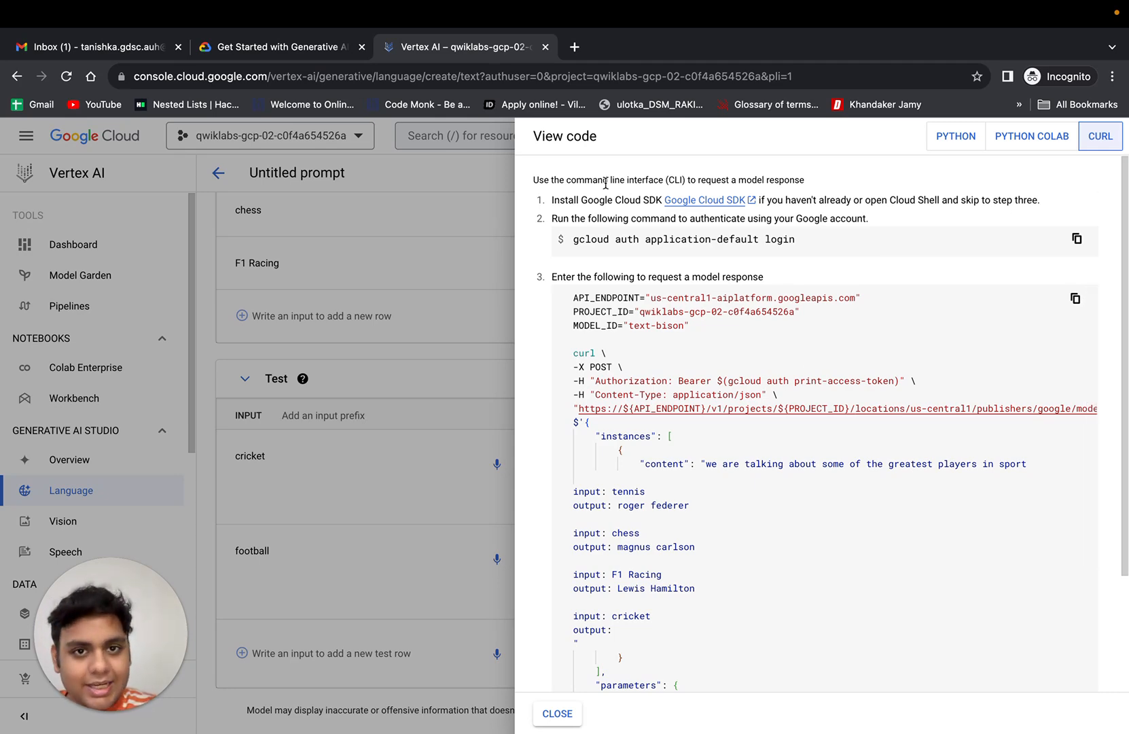
{"action": "left_click", "coordinate": [471, 203]}
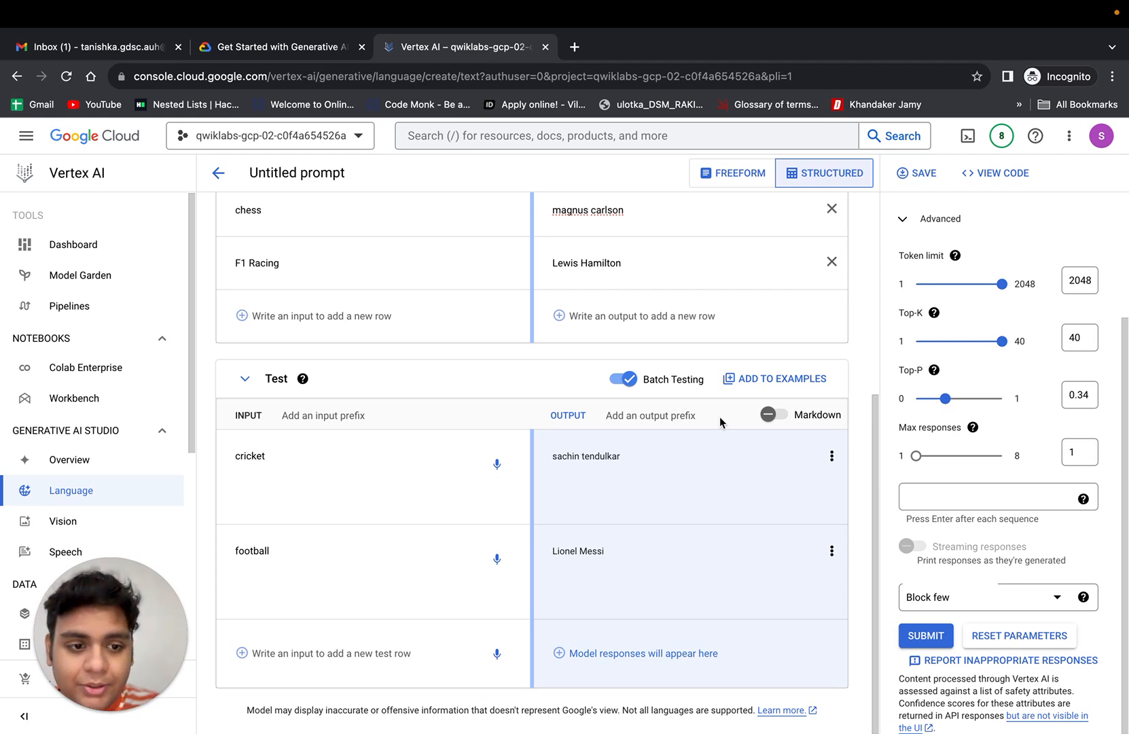
Leave the untitled prompt without saving it and return to the Language page.
{"action": "left_click", "coordinate": [218, 172]}
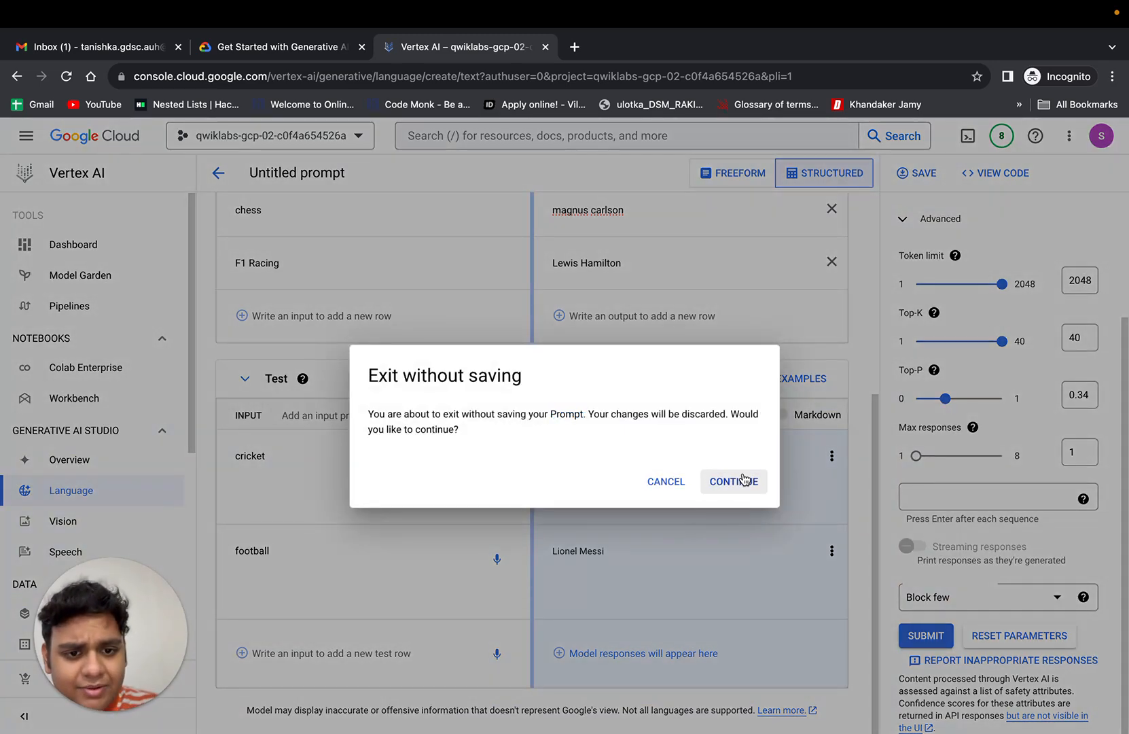
{"action": "left_click", "coordinate": [672, 484]}
{"action": "left_click", "coordinate": [216, 182]}
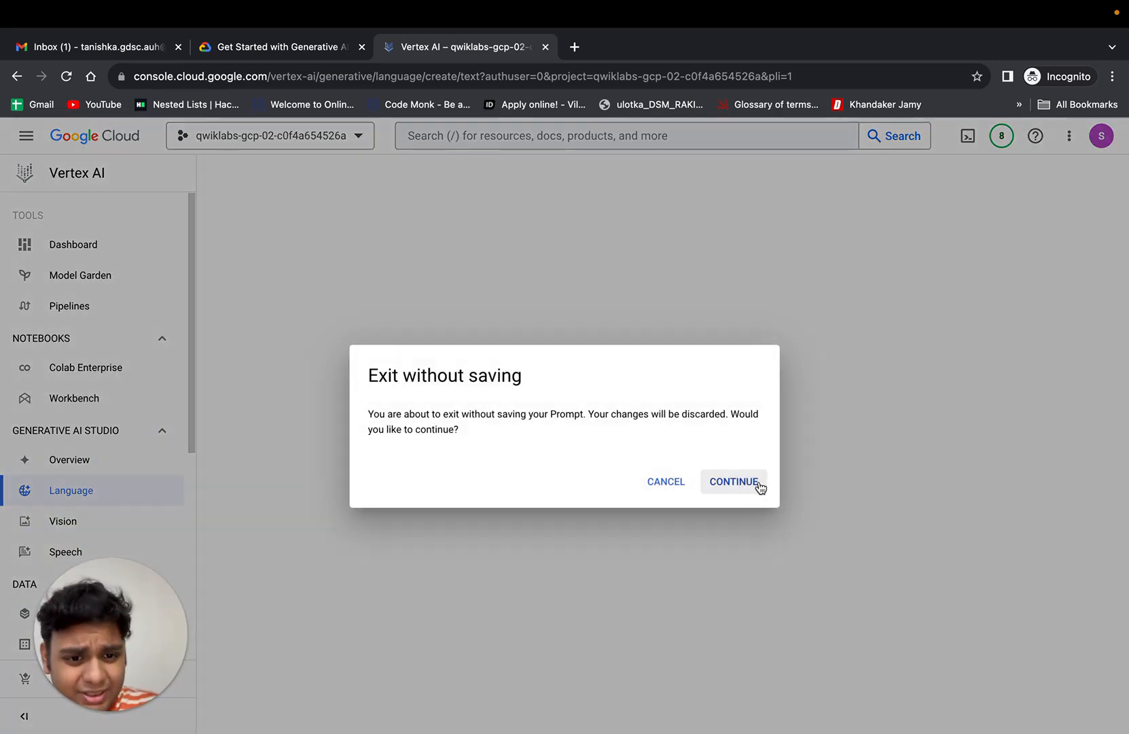
{"action": "left_click", "coordinate": [750, 479]}
Start creating a tuned model, select Reinforcement learning from human feedback (RLHF) as the tuning method, and leave the form without continuing.
{"action": "scroll", "coordinate": [611, 428], "scroll_direction": "down", "scroll_amount": 1}
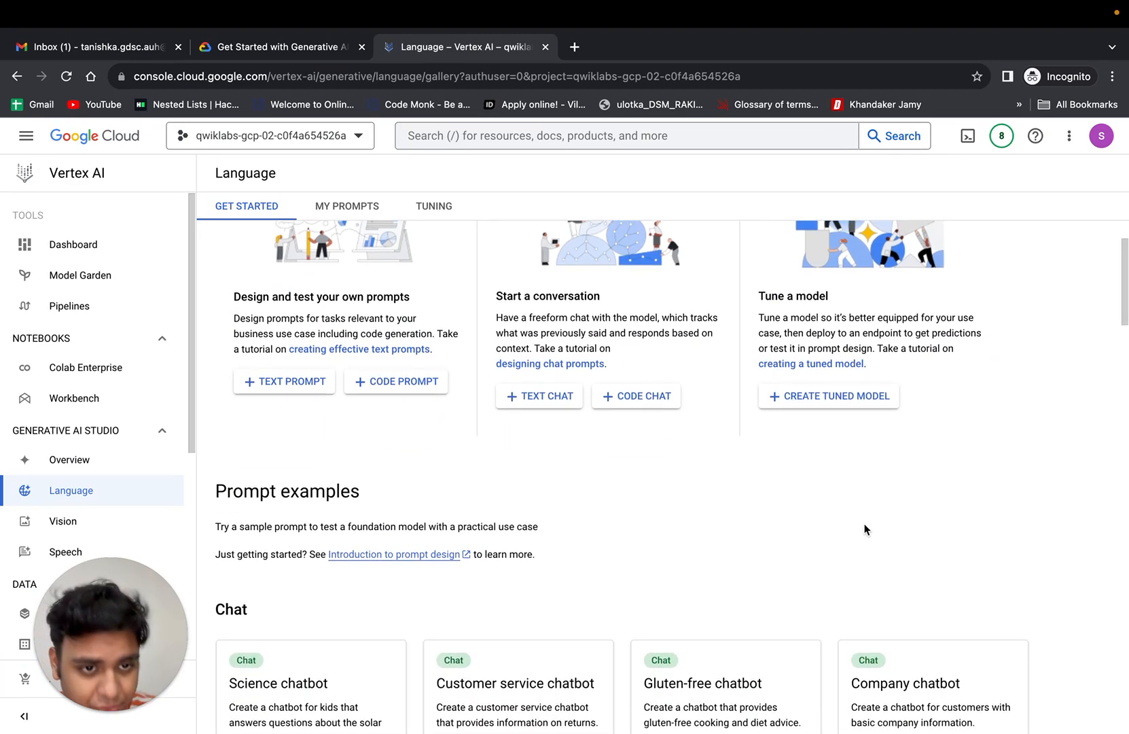
{"action": "left_click", "coordinate": [799, 403]}
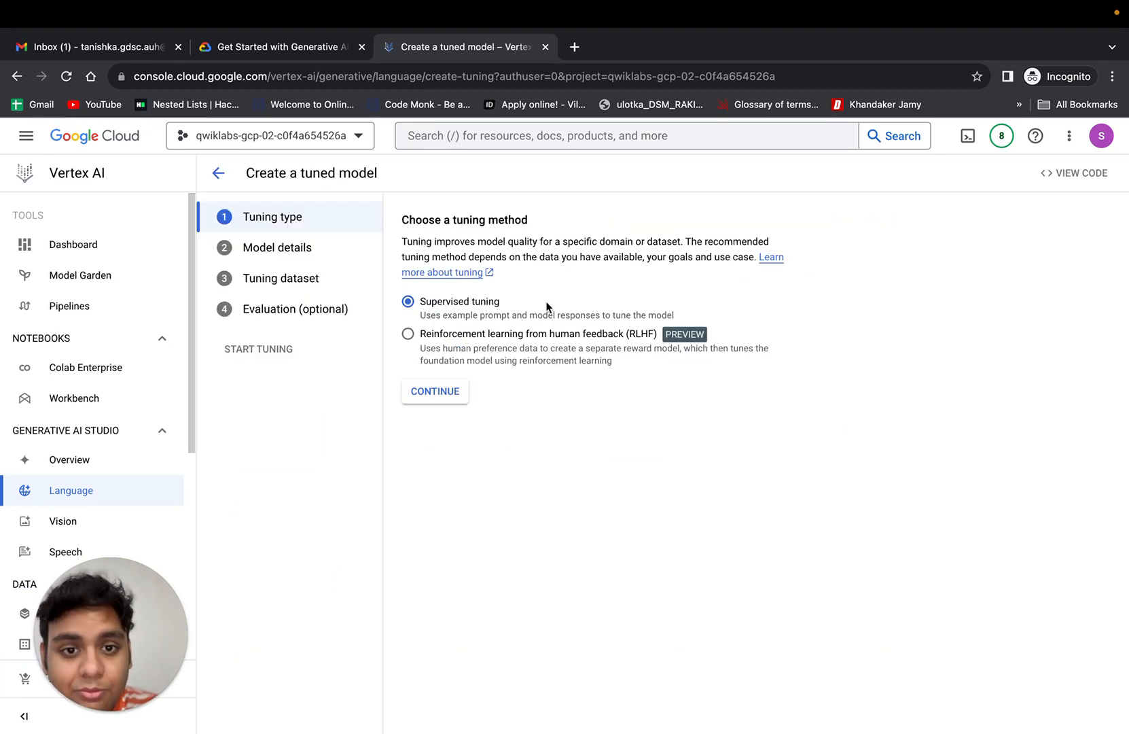
{"action": "left_click_drag", "start_coordinate": [476, 333], "coordinate": [600, 337]}
{"action": "left_click", "coordinate": [602, 339]}
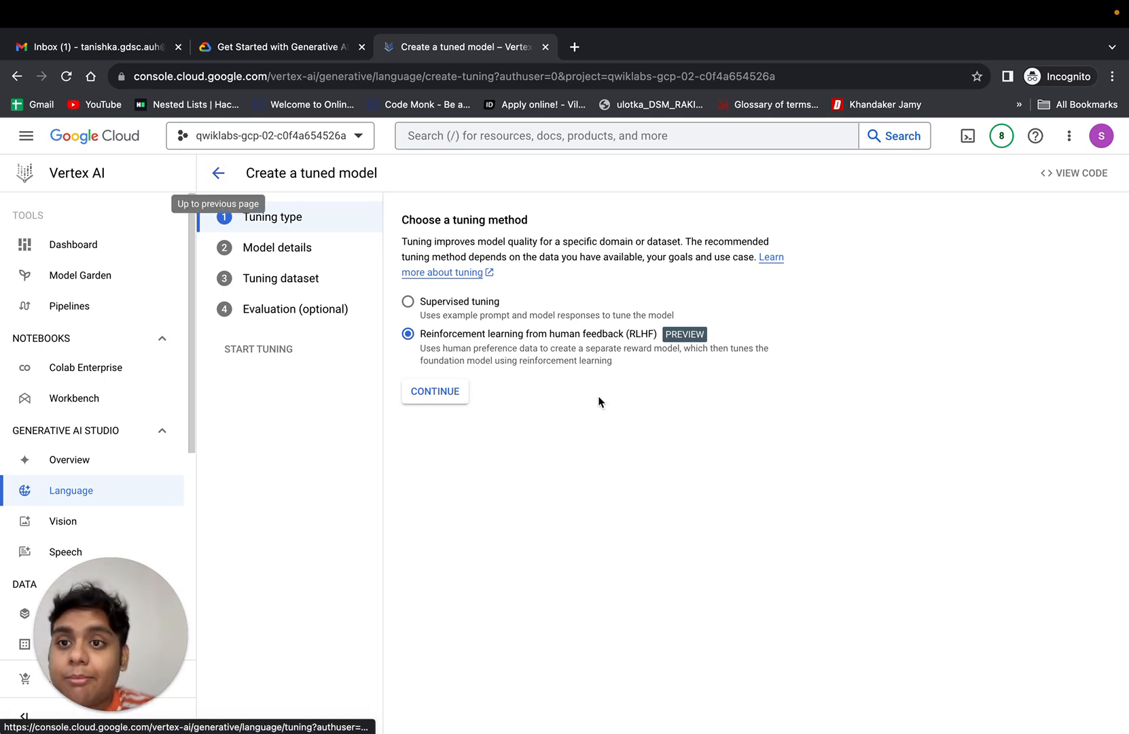
{"action": "left_click", "coordinate": [218, 172]}
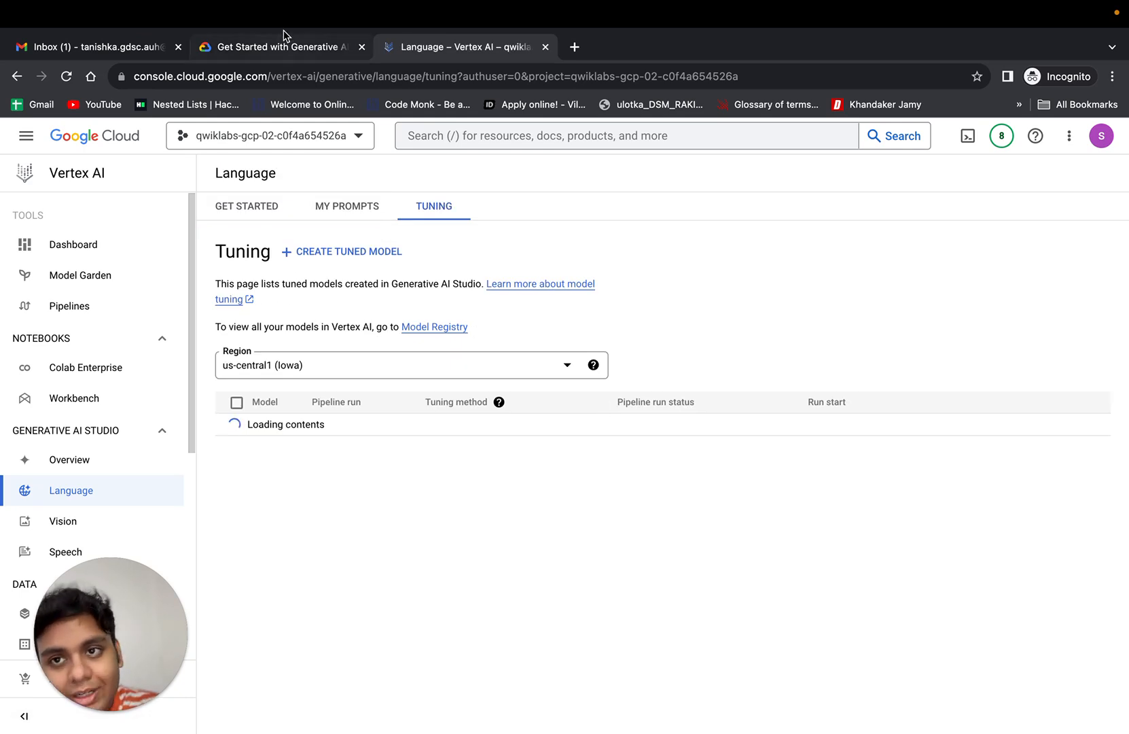
{"action": "left_click", "coordinate": [285, 48]}
{"action": "left_click", "coordinate": [464, 49]}
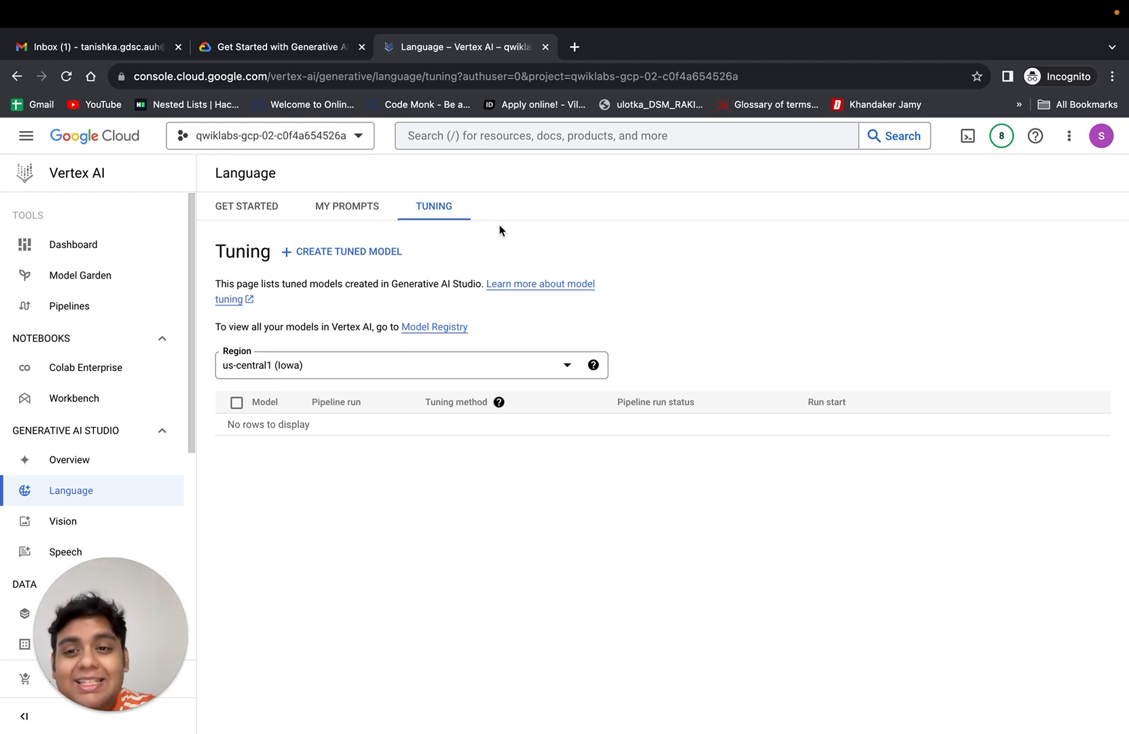
Open the Vision section of Generative AI Studio, view its image generation mode and switch to captioning.
{"action": "scroll", "coordinate": [81, 395], "scroll_direction": "down", "scroll_amount": 3}
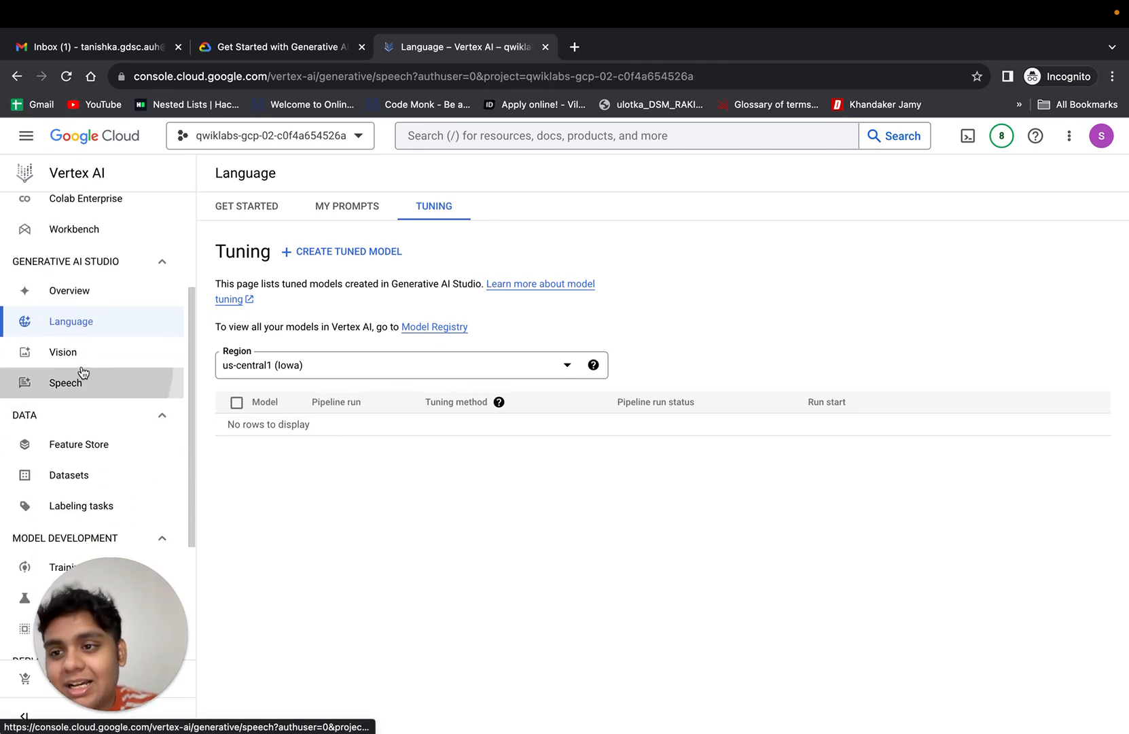
{"action": "left_click", "coordinate": [81, 376]}
{"action": "left_click", "coordinate": [87, 354]}
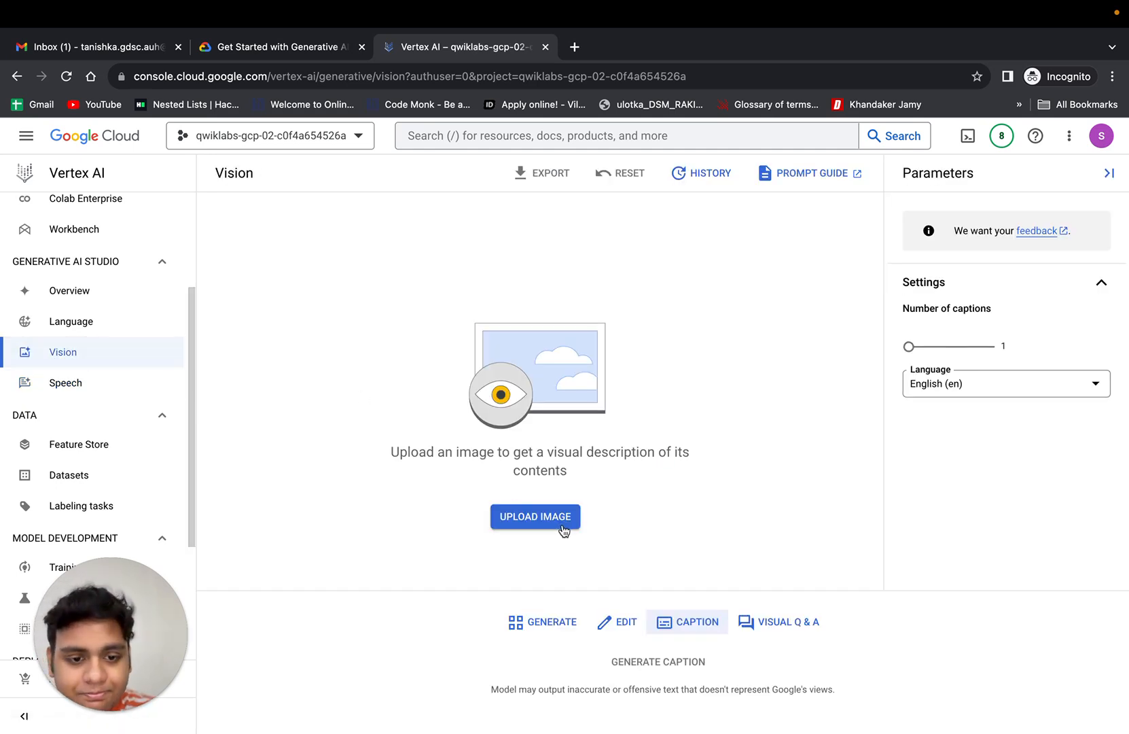
{"action": "left_click", "coordinate": [558, 626]}
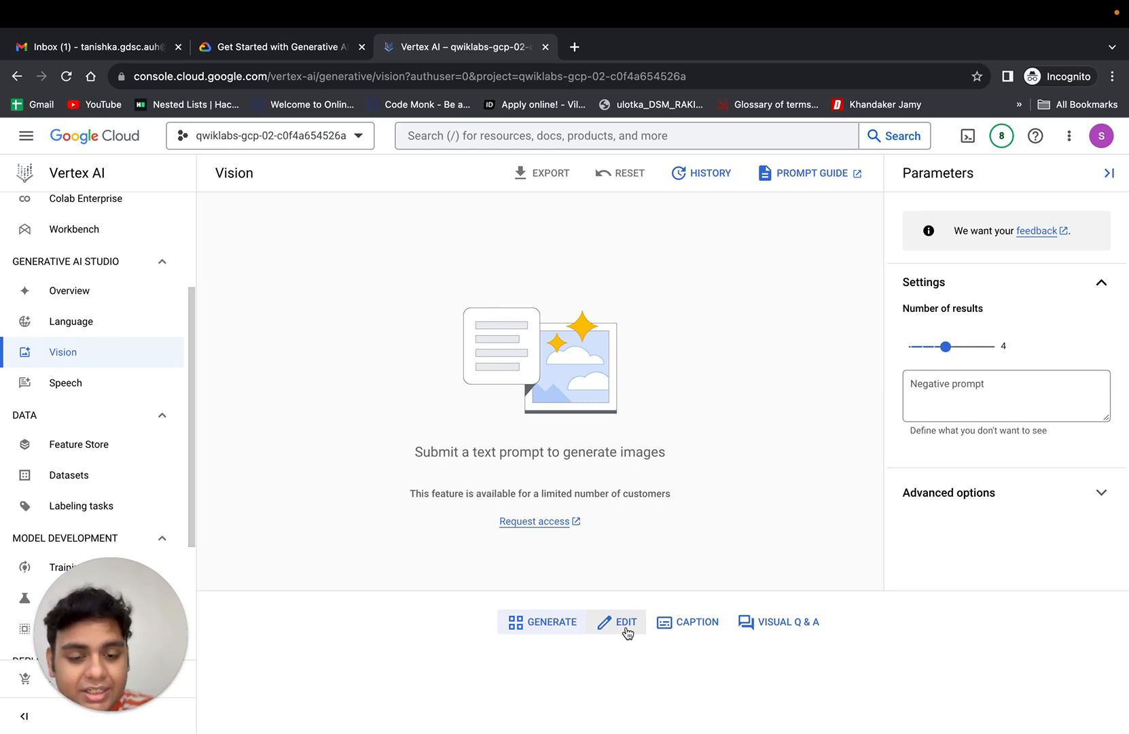
{"action": "left_click", "coordinate": [703, 625]}
Upload city.png from the Study Jam folder on the Desktop as the image to caption.
{"action": "left_click", "coordinate": [523, 509]}
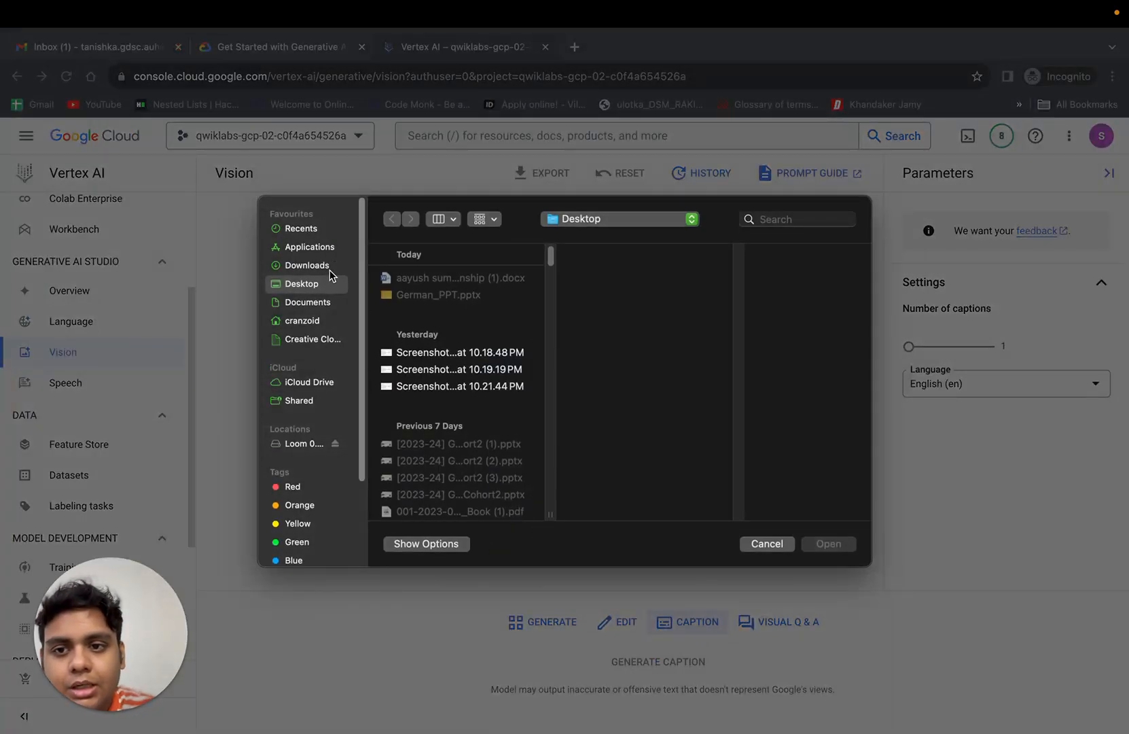
{"action": "scroll", "coordinate": [443, 299], "scroll_direction": "down", "scroll_amount": 10}
{"action": "scroll", "coordinate": [524, 348], "scroll_direction": "down", "scroll_amount": 10}
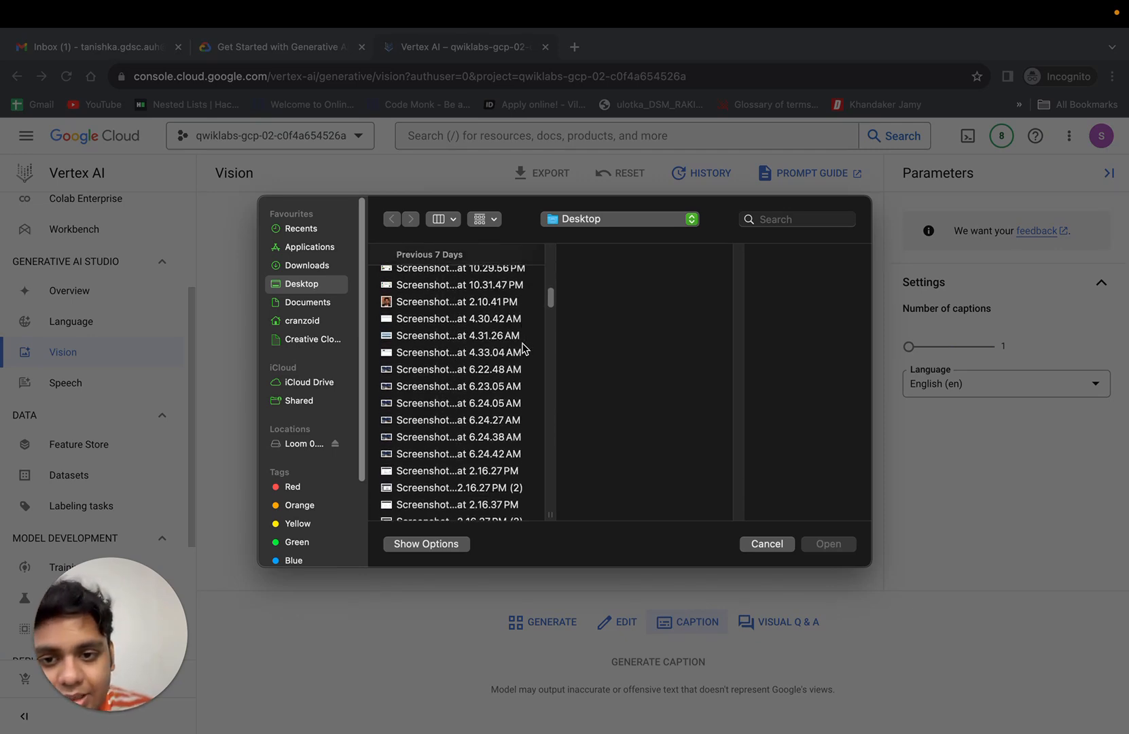
{"action": "scroll", "coordinate": [522, 348], "scroll_direction": "up", "scroll_amount": 3}
{"action": "scroll", "coordinate": [505, 346], "scroll_direction": "up", "scroll_amount": 5}
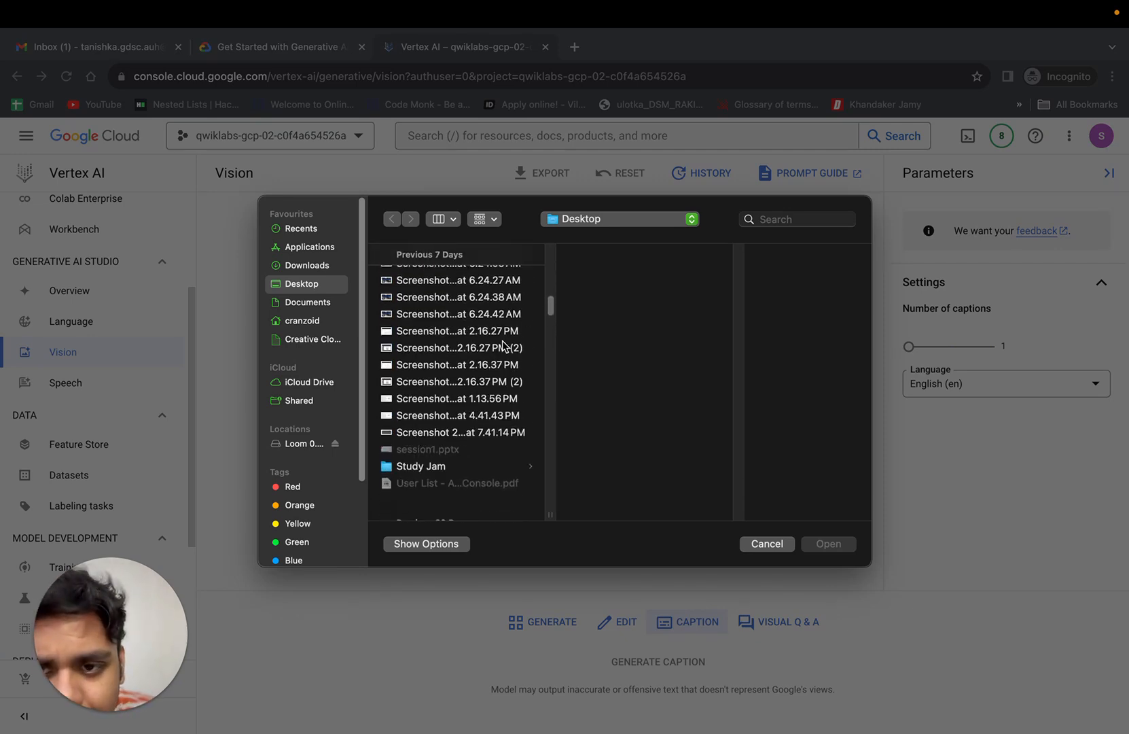
{"action": "left_click", "coordinate": [470, 383]}
{"action": "scroll", "coordinate": [471, 382], "scroll_direction": "down", "scroll_amount": 4}
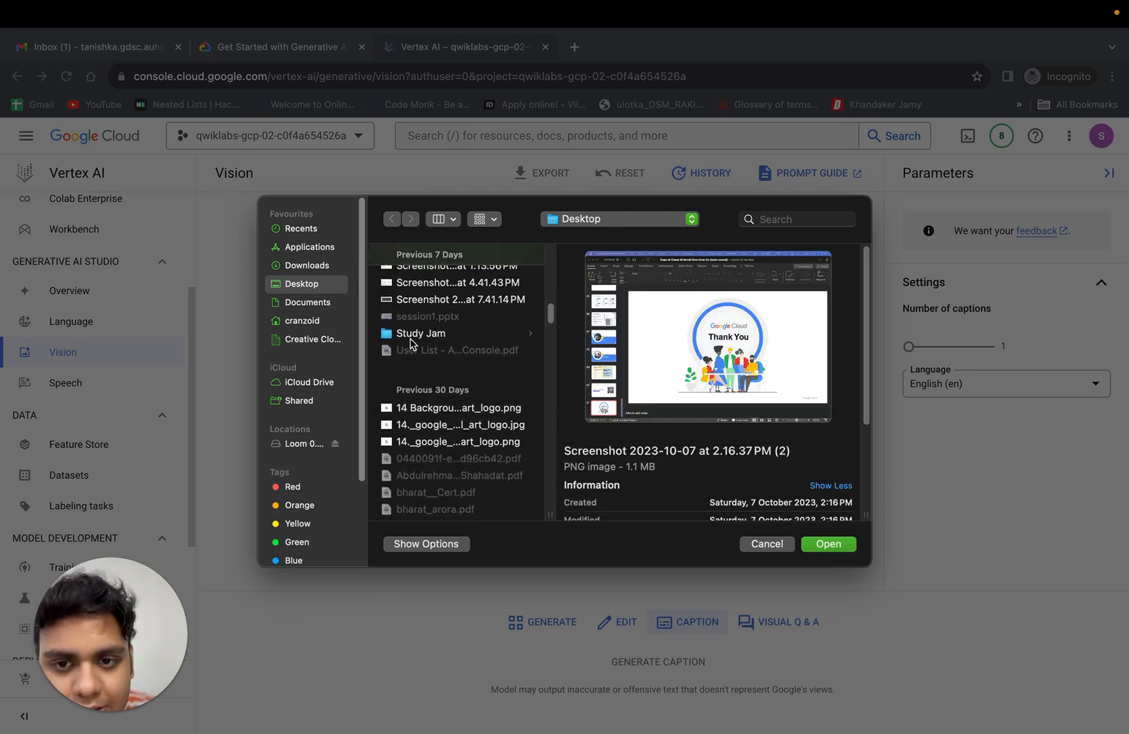
{"action": "left_click", "coordinate": [420, 337]}
{"action": "left_click", "coordinate": [611, 297]}
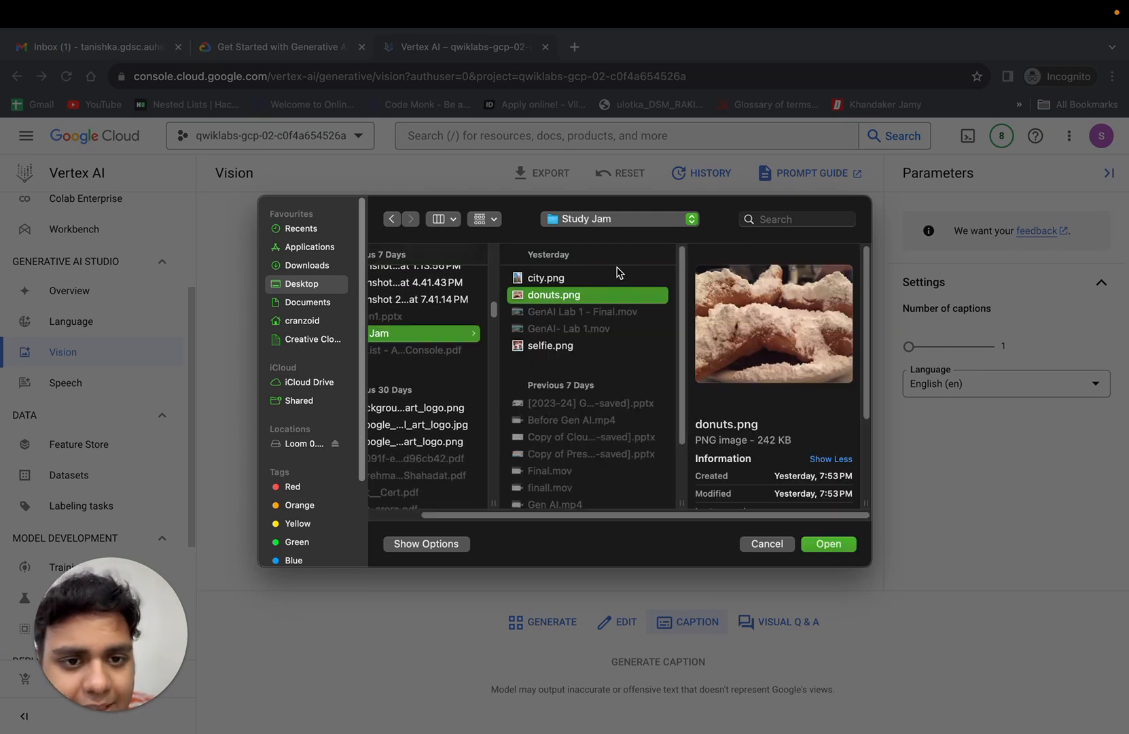
{"action": "left_click", "coordinate": [642, 279]}
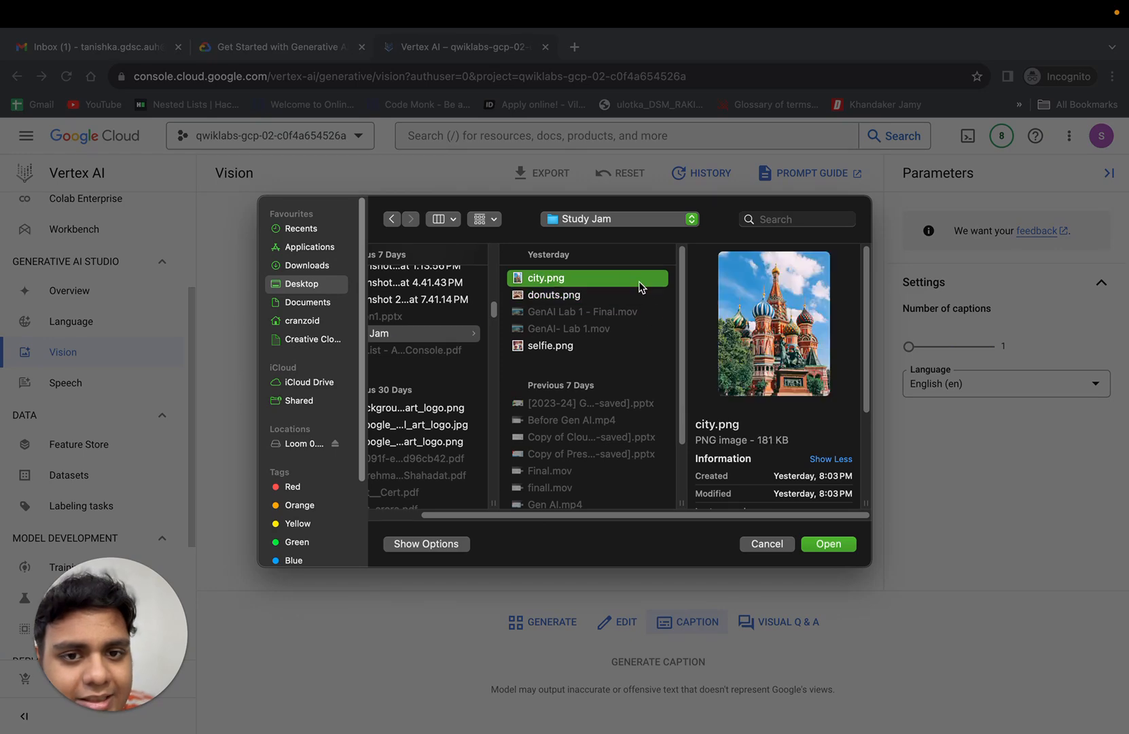
{"action": "left_click", "coordinate": [820, 542]}
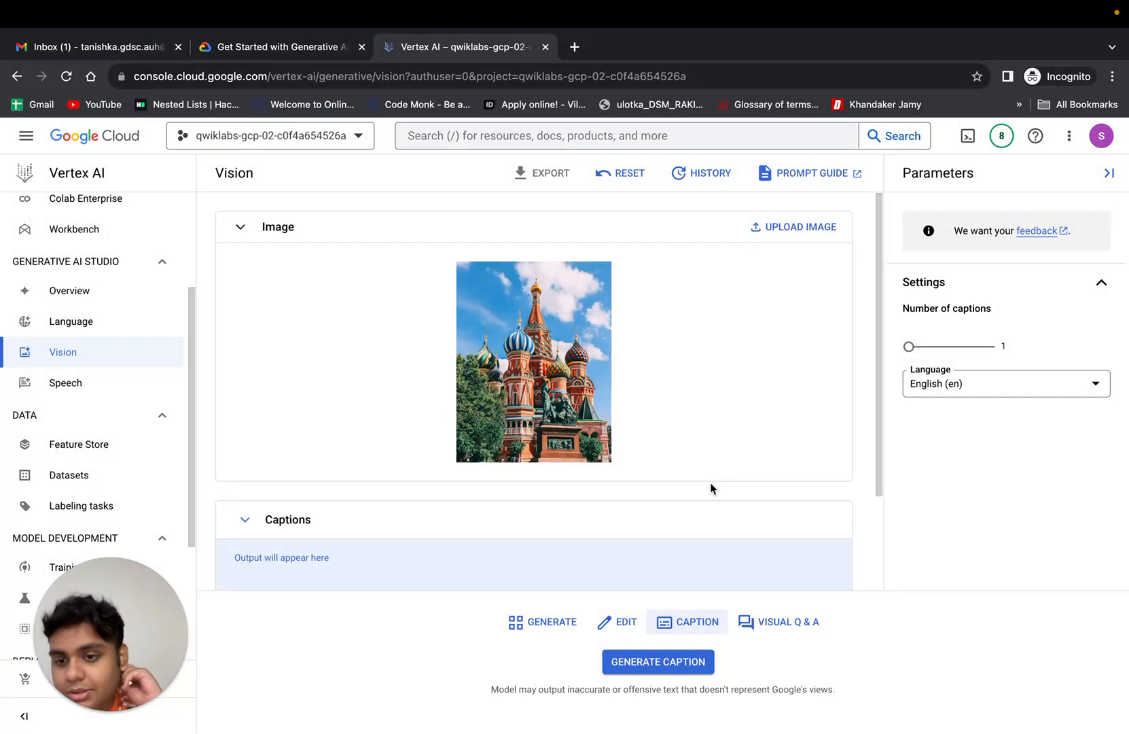
Try to generate a caption for the uploaded city image.
{"action": "left_click", "coordinate": [653, 669]}
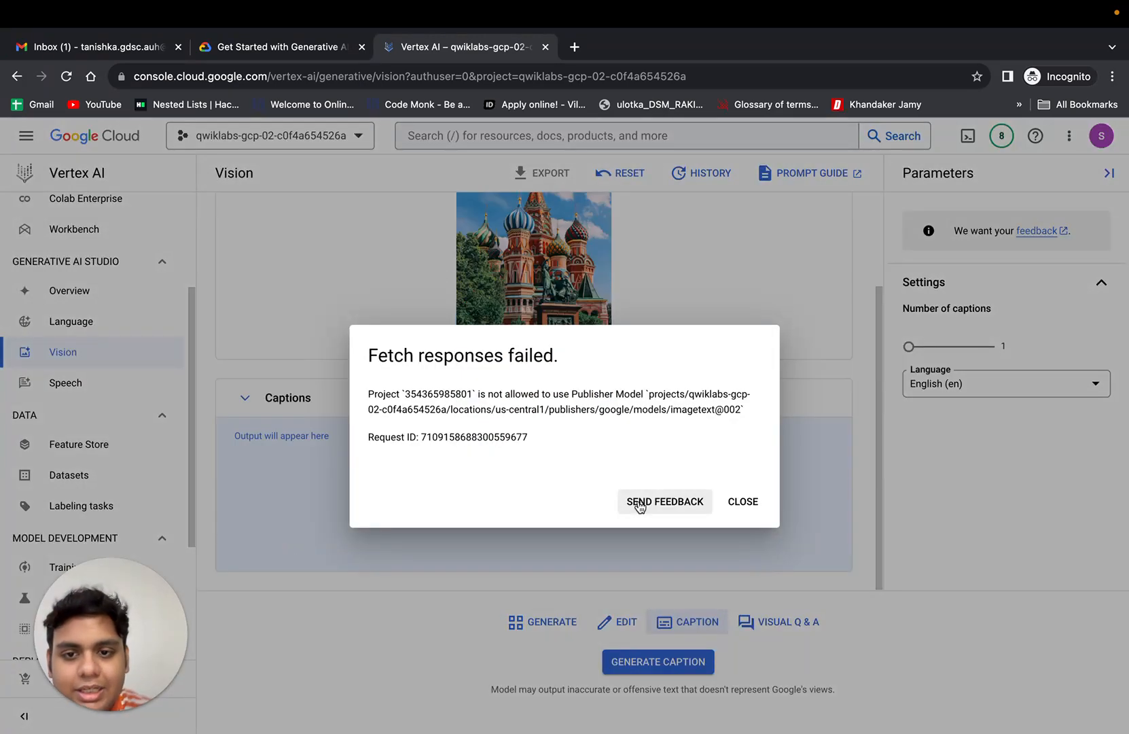
{"action": "left_click", "coordinate": [743, 503]}
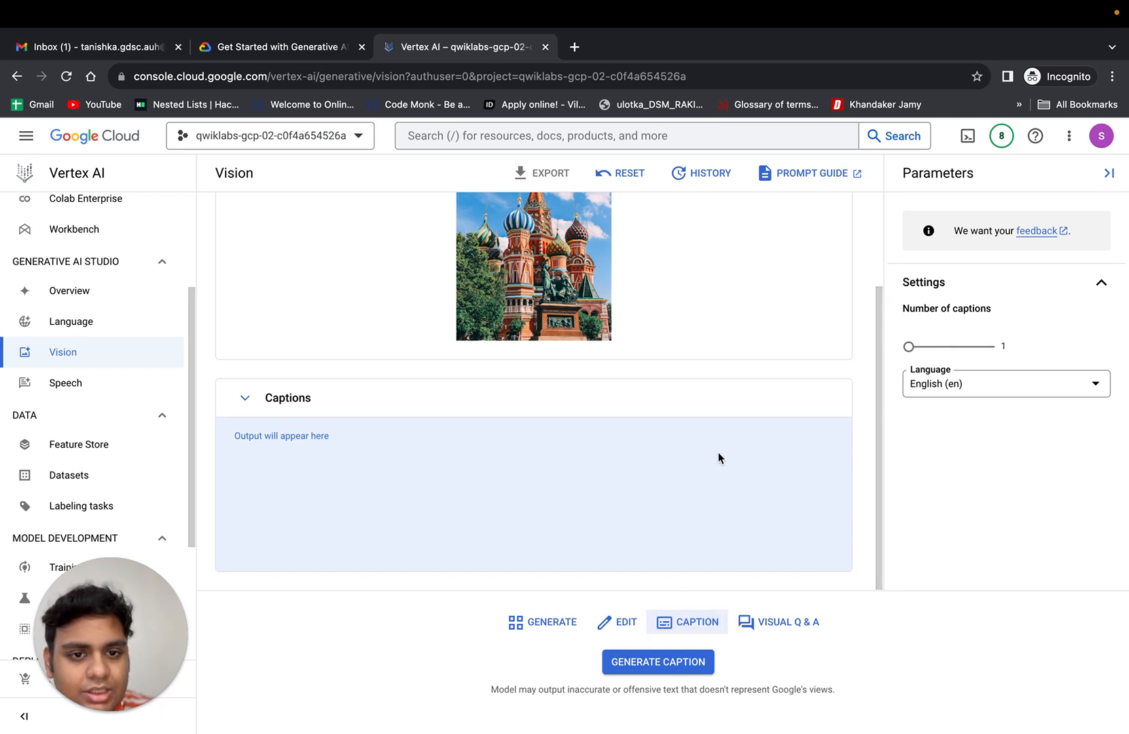
{"action": "scroll", "coordinate": [712, 429], "scroll_direction": "up", "scroll_amount": 1}
{"action": "scroll", "coordinate": [711, 430], "scroll_direction": "up", "scroll_amount": 1}
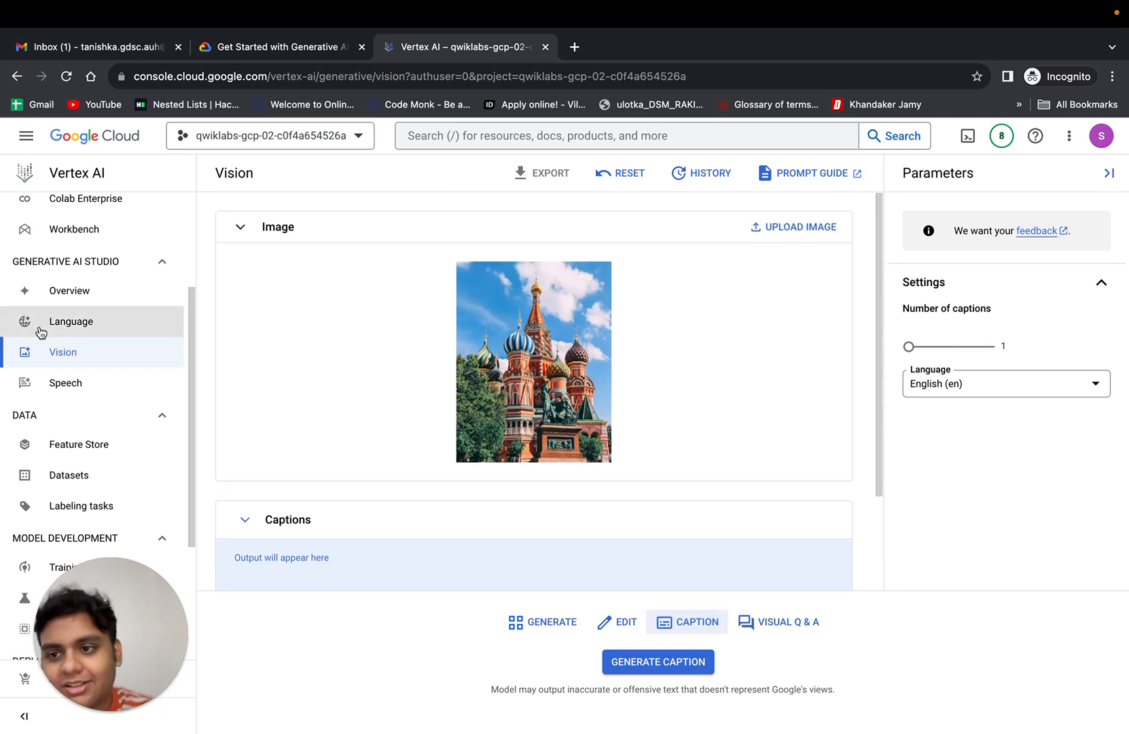
Open the text-to-speech tool in the Speech section and enter a short greeting introducing the speaker by full name.
{"action": "left_click", "coordinate": [96, 378]}
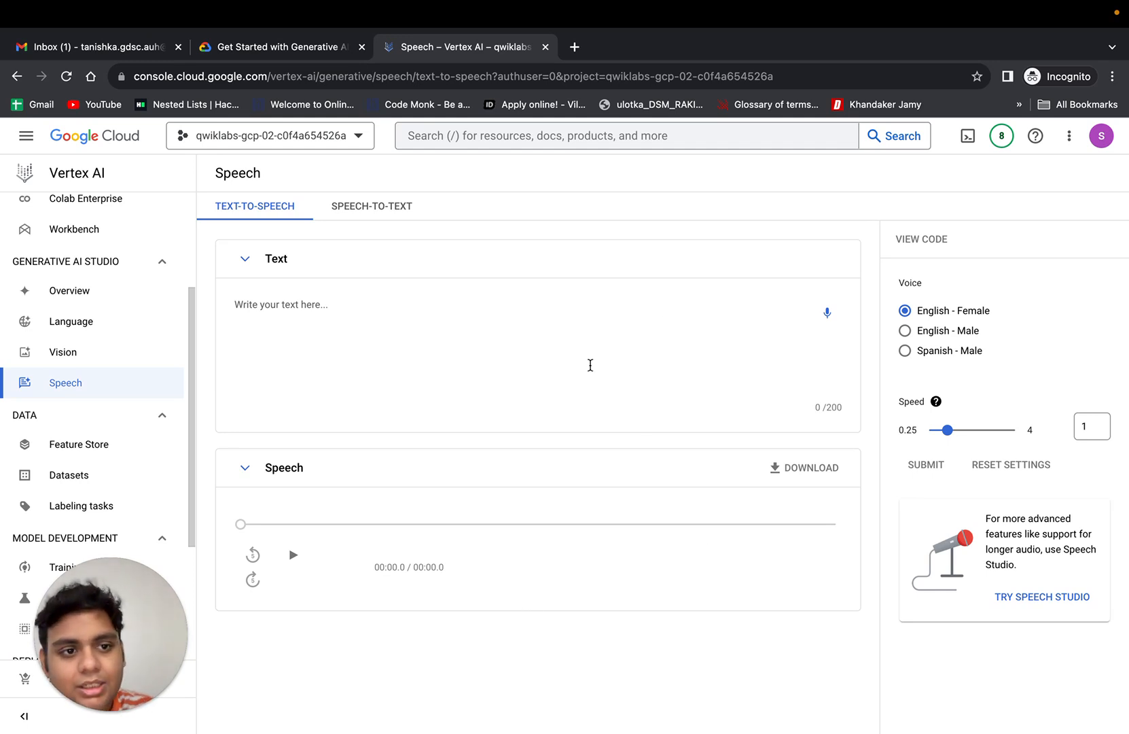
{"action": "left_click", "coordinate": [333, 330]}
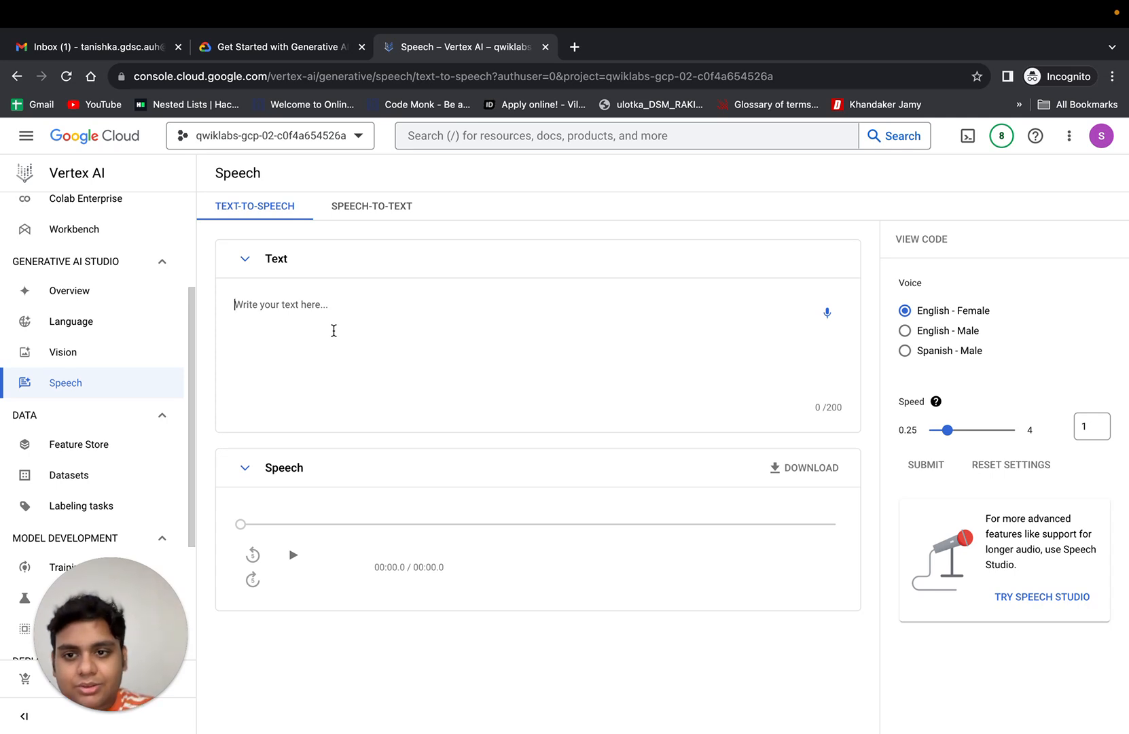
{"action": "left_click", "coordinate": [679, 14]}
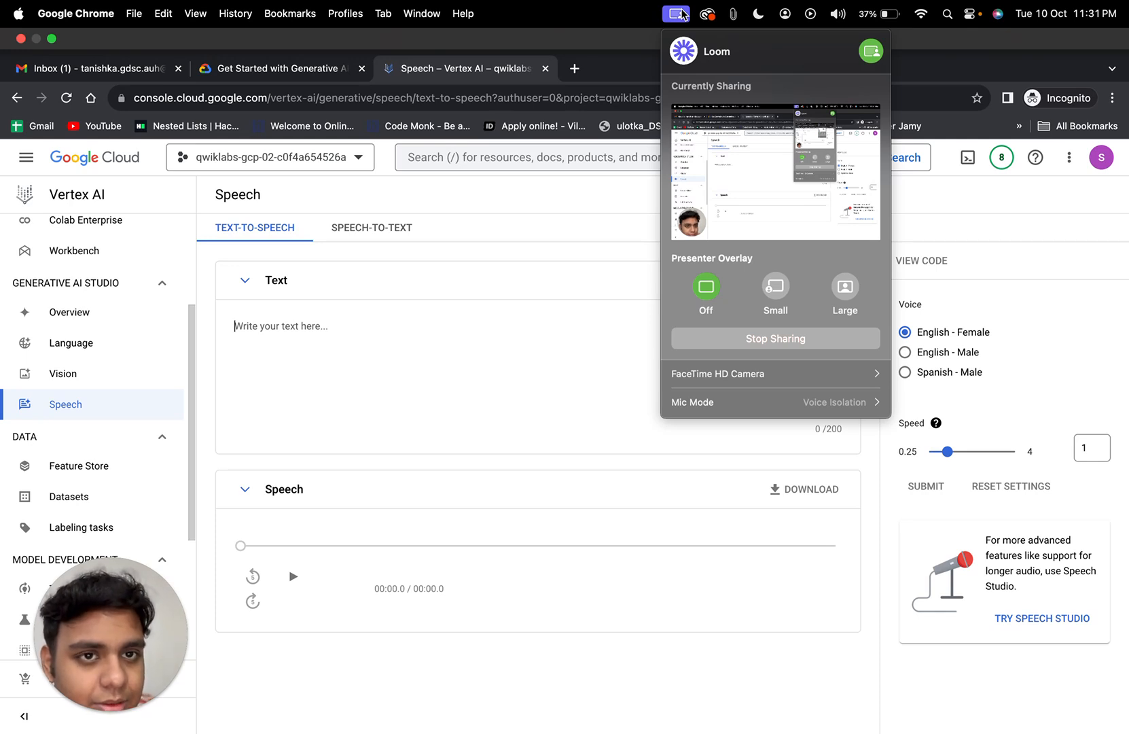
{"action": "left_click", "coordinate": [682, 14]}
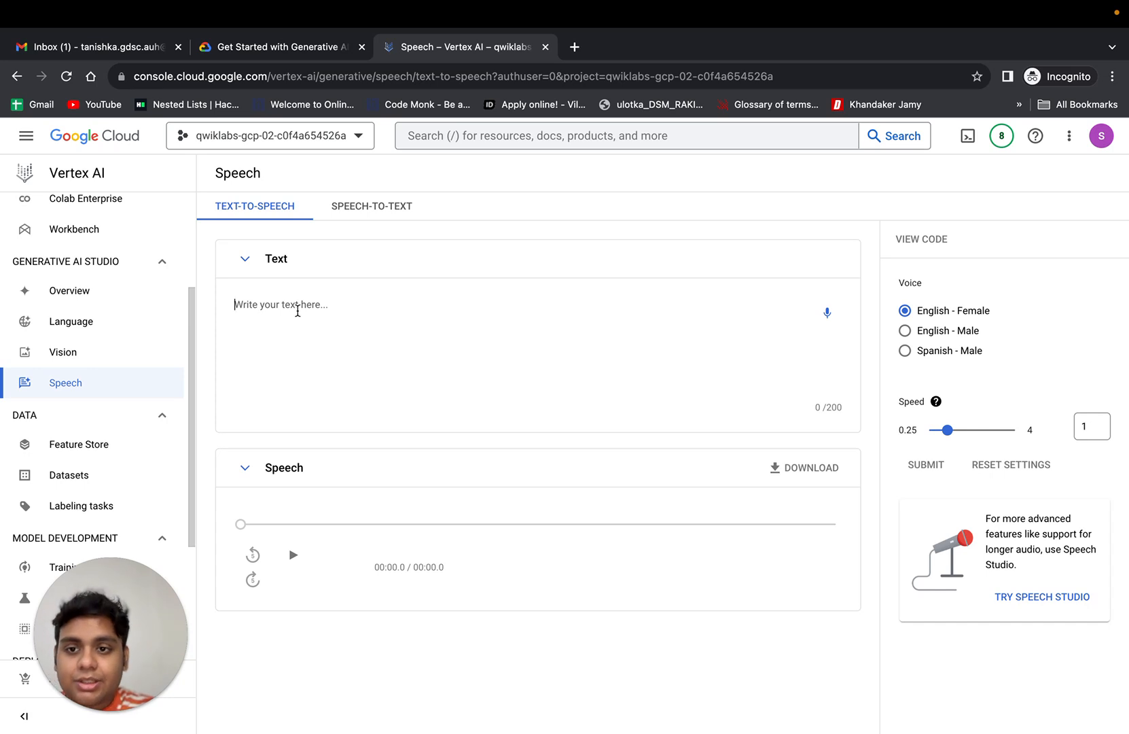
{"action": "type", "text": "Hi I am Visehs"}
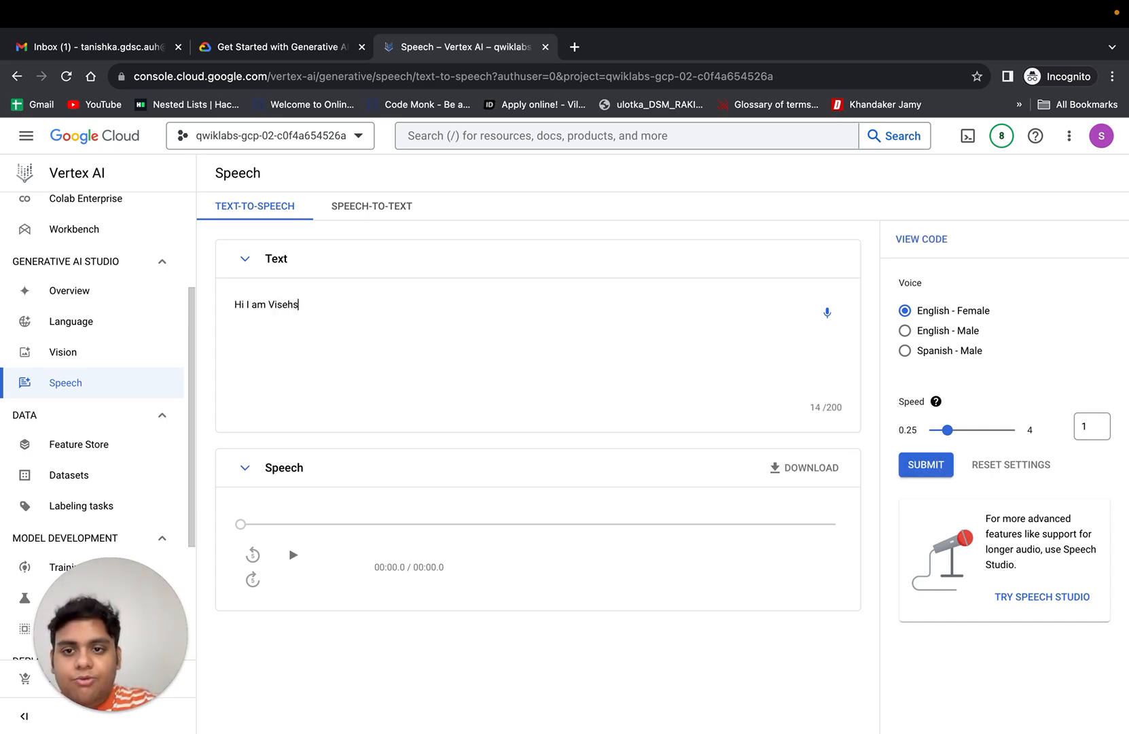
{"action": "type", "text": "esh Vaibhav"}
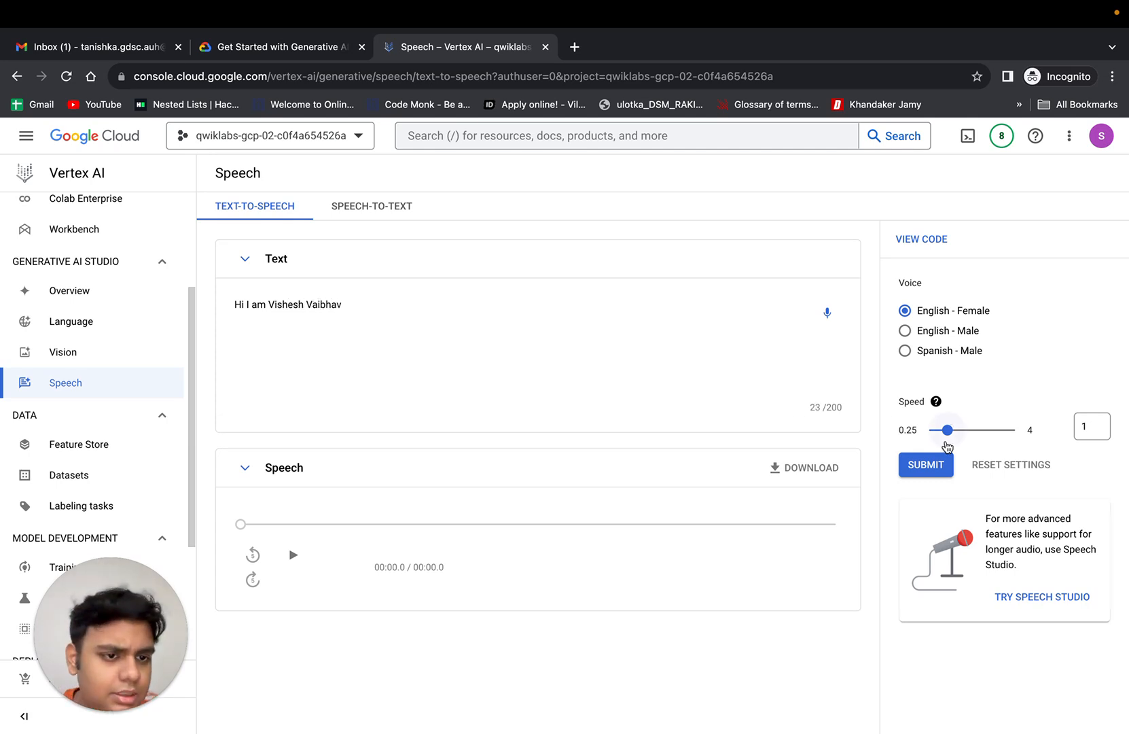
Set the speech speed to 1.55, generate audio from the greeting and play it.
{"action": "left_click_drag", "start_coordinate": [947, 429], "coordinate": [958, 430]}
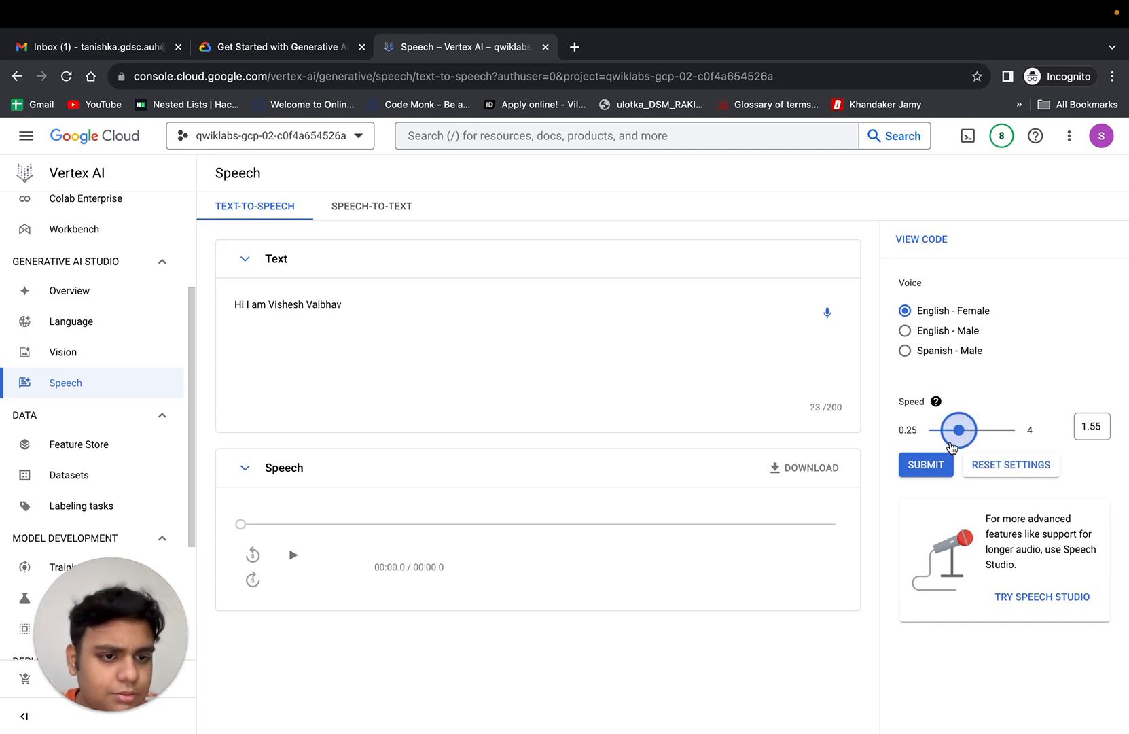
{"action": "left_click", "coordinate": [943, 463]}
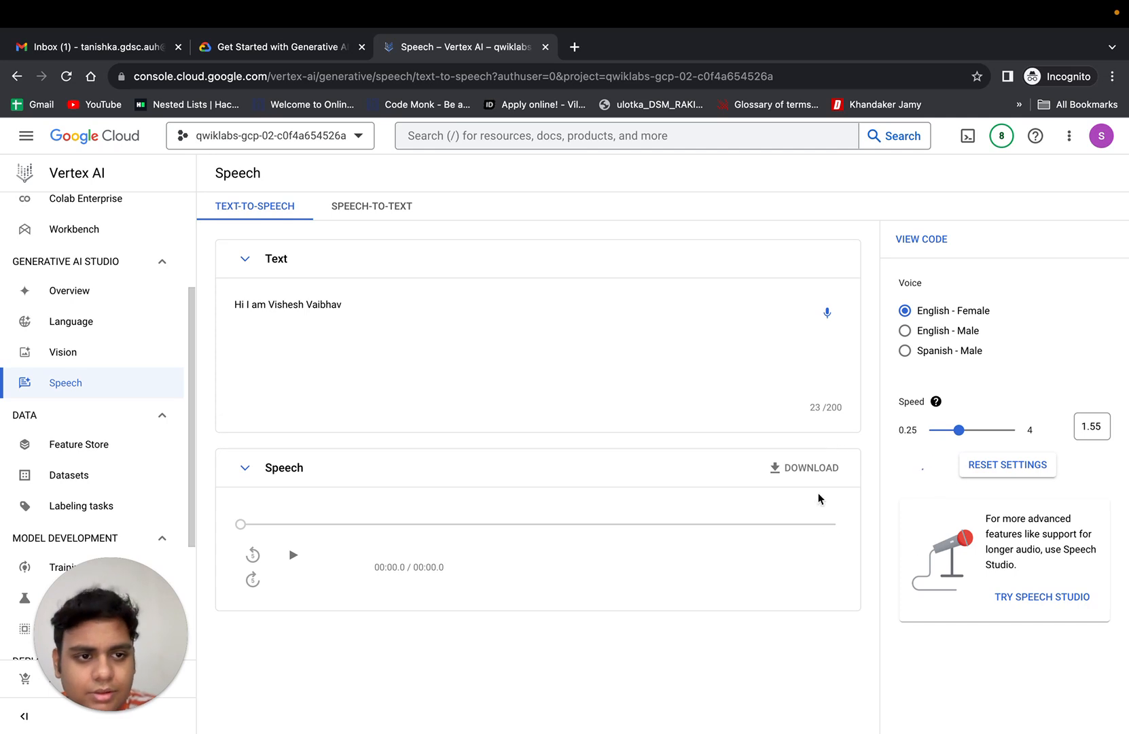
{"action": "left_click", "coordinate": [285, 562]}
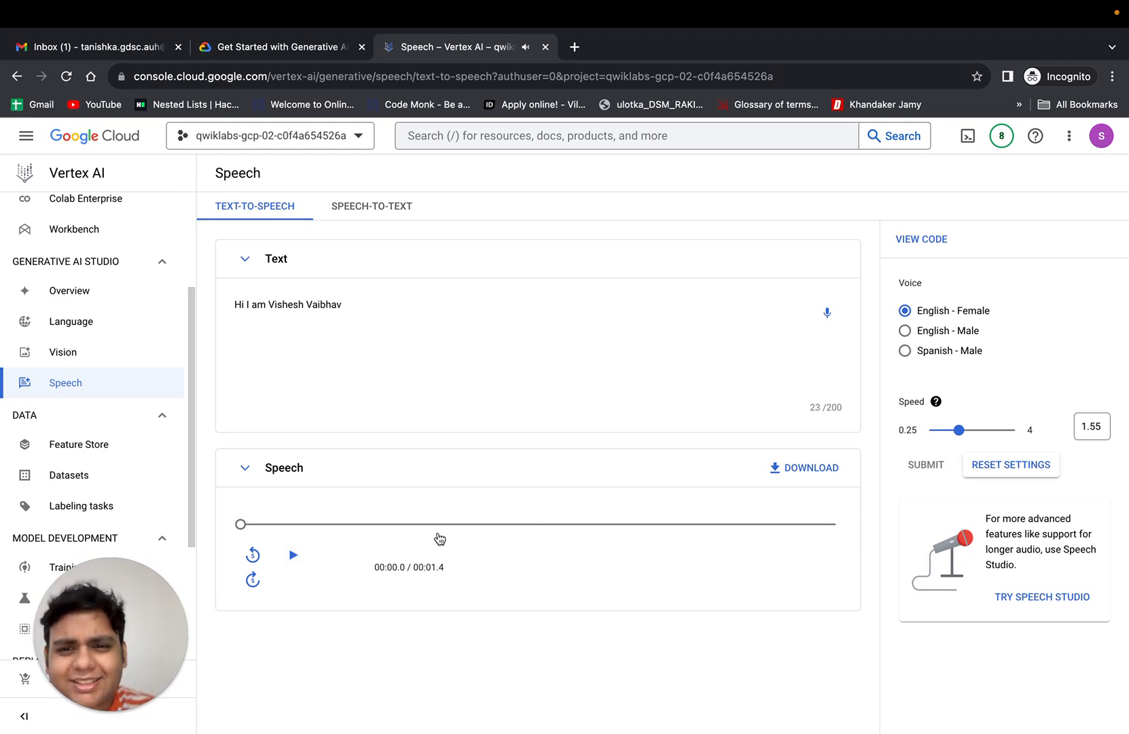
Clear the greeting from the text-to-speech input, then search for "wikipedia india" in a new browser tab and open the India article.
{"action": "triple_click", "coordinate": [393, 301]}
{"action": "key", "text": "BackSpace"}
{"action": "left_click", "coordinate": [575, 47]}
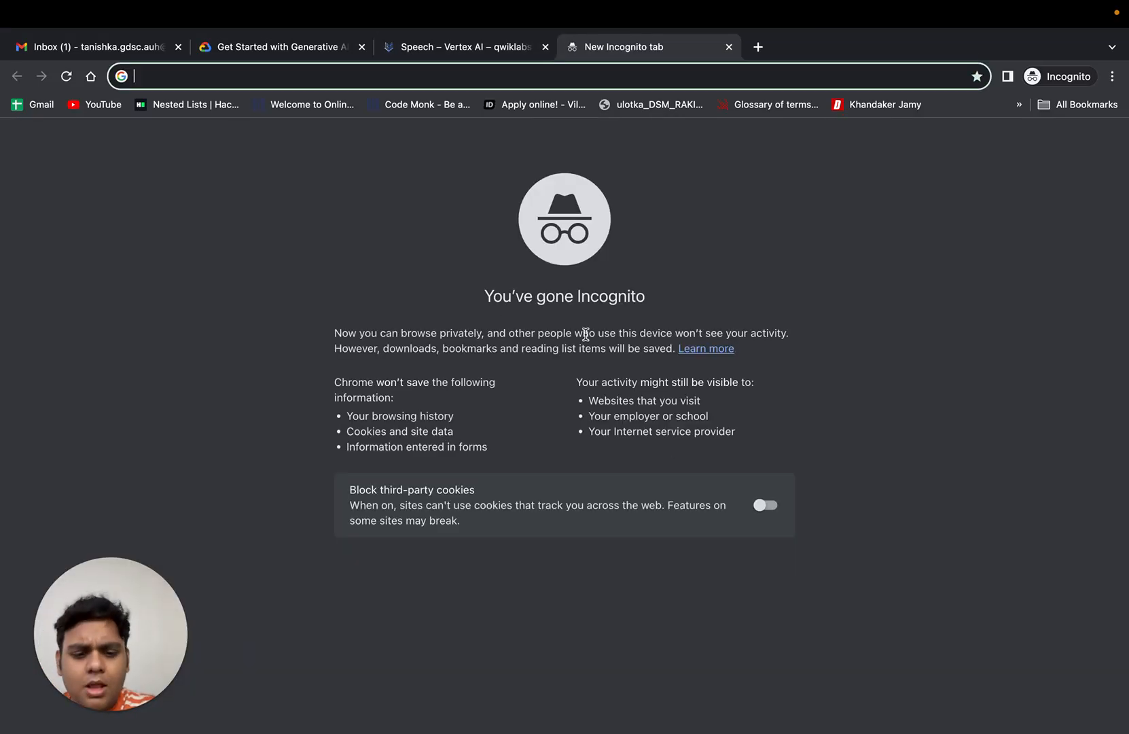
{"action": "type", "text": "wikipedia"}
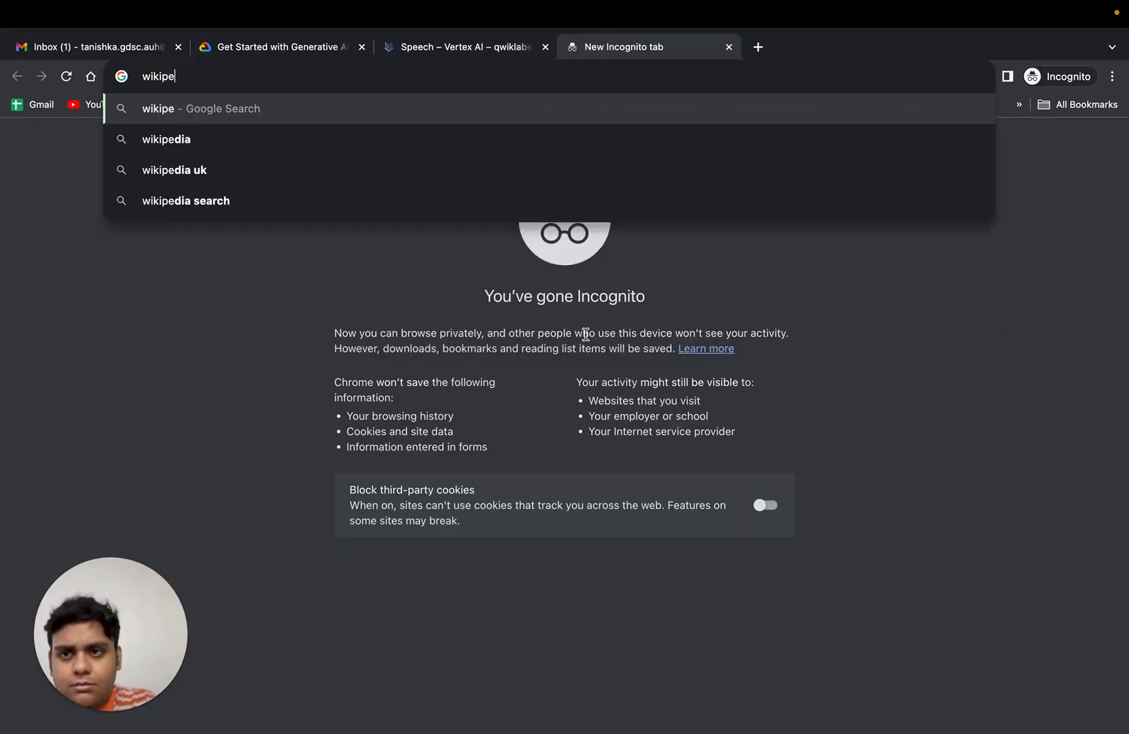
{"action": "key", "text": "Return"}
{"action": "scroll", "coordinate": [295, 398], "scroll_direction": "down", "scroll_amount": 2}
{"action": "scroll", "coordinate": [295, 401], "scroll_direction": "up", "scroll_amount": 3}
{"action": "left_click", "coordinate": [231, 163]}
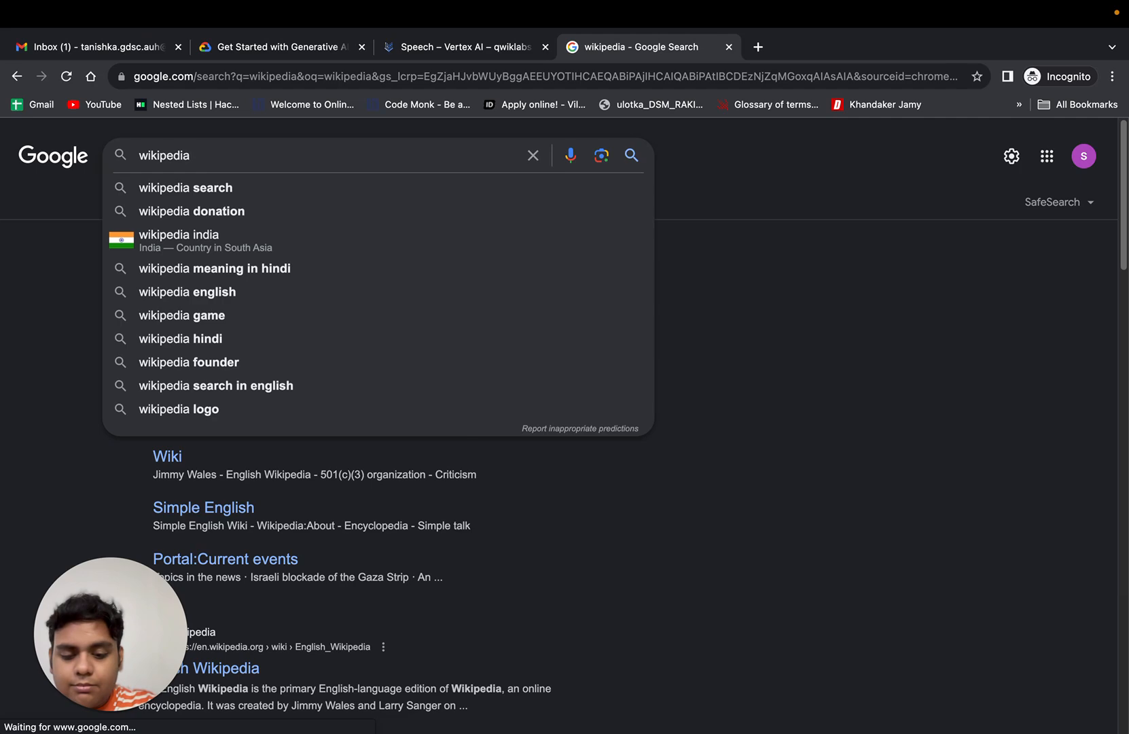
{"action": "type", "text": "india"}
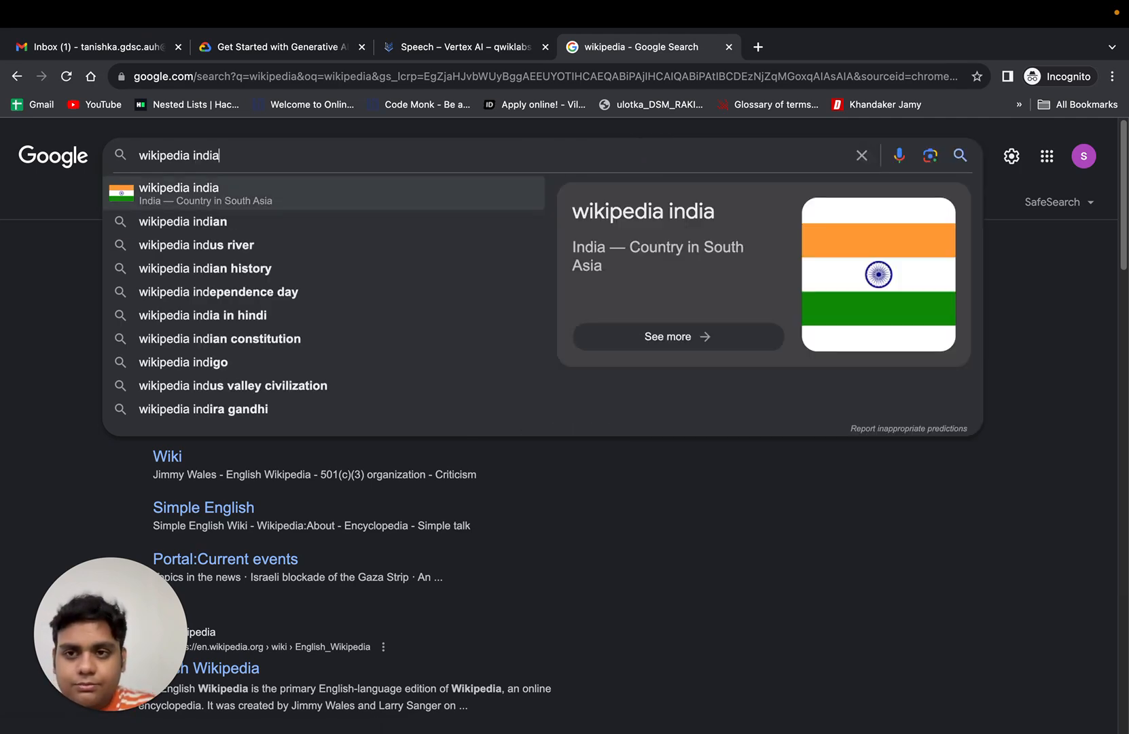
{"action": "key", "text": "Return"}
{"action": "left_click", "coordinate": [158, 302]}
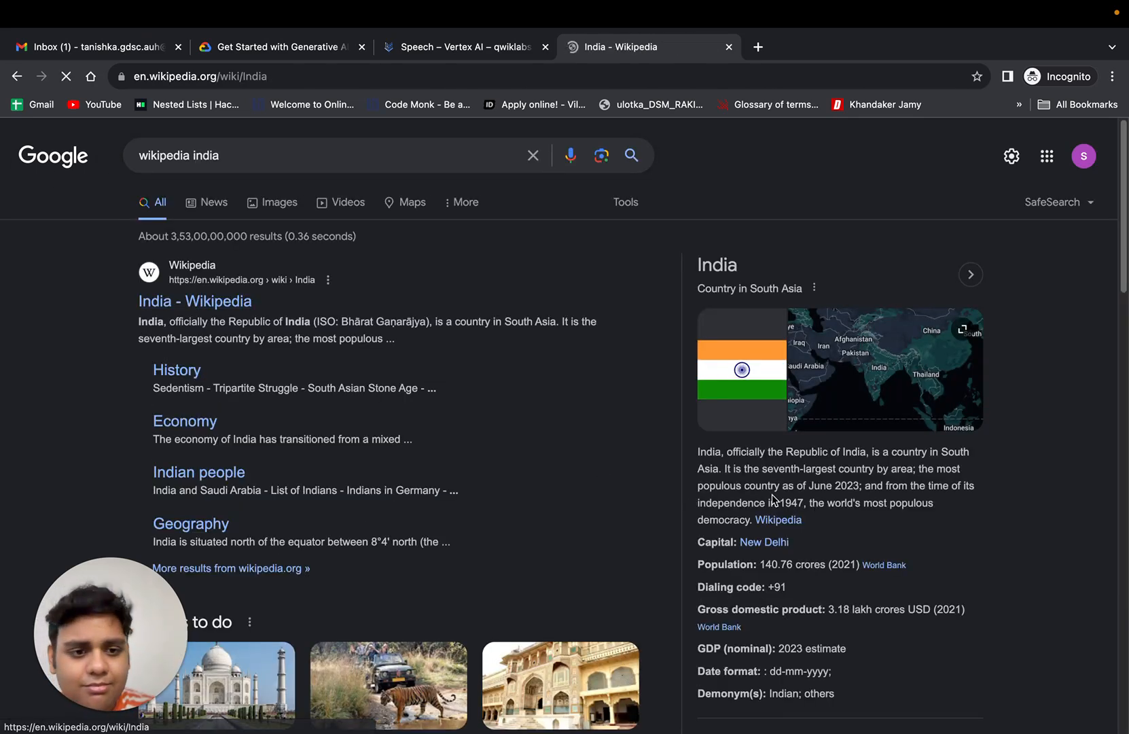
Copy the opening paragraph of the Wikipedia India article into the Vertex AI text-to-speech input.
{"action": "scroll", "coordinate": [479, 422], "scroll_direction": "down", "scroll_amount": 1}
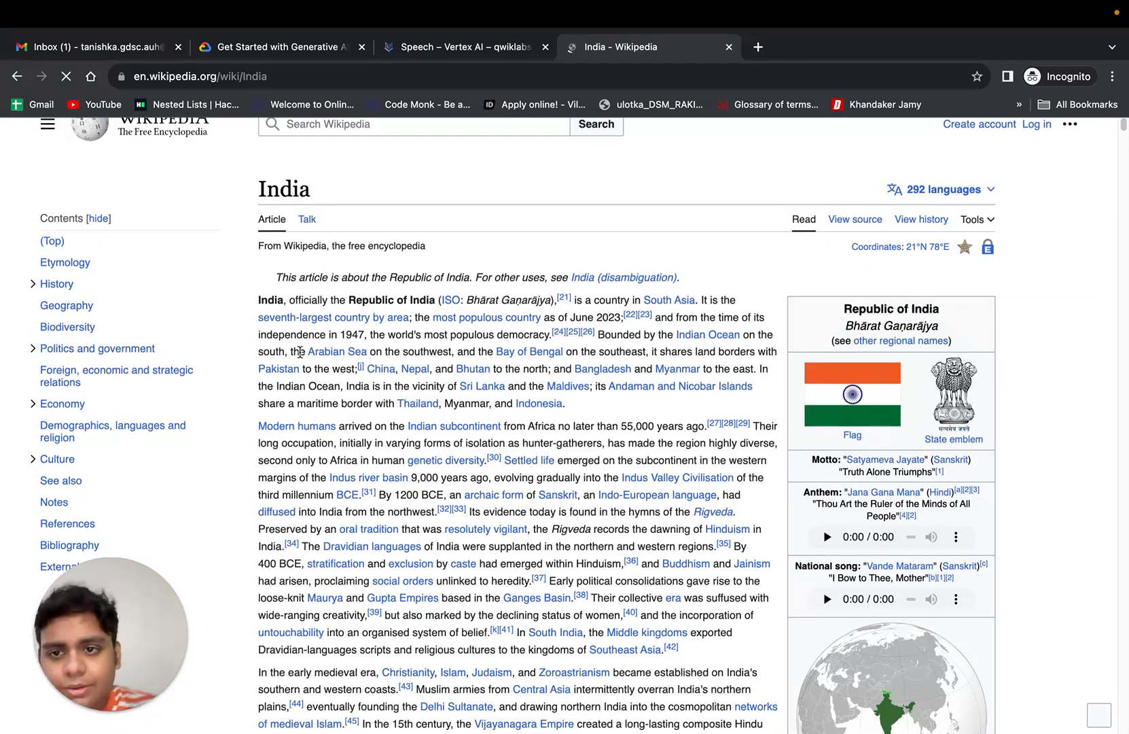
{"action": "left_click_drag", "start_coordinate": [262, 295], "coordinate": [601, 405]}
{"action": "key", "text": "super+c"}
{"action": "left_click", "coordinate": [476, 46]}
{"action": "left_click", "coordinate": [315, 331]}
{"action": "key", "text": "super+v"}
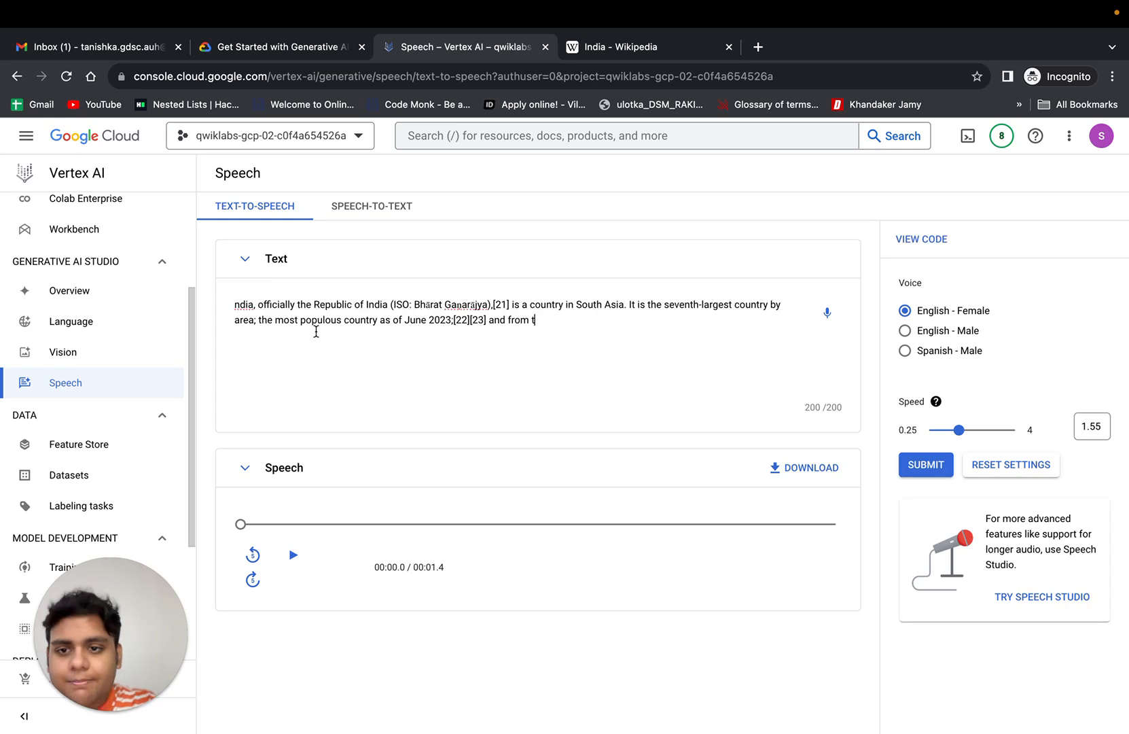
{"action": "left_click", "coordinate": [234, 306]}
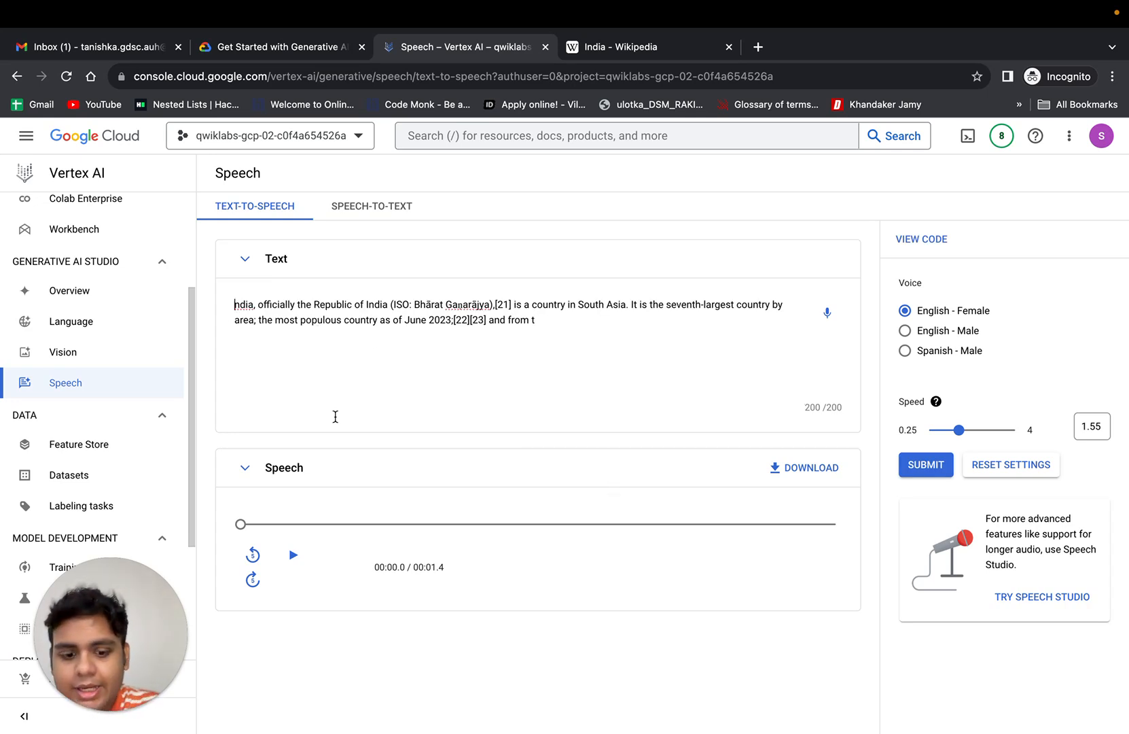
Choose the English - Male voice, review the generated Python code for the speech request and close the code view.
{"action": "left_click", "coordinate": [905, 331]}
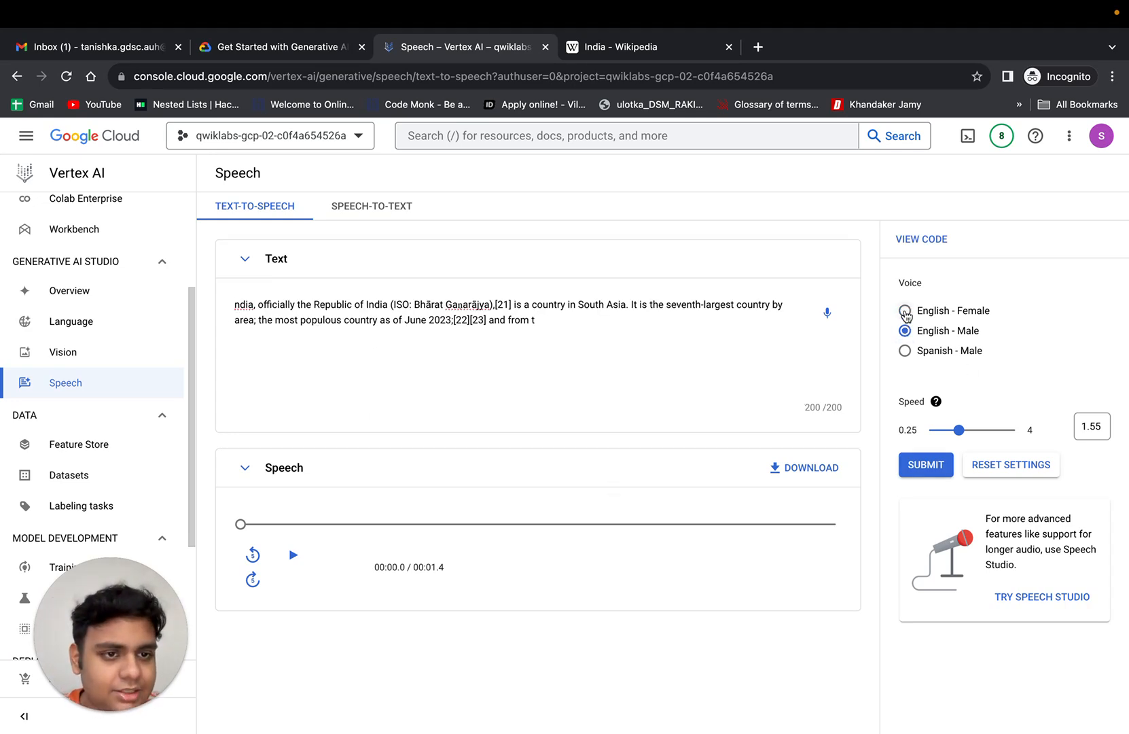
{"action": "left_click", "coordinate": [927, 250]}
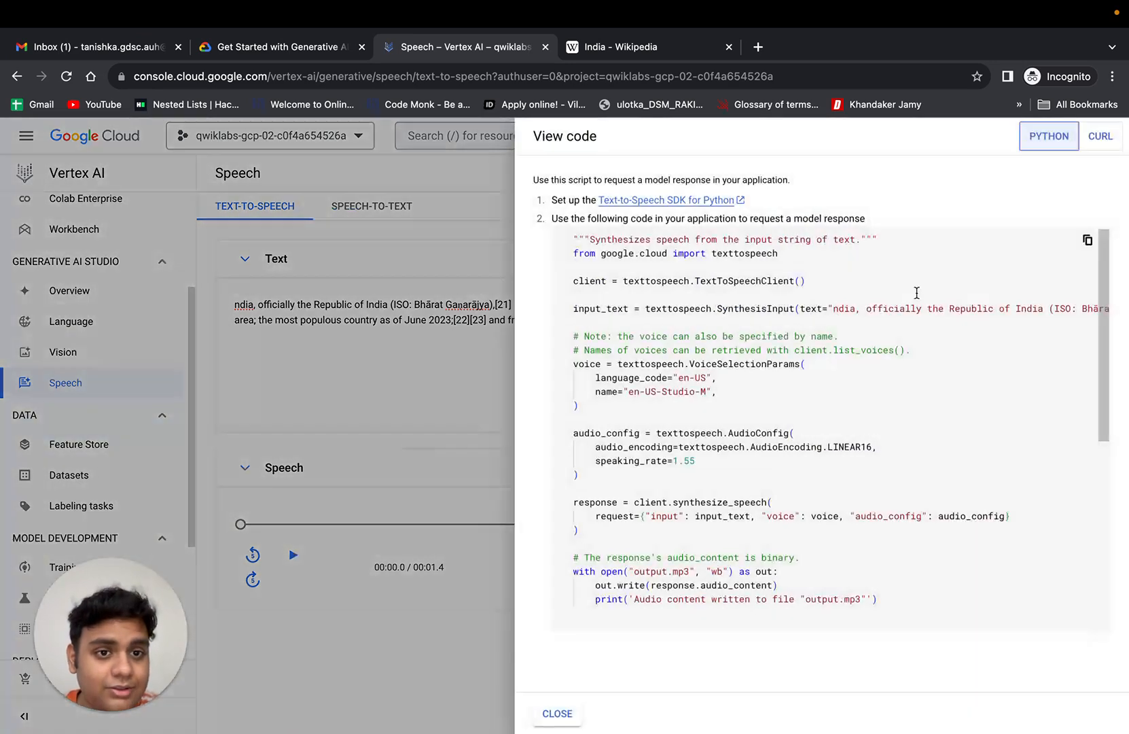
{"action": "scroll", "coordinate": [659, 362], "scroll_direction": "down", "scroll_amount": 10}
{"action": "scroll", "coordinate": [660, 362], "scroll_direction": "up", "scroll_amount": 10}
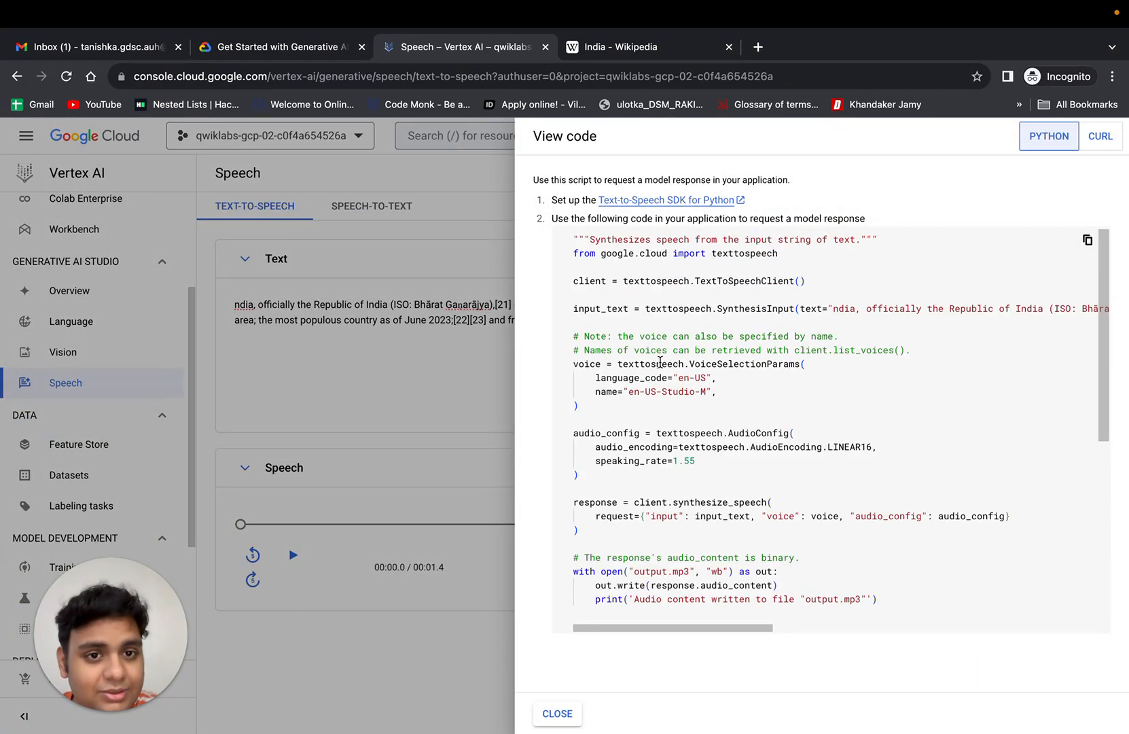
{"action": "left_click", "coordinate": [409, 215]}
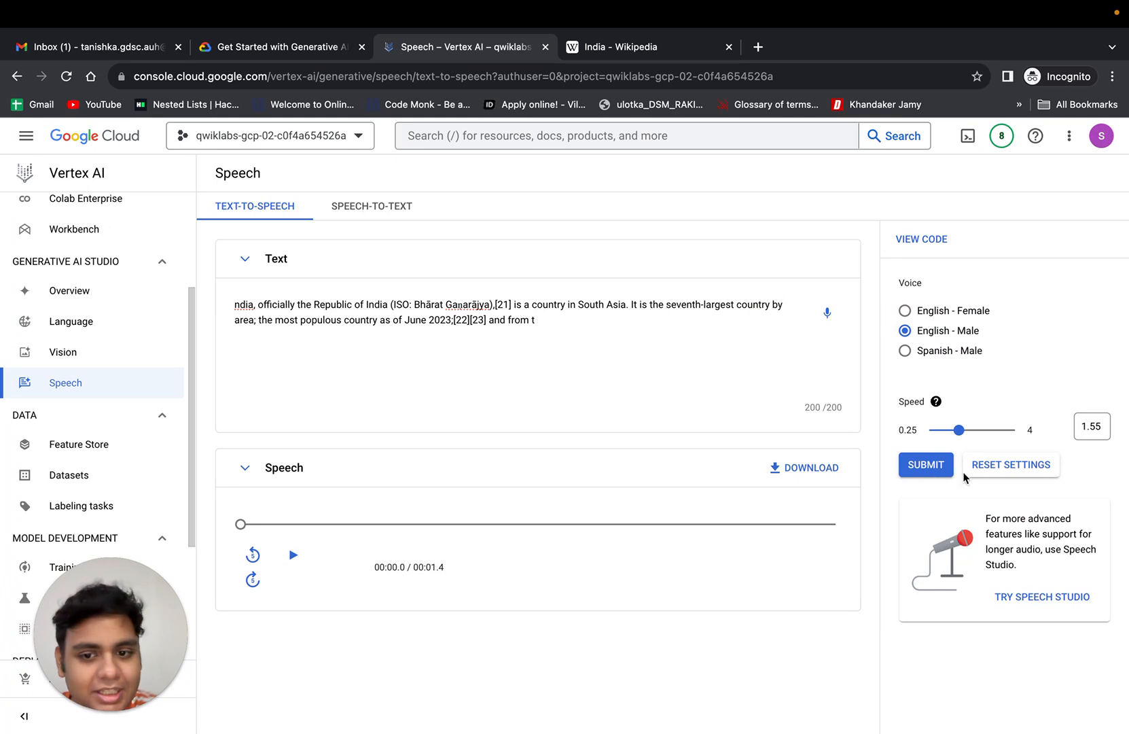
Generate speech from the pasted India text and play it, pointing out the input's character limit.
{"action": "left_click", "coordinate": [934, 466]}
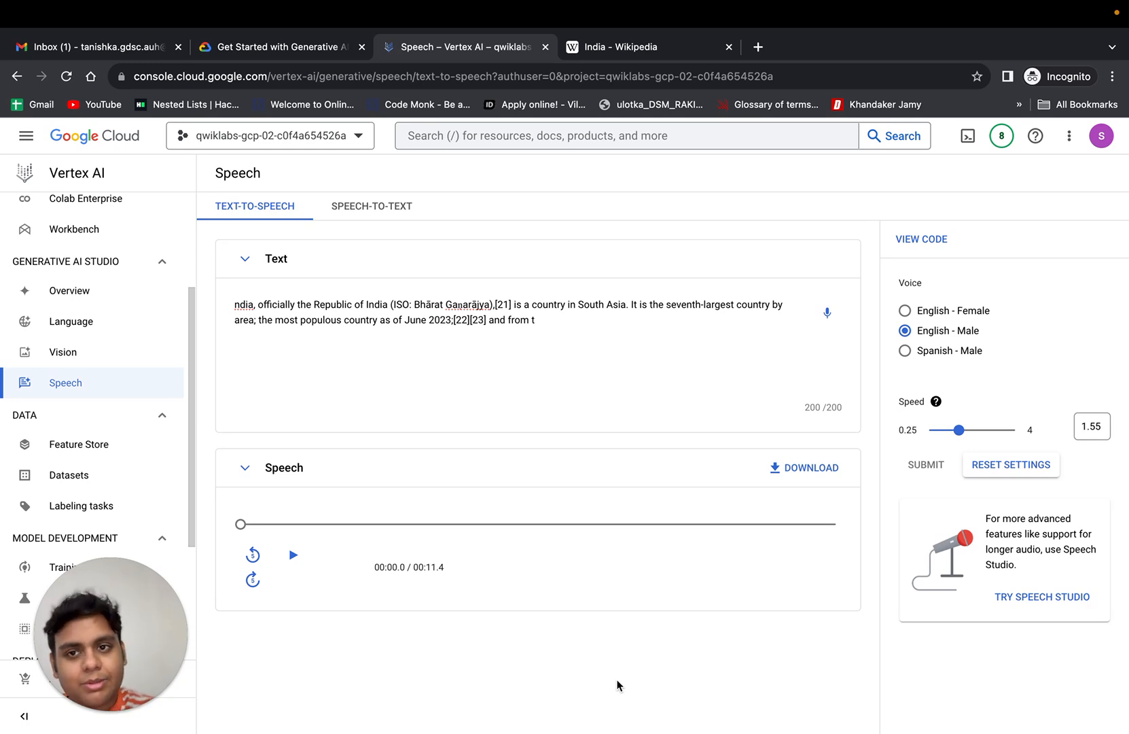
{"action": "left_click", "coordinate": [293, 555]}
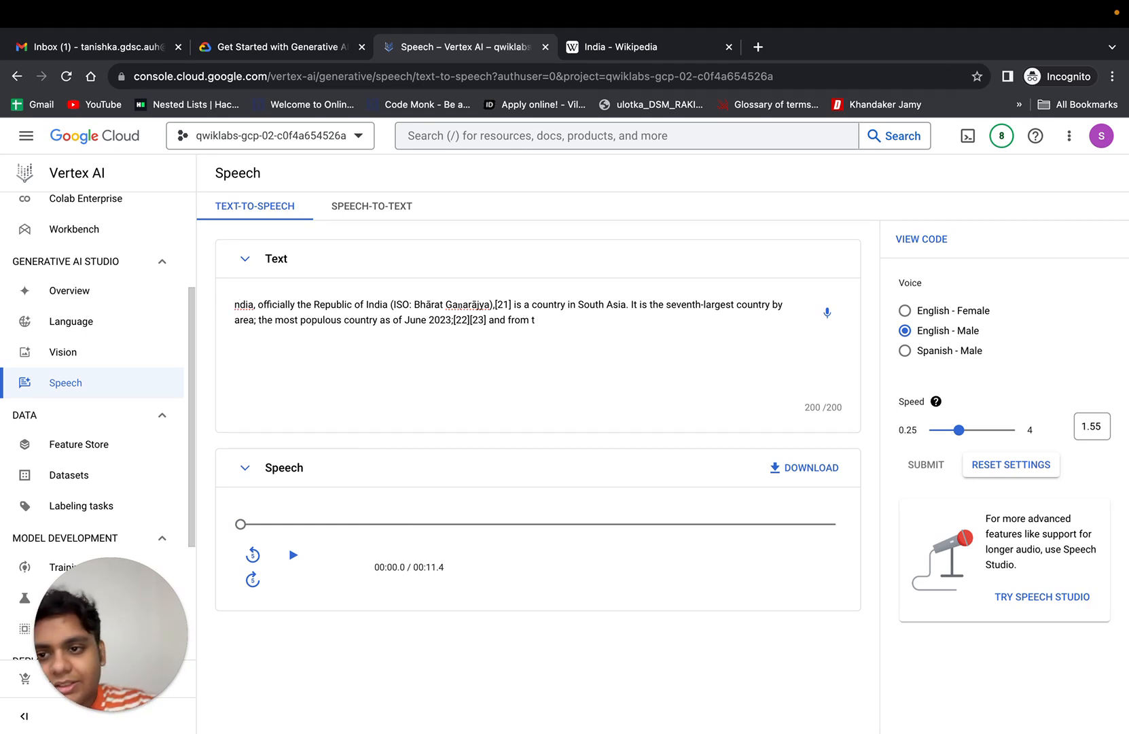
{"action": "left_click_drag", "start_coordinate": [805, 409], "coordinate": [842, 409]}
{"action": "left_click", "coordinate": [739, 381]}
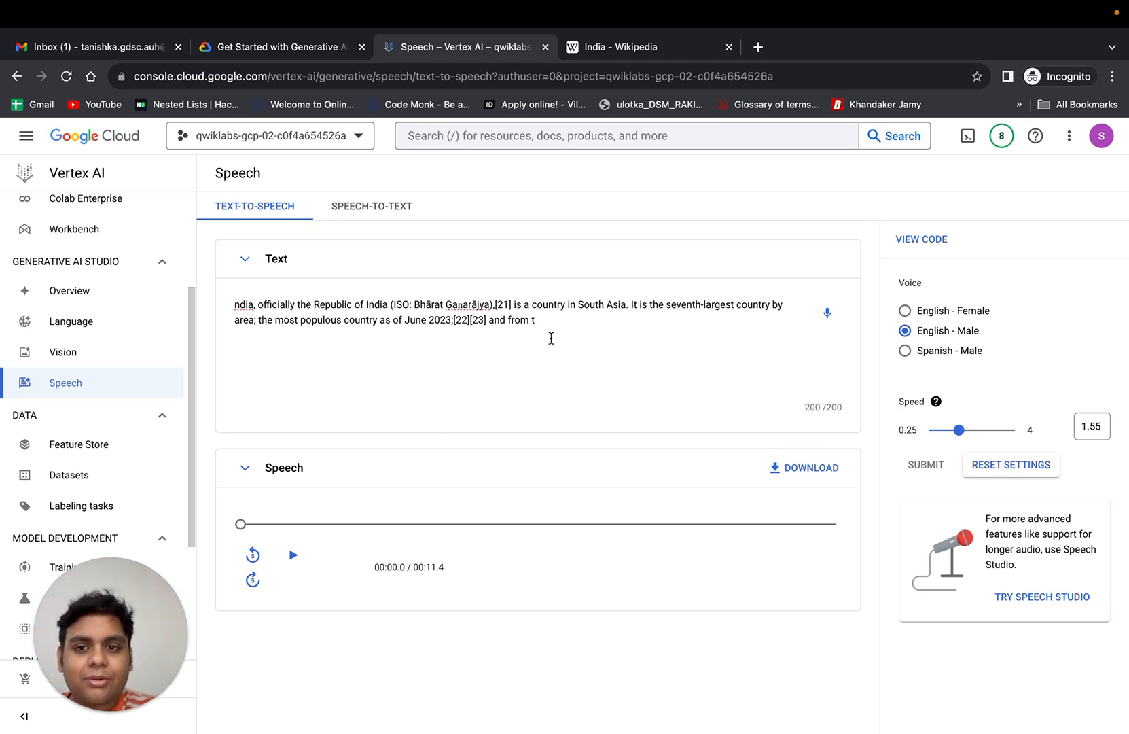
Switch to speech-to-text and record a short voice sample, allowing the site to use the microphone.
{"action": "left_click", "coordinate": [386, 213]}
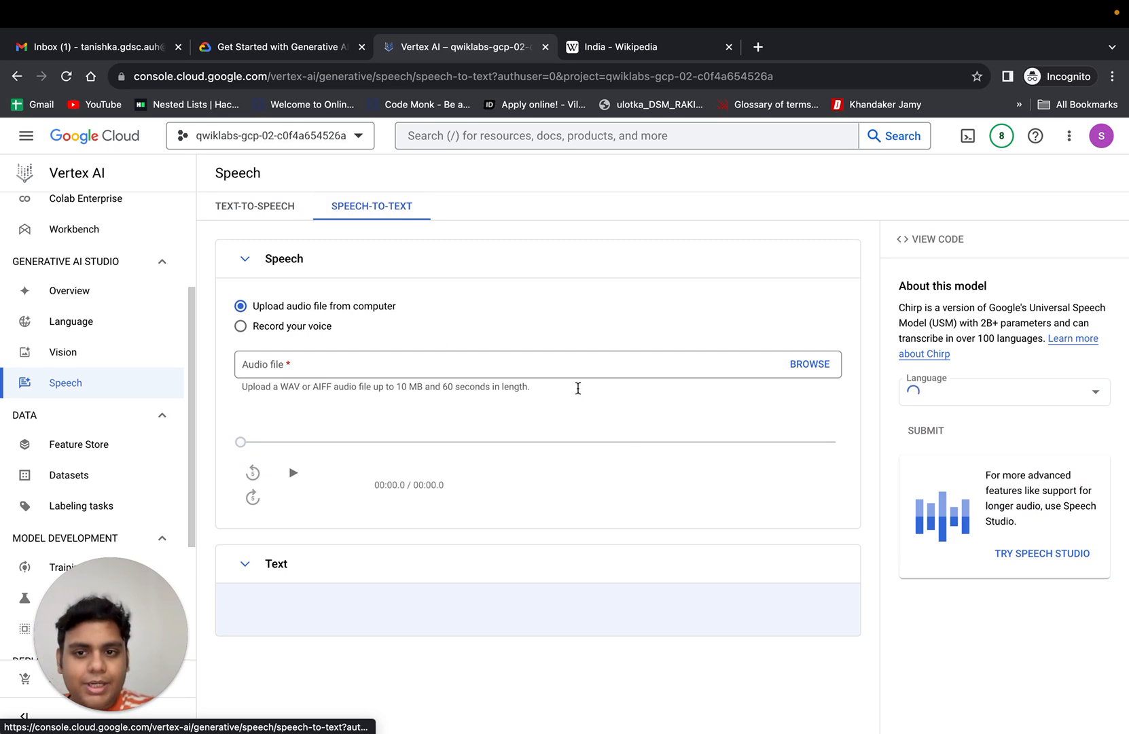
{"action": "left_click", "coordinate": [240, 326]}
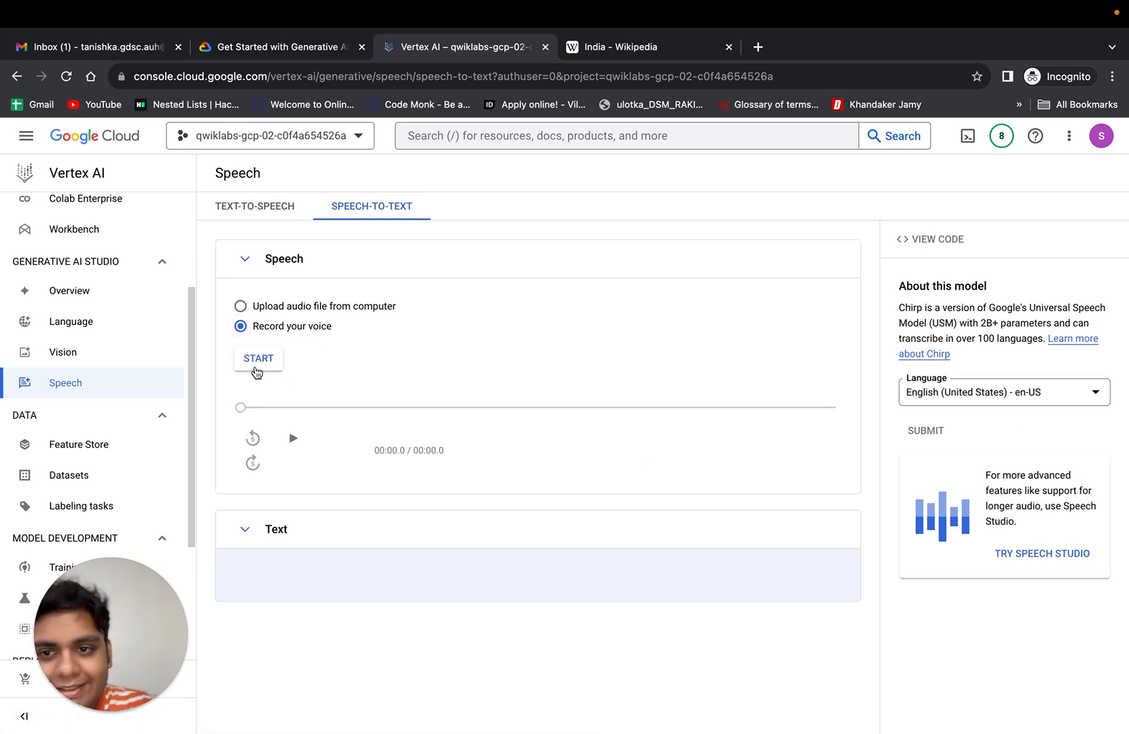
{"action": "left_click", "coordinate": [258, 367]}
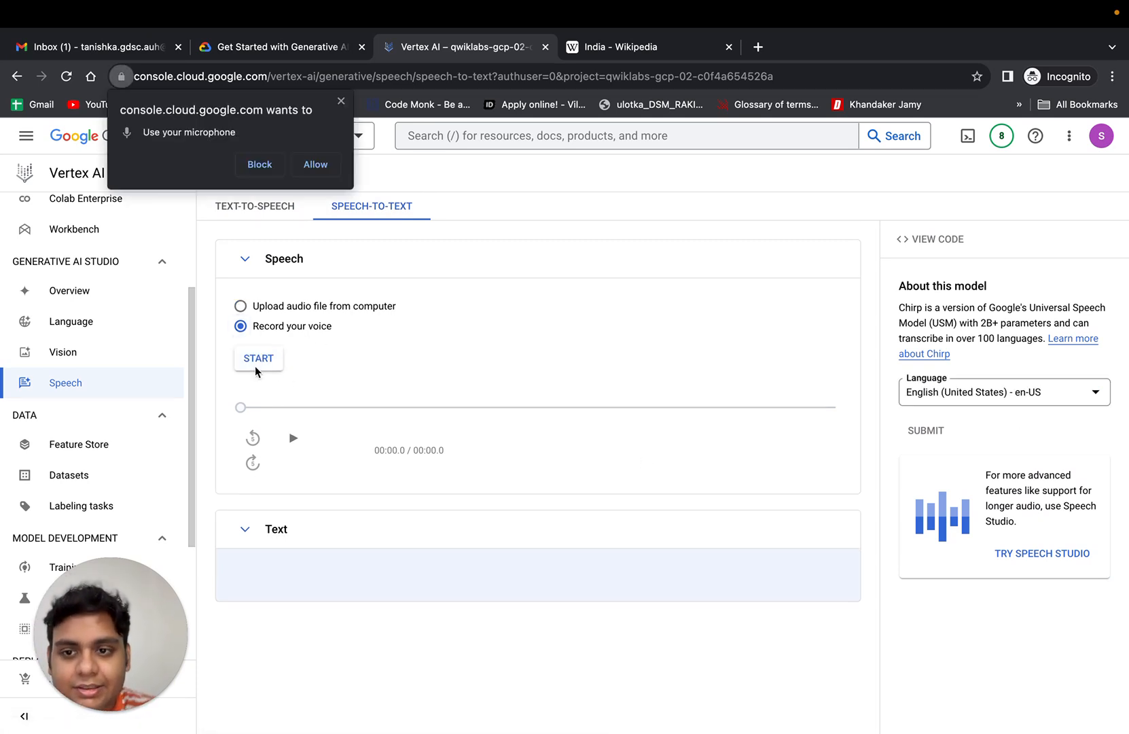
{"action": "left_click", "coordinate": [315, 164]}
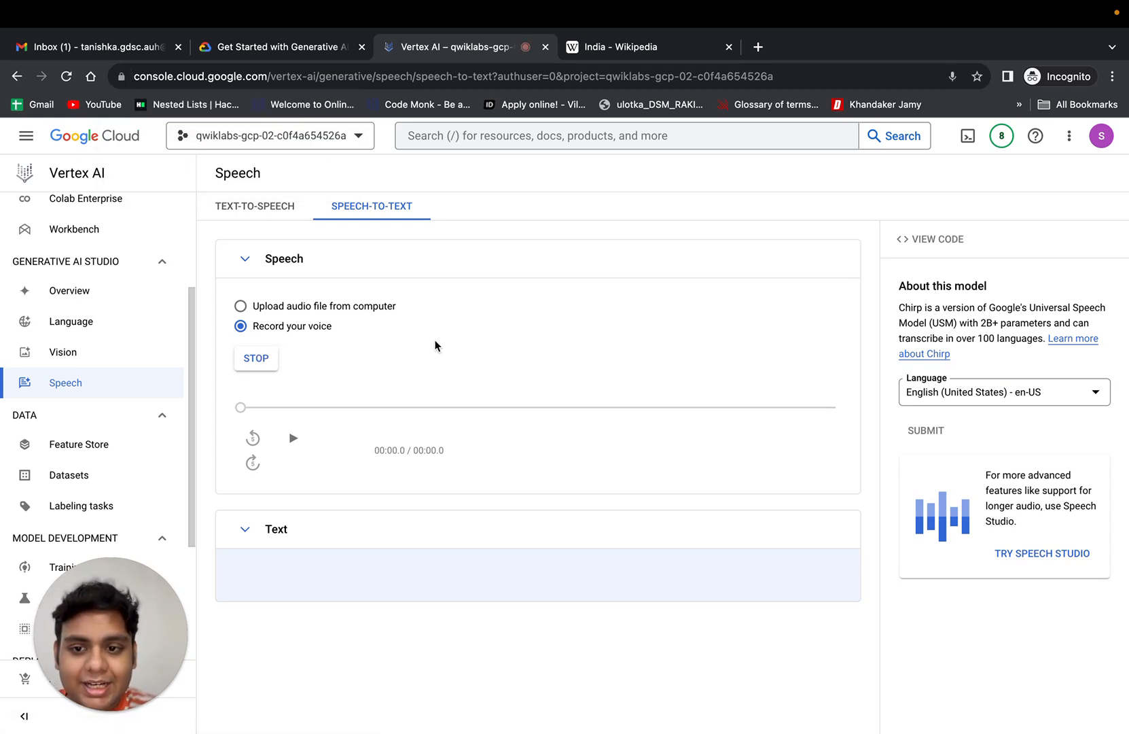
{"action": "left_click", "coordinate": [273, 371]}
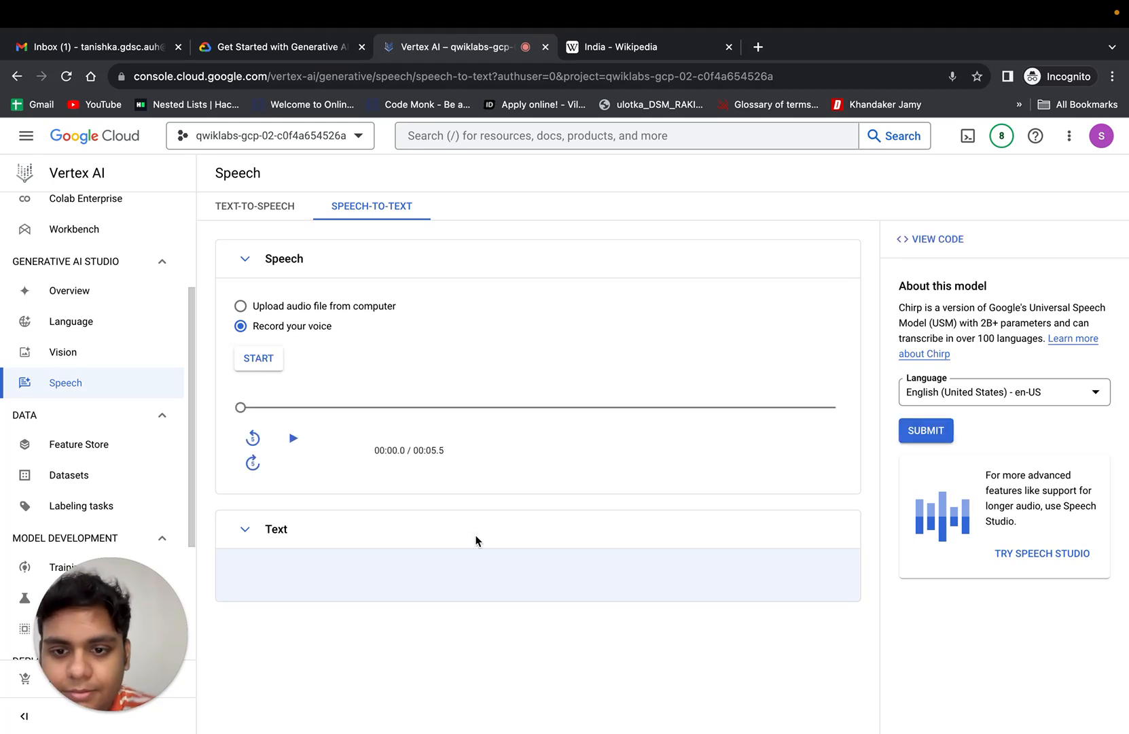
Play back the voice recording, set the language to English (India) - en-IN and transcribe it to text.
{"action": "left_click", "coordinate": [290, 441]}
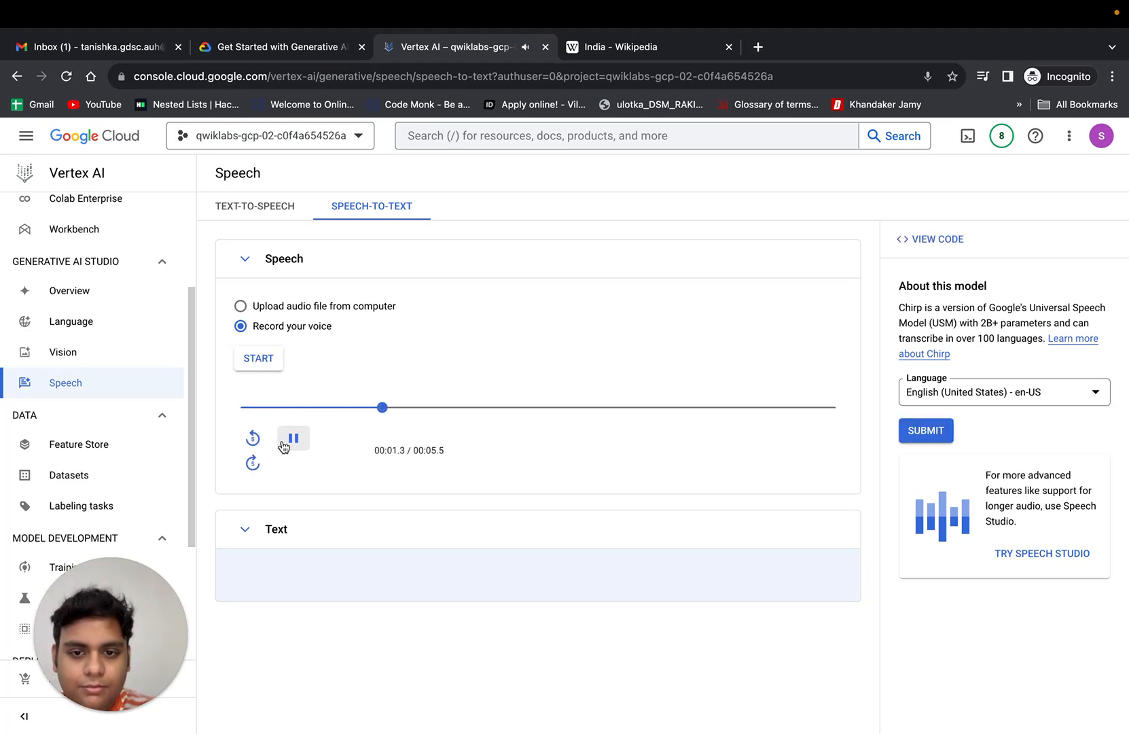
{"action": "left_click", "coordinate": [1028, 403]}
{"action": "left_click", "coordinate": [970, 499]}
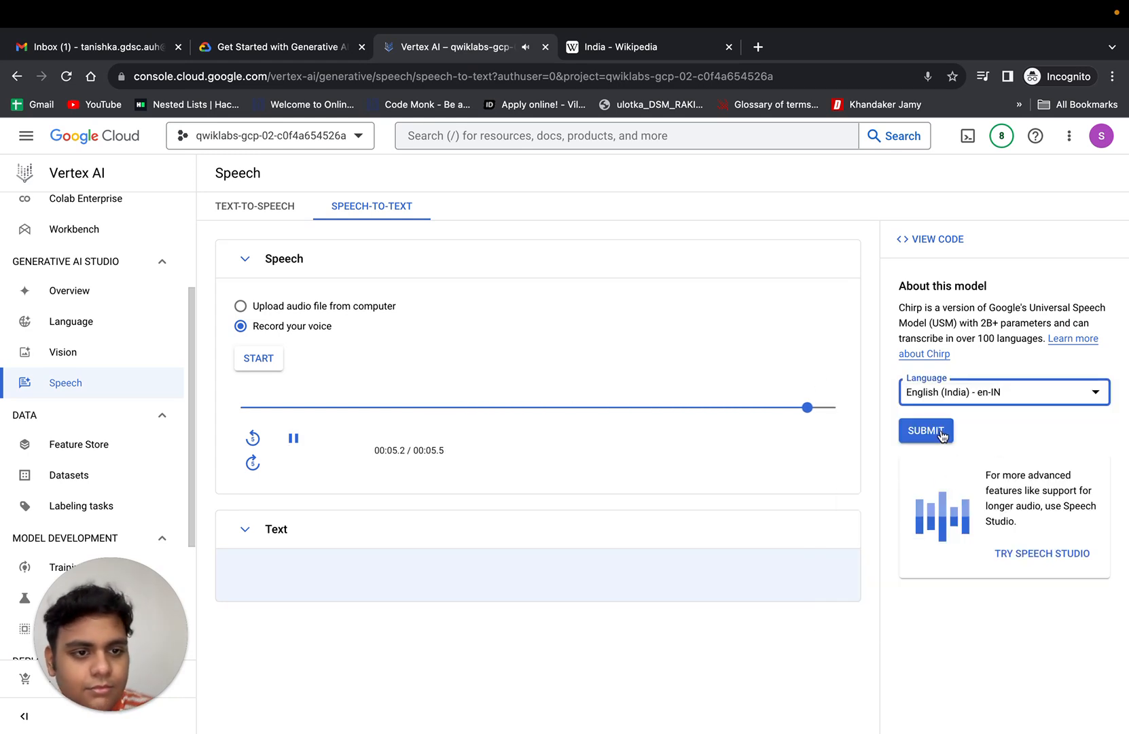
{"action": "left_click", "coordinate": [923, 435]}
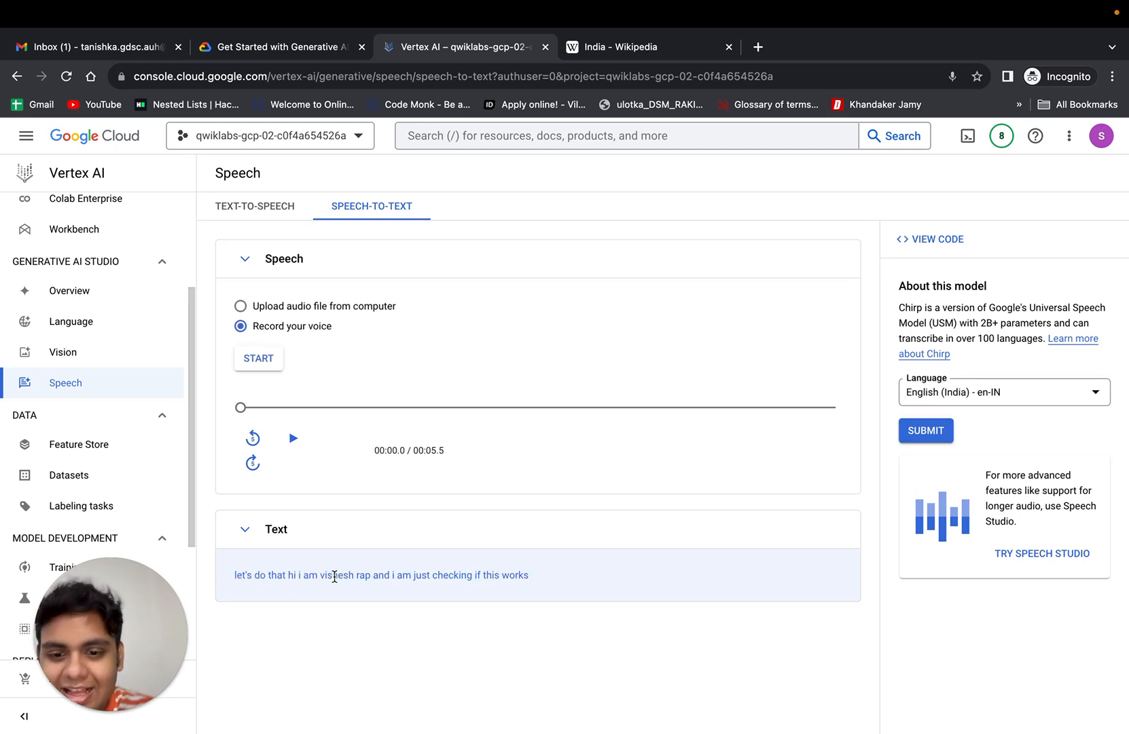
{"action": "left_click_drag", "start_coordinate": [387, 577], "coordinate": [567, 576]}
{"action": "left_click", "coordinate": [569, 575]}
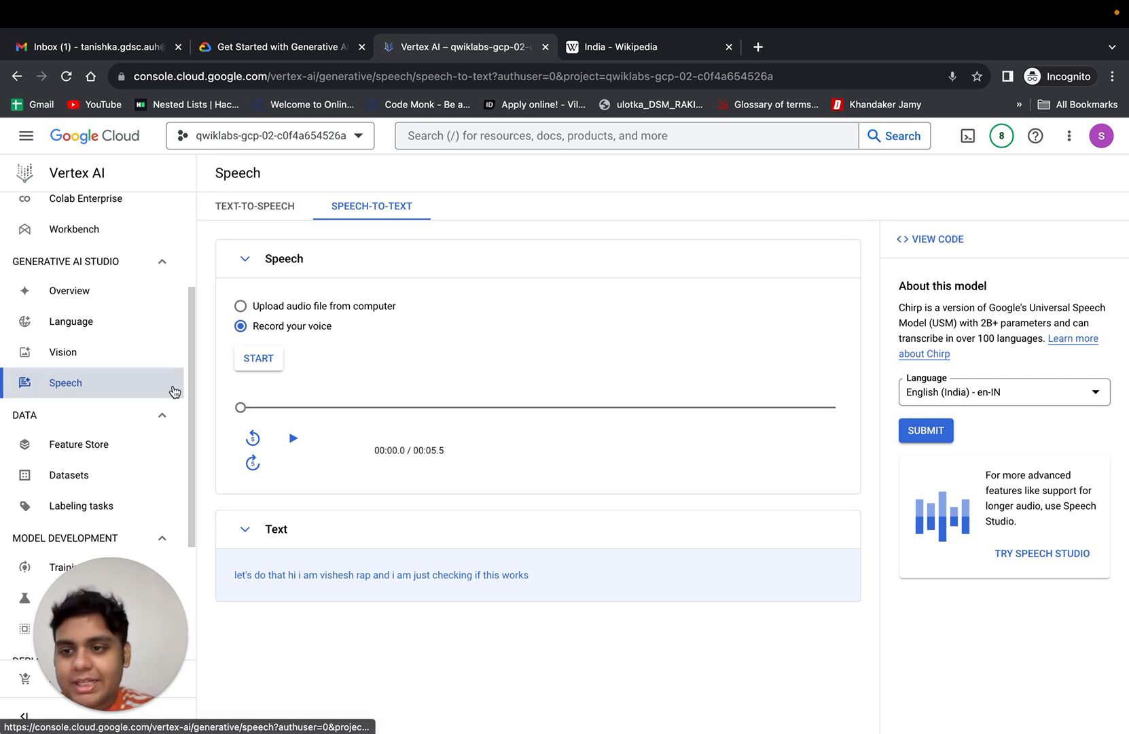
Return to the Language section of Generative AI Studio and look through its prompt examples.
{"action": "scroll", "coordinate": [117, 371], "scroll_direction": "down", "scroll_amount": 1}
{"action": "scroll", "coordinate": [115, 373], "scroll_direction": "up", "scroll_amount": 4}
{"action": "left_click", "coordinate": [142, 402]}
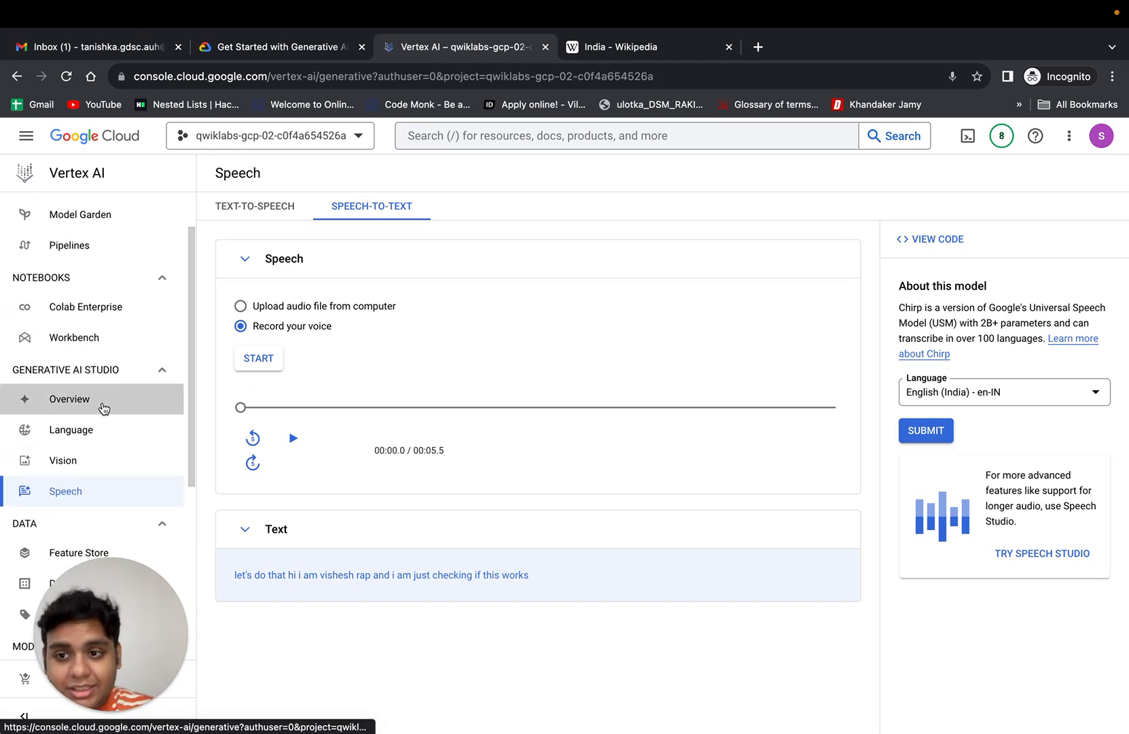
{"action": "left_click", "coordinate": [142, 425]}
{"action": "scroll", "coordinate": [486, 377], "scroll_direction": "down", "scroll_amount": 10}
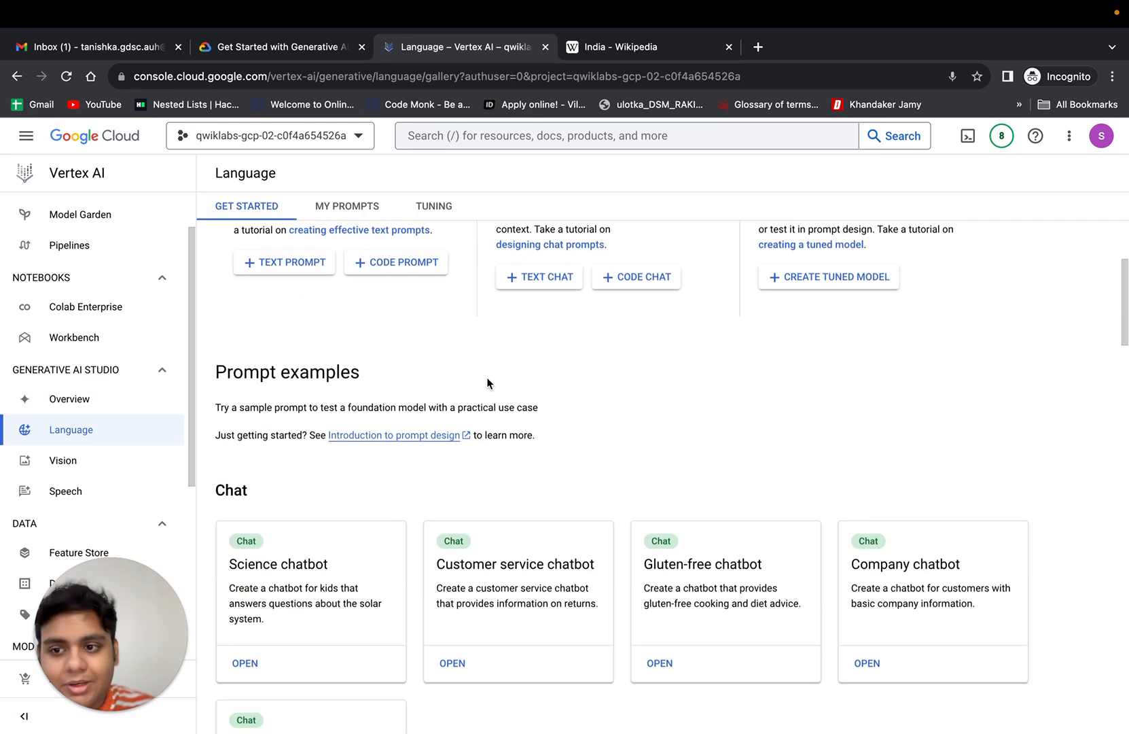
Open the Support chat summary example from the Summarization prompts, look it over and return to the Language page.
{"action": "scroll", "coordinate": [486, 383], "scroll_direction": "down", "scroll_amount": 3}
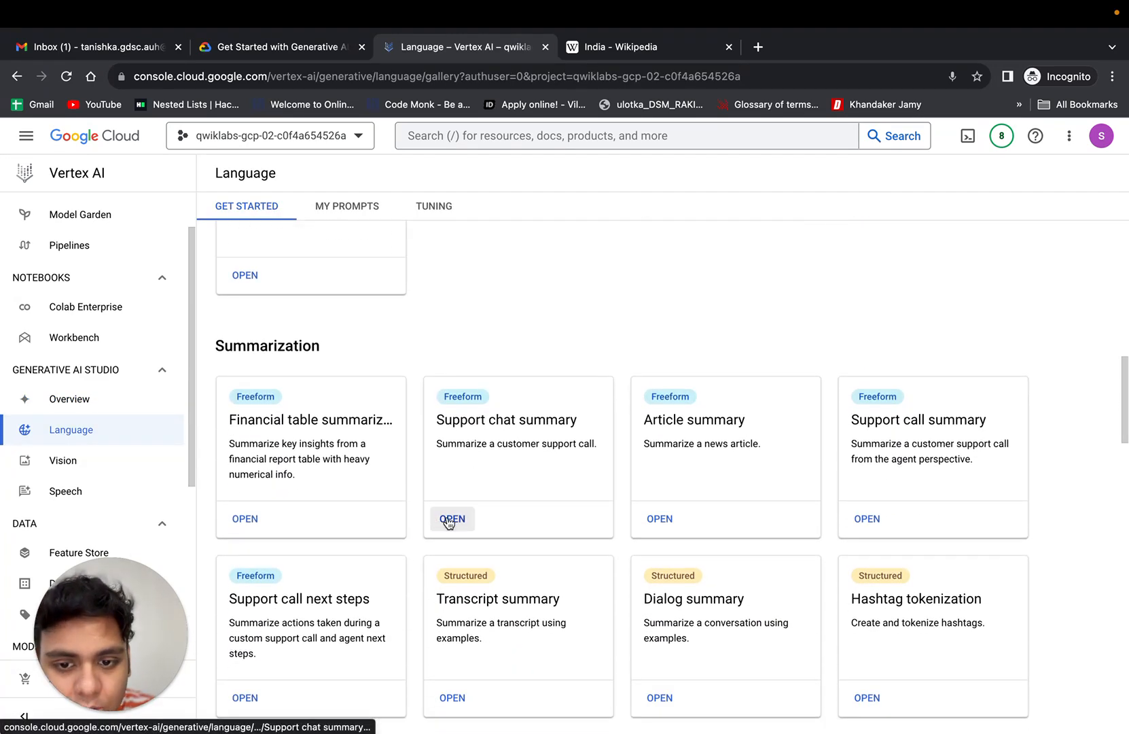
{"action": "left_click", "coordinate": [449, 519]}
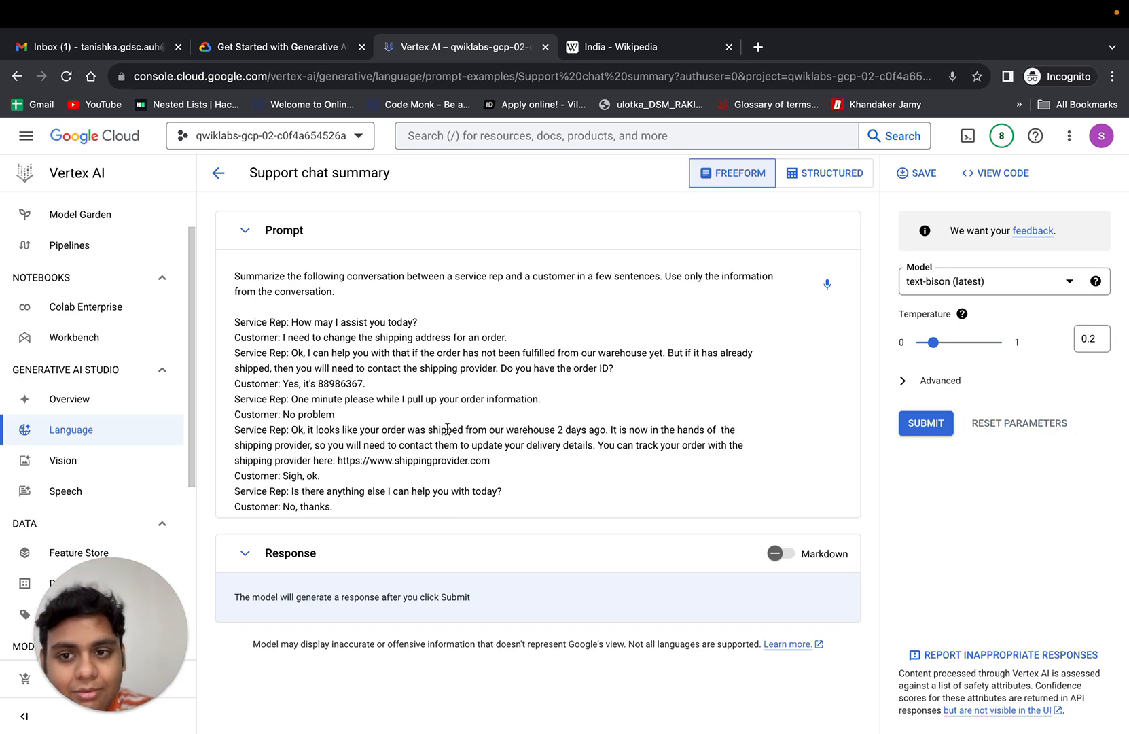
{"action": "left_click", "coordinate": [218, 173]}
{"action": "left_click", "coordinate": [734, 481]}
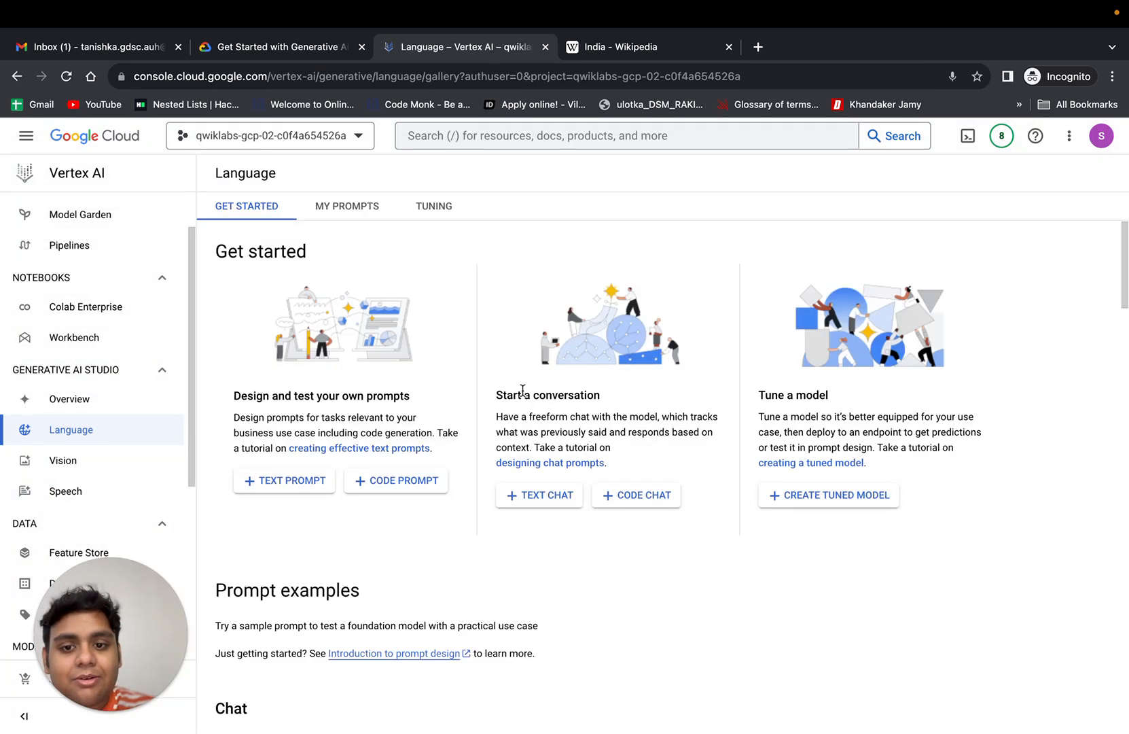
Create a code prompt reading "give me a c++ code to store a data in a stack and output it".
{"action": "left_click", "coordinate": [419, 487]}
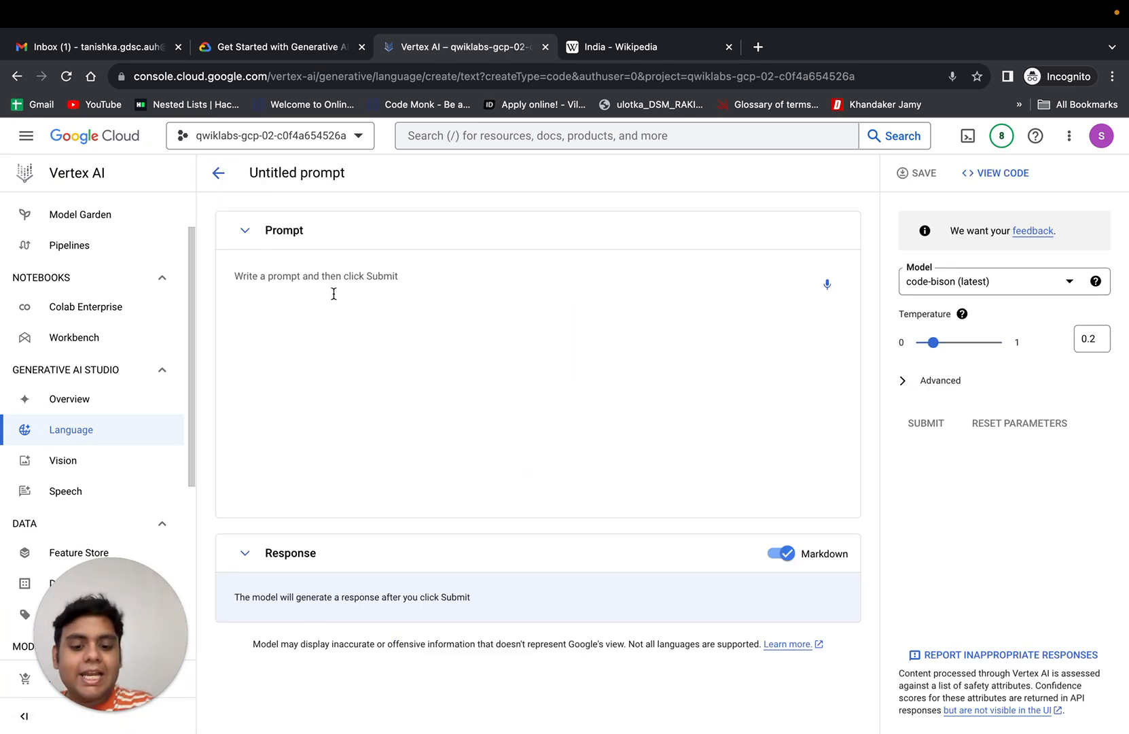
{"action": "type", "text": "give me"}
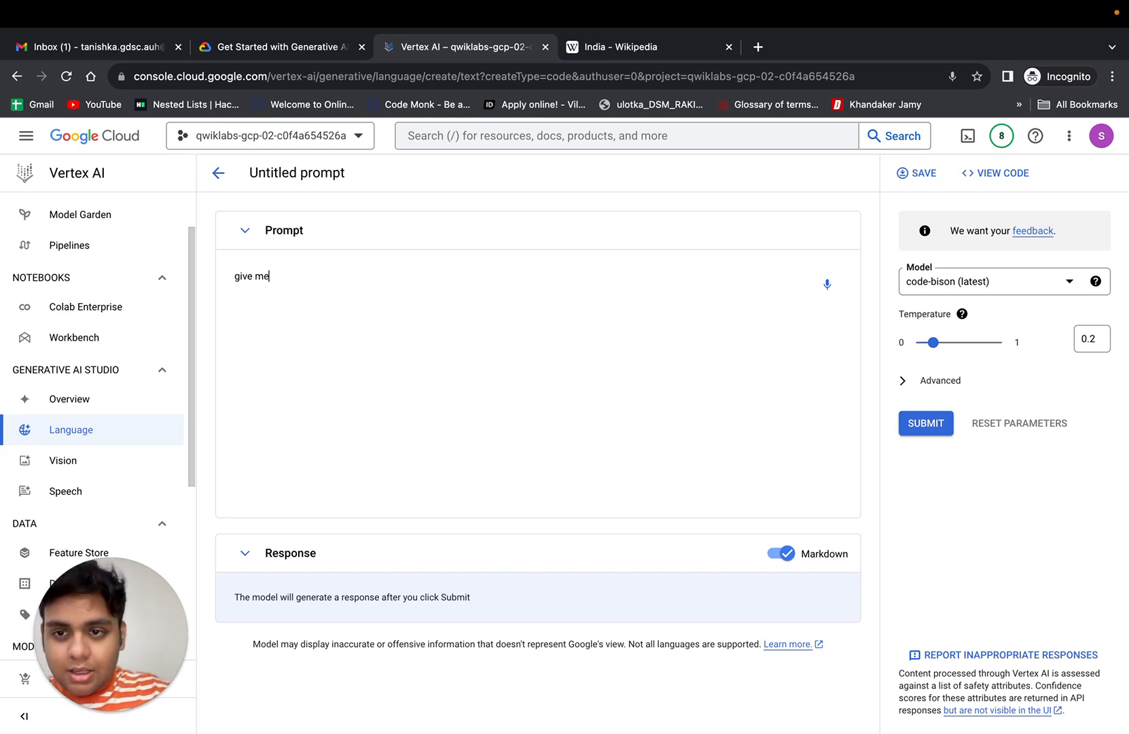
{"action": "type", "text": " a c++ co"}
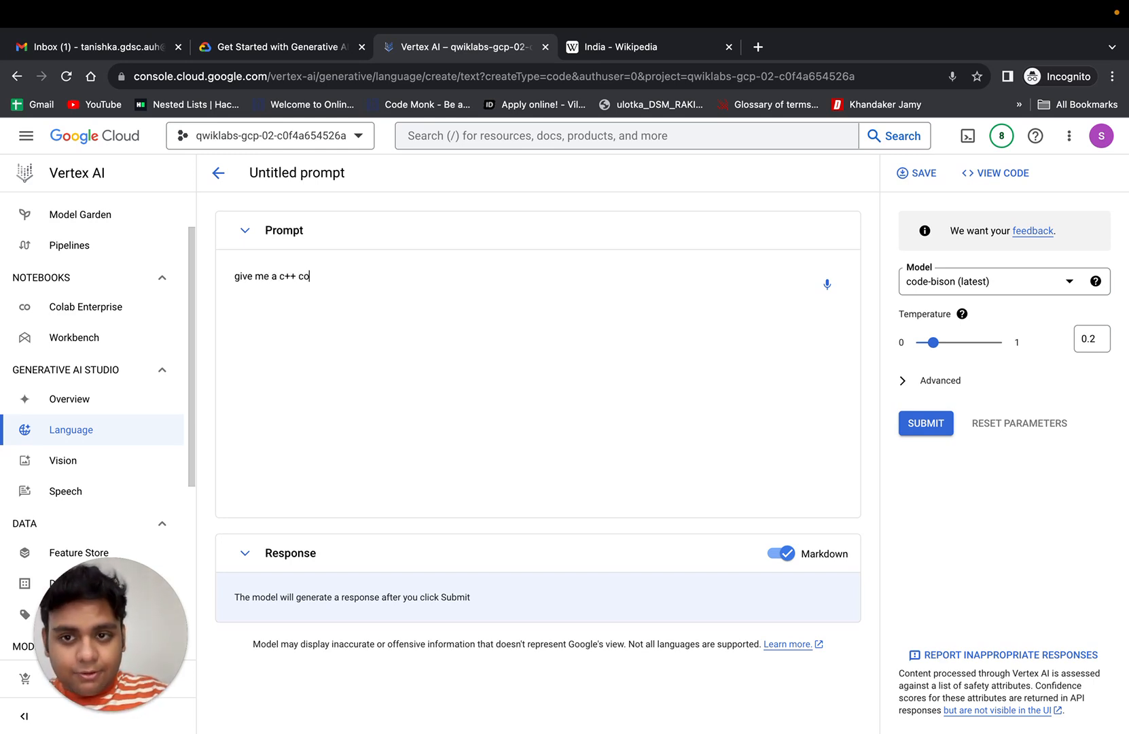
{"action": "type", "text": "de to"}
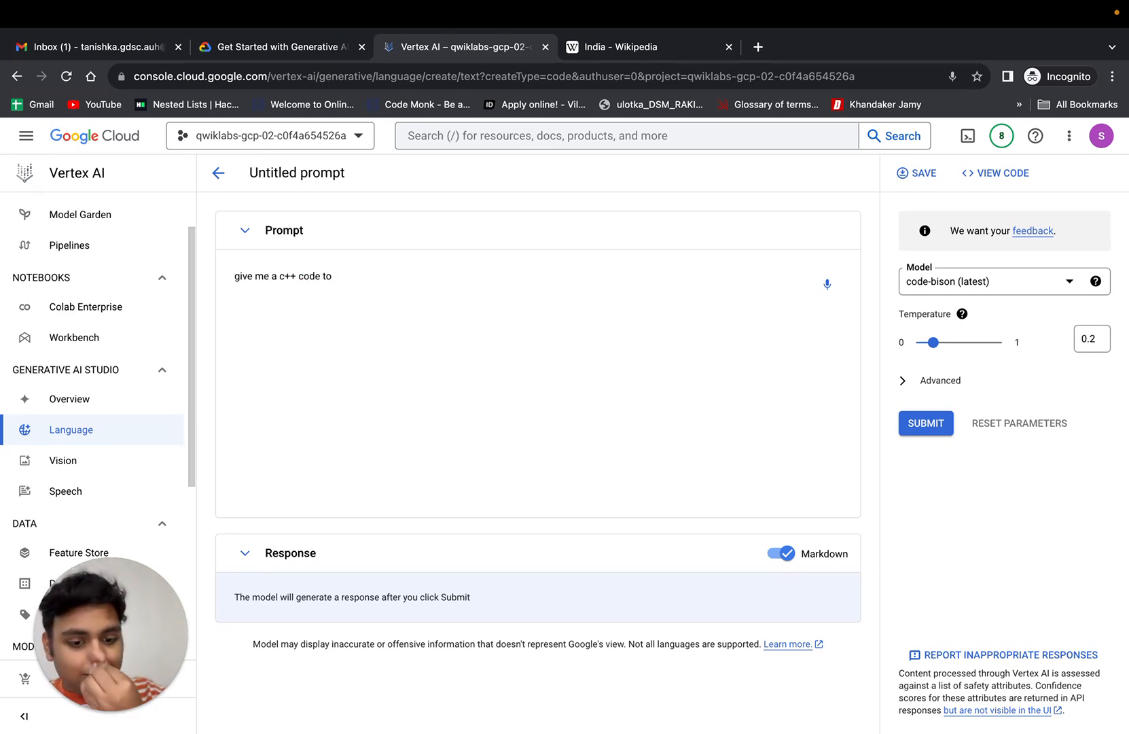
{"action": "type", "text": " store a data i"}
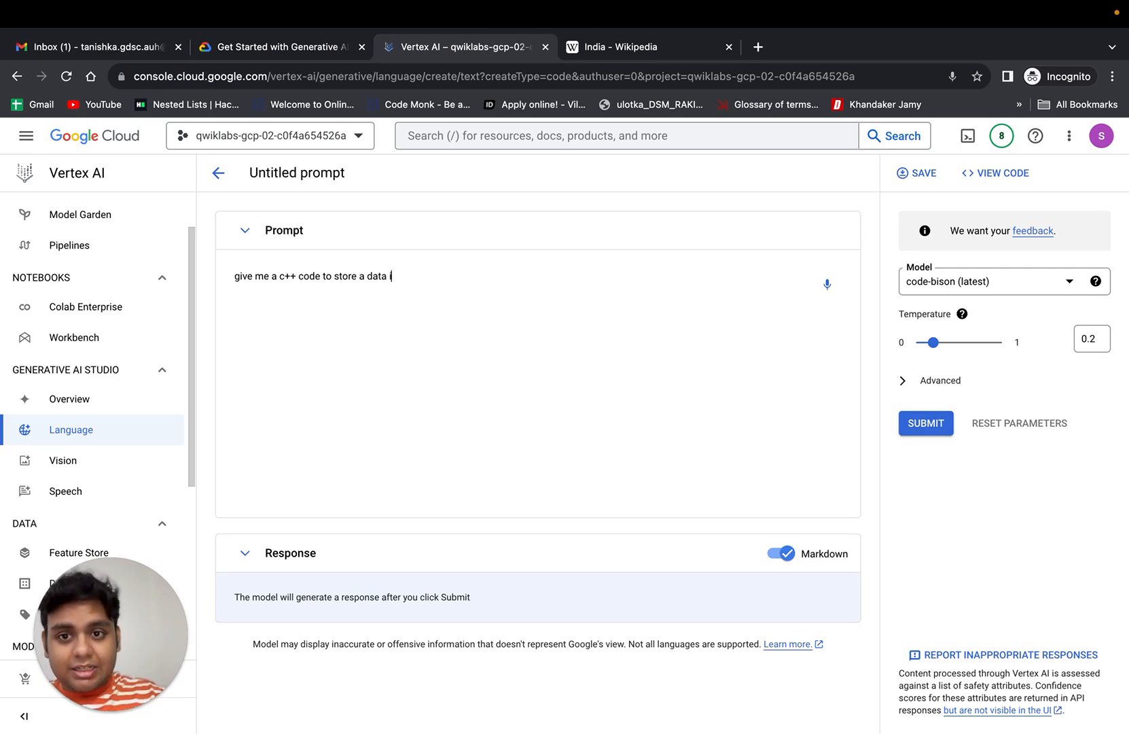
{"action": "type", "text": "n a stack"}
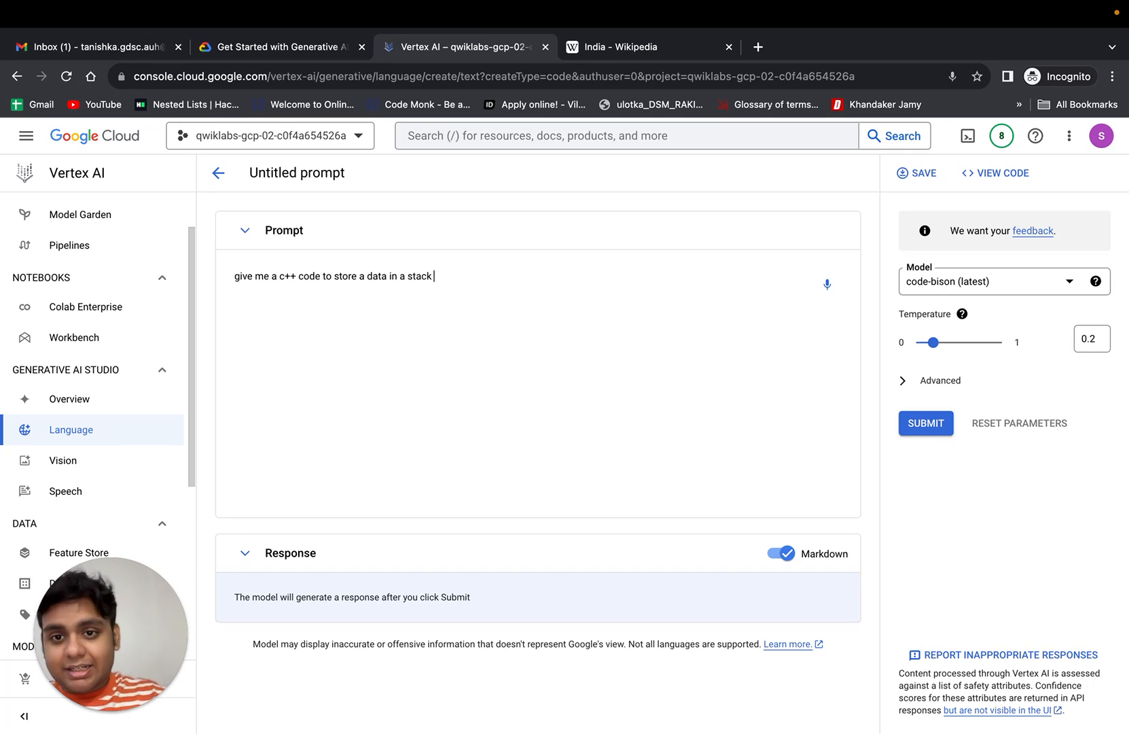
{"action": "type", "text": " and output it"}
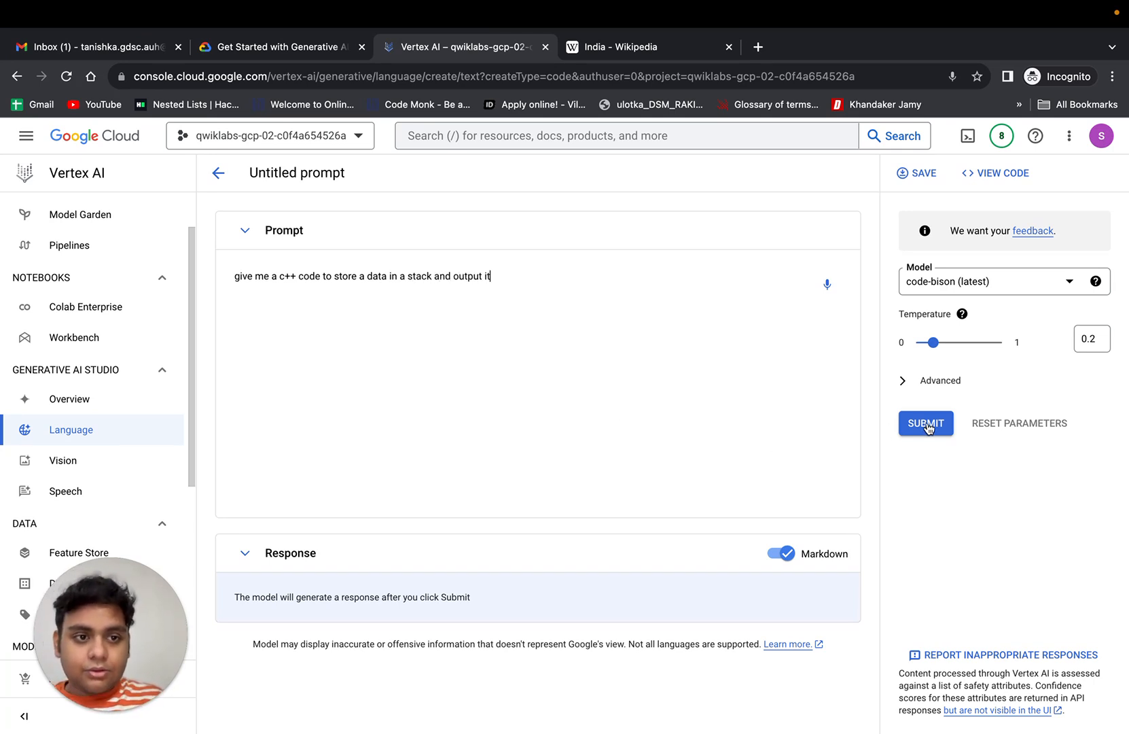
Expand the advanced model parameters and submit the C++ stack prompt.
{"action": "left_click", "coordinate": [903, 380]}
{"action": "scroll", "coordinate": [915, 520], "scroll_direction": "down", "scroll_amount": 1}
{"action": "scroll", "coordinate": [916, 520], "scroll_direction": "down", "scroll_amount": 2}
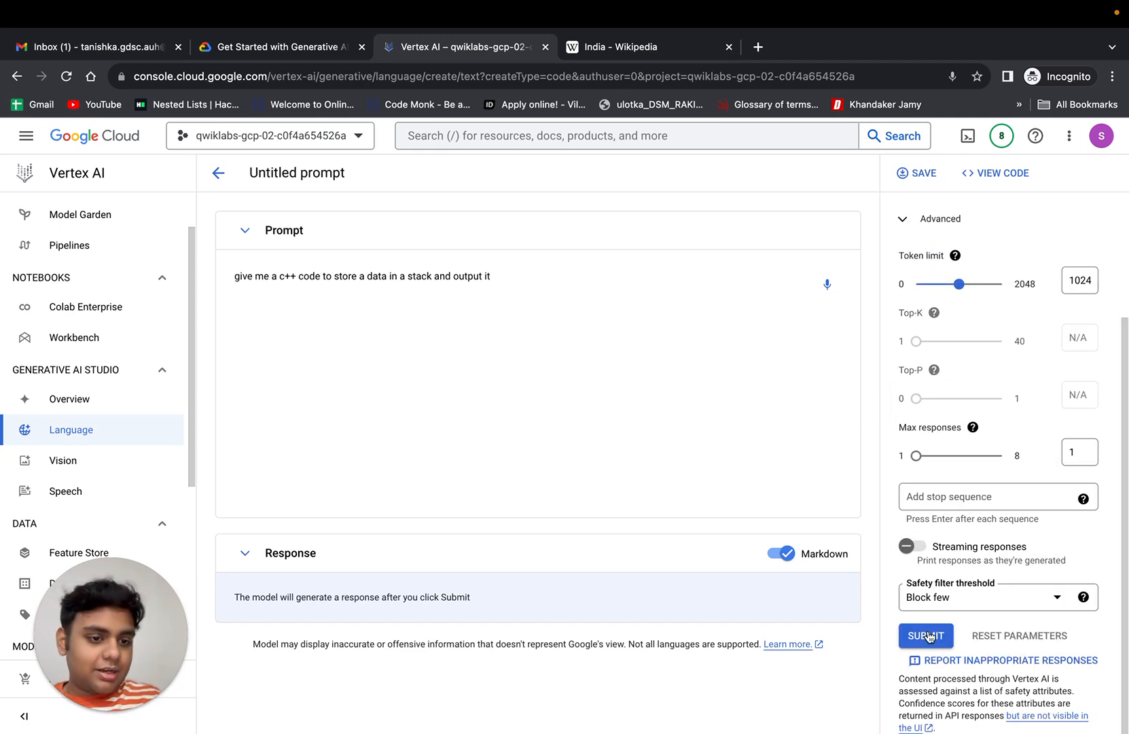
{"action": "left_click", "coordinate": [933, 635]}
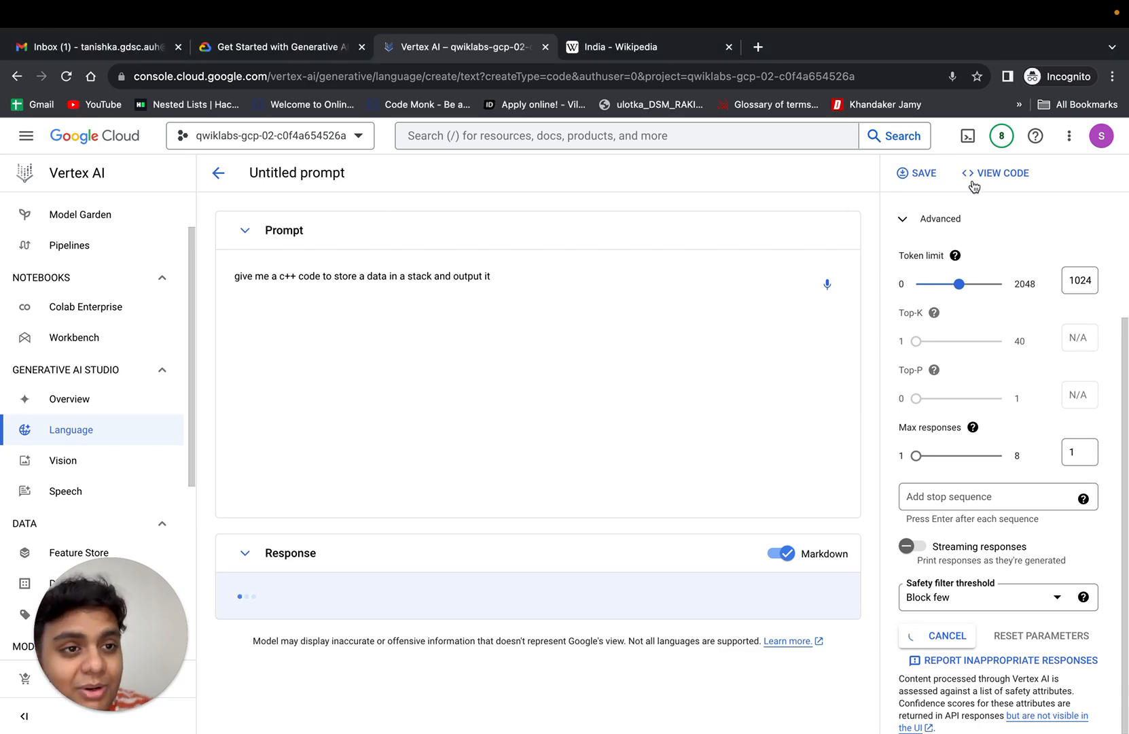
View the Python code for the C++ stack prompt and exit the prompt without saving.
{"action": "left_click", "coordinate": [996, 174]}
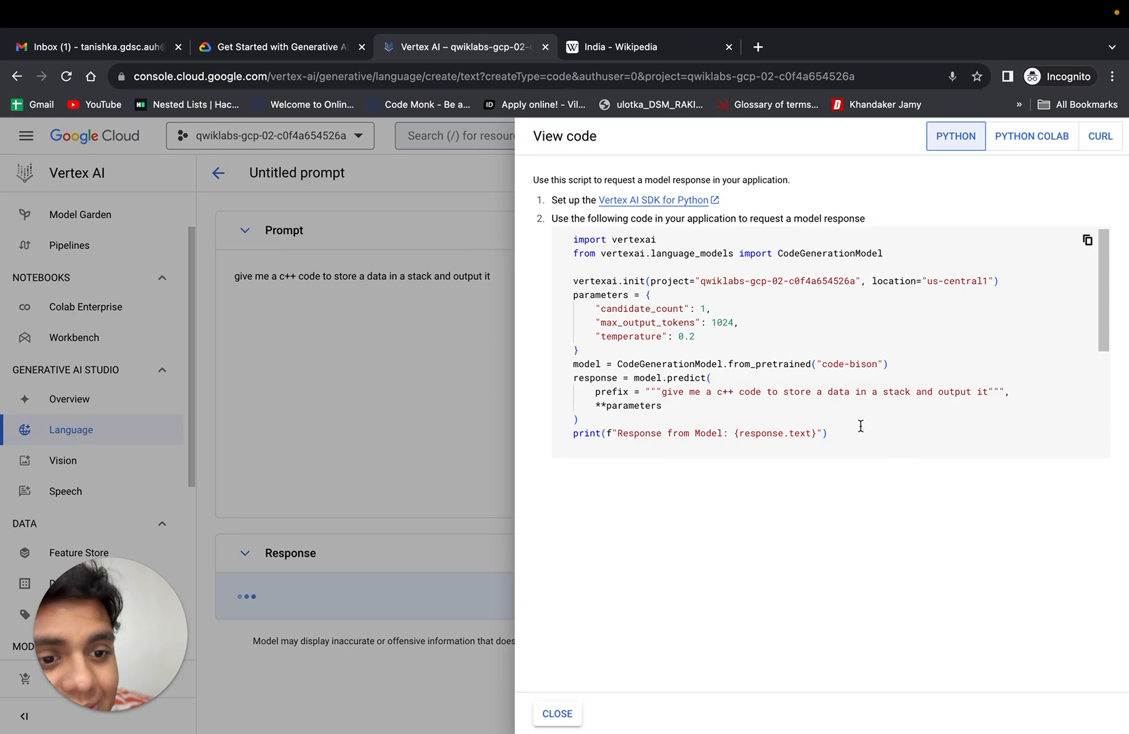
{"action": "left_click", "coordinate": [507, 317]}
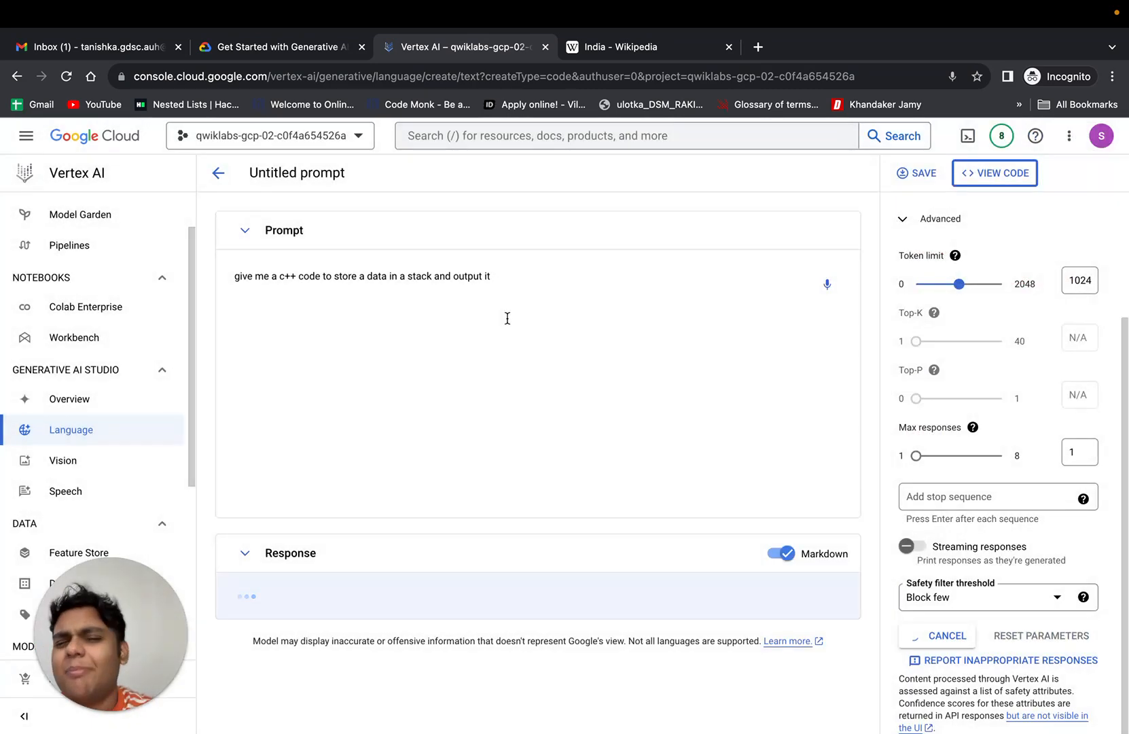
{"action": "left_click", "coordinate": [217, 172]}
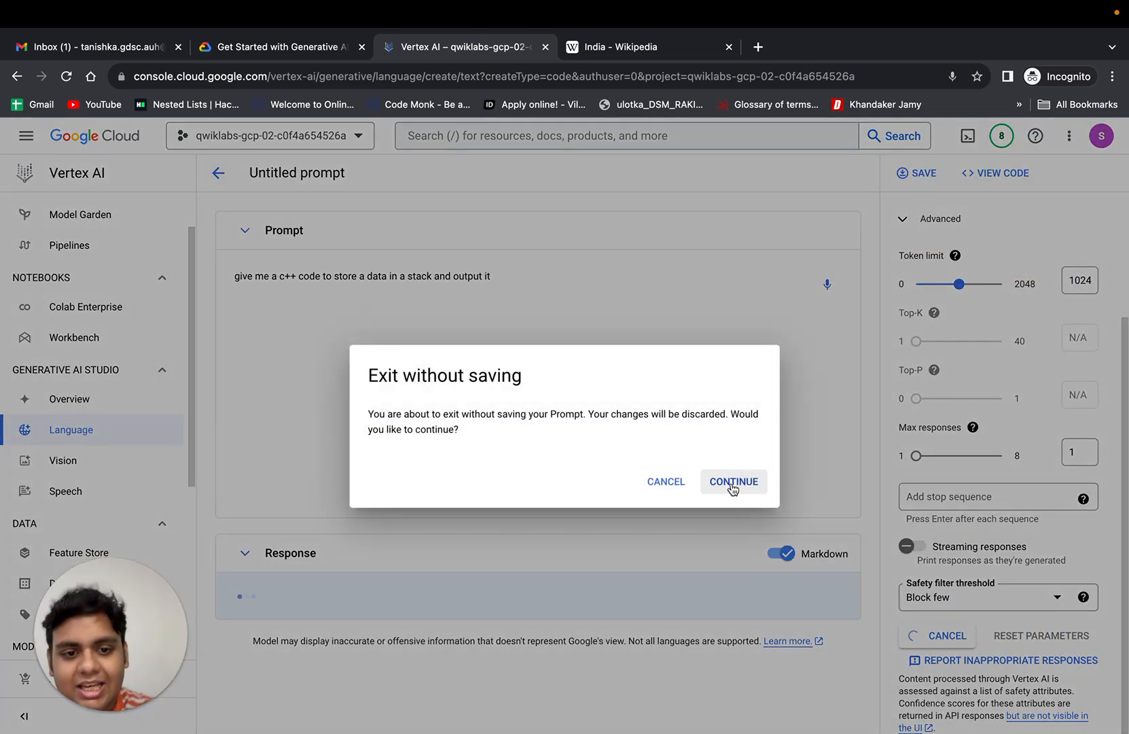
{"action": "left_click", "coordinate": [666, 484]}
{"action": "left_click", "coordinate": [996, 173]}
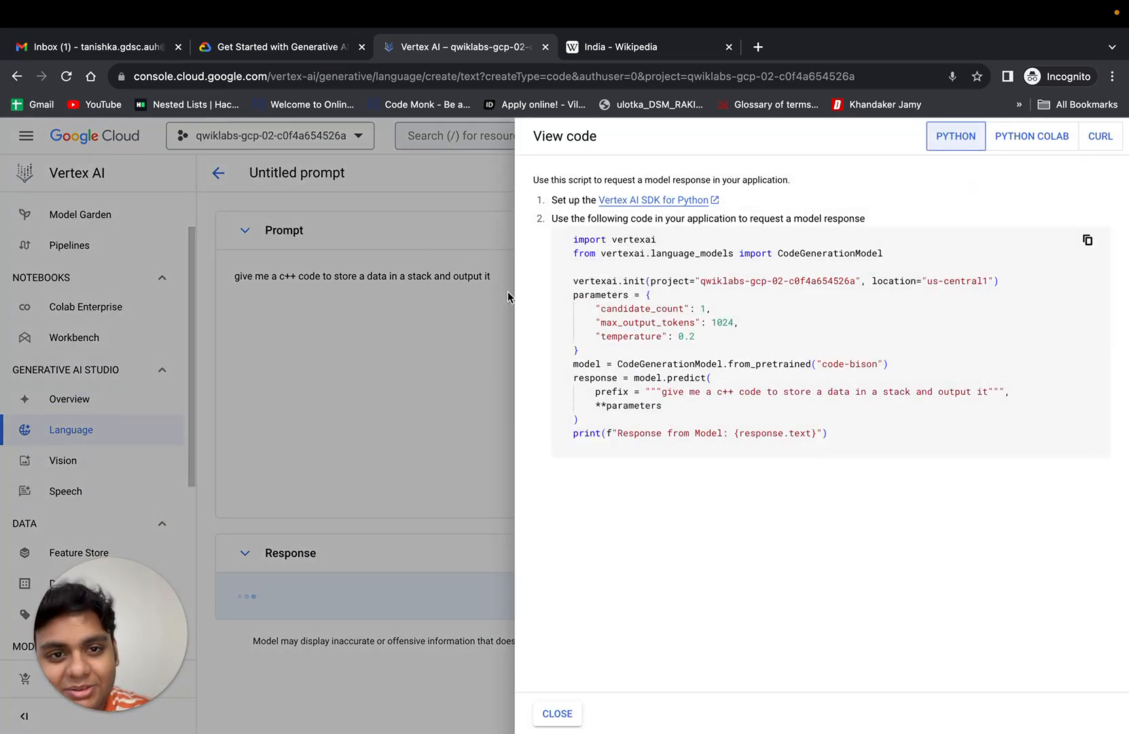
{"action": "left_click", "coordinate": [457, 317]}
{"action": "left_click", "coordinate": [219, 171]}
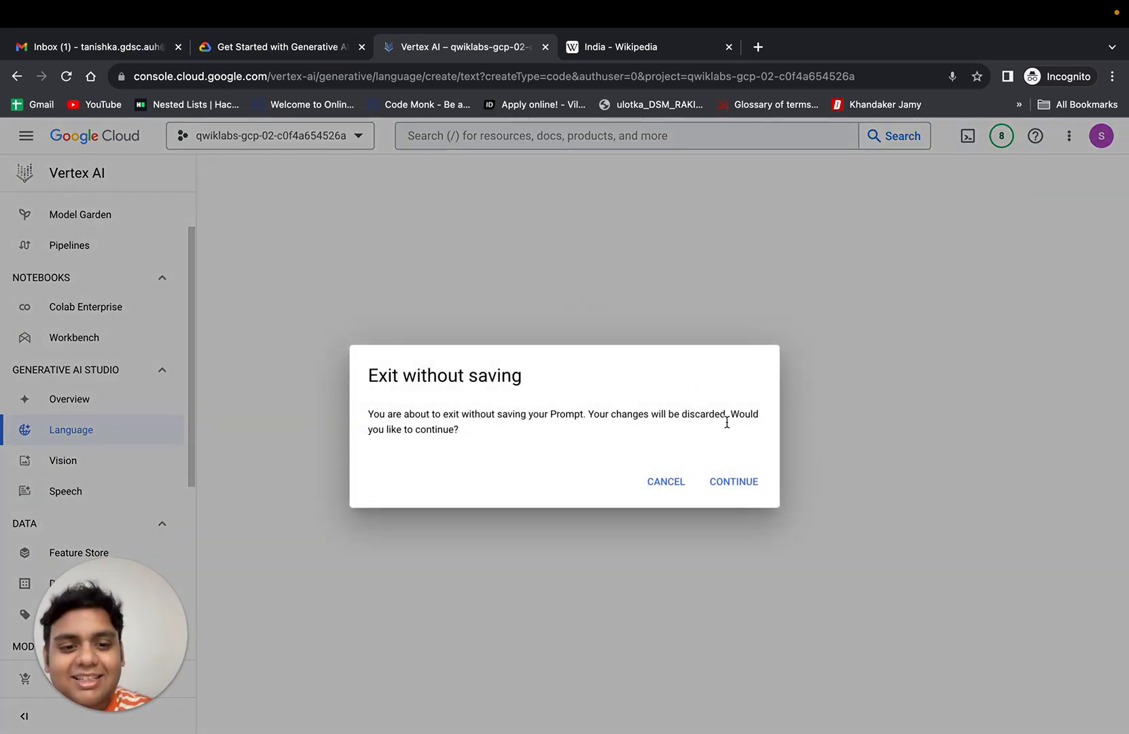
{"action": "left_click", "coordinate": [726, 475]}
Look at the empty code chat page and browse the prompt examples in the Language section.
{"action": "scroll", "coordinate": [557, 495], "scroll_direction": "down", "scroll_amount": 6}
{"action": "scroll", "coordinate": [556, 490], "scroll_direction": "up", "scroll_amount": 6}
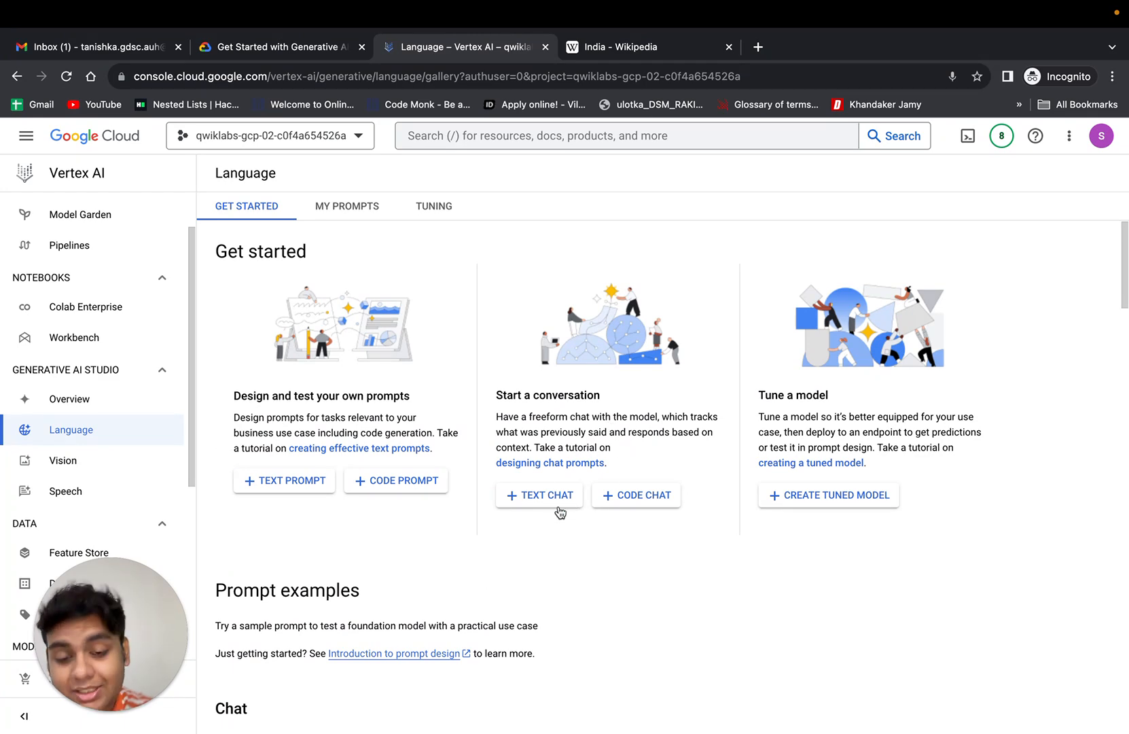
{"action": "left_click", "coordinate": [649, 507]}
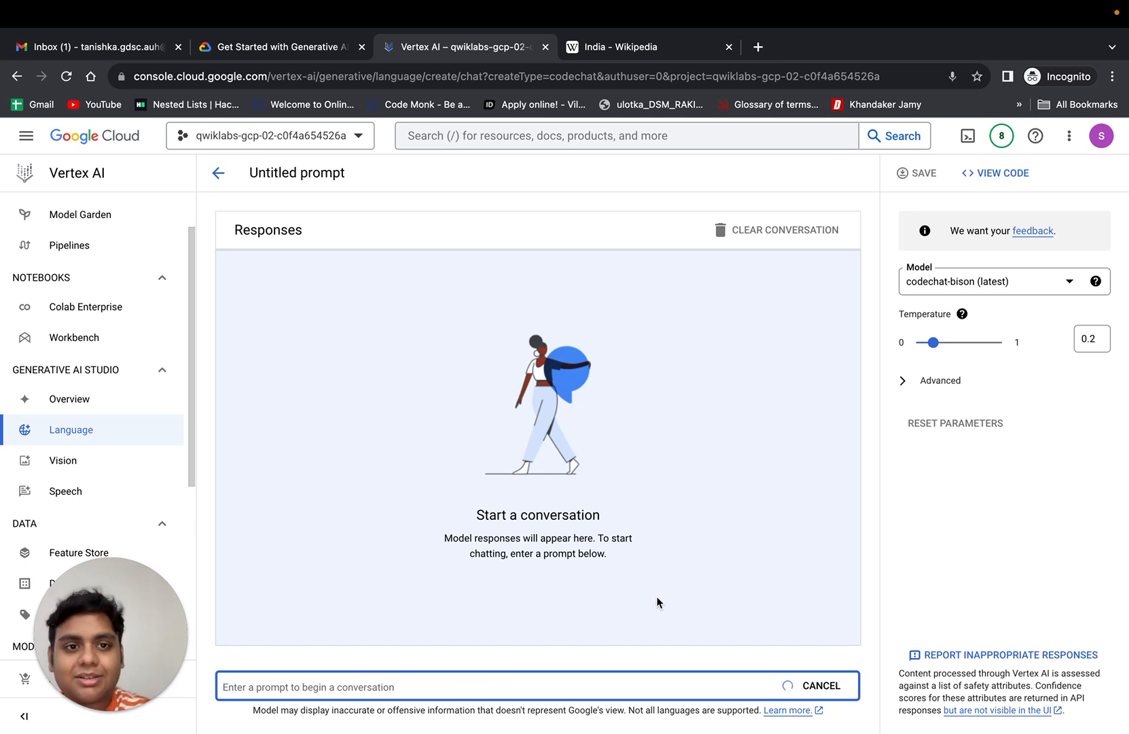
{"action": "left_click", "coordinate": [218, 177]}
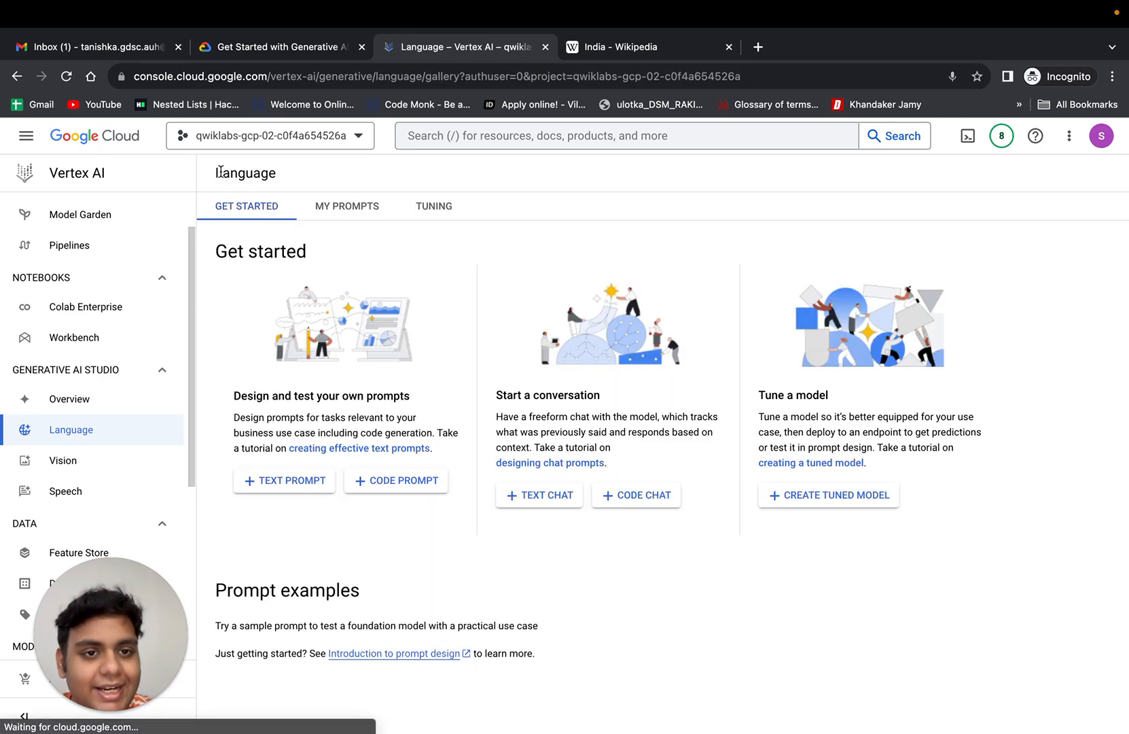
{"action": "scroll", "coordinate": [605, 447], "scroll_direction": "down", "scroll_amount": 2}
{"action": "scroll", "coordinate": [605, 445], "scroll_direction": "down", "scroll_amount": 15}
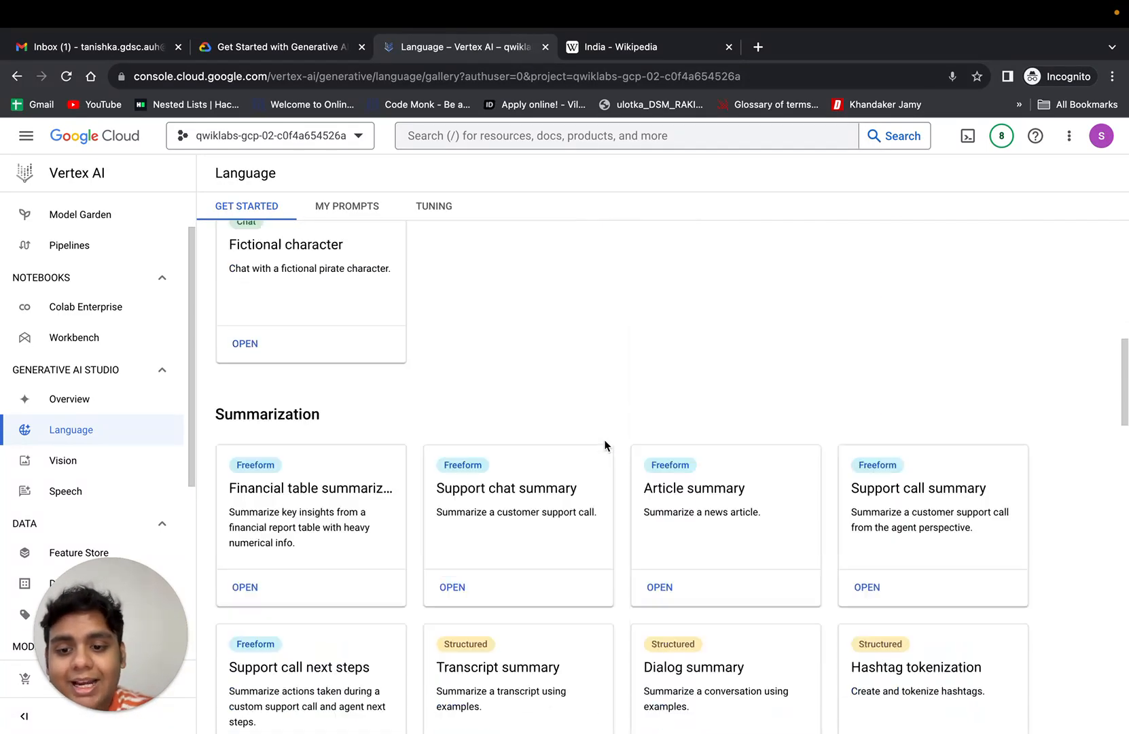
{"action": "scroll", "coordinate": [604, 446], "scroll_direction": "up", "scroll_amount": 20}
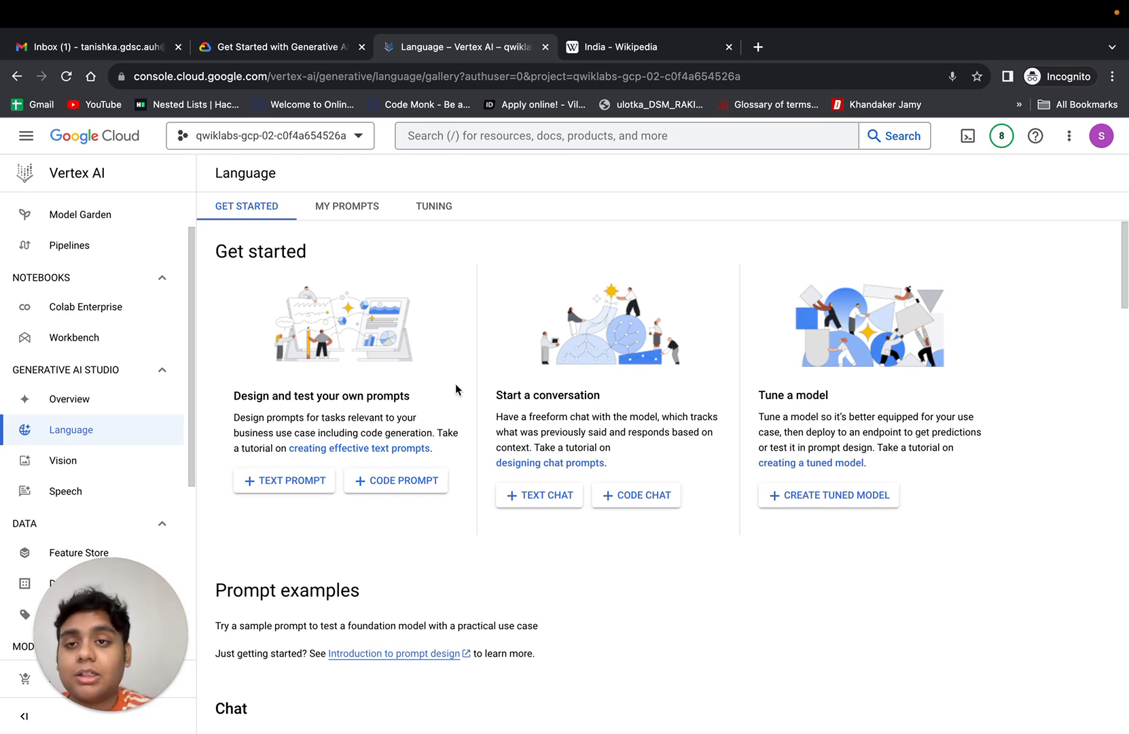
End the Get Started with Generative AI Studio lab and submit a five-star rating.
{"action": "left_click", "coordinate": [312, 47]}
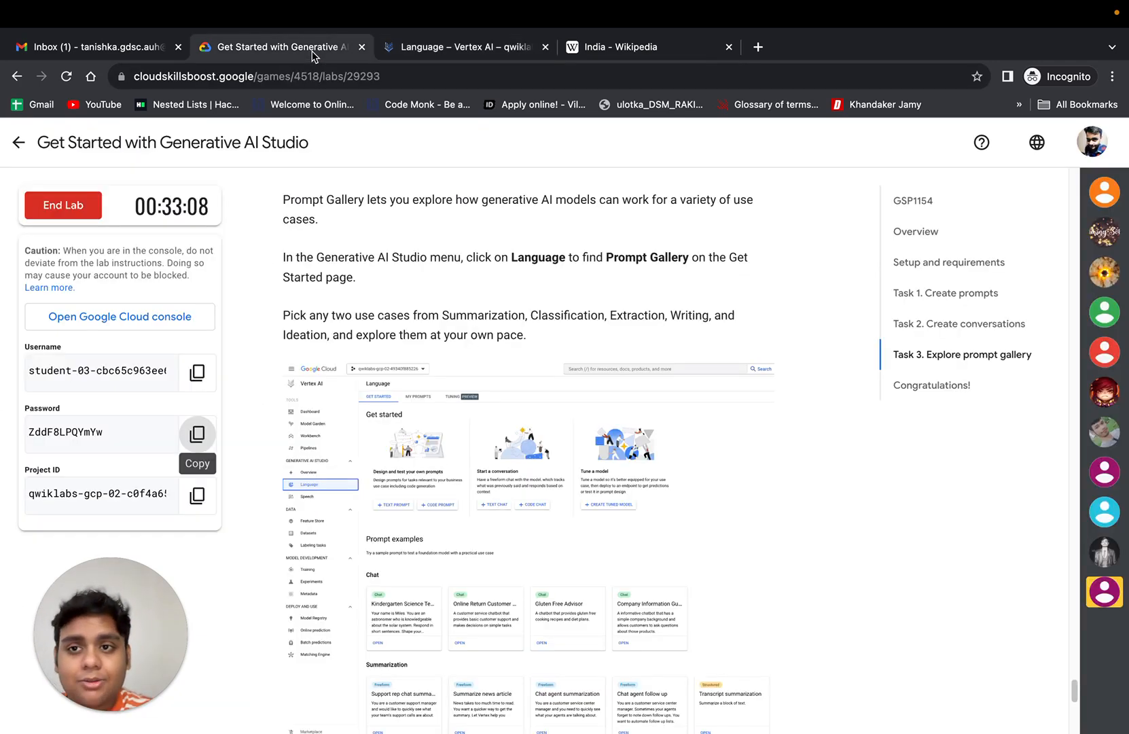
{"action": "left_click", "coordinate": [95, 205]}
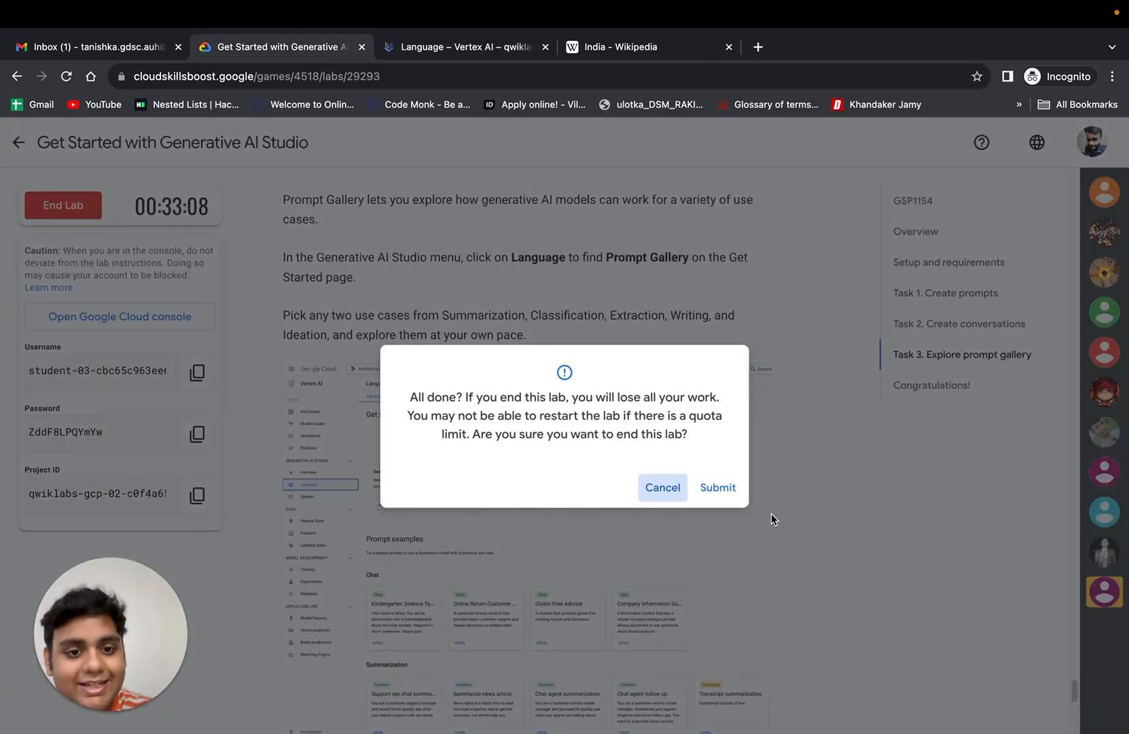
{"action": "left_click", "coordinate": [737, 487]}
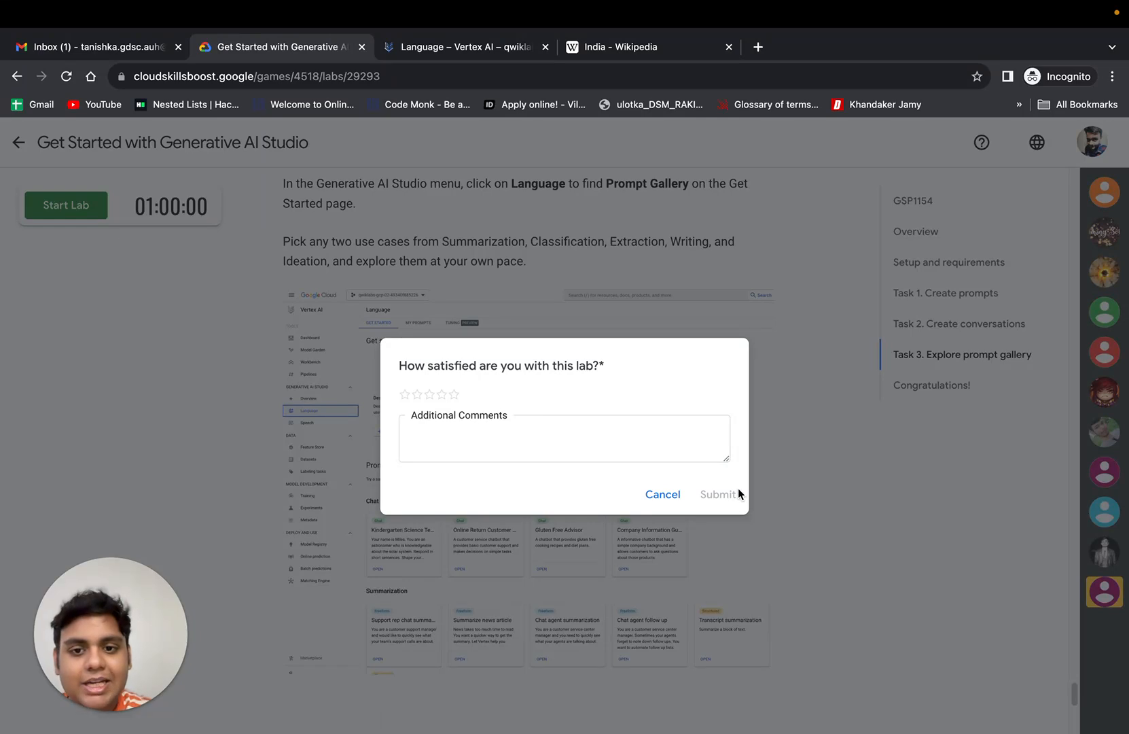
{"action": "left_click", "coordinate": [454, 394]}
{"action": "left_click", "coordinate": [717, 494]}
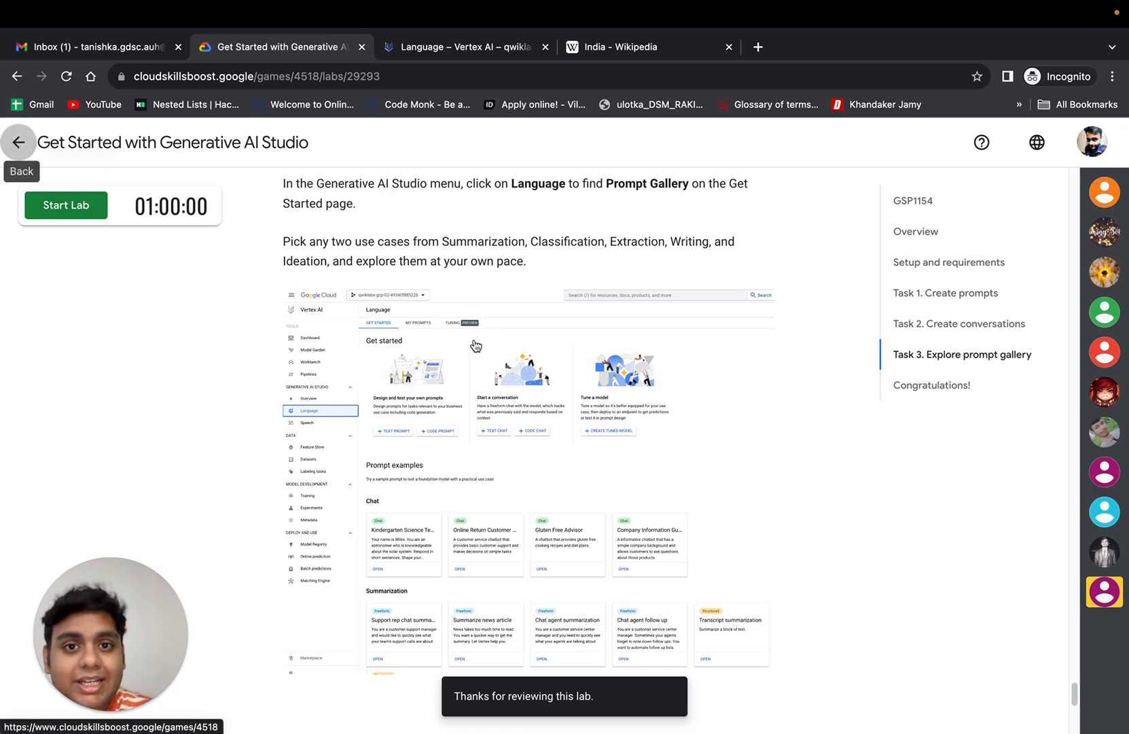
Return to the Level 3 GenAI: Prompt Engineering game and check lab completion under Unlocking GenAI Potential!
{"action": "left_click", "coordinate": [21, 141]}
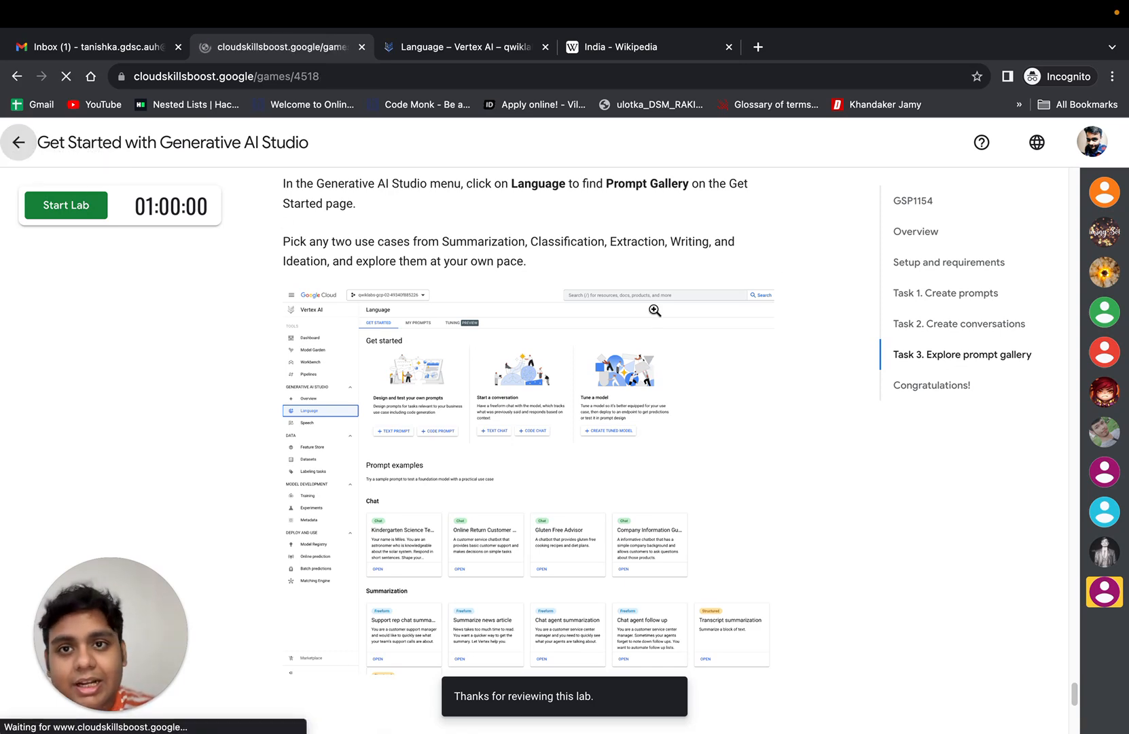
{"action": "scroll", "coordinate": [456, 332], "scroll_direction": "down", "scroll_amount": 15}
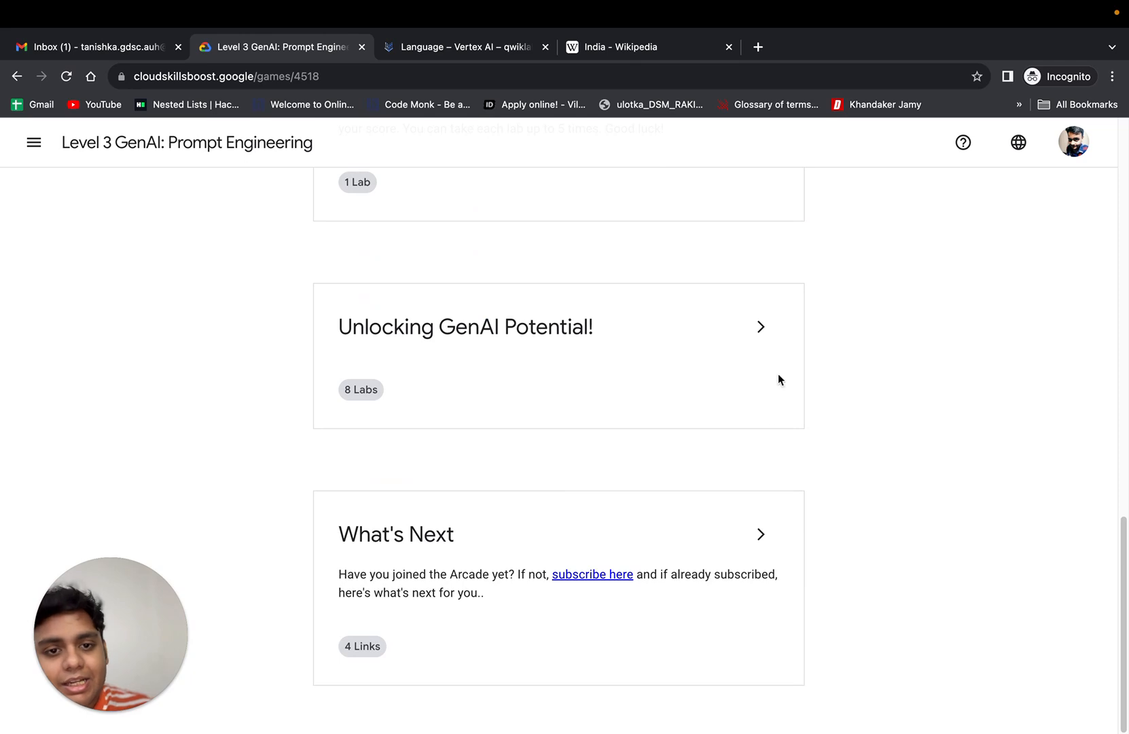
{"action": "left_click", "coordinate": [763, 327]}
{"action": "scroll", "coordinate": [623, 504], "scroll_direction": "down", "scroll_amount": 8}
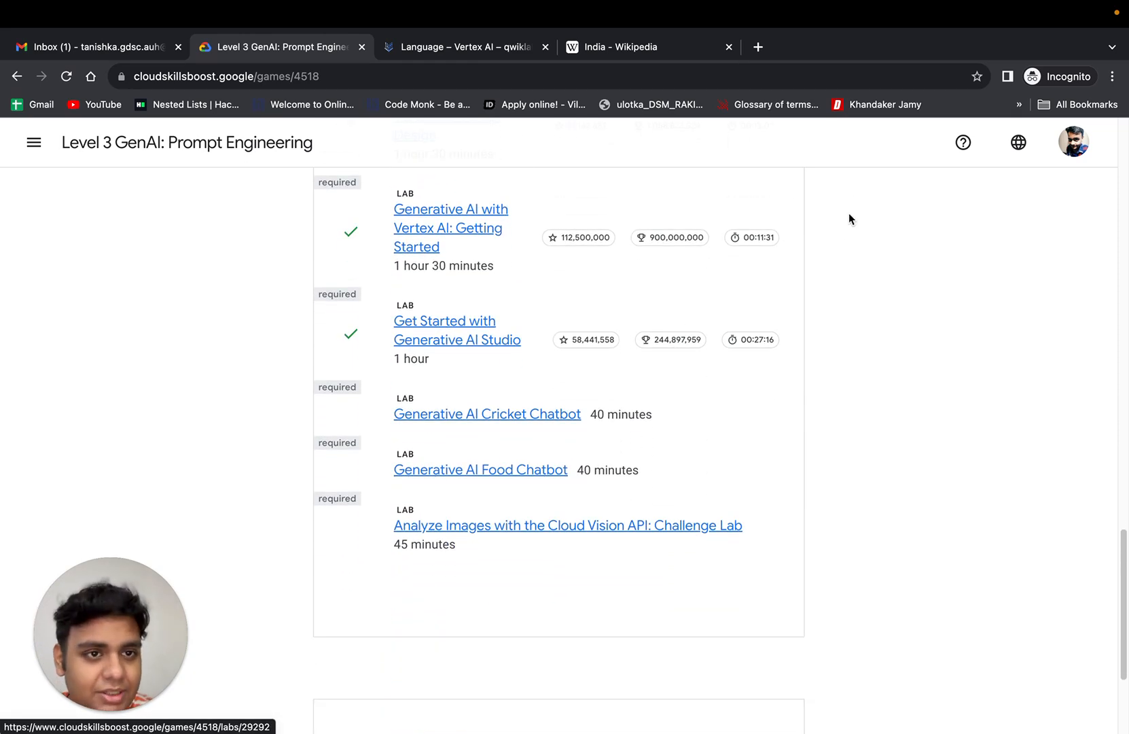